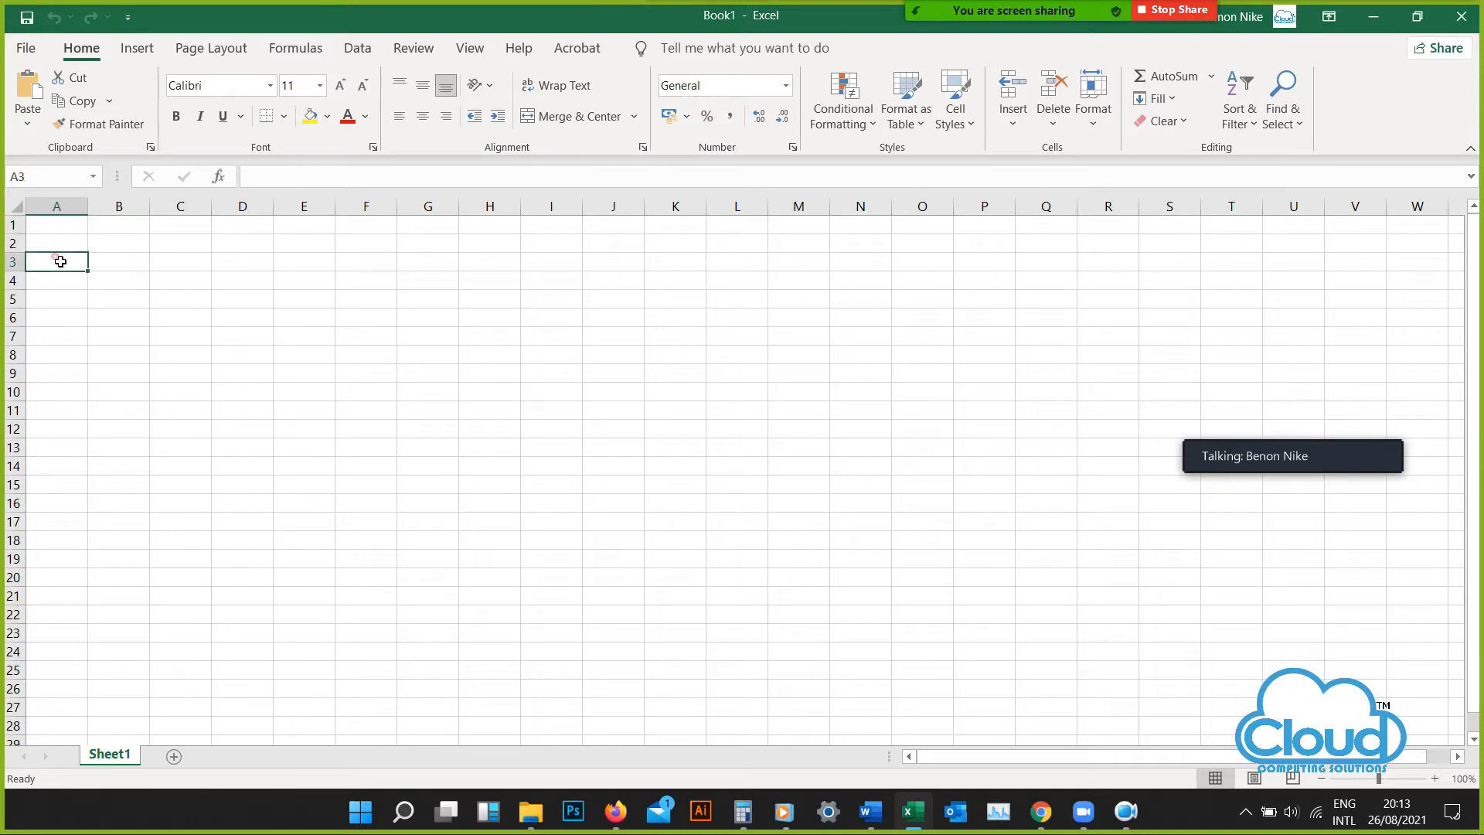
click(206, 355)
click(516, 402)
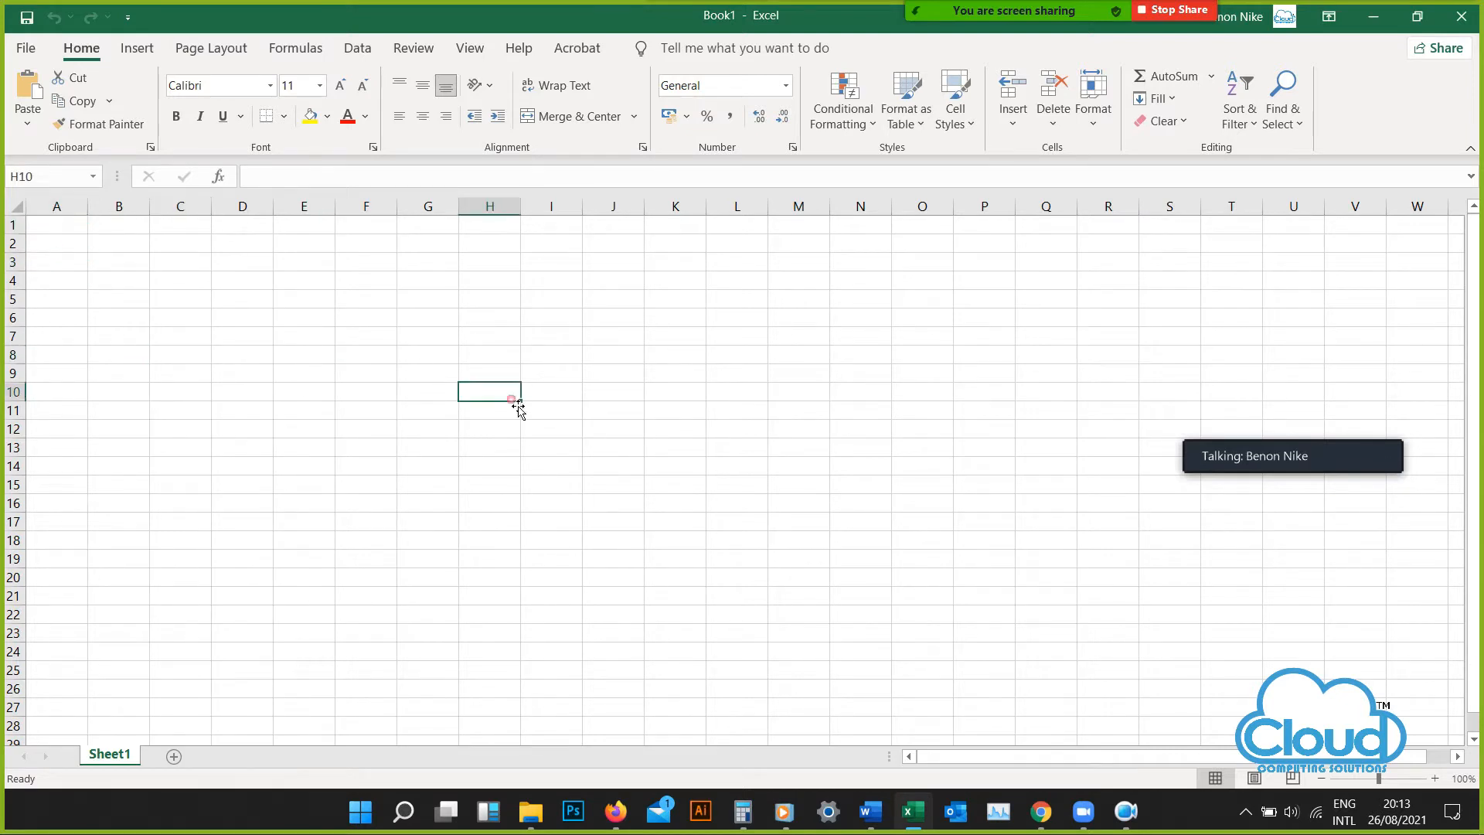
click(827, 528)
click(914, 357)
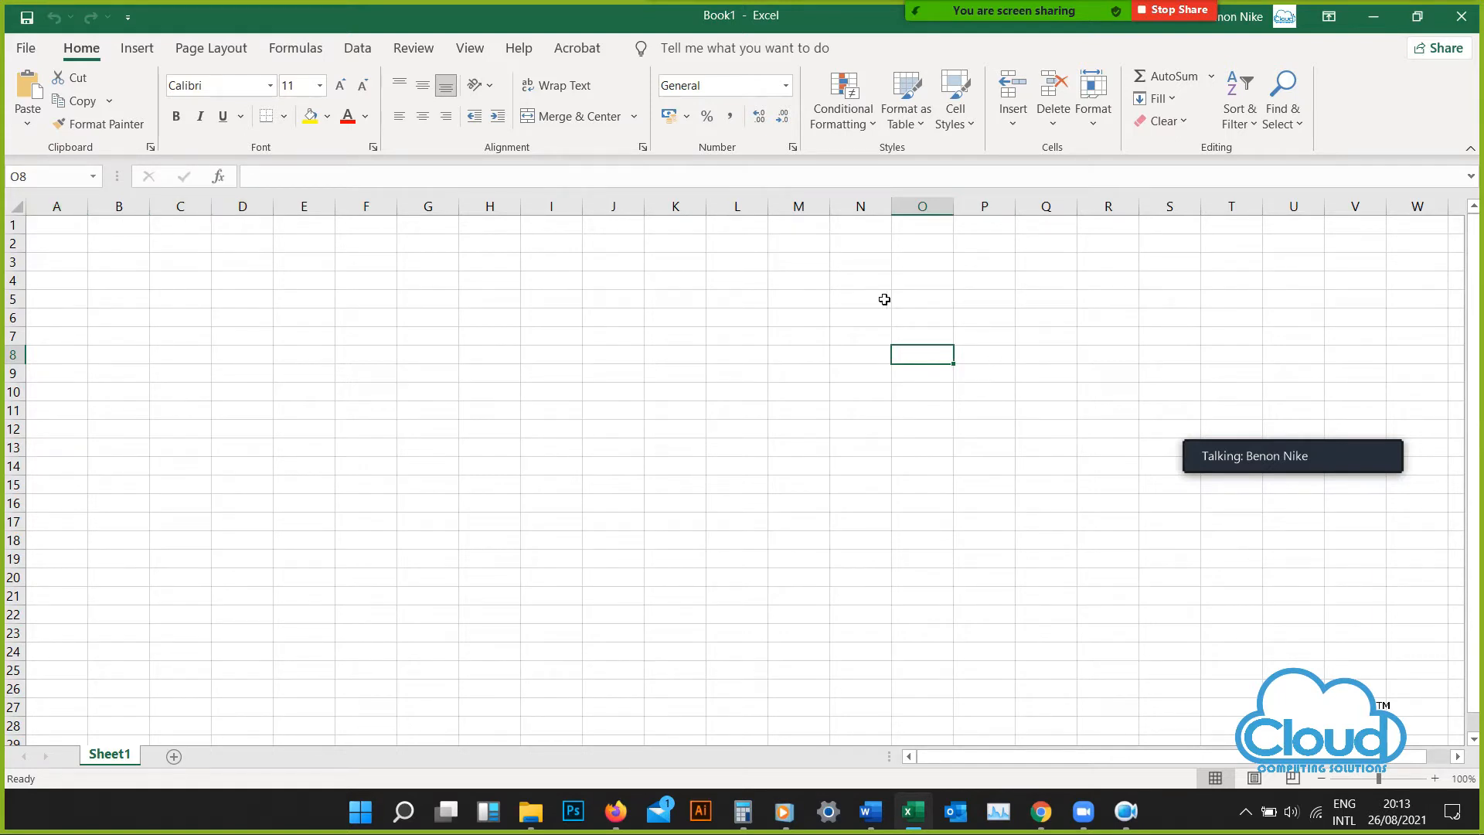
Move along row 3 from column O to column BF to examine how columns past Z are lettered
click(897, 277)
double_click(903, 262)
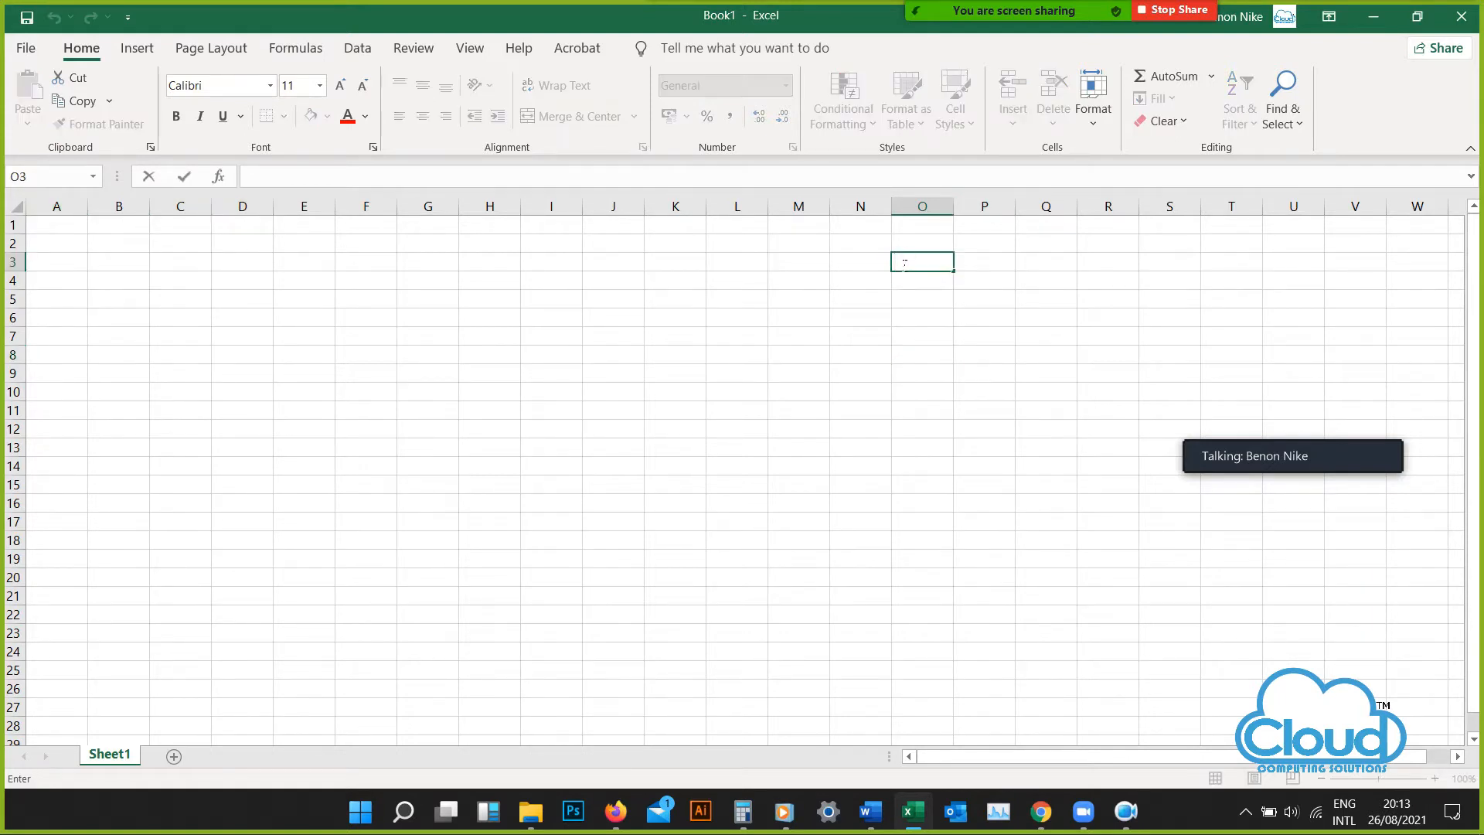
key(Right)
key(Right)
key(Right)
key(Right)
key(Right)
key(Right)
key(Right)
key(Right)
key(Right)
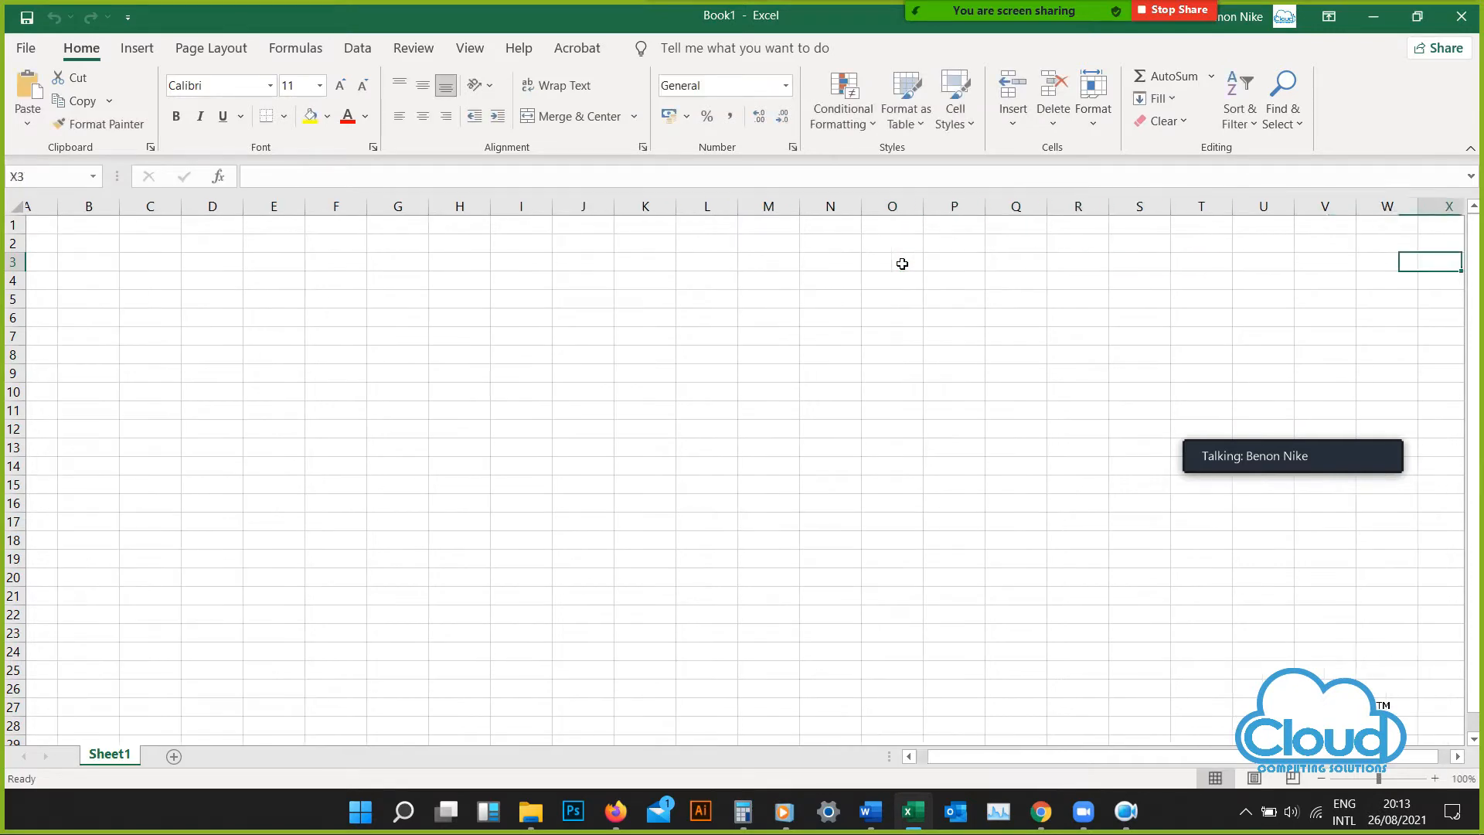
key(Right)
key(Right)
key(Right)
key(Right)
key(Right)
key(Right)
key(Right)
key(Right)
key(Right)
key(Right)
key(Right)
key(Right)
key(Right)
key(Right)
key(Right)
key(Right)
key(Right)
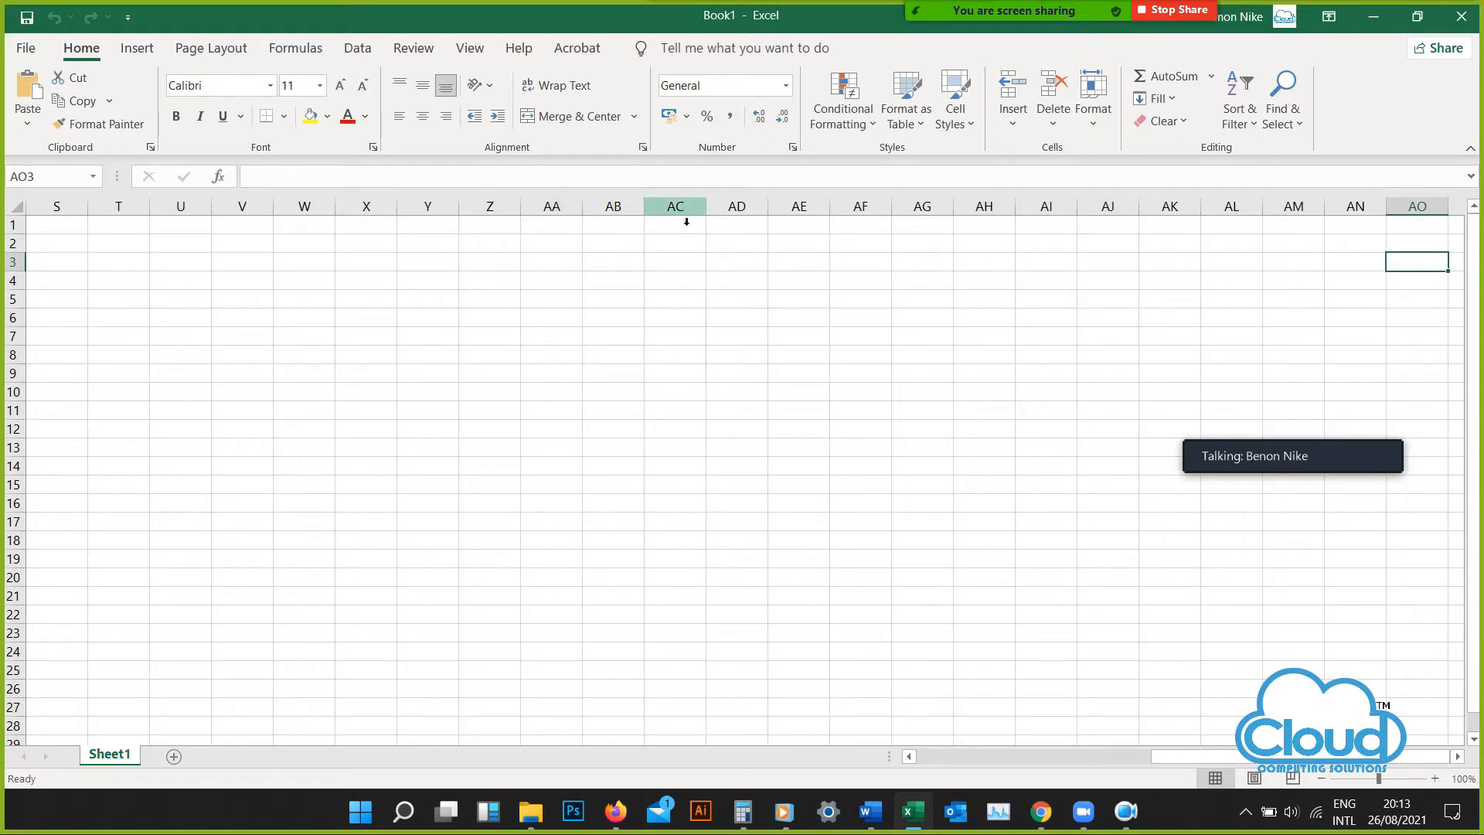
key(Right)
key(Right)
key(Right)
key(Right)
key(Right)
key(Right)
key(Right)
key(Right)
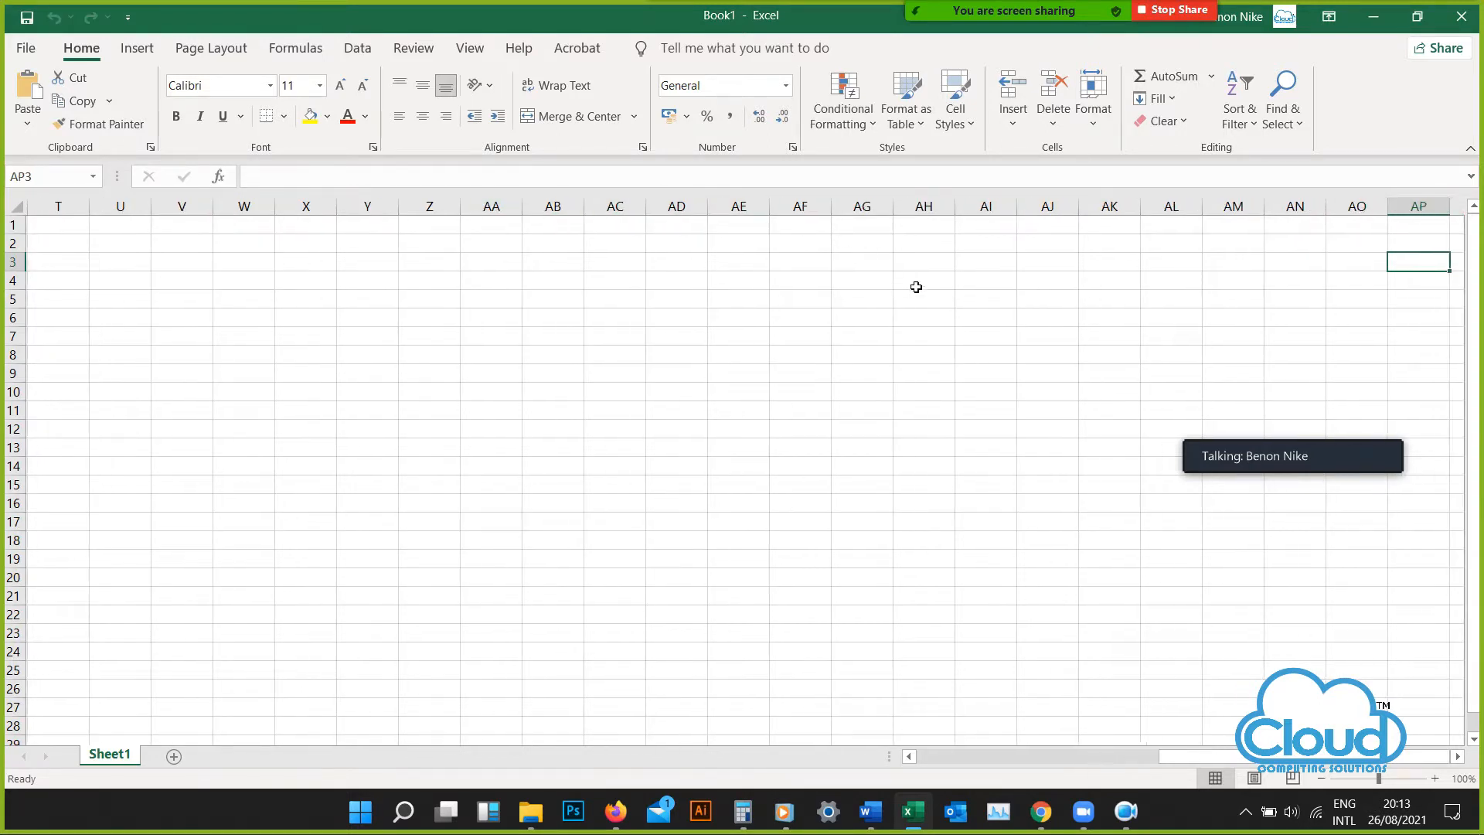
key(Right)
key(Right)
key(Right)
key(Right)
key(Right)
key(Right)
key(Right)
key(Right)
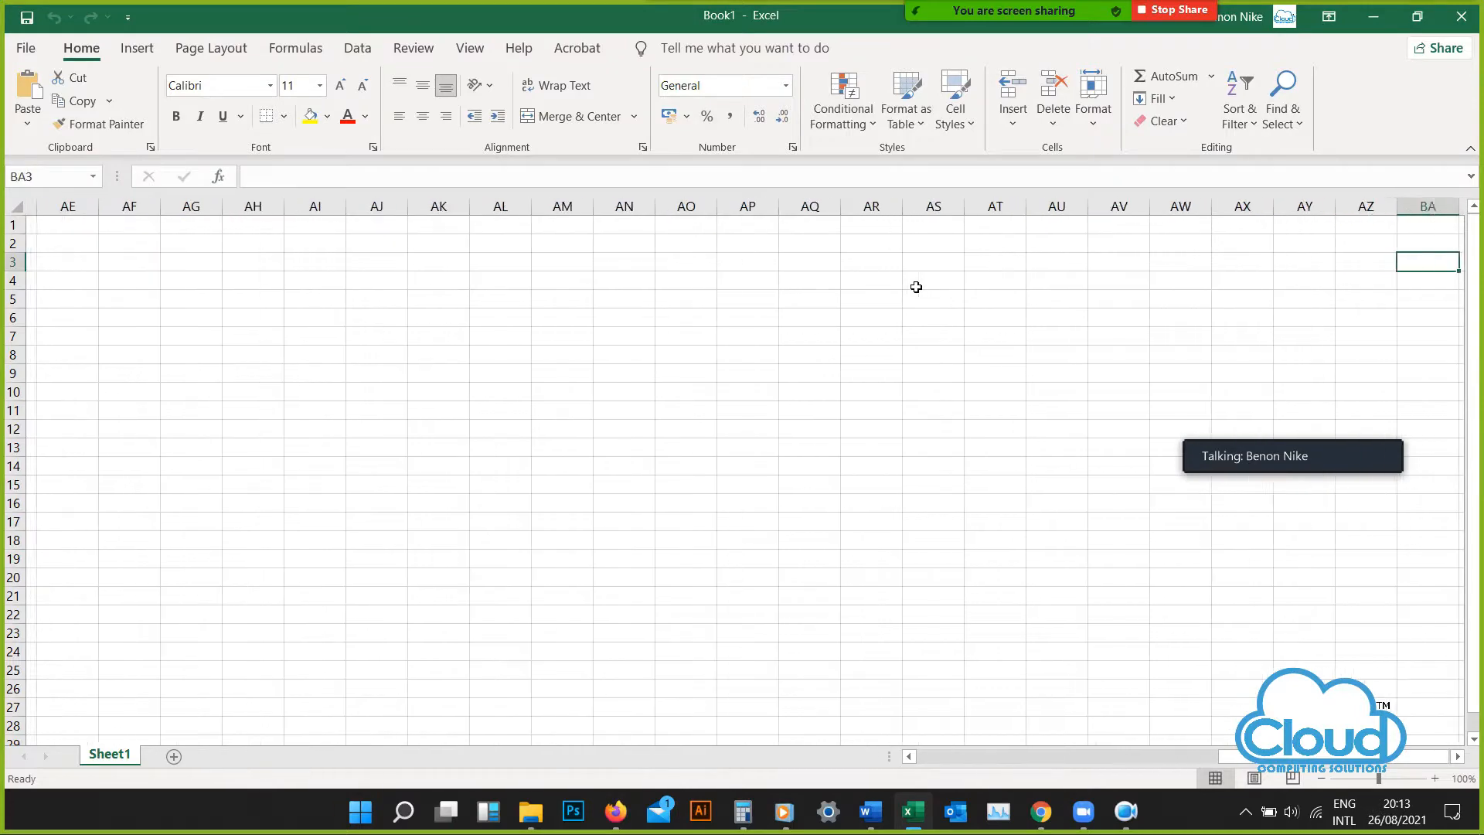
key(Right)
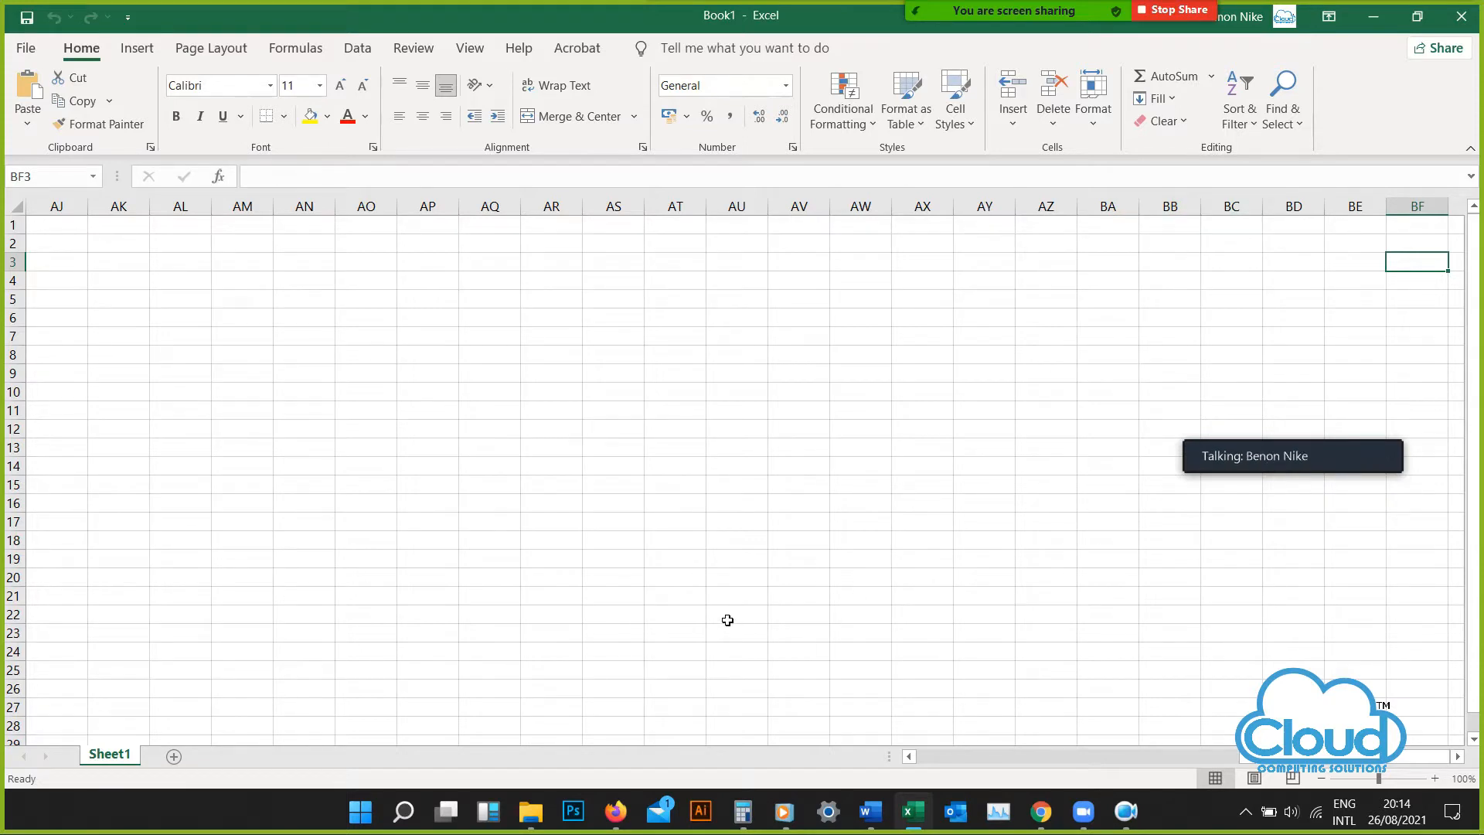
Return along row 3 from column BF to cell A3
key(Left)
key(Left)
key(Left)
key(Left)
key(Left)
key(Left)
key(Left)
key(Left)
key(Left)
key(Left)
key(Left)
key(Left)
key(Left)
key(Left)
key(Left)
key(Left)
key(Left)
key(Left)
key(Left)
key(Left)
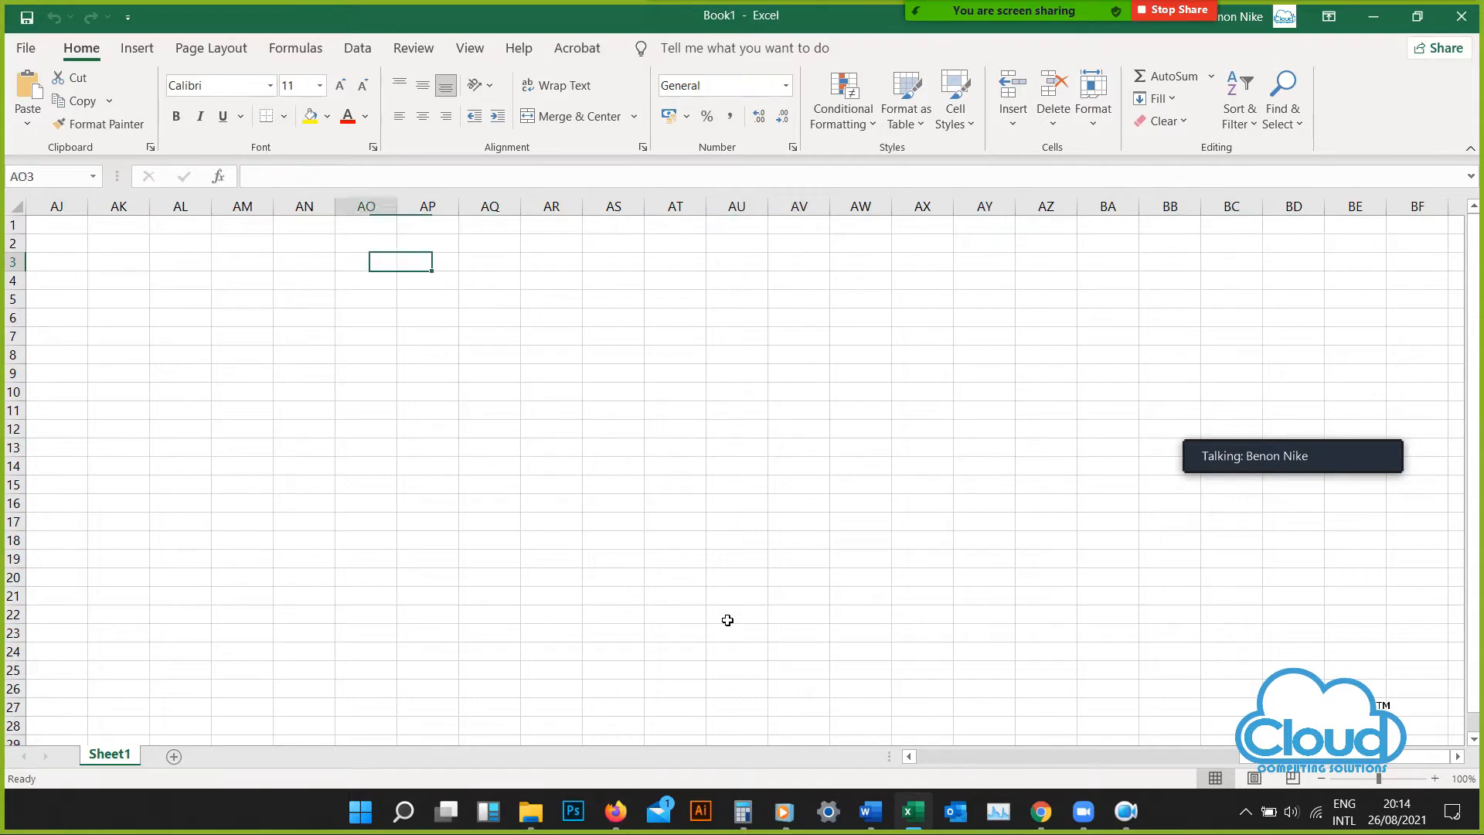
key(Left)
key(Left)
key(Left)
key(Left)
key(Left)
key(Left)
key(Left)
key(Left)
key(Left)
key(Left)
key(Left)
key(Left)
key(Left)
key(Left)
key(Left)
key(Left)
key(Left)
key(Left)
key(Left)
key(Left)
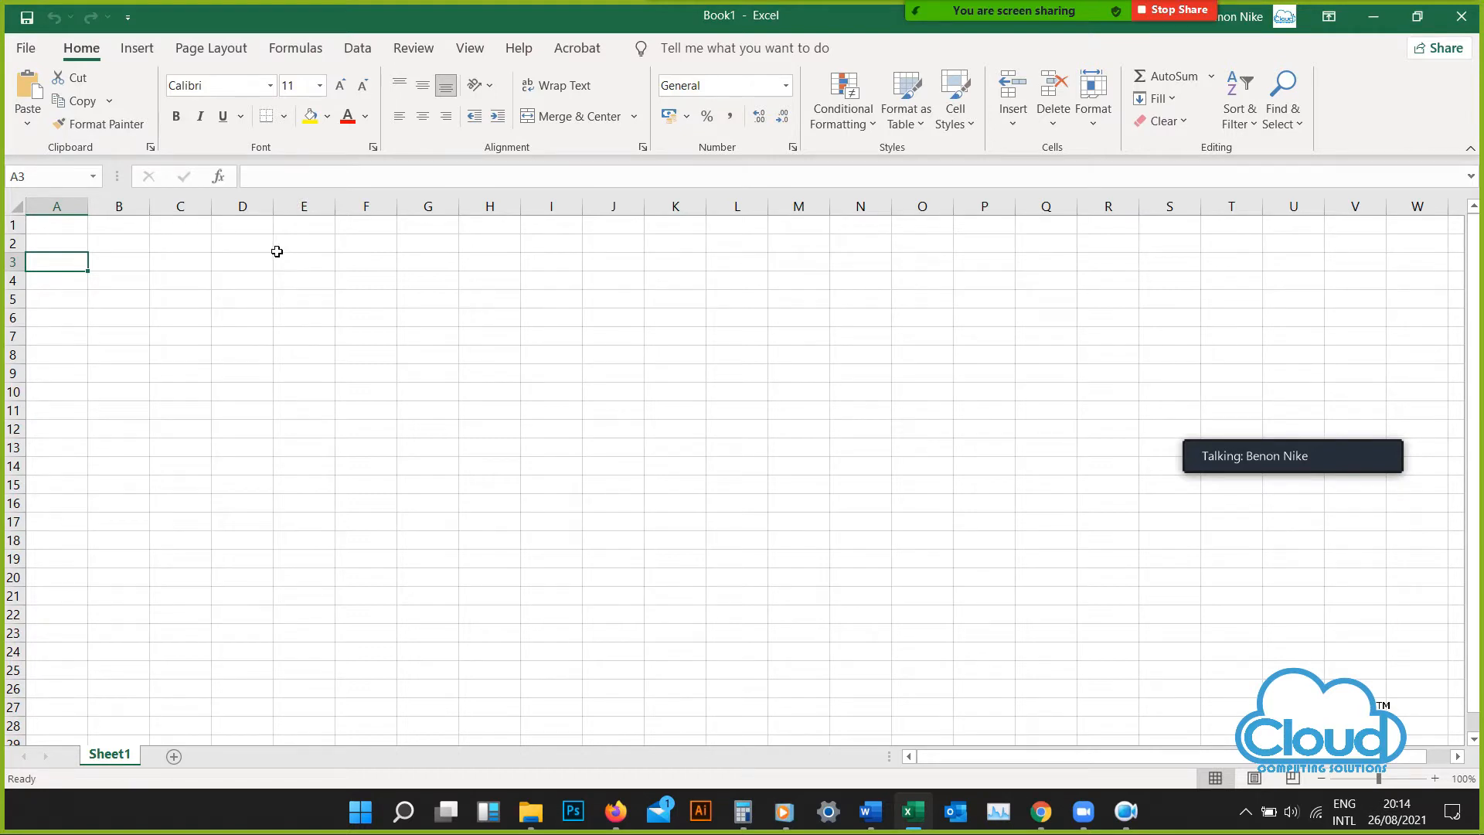
drag(981, 760, 902, 749)
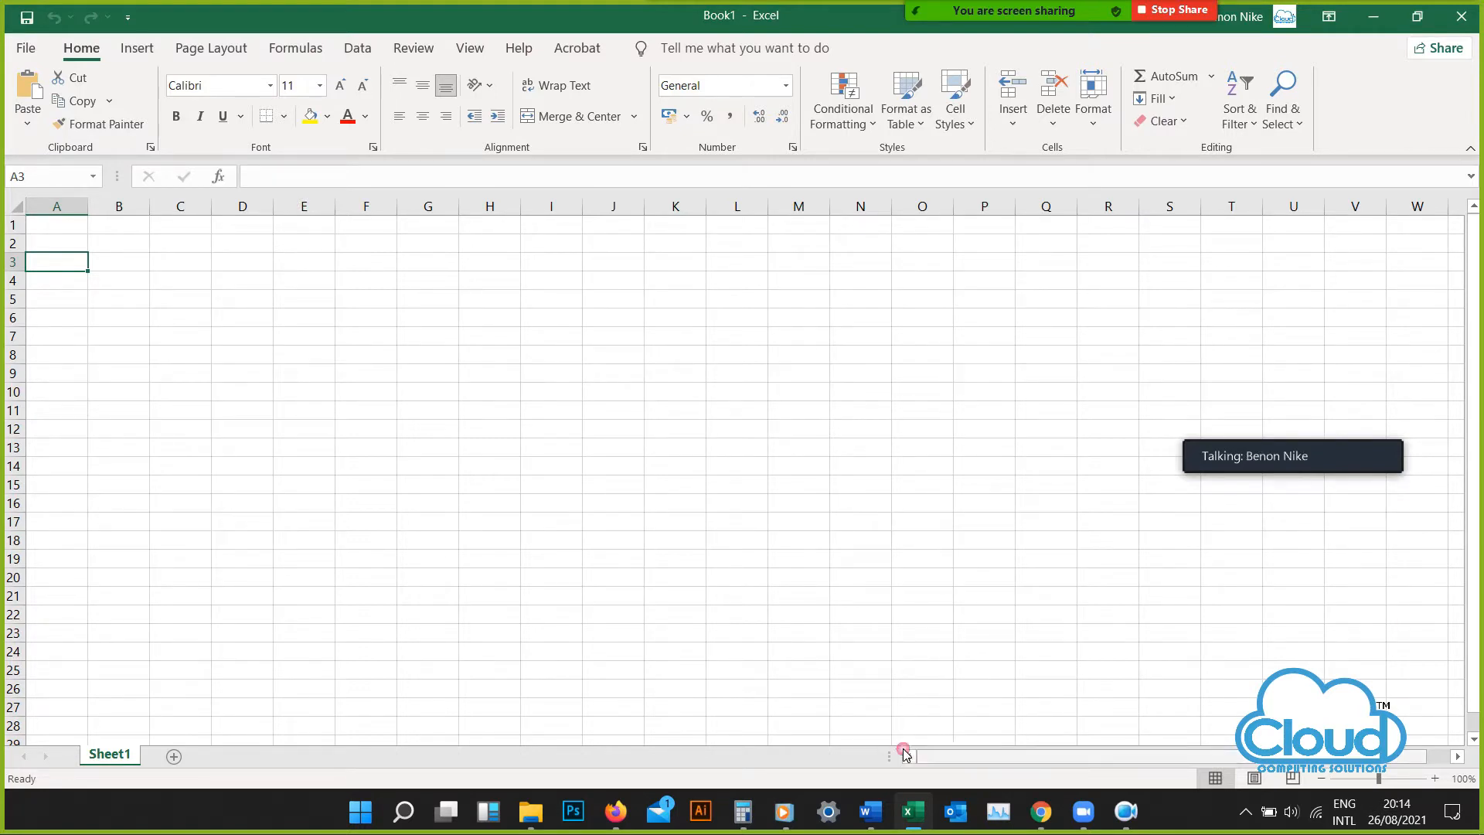
click(501, 430)
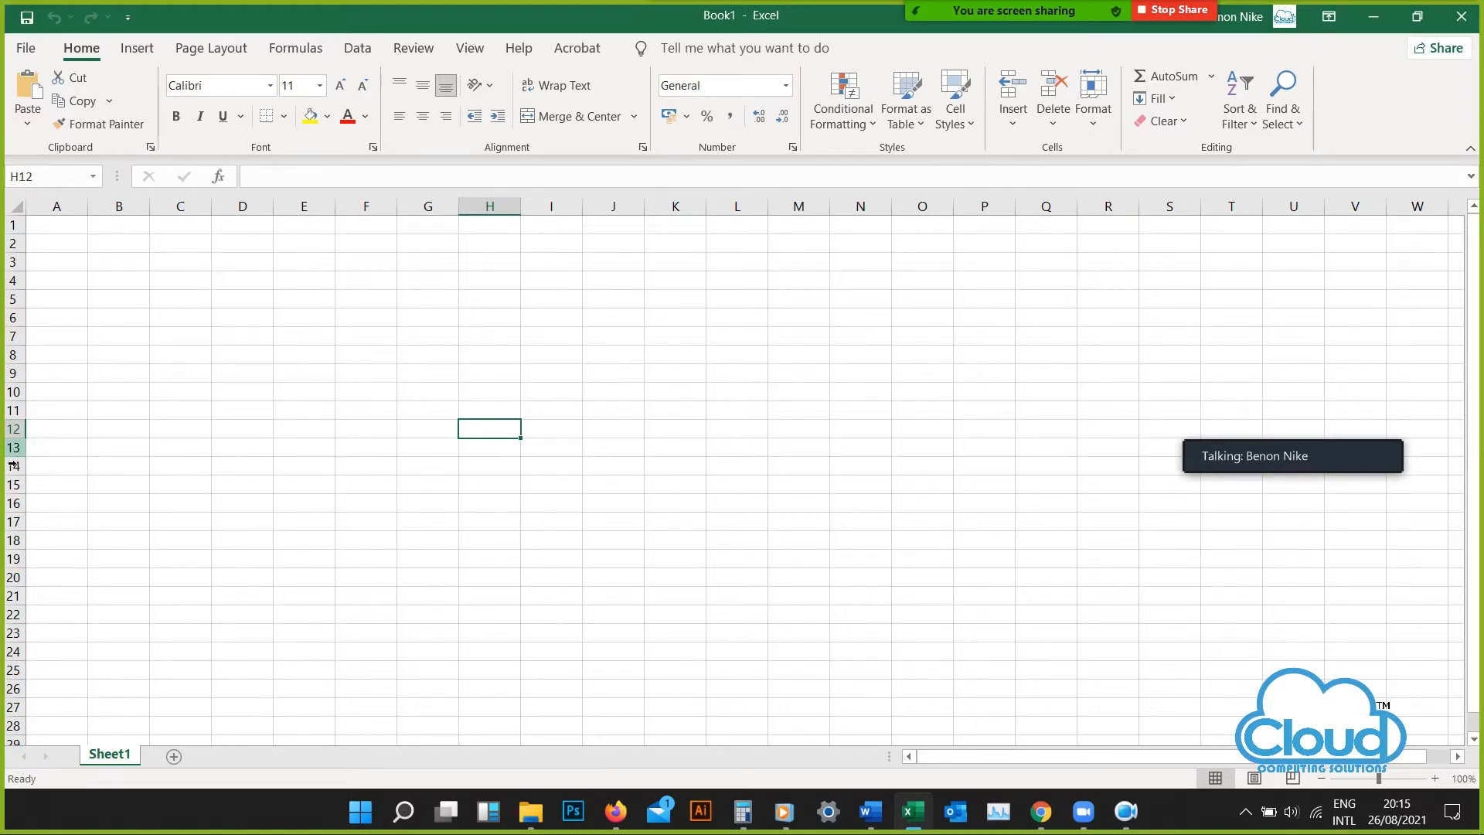
double_click(190, 279)
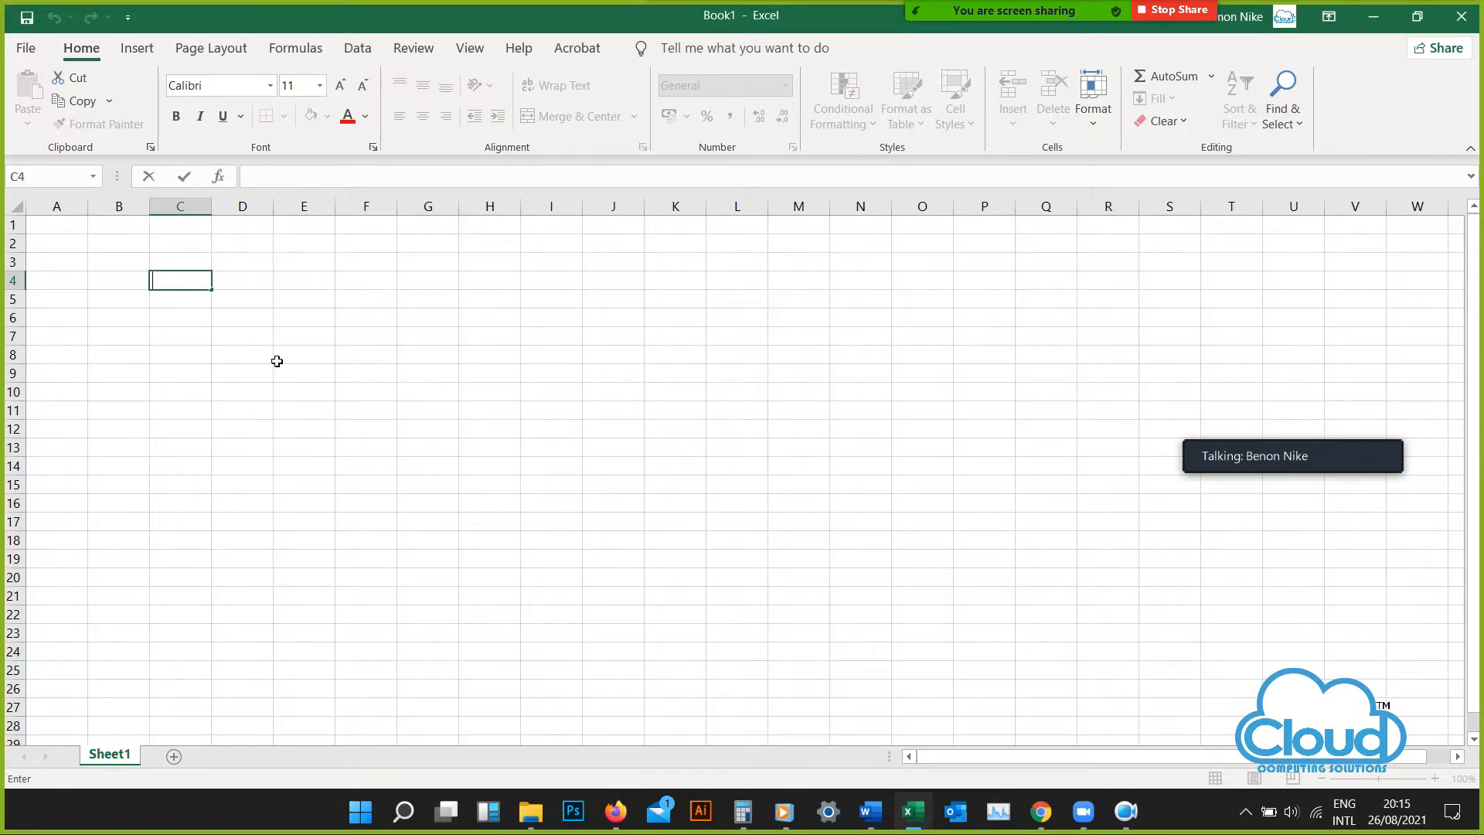
click(298, 340)
click(207, 283)
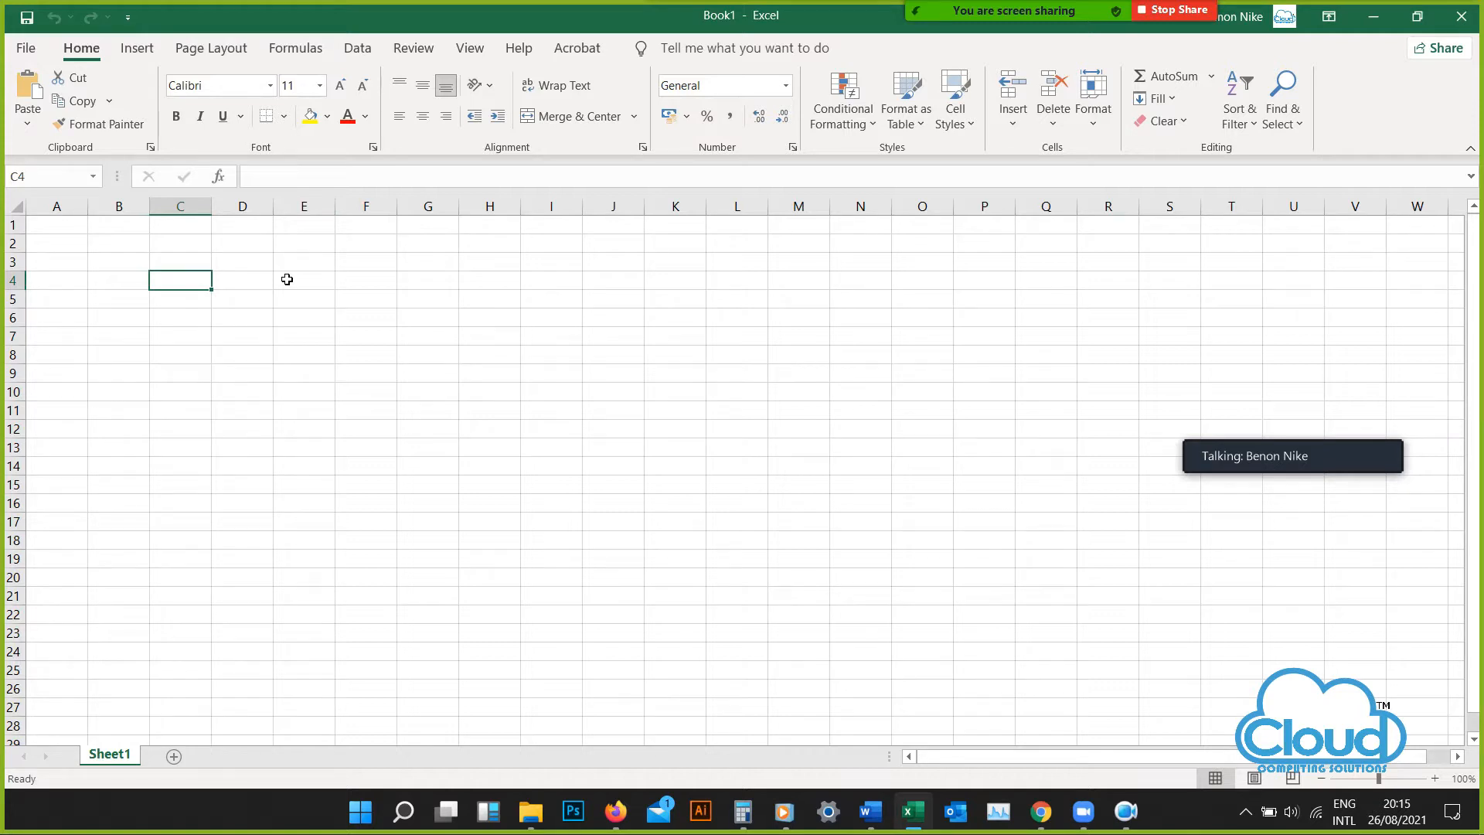
text(1000)
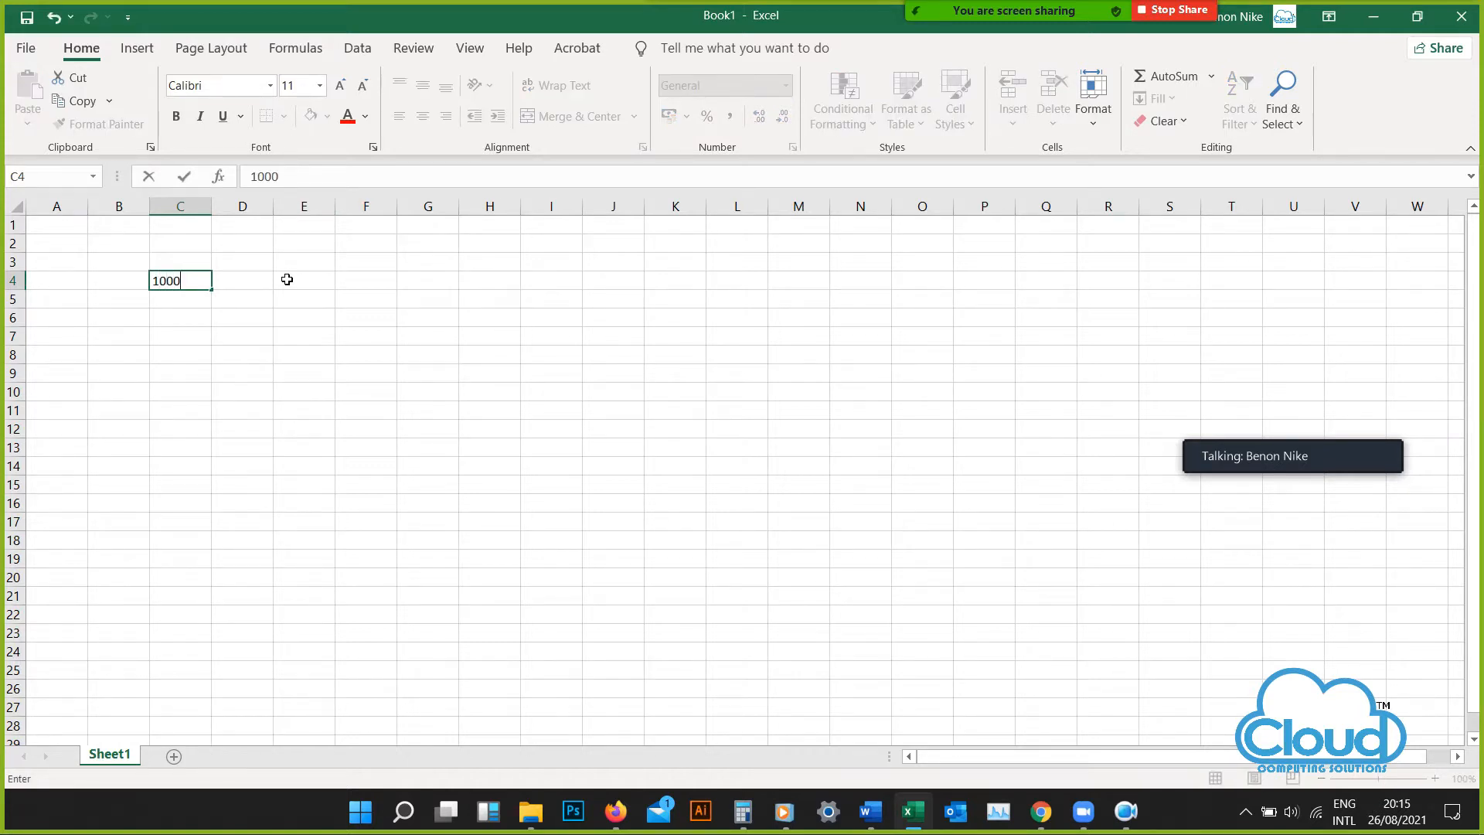
text(000000000)
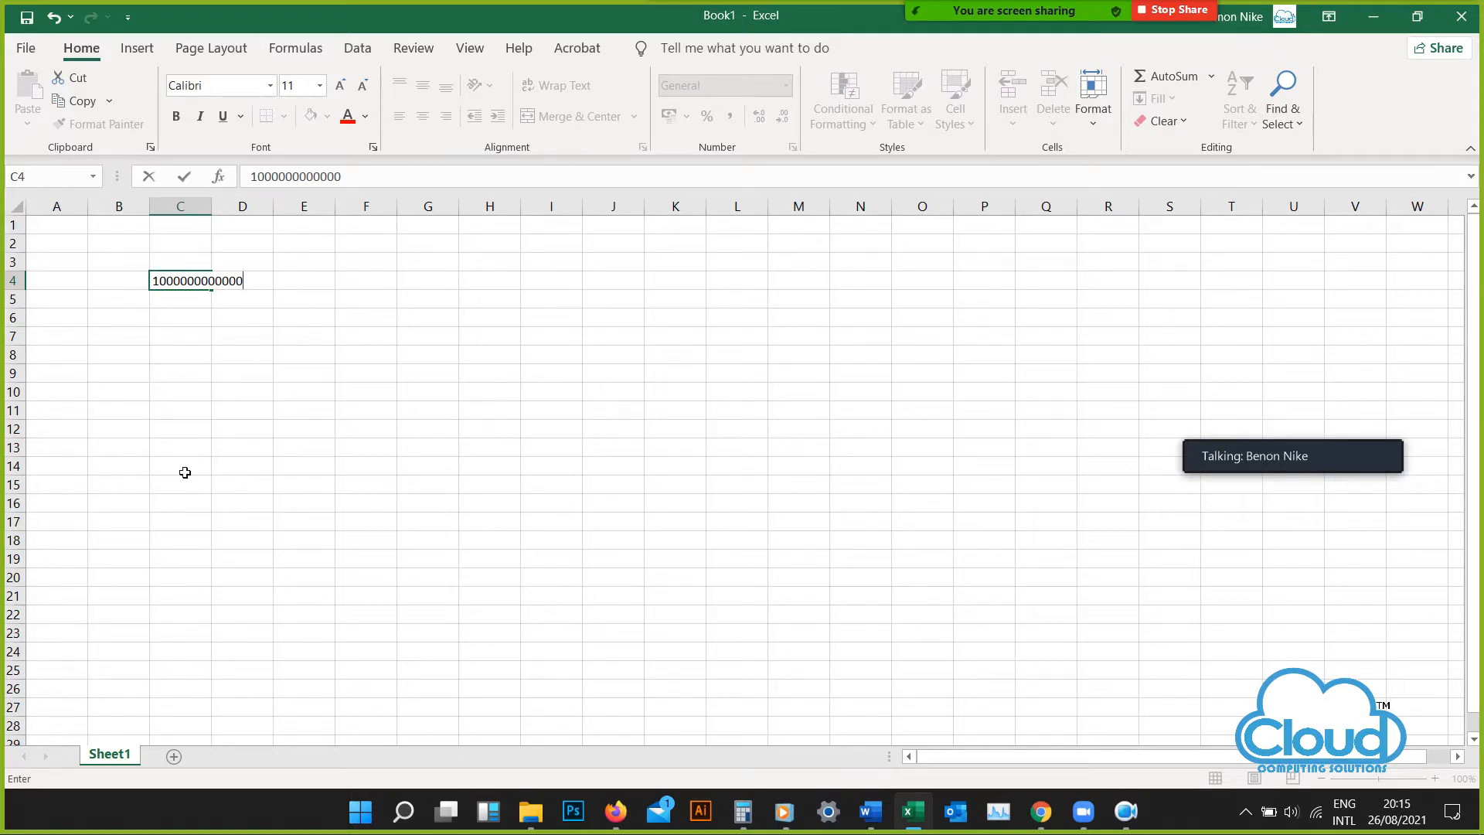
key(Return)
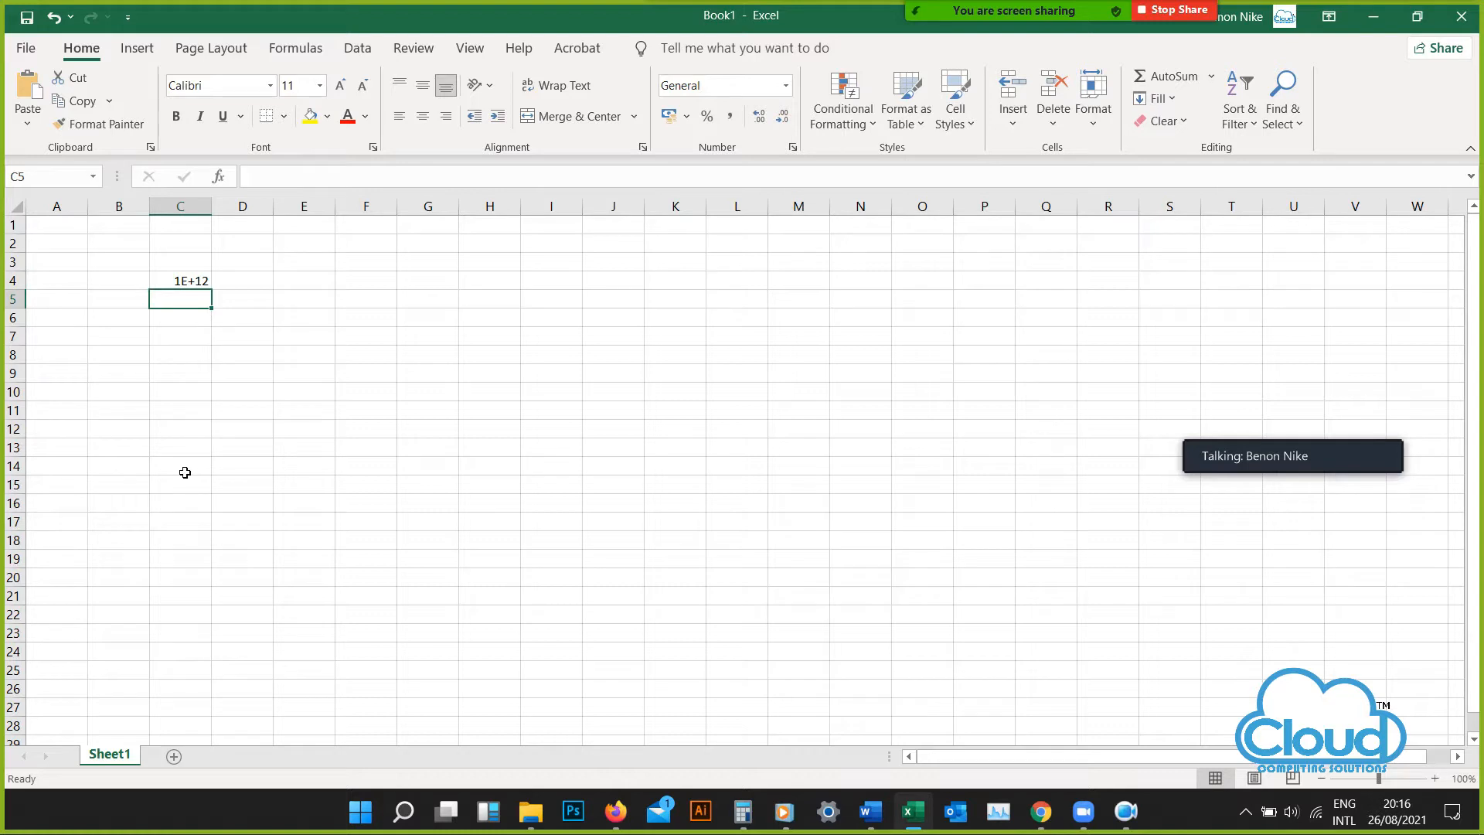
Auto-fit column C to its content, and widen it to about three ordinary column widths
double_click(218, 216)
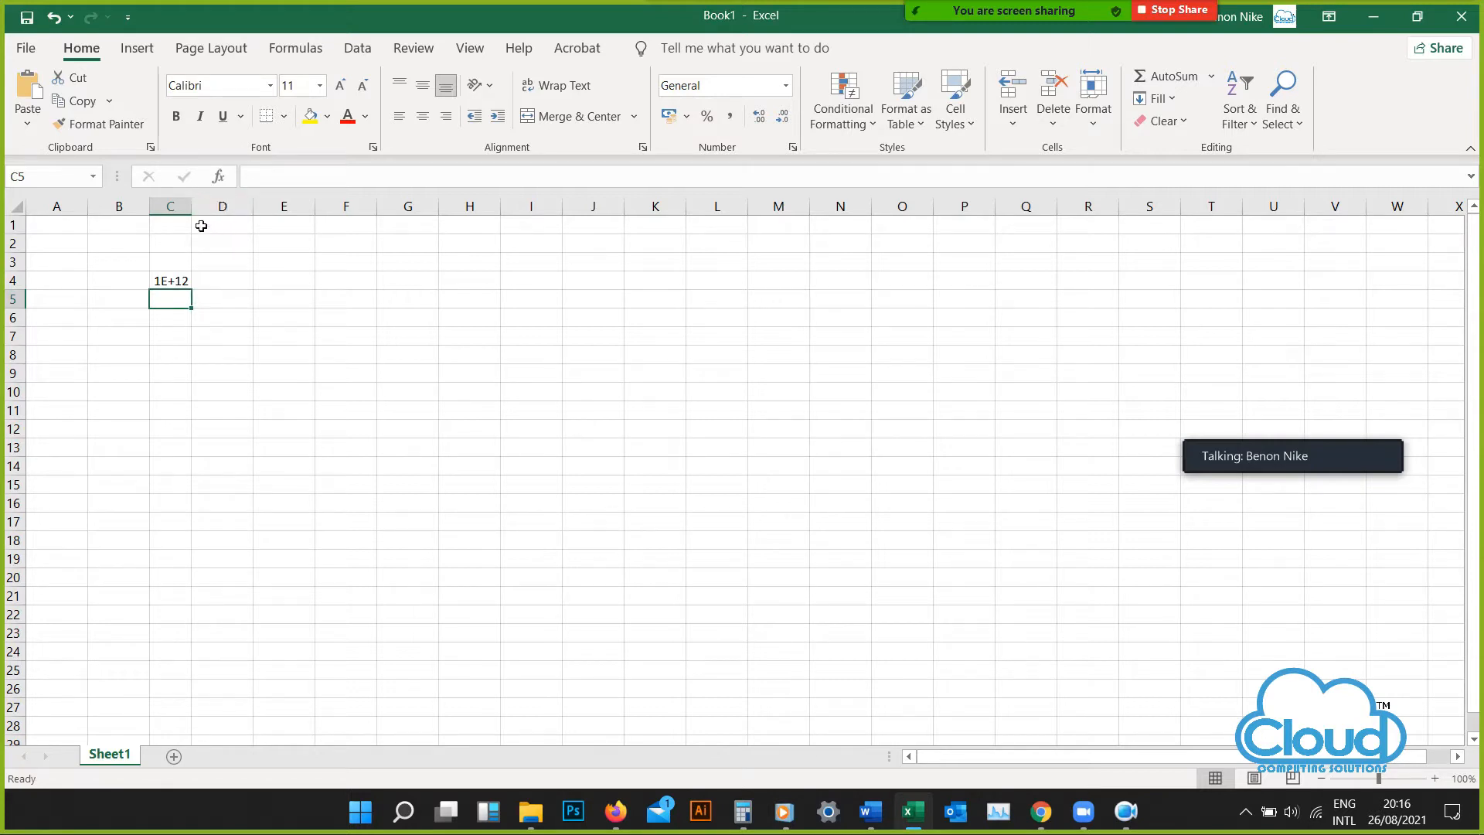
drag(194, 217, 340, 218)
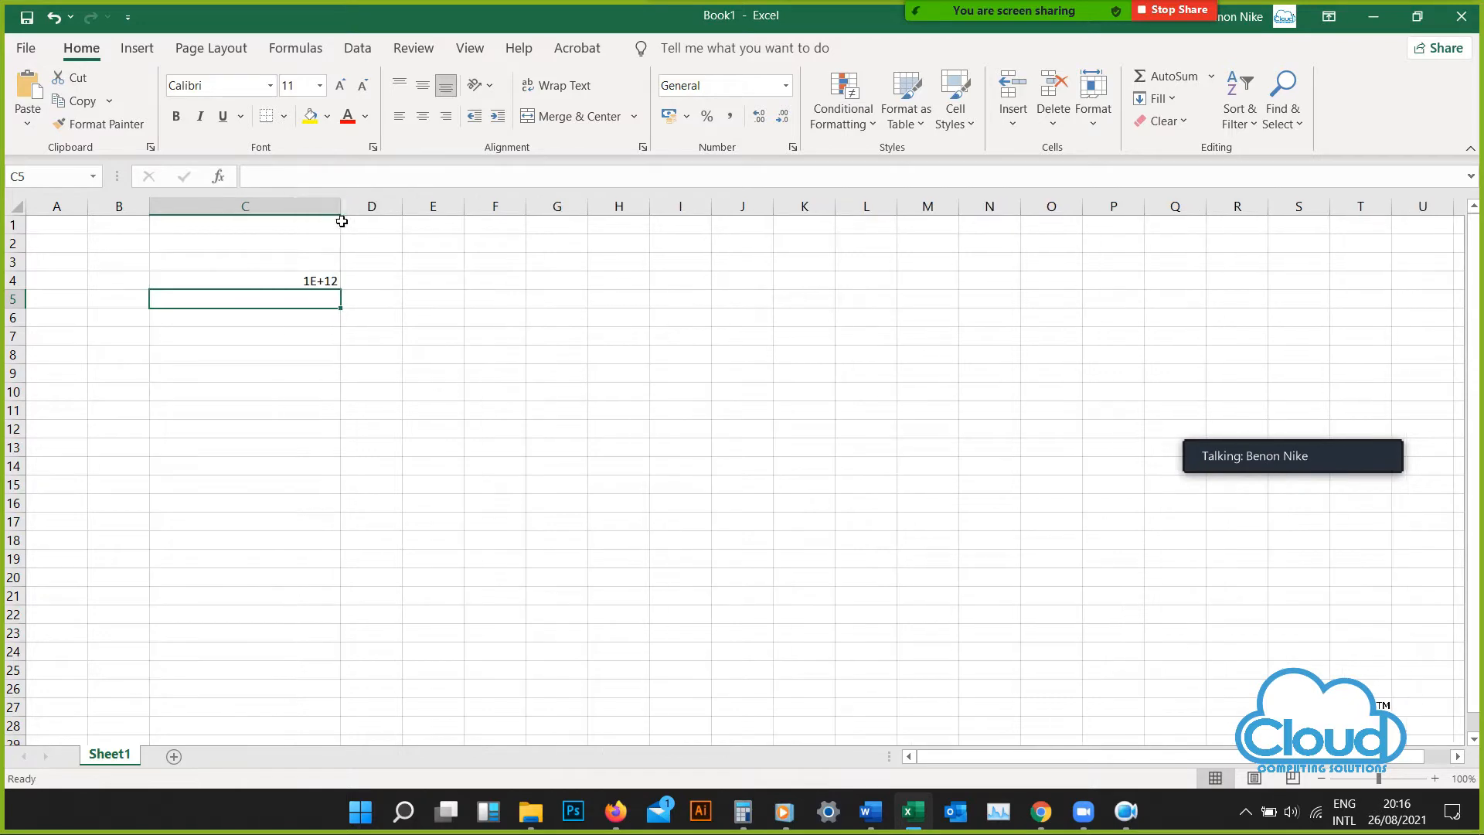
Apply the Number format to the large value in cell C4
click(329, 282)
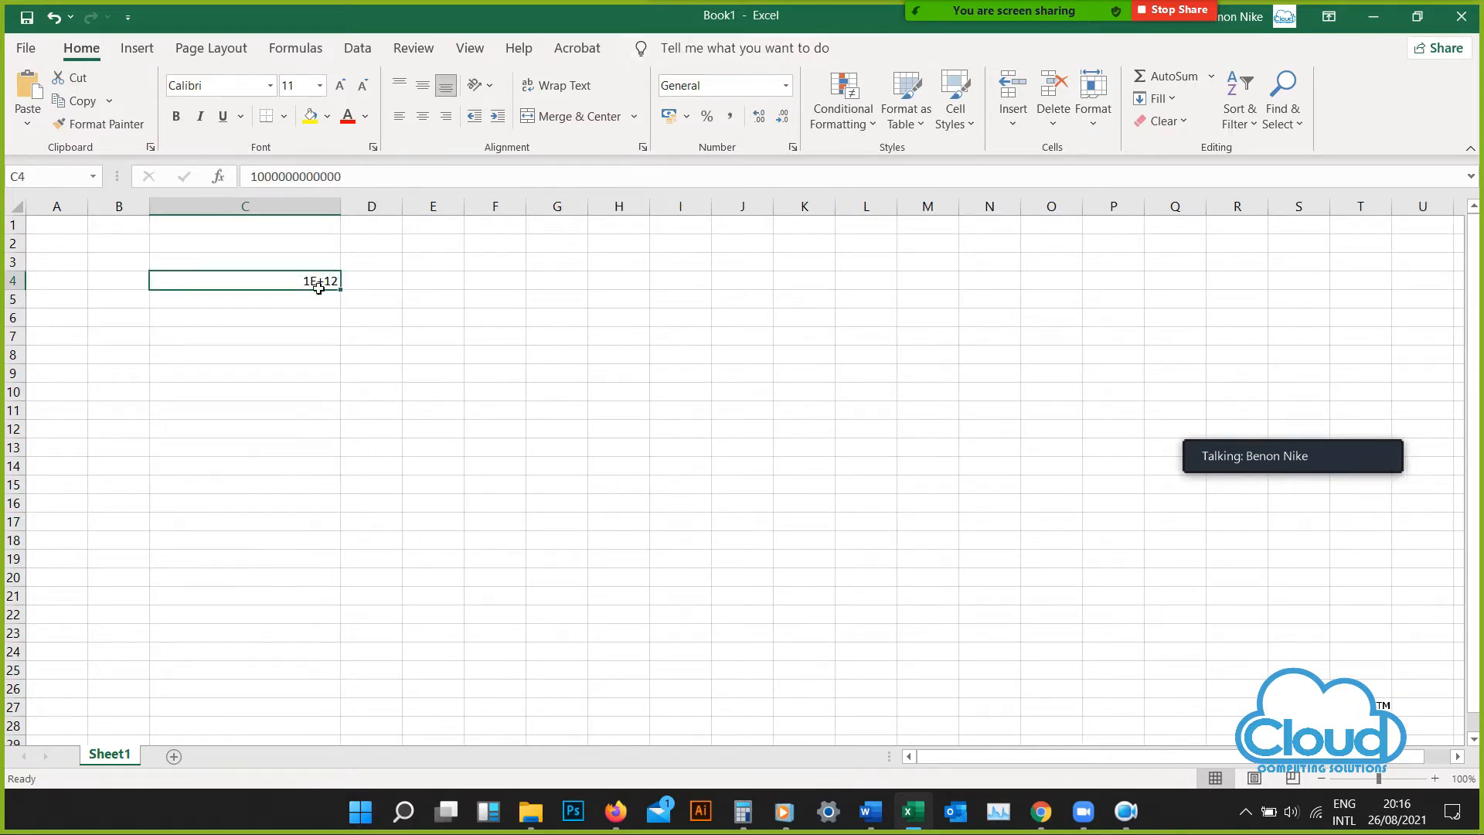
click(786, 85)
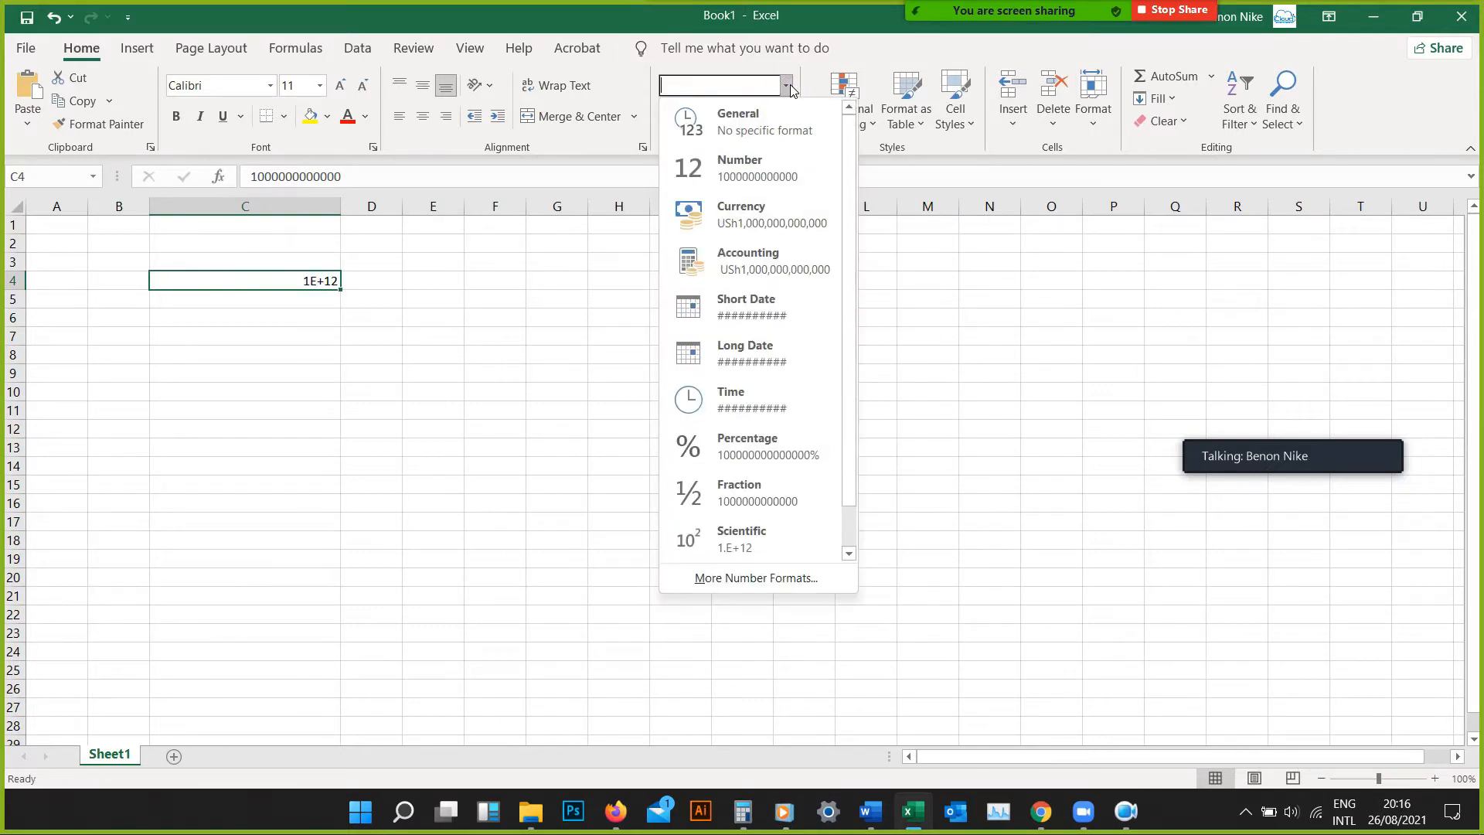
click(765, 166)
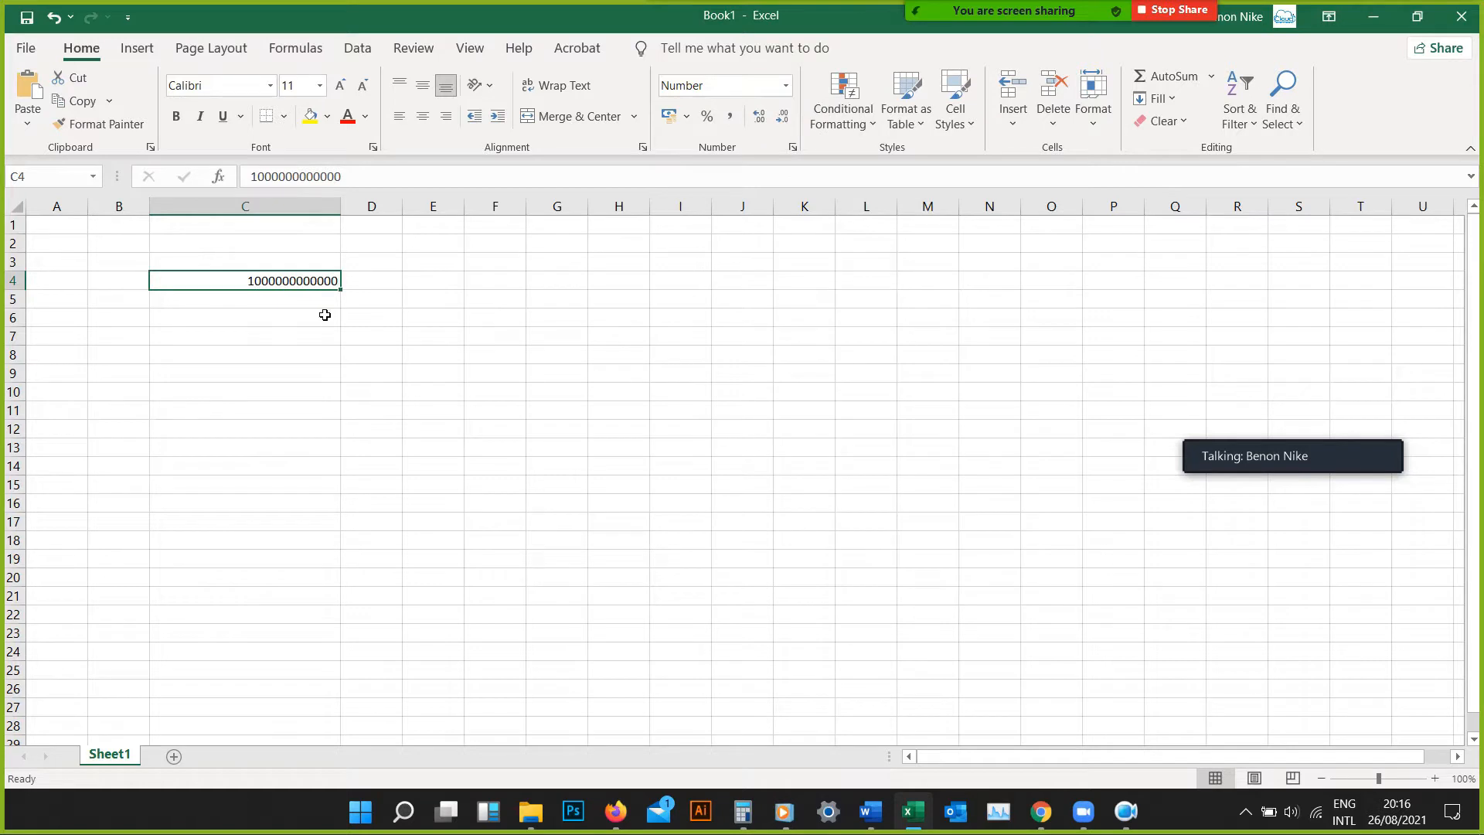
click(303, 301)
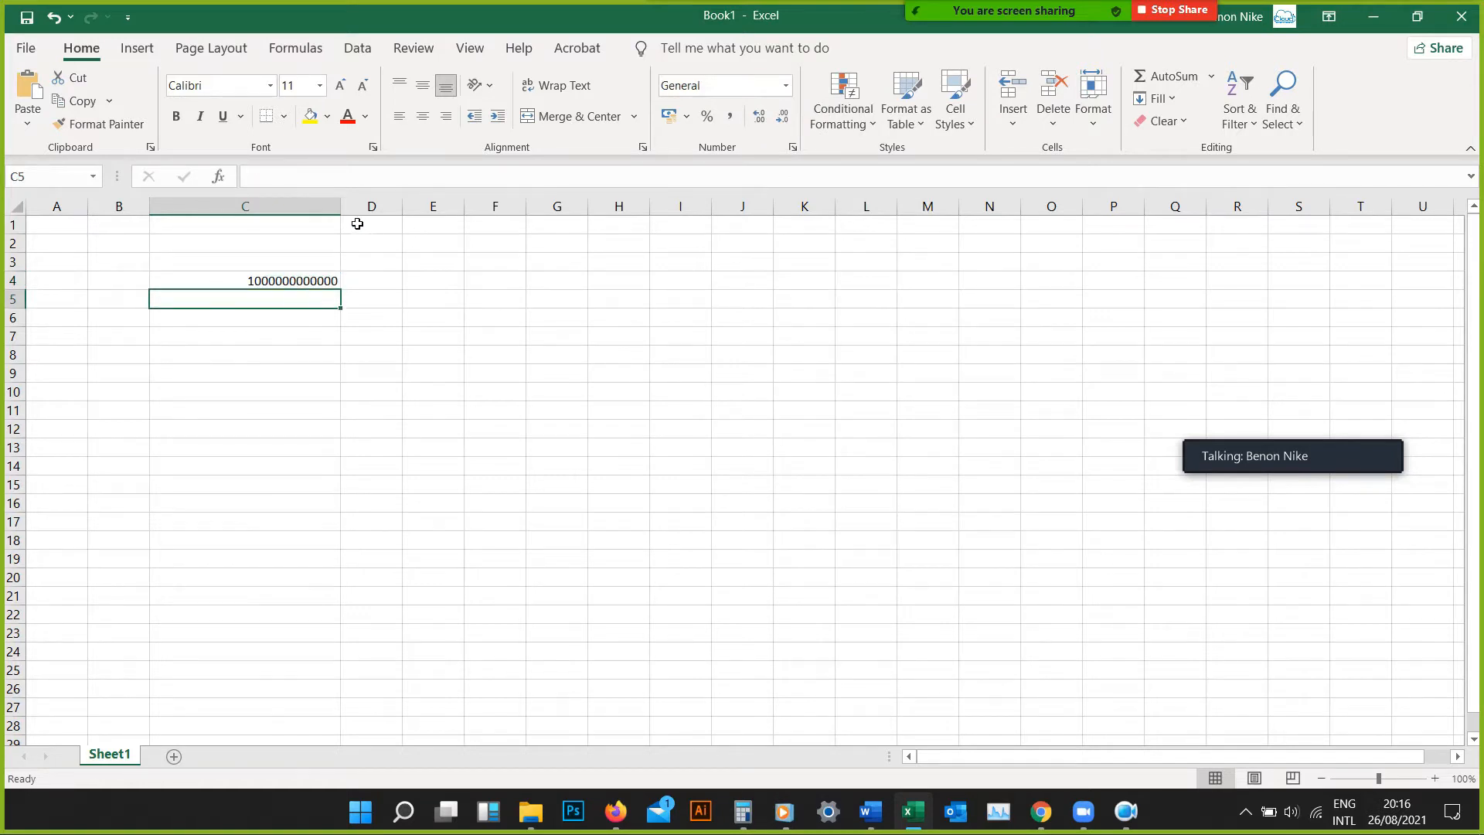
Narrow column C until it is too small for the number in C4, and widen it again to fit the value
drag(342, 218, 232, 217)
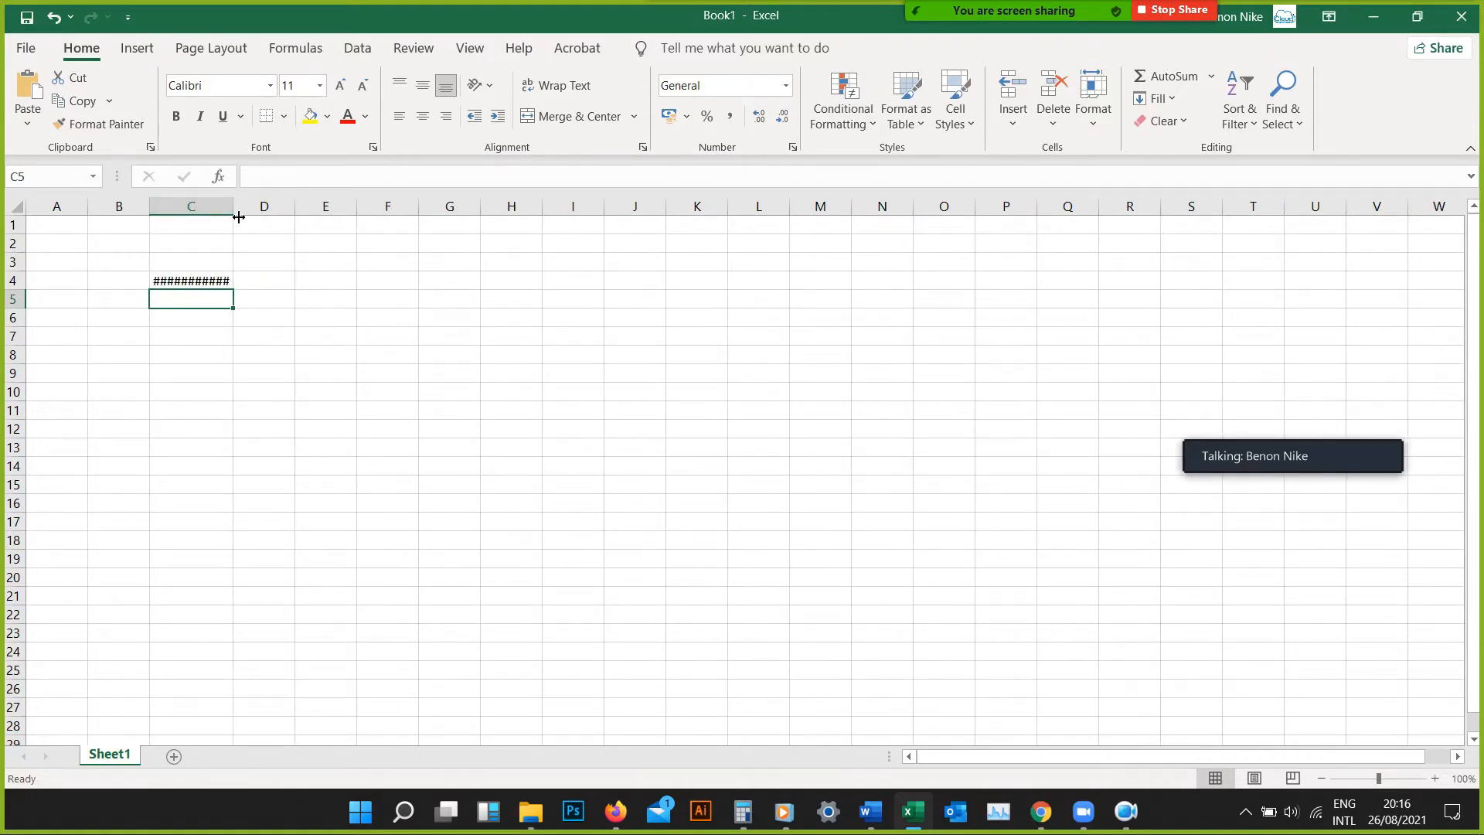
drag(238, 217, 269, 215)
click(252, 285)
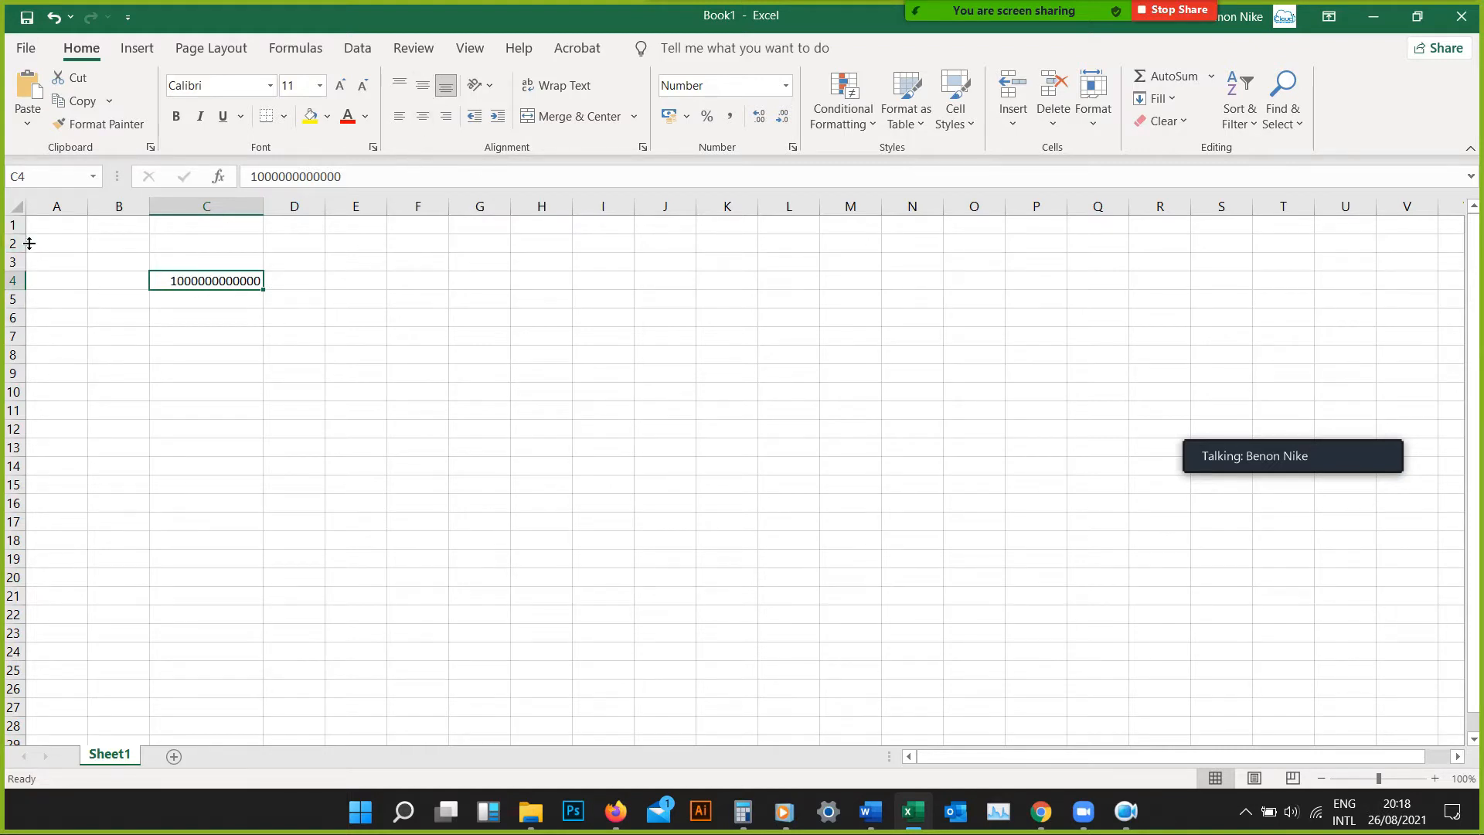
Make row 1 about four times its normal height and enter "entebbe" in cell D1
drag(16, 233, 15, 296)
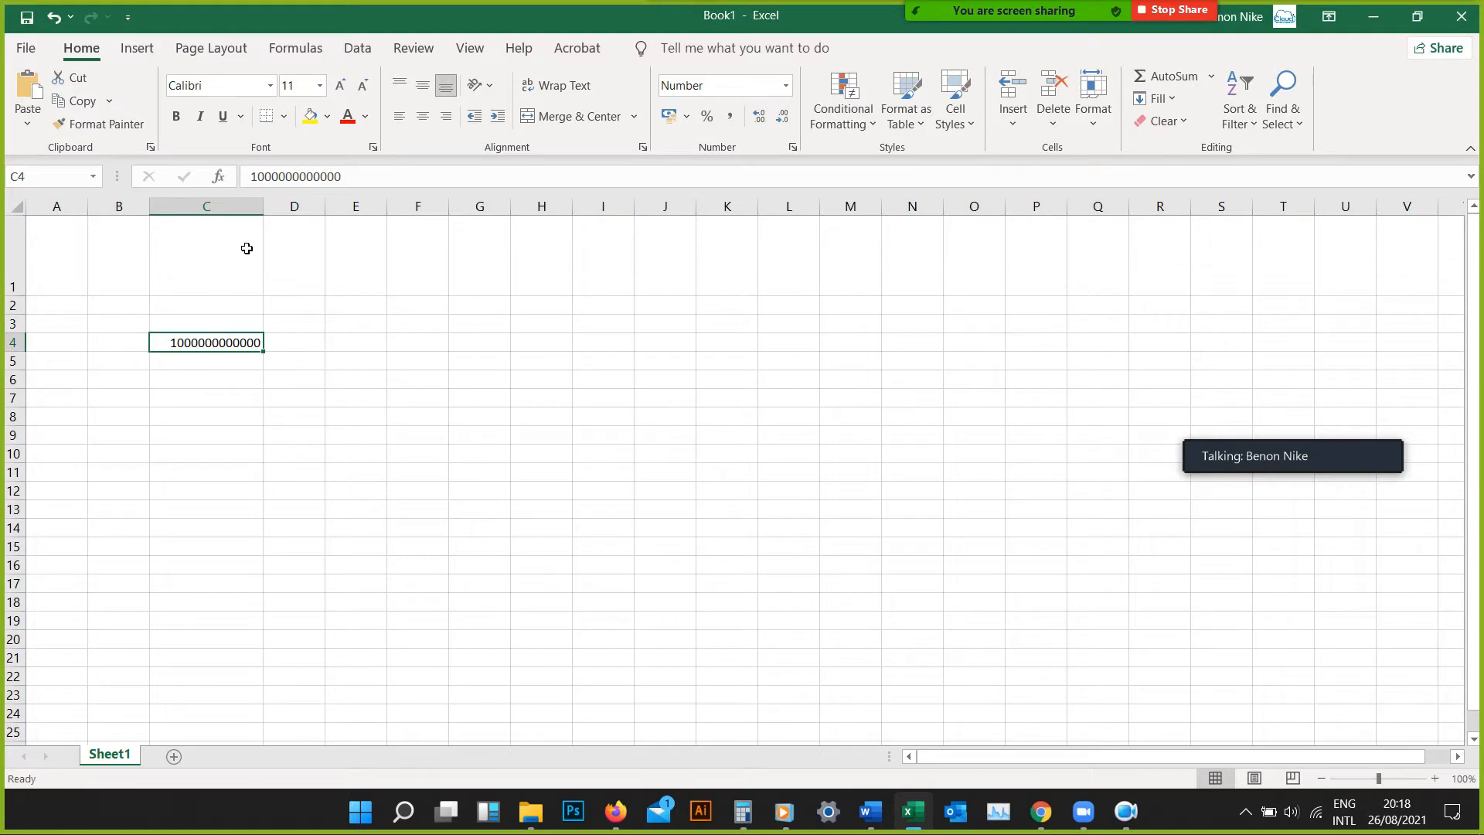
click(290, 238)
double_click(291, 237)
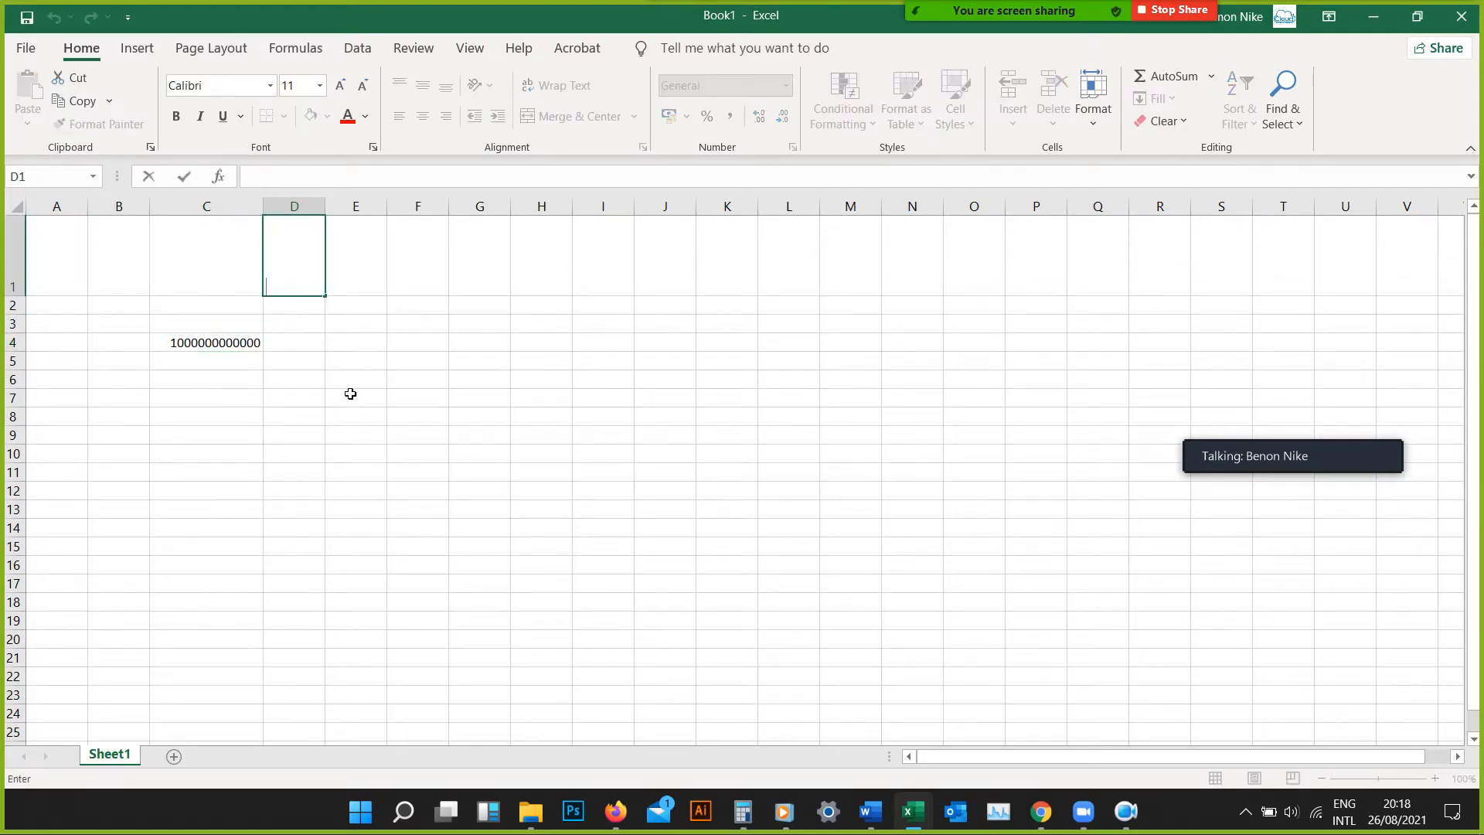
text(entebbe)
key(Return)
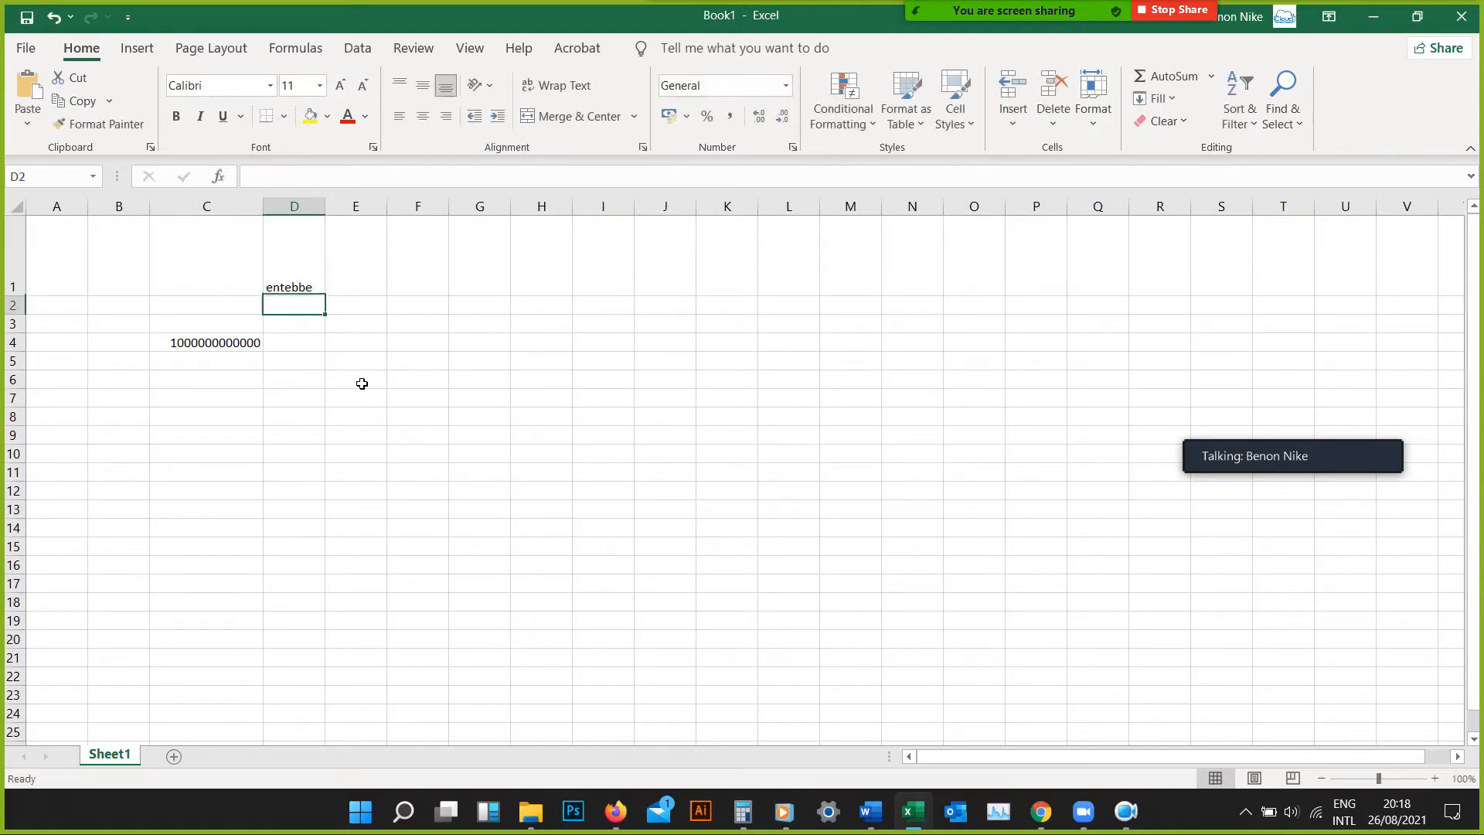
Try top and middle vertical alignment on cell D1, finishing with bottom alignment
click(292, 290)
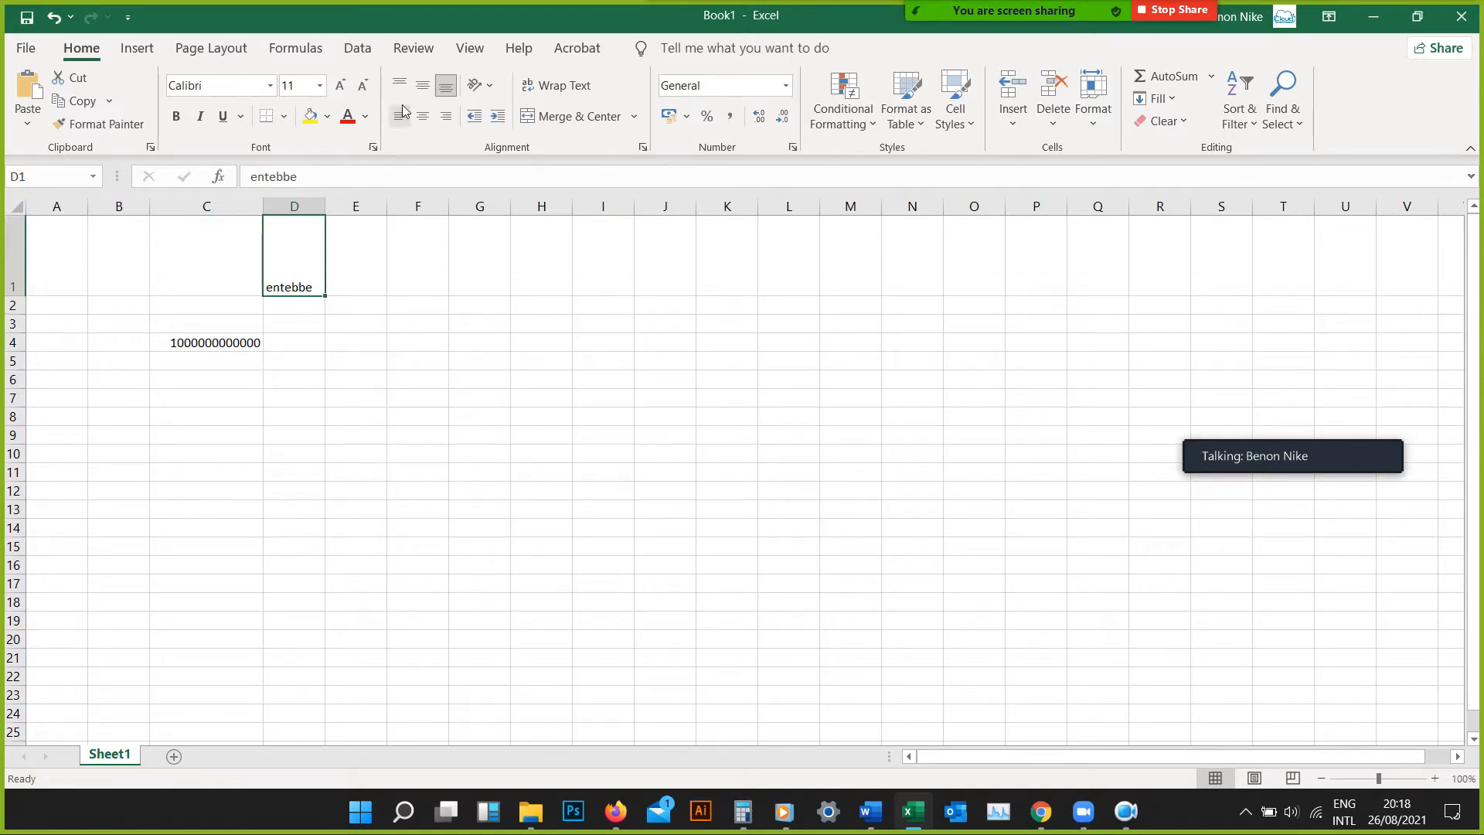
click(445, 91)
click(400, 88)
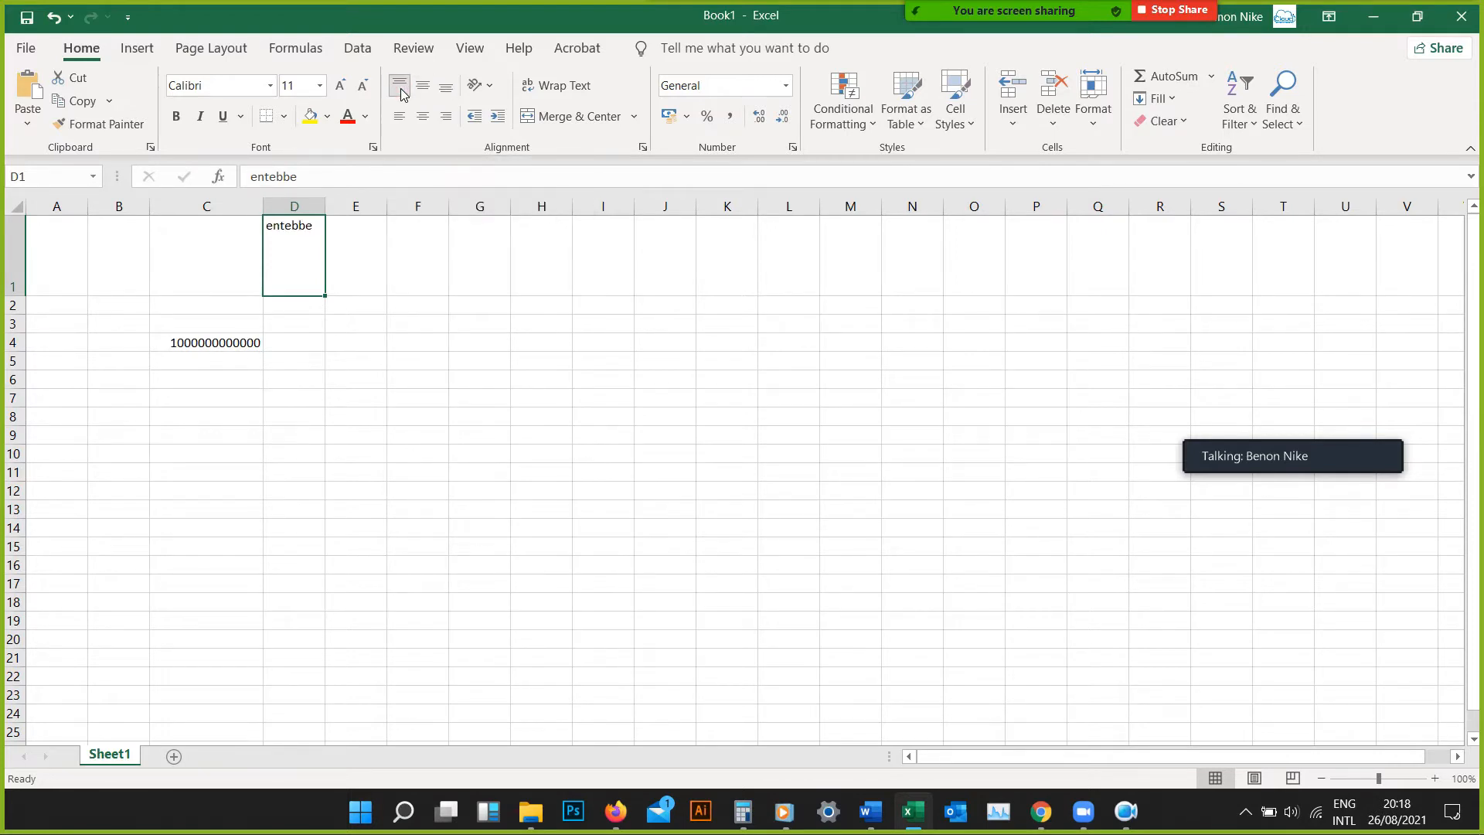
click(423, 91)
click(400, 86)
click(427, 87)
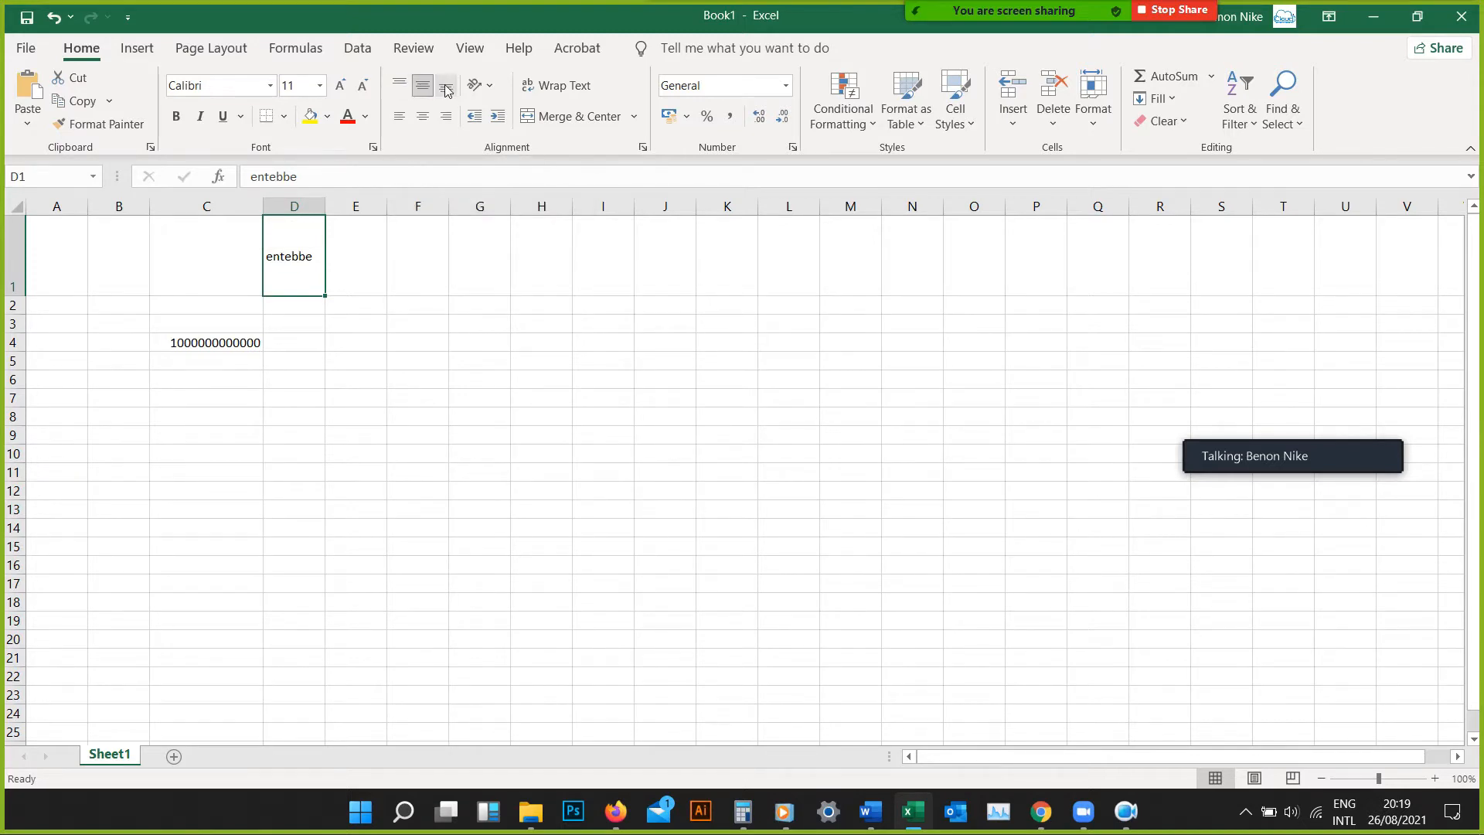
click(448, 89)
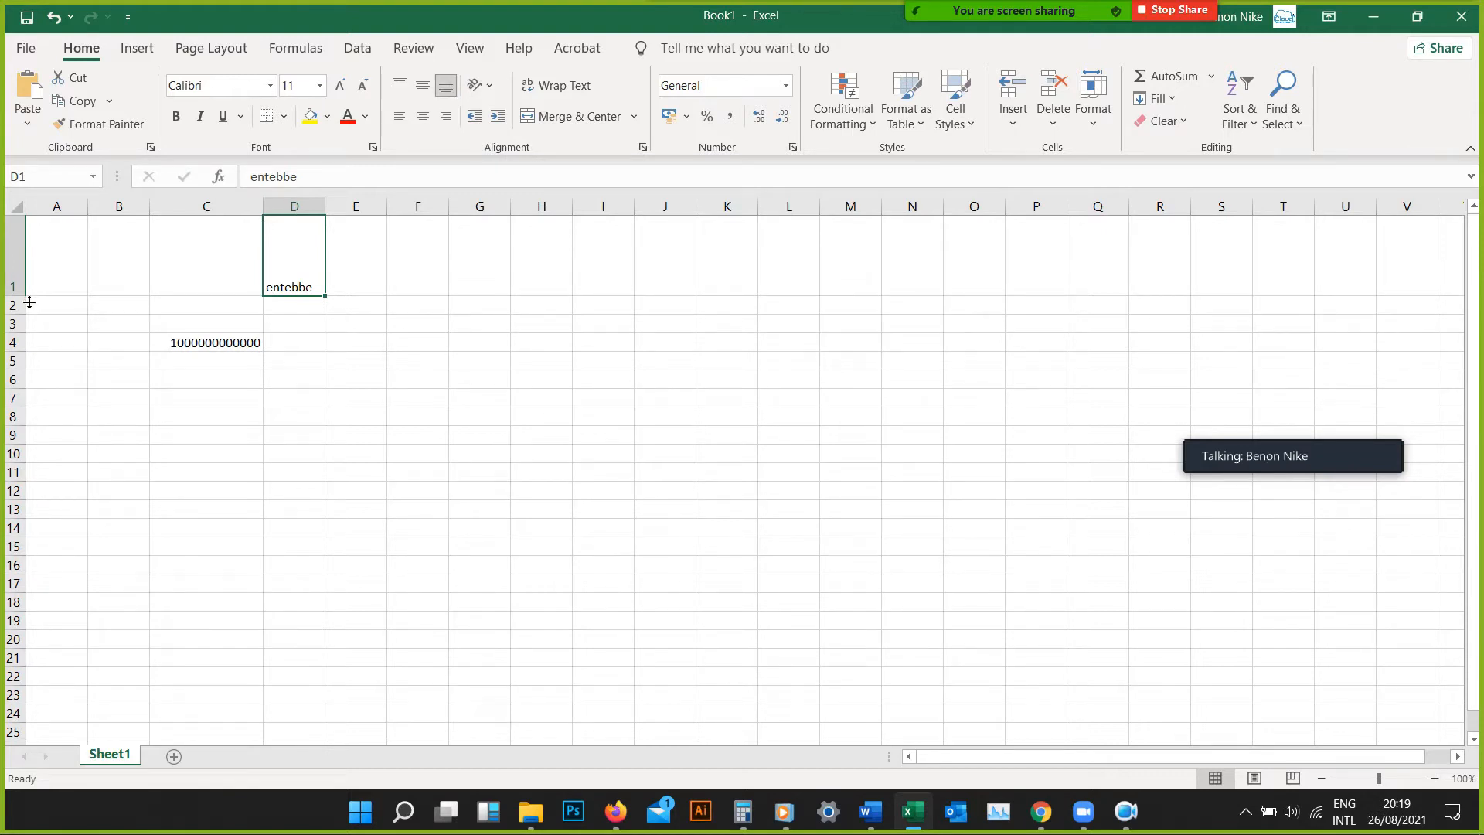
Shrink row 1 to about one text line and narrow column C slightly so it just fits its number
drag(29, 303, 31, 244)
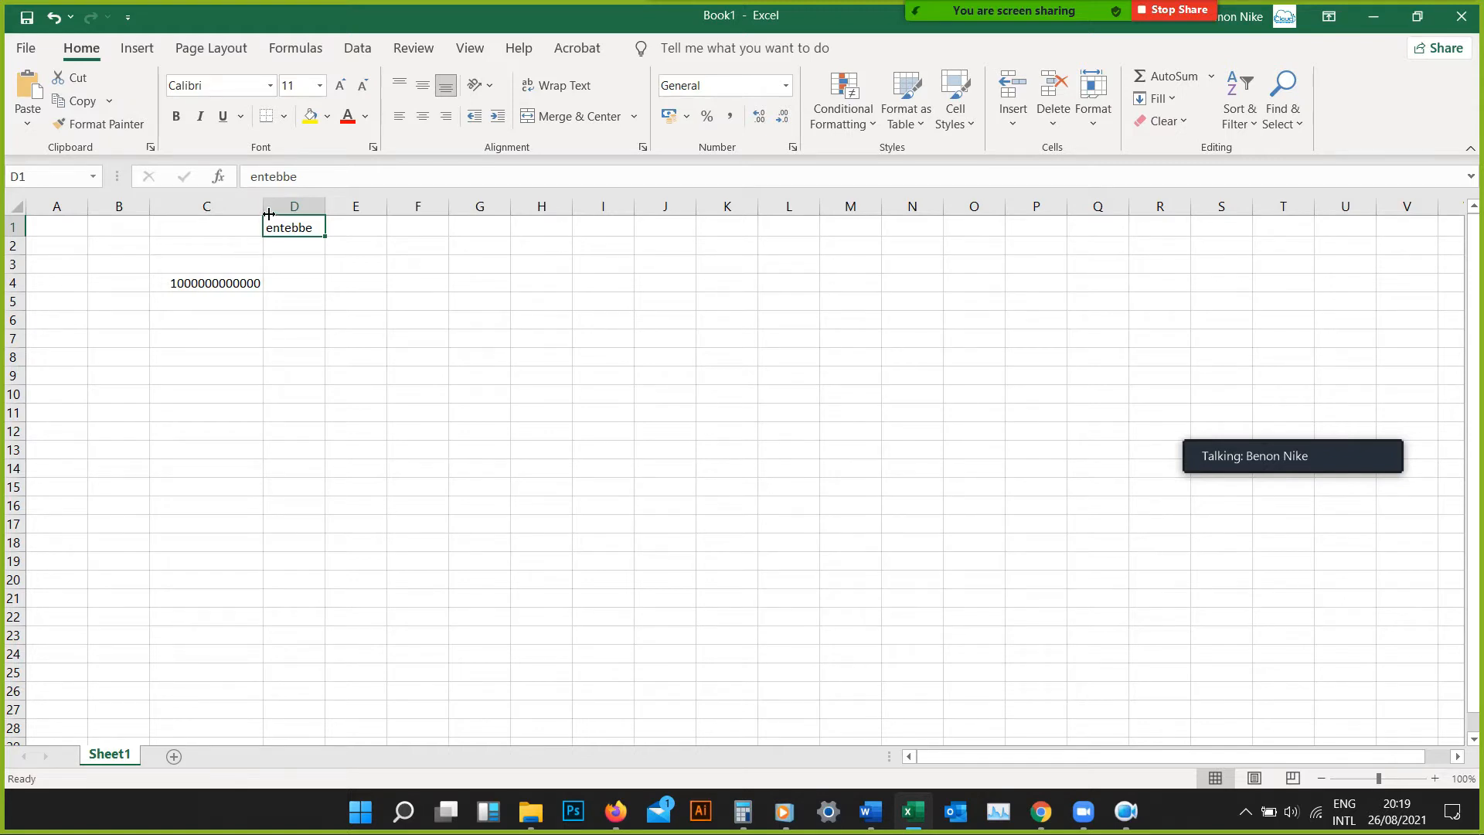
mouse_move(264, 214)
mouse_down()
mouse_move(217, 215)
mouse_move(299, 200)
mouse_move(252, 212)
mouse_up()
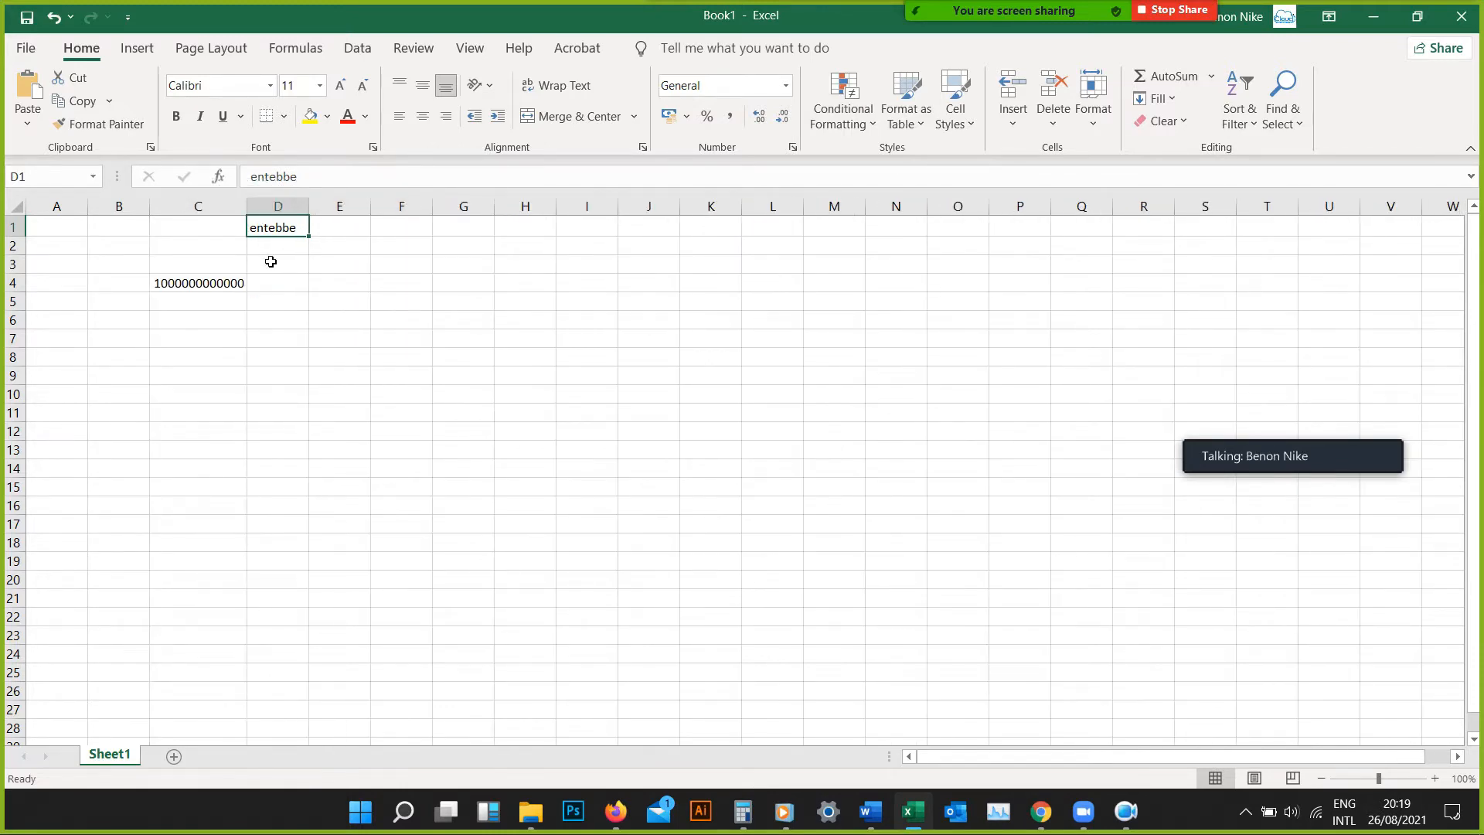
click(285, 118)
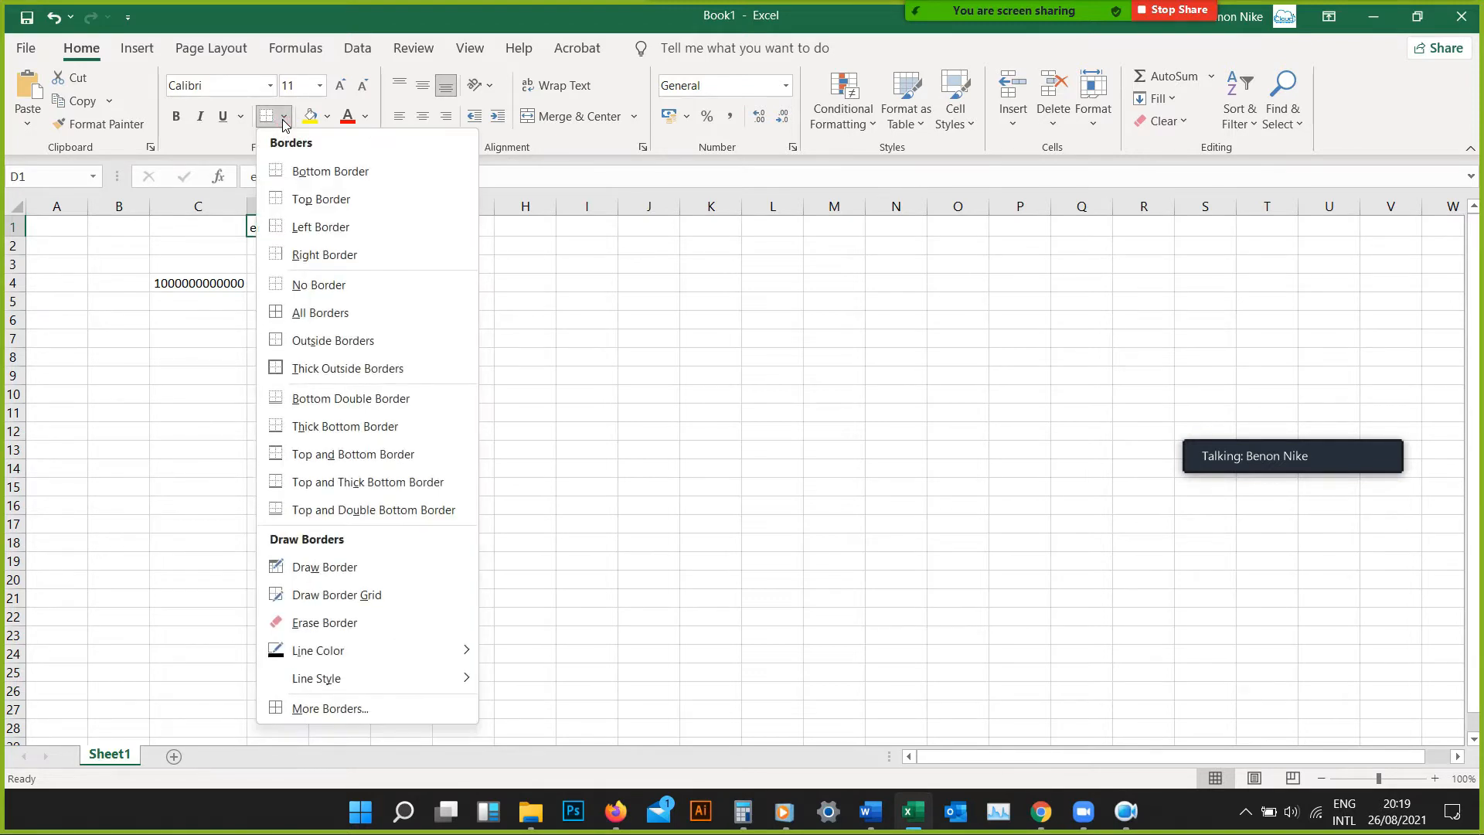
click(284, 118)
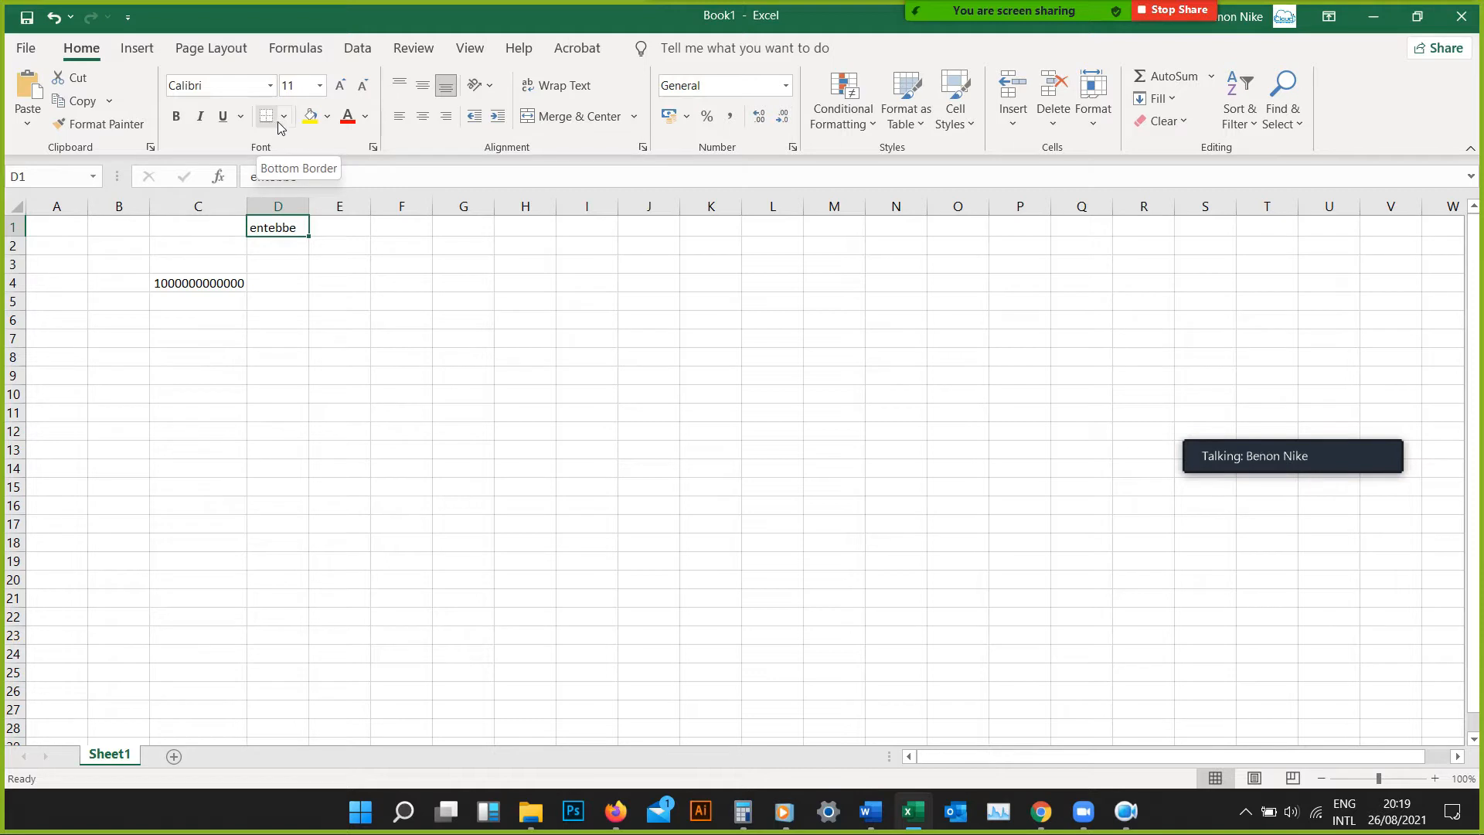
click(281, 122)
click(281, 124)
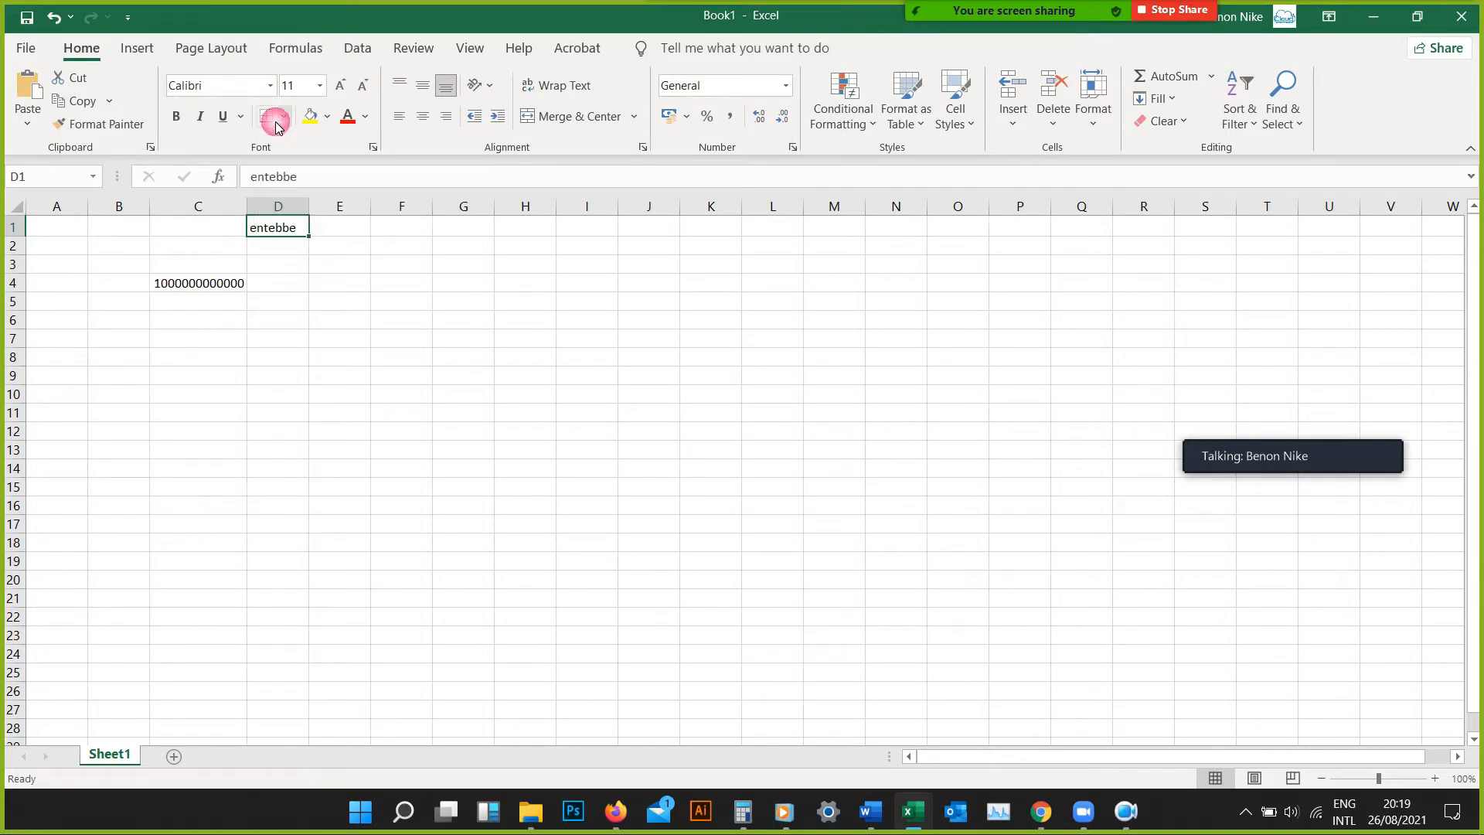
Enter the numbers 4, 5, 6 and 1 down cells C7 to C10
click(201, 344)
text(4)
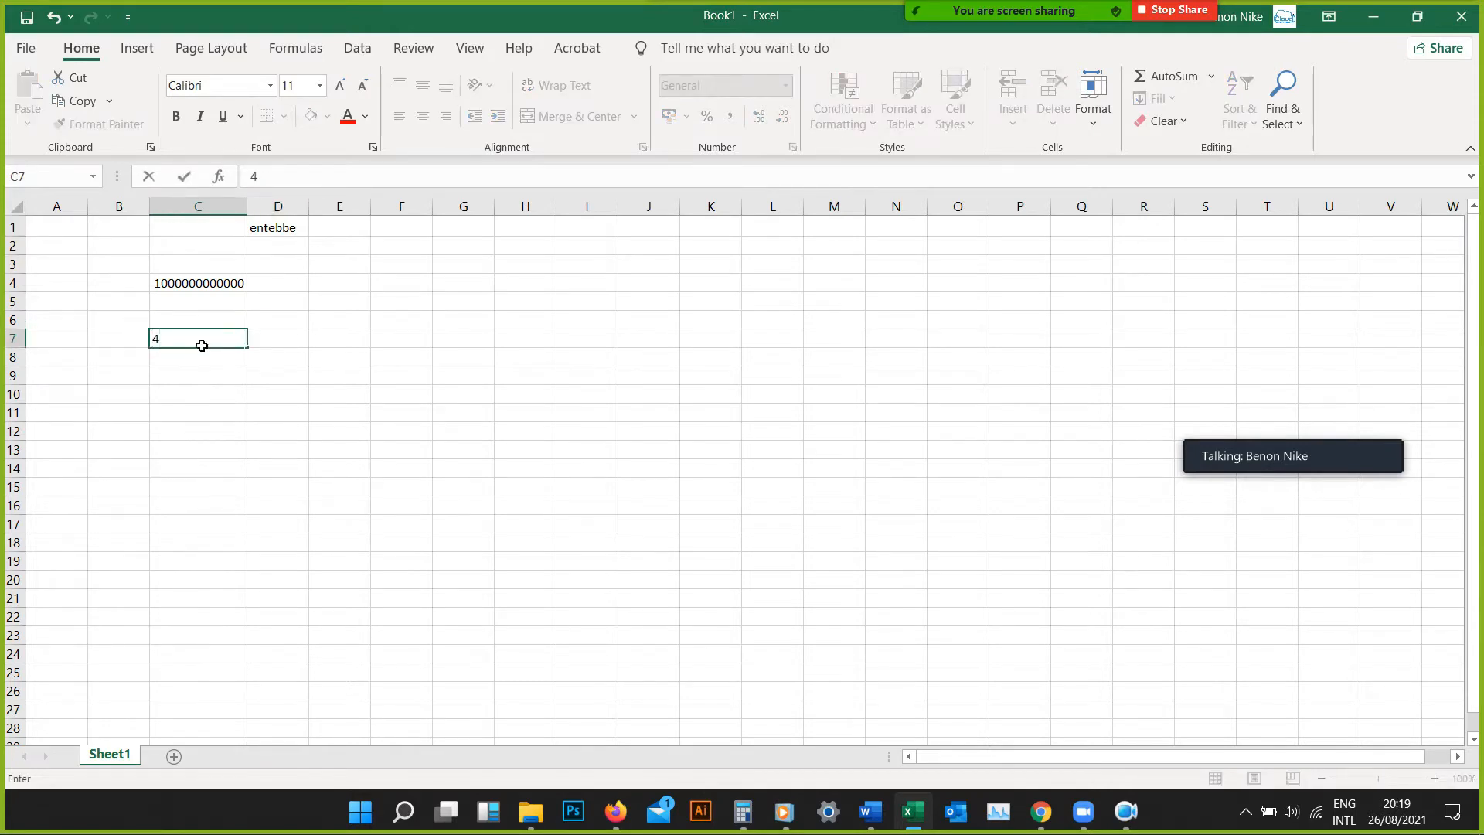
key(Return)
text(4)
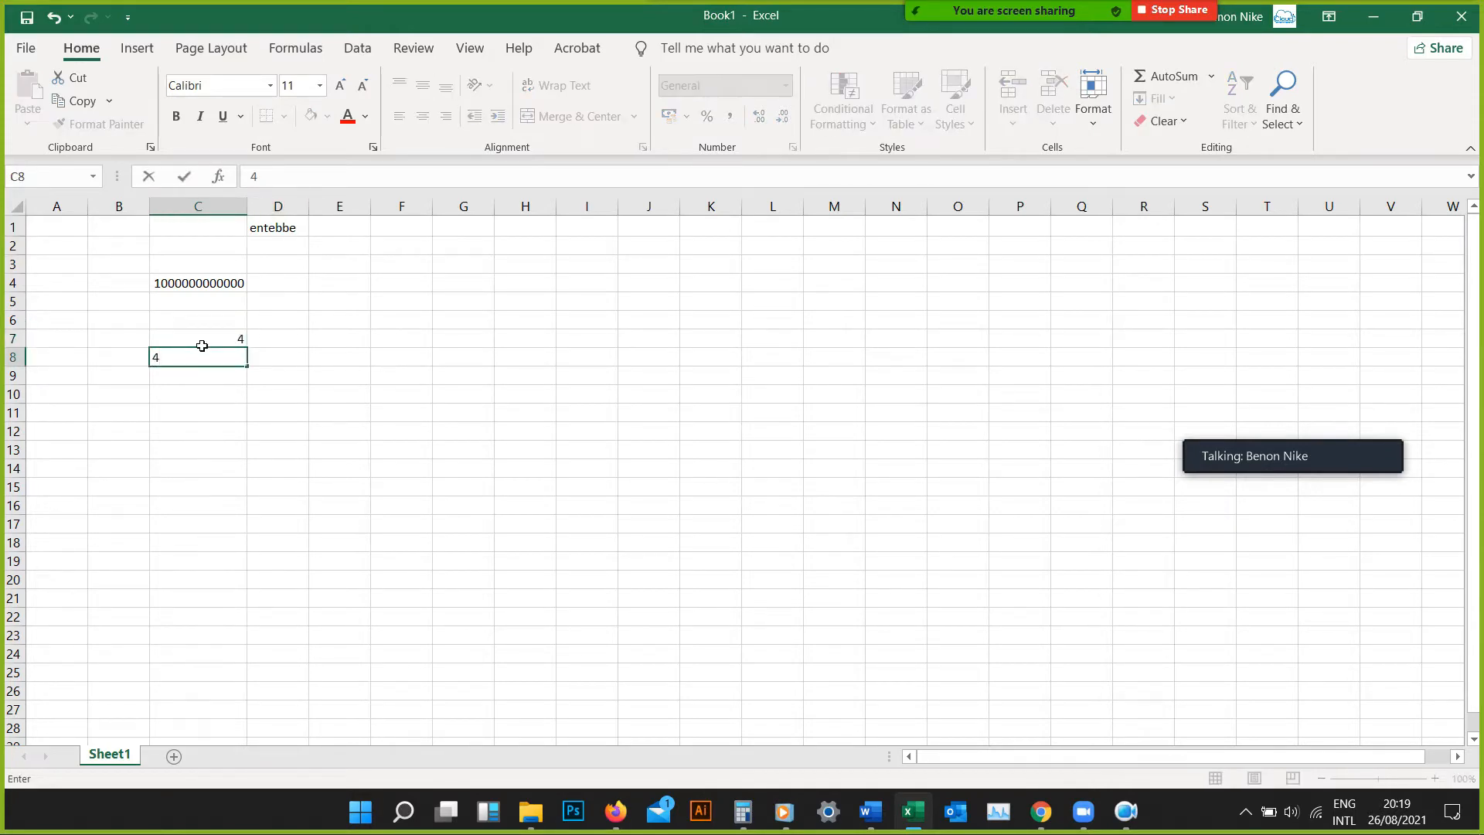
key(BackSpace)
text(5)
key(Return)
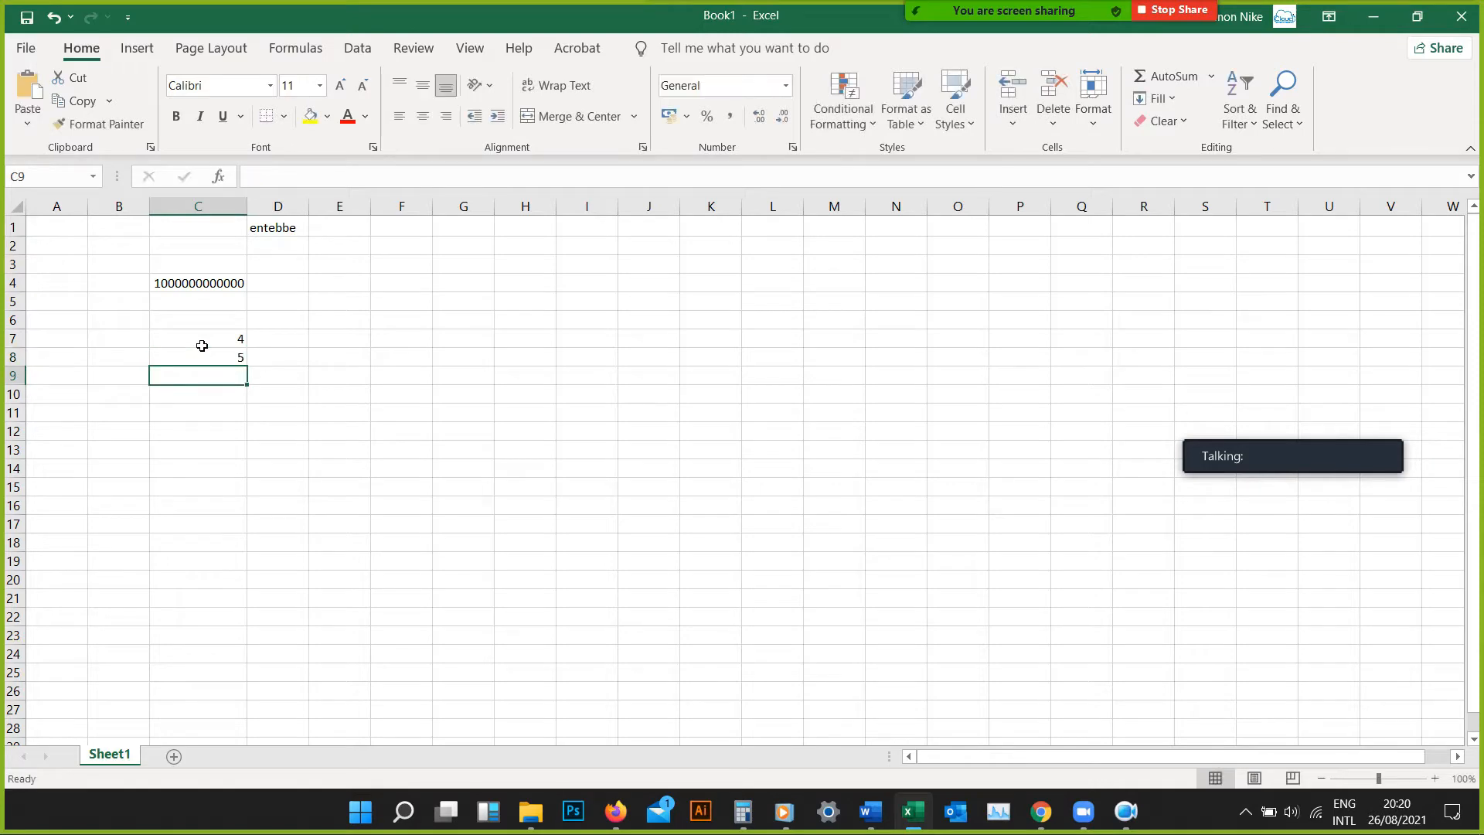
text(6)
key(Return)
text(1)
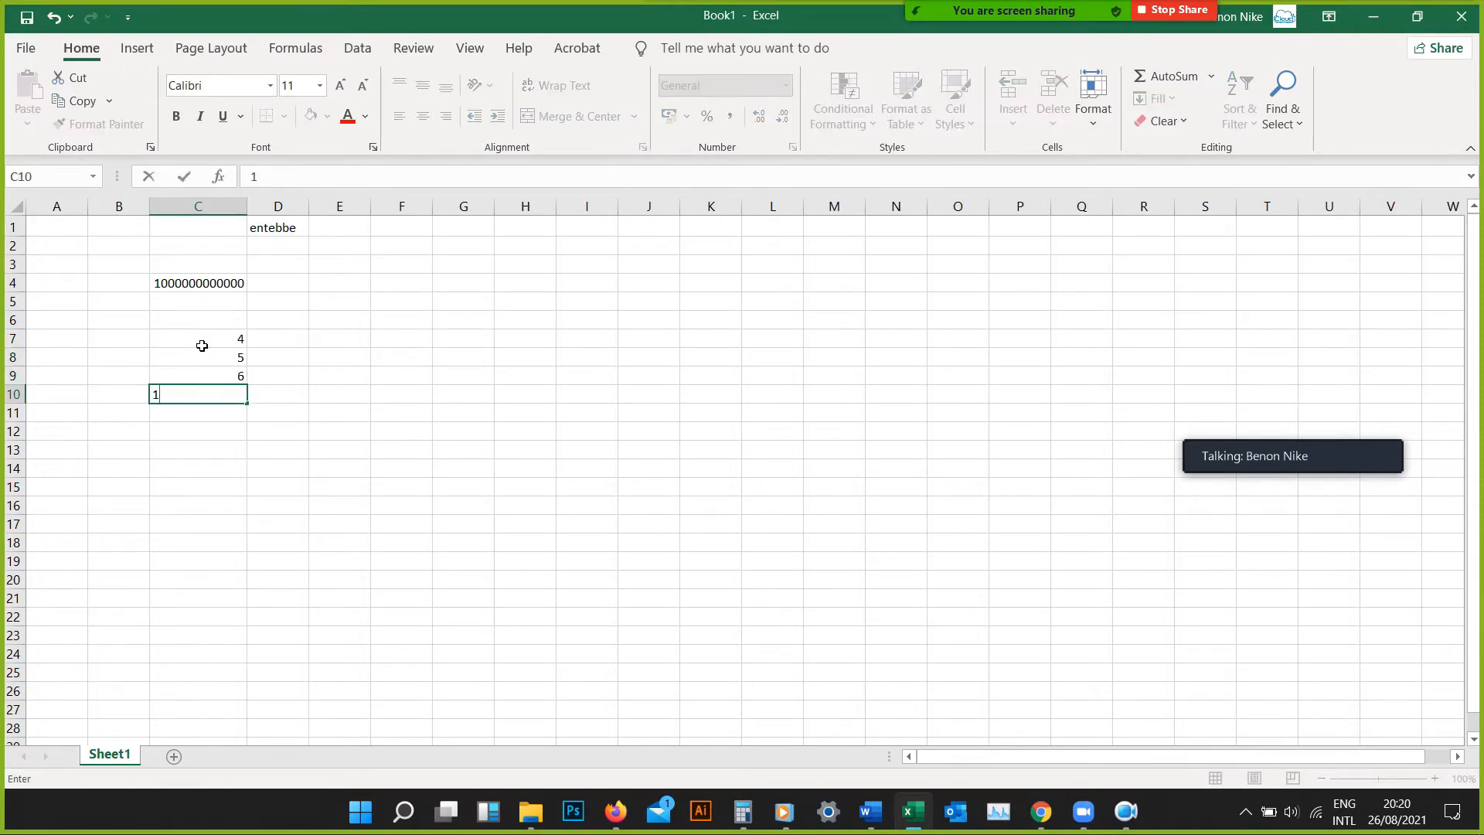
Fill cells D7 to D10 with the numbers 12, 6, 19 and 06
click(272, 341)
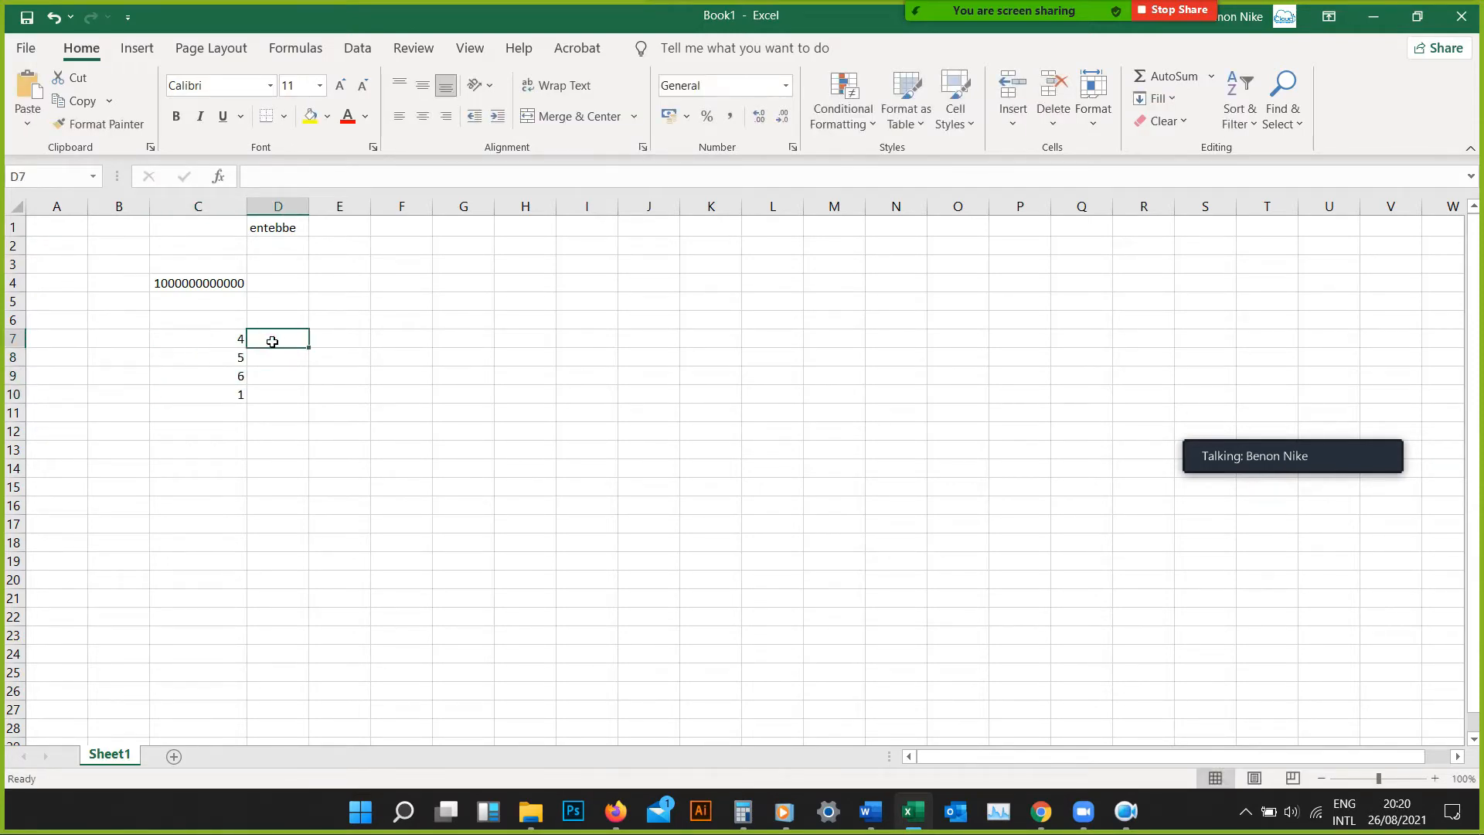
text(12)
key(Return)
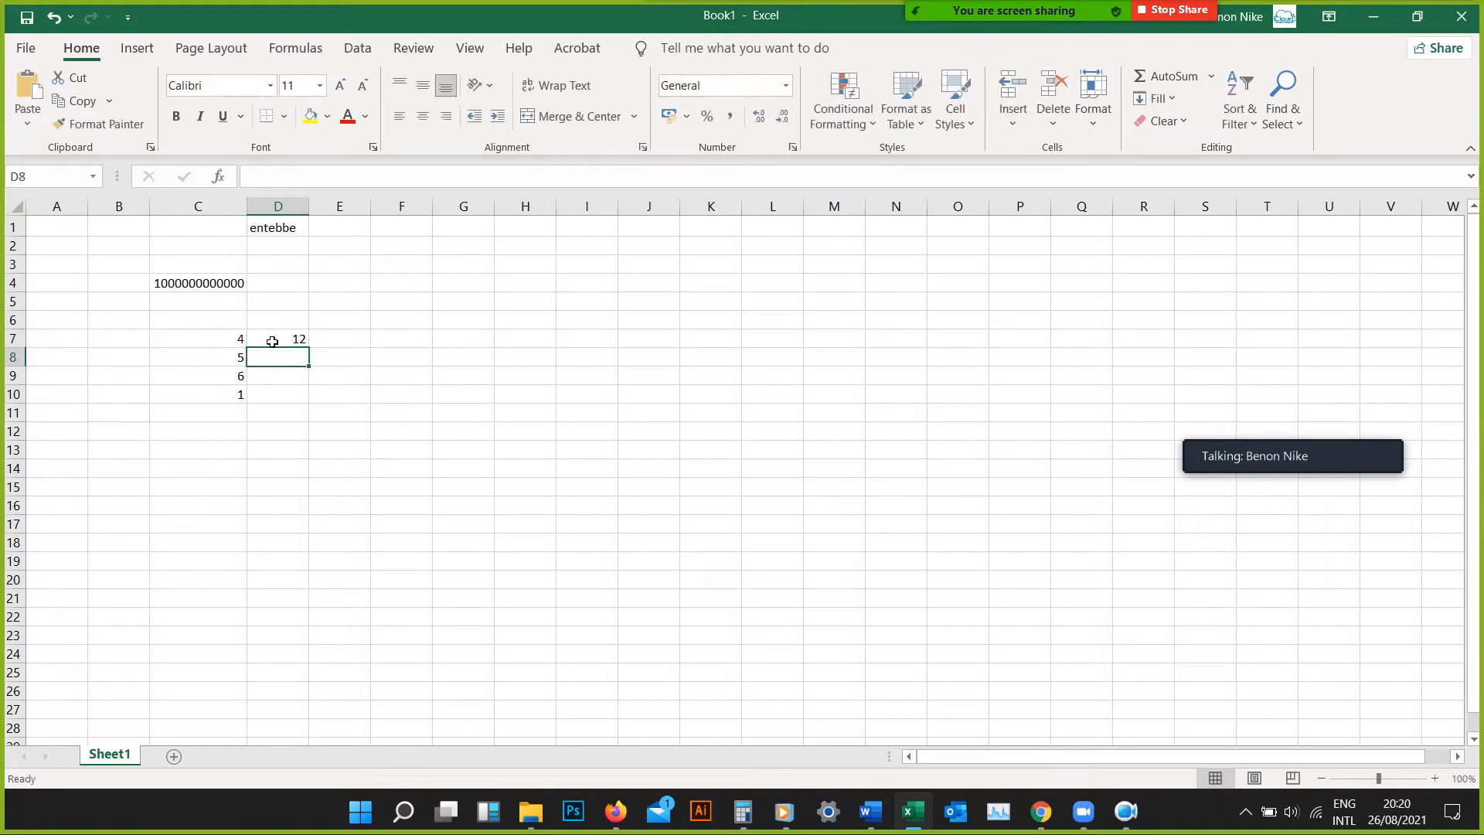
text(6)
key(Return)
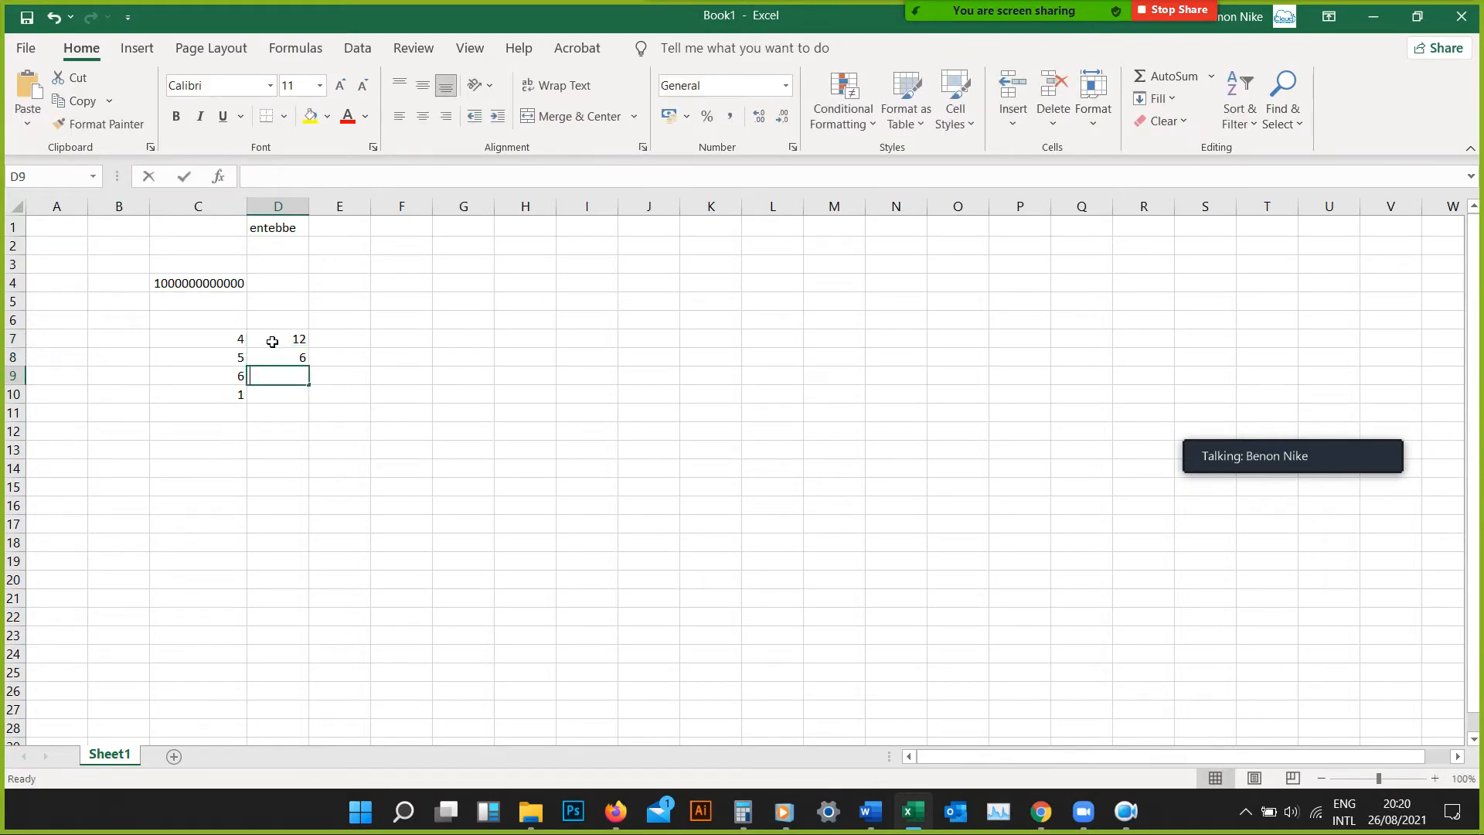
text(19)
key(Return)
text(06)
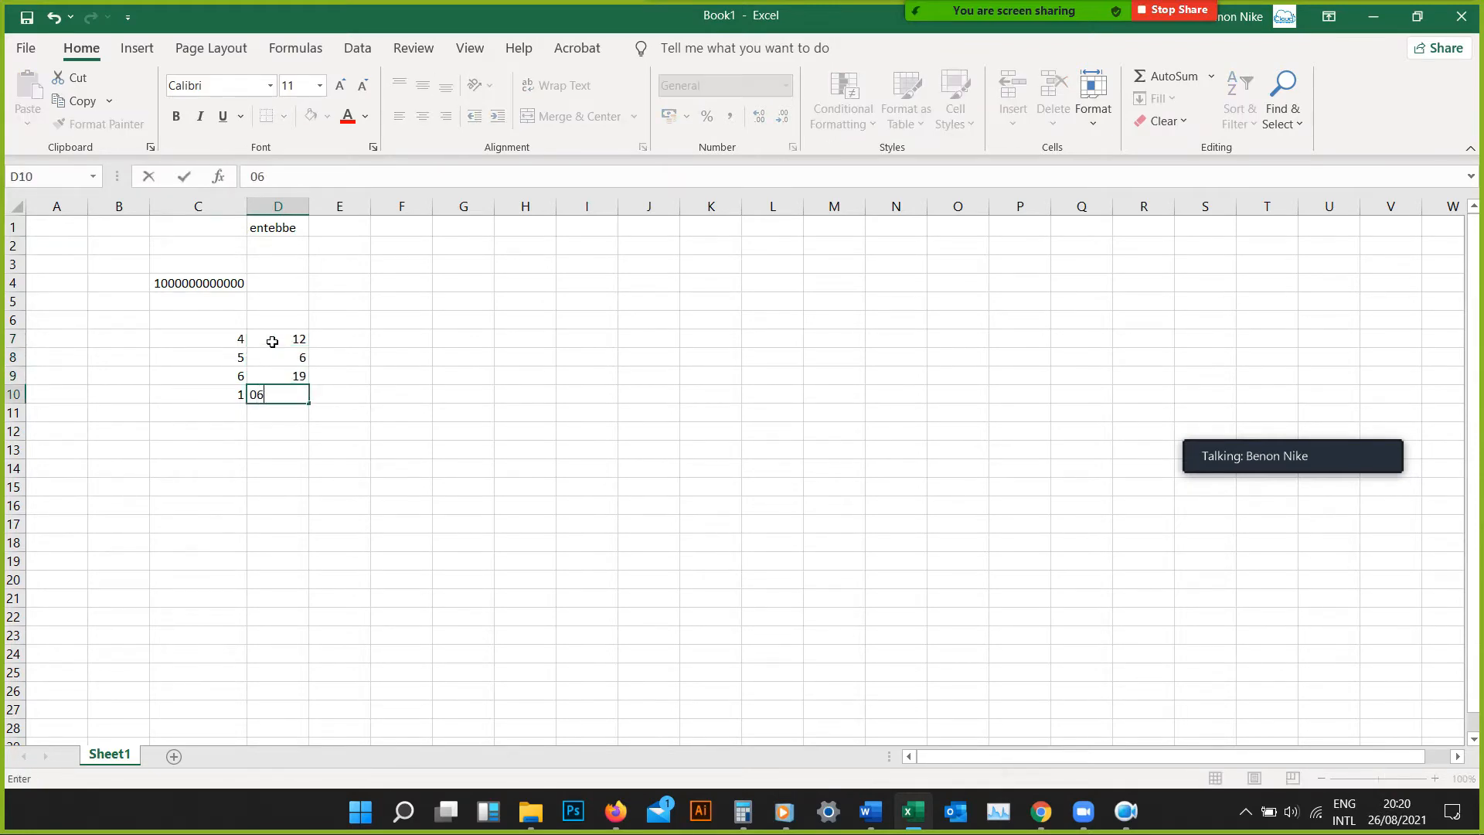
key(Return)
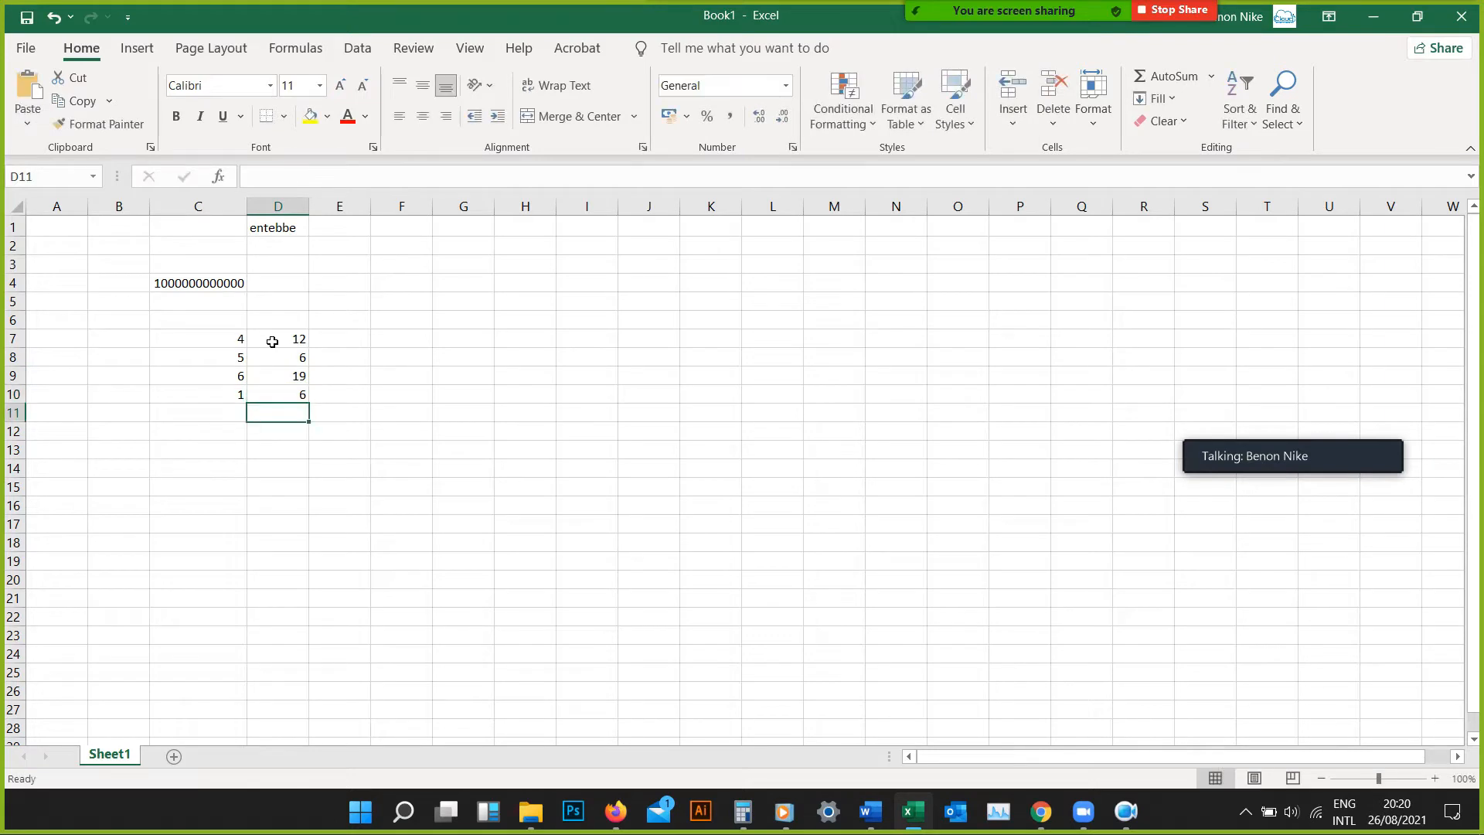
Enter 9, 6, 3 and 2 down cells E7 to E10
click(331, 340)
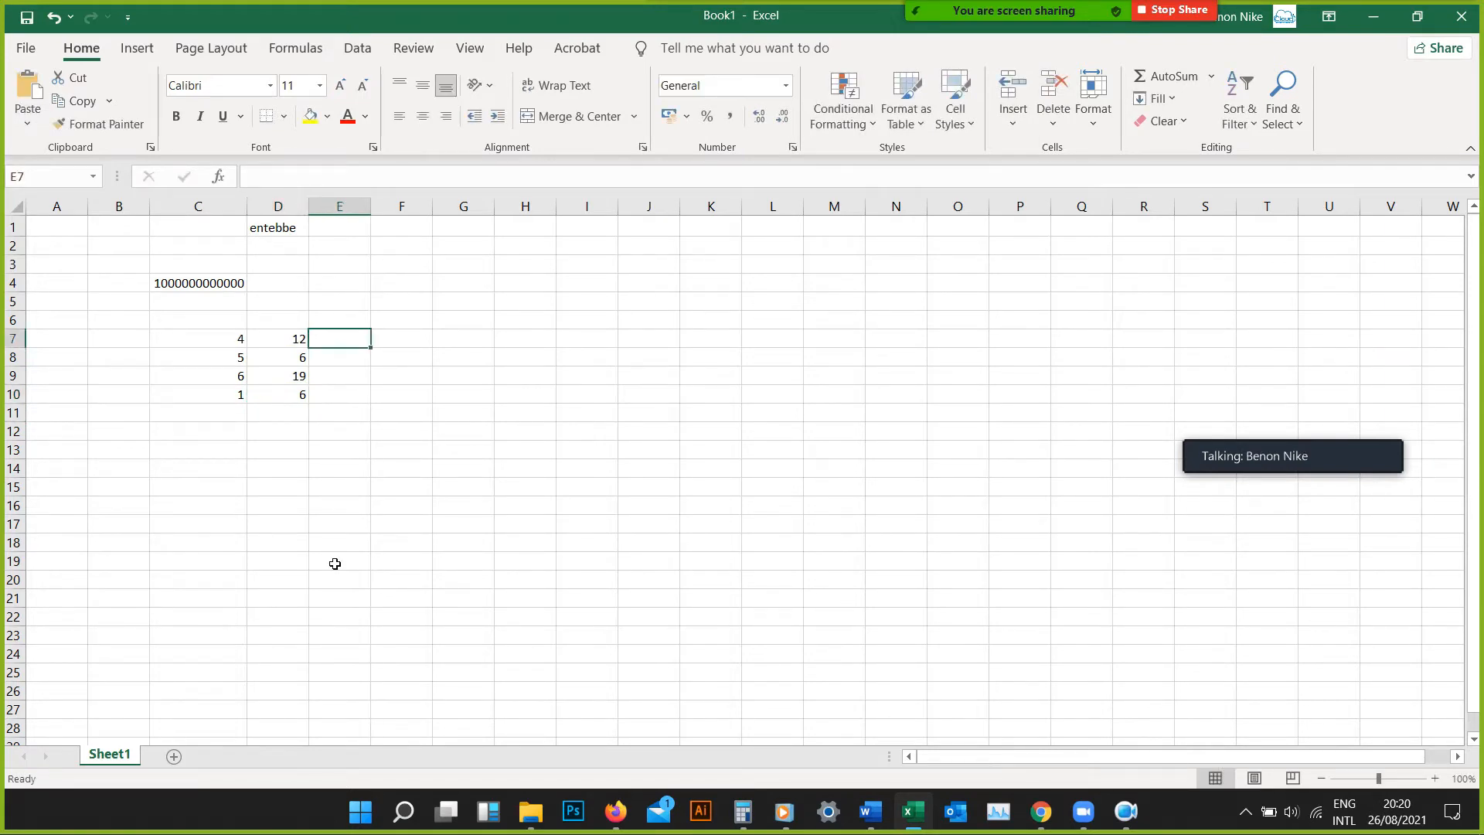
text(9)
key(Return)
text(6)
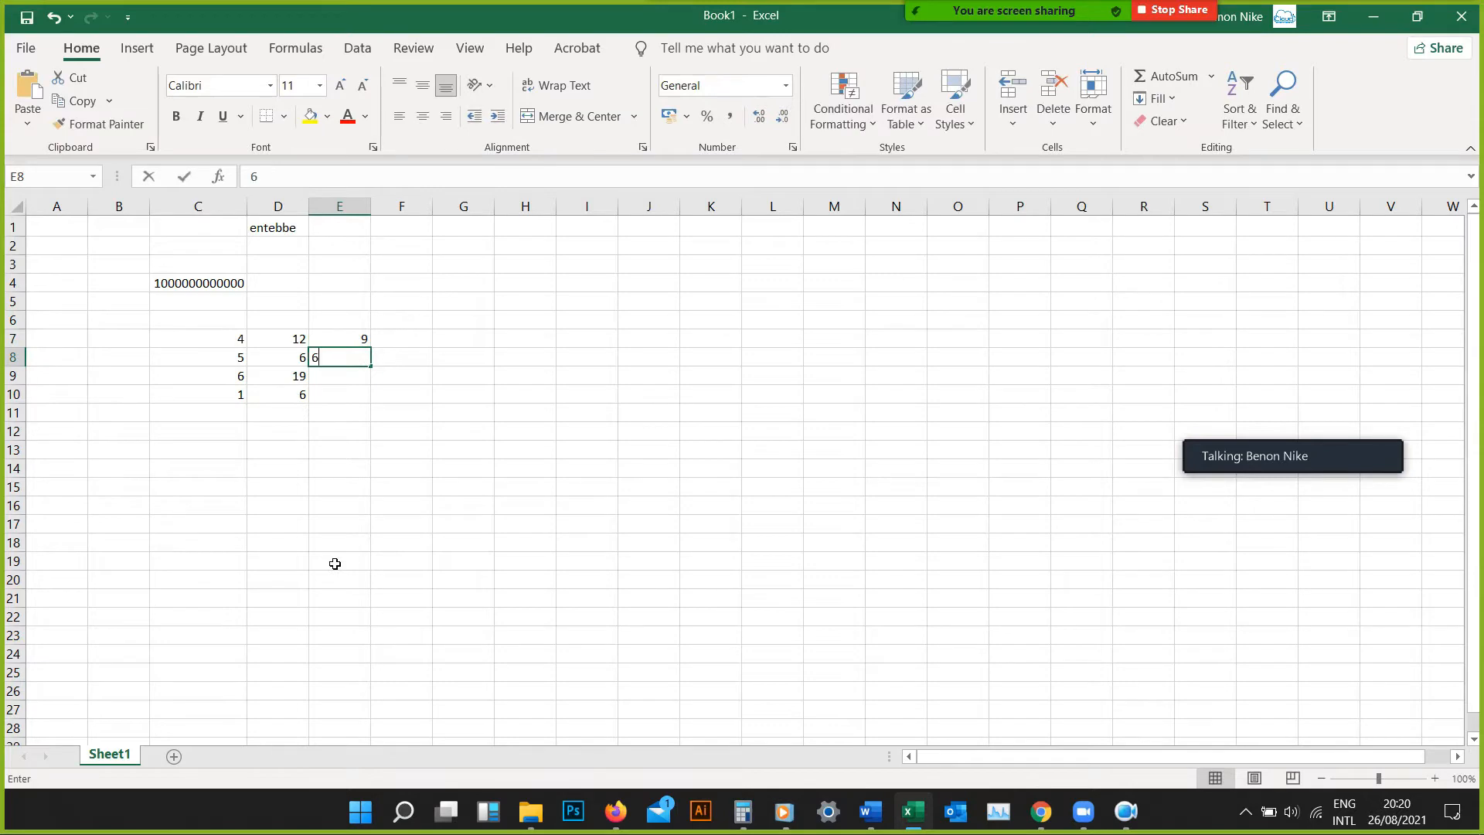
key(Return)
text(3)
key(Return)
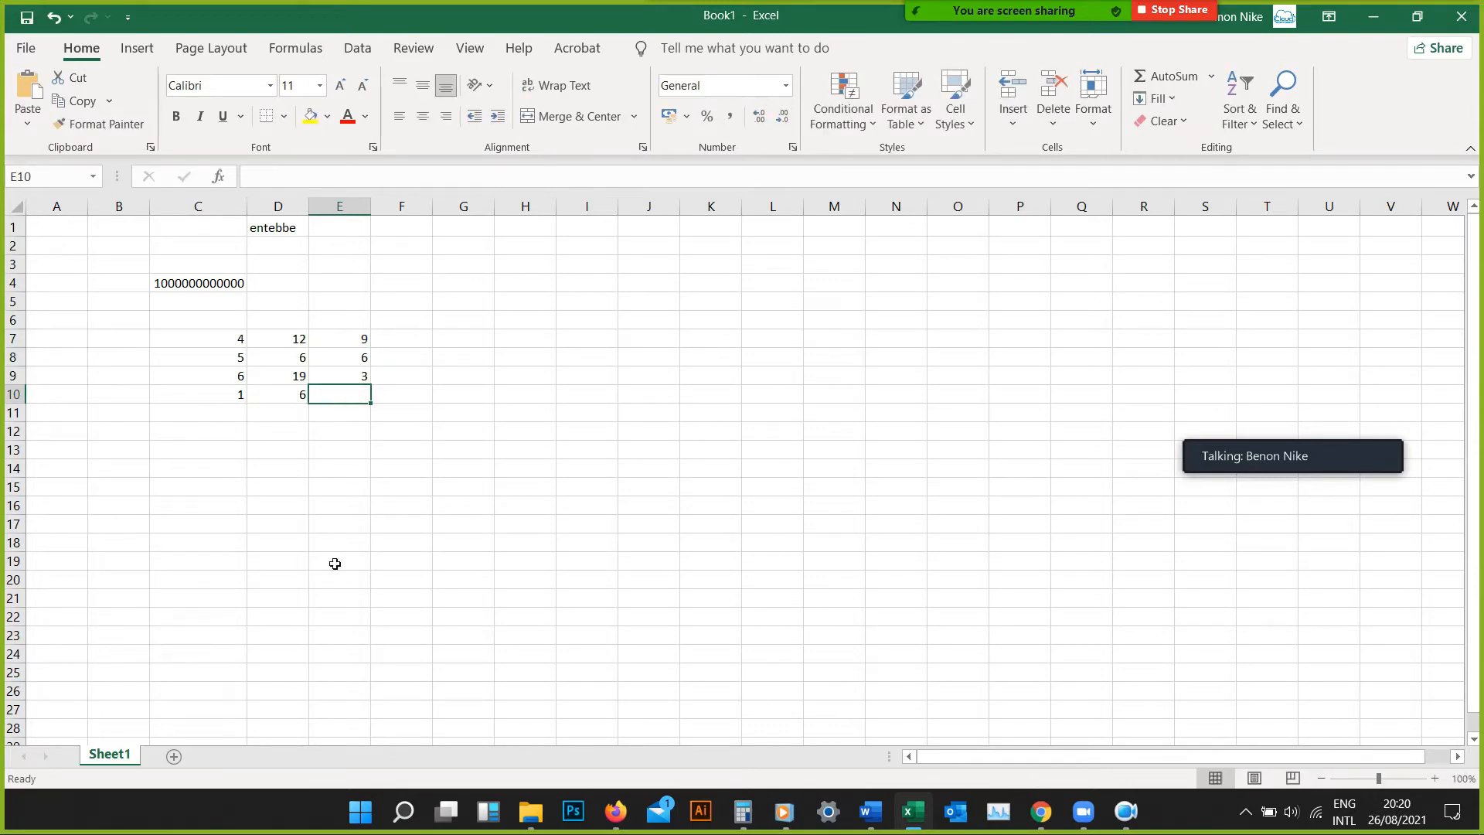
text(2)
key(Return)
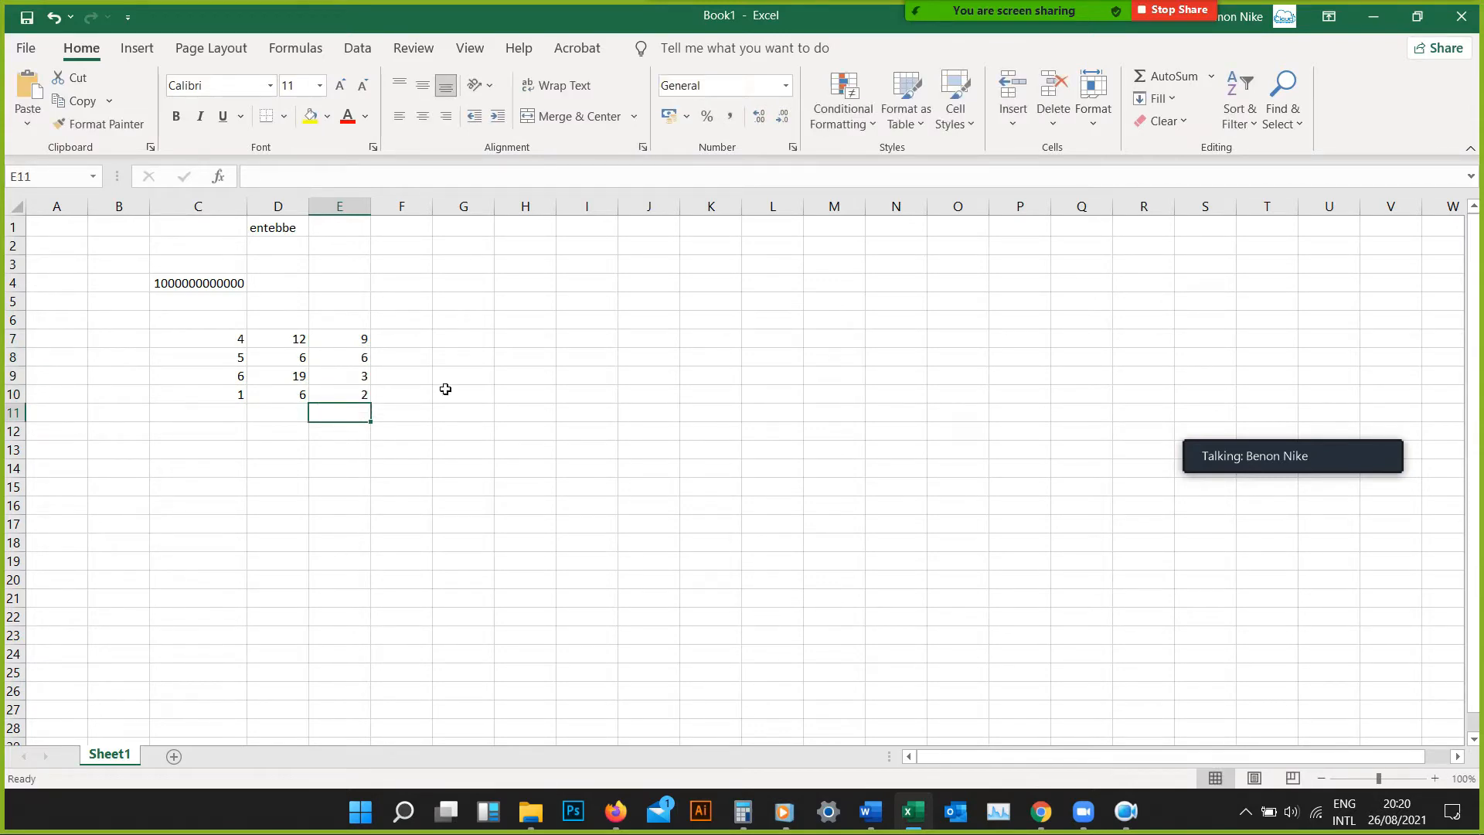
Complete the number block by entering 8, 5, 2 and 0 in cells F7 to F10
click(423, 338)
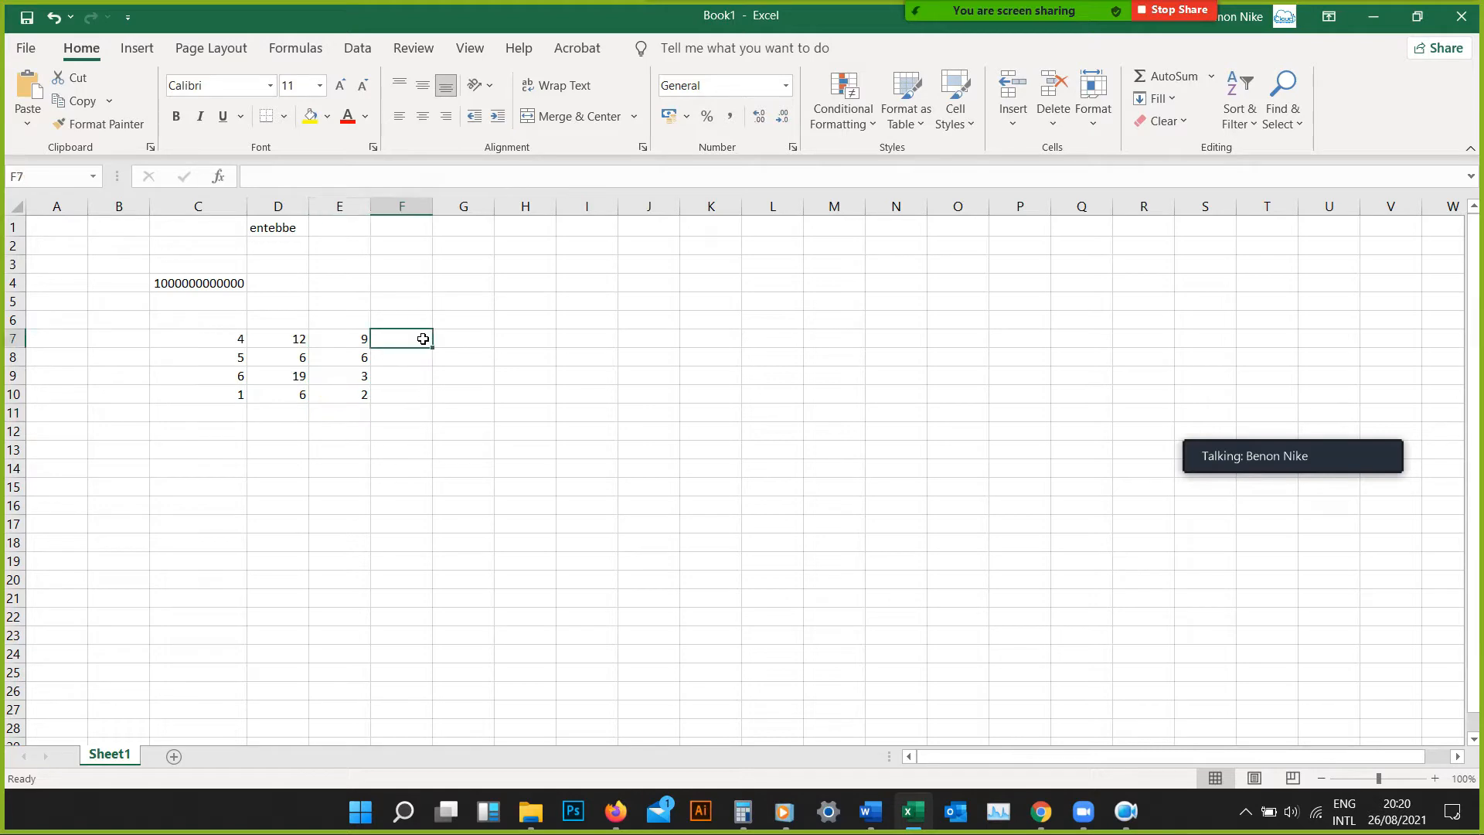
text(8)
key(Return)
text(5)
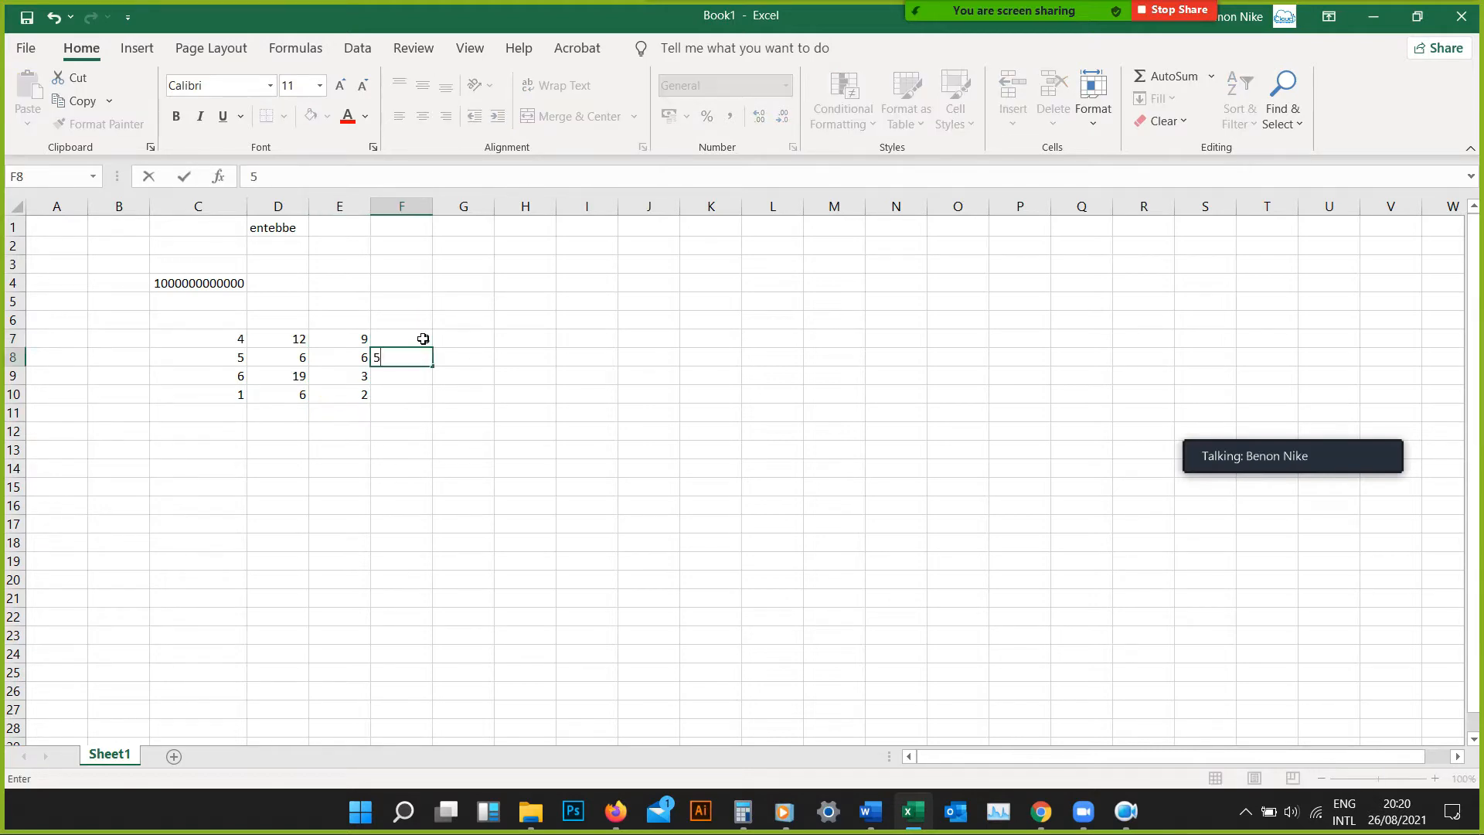
key(Return)
text(2)
key(Return)
text(0)
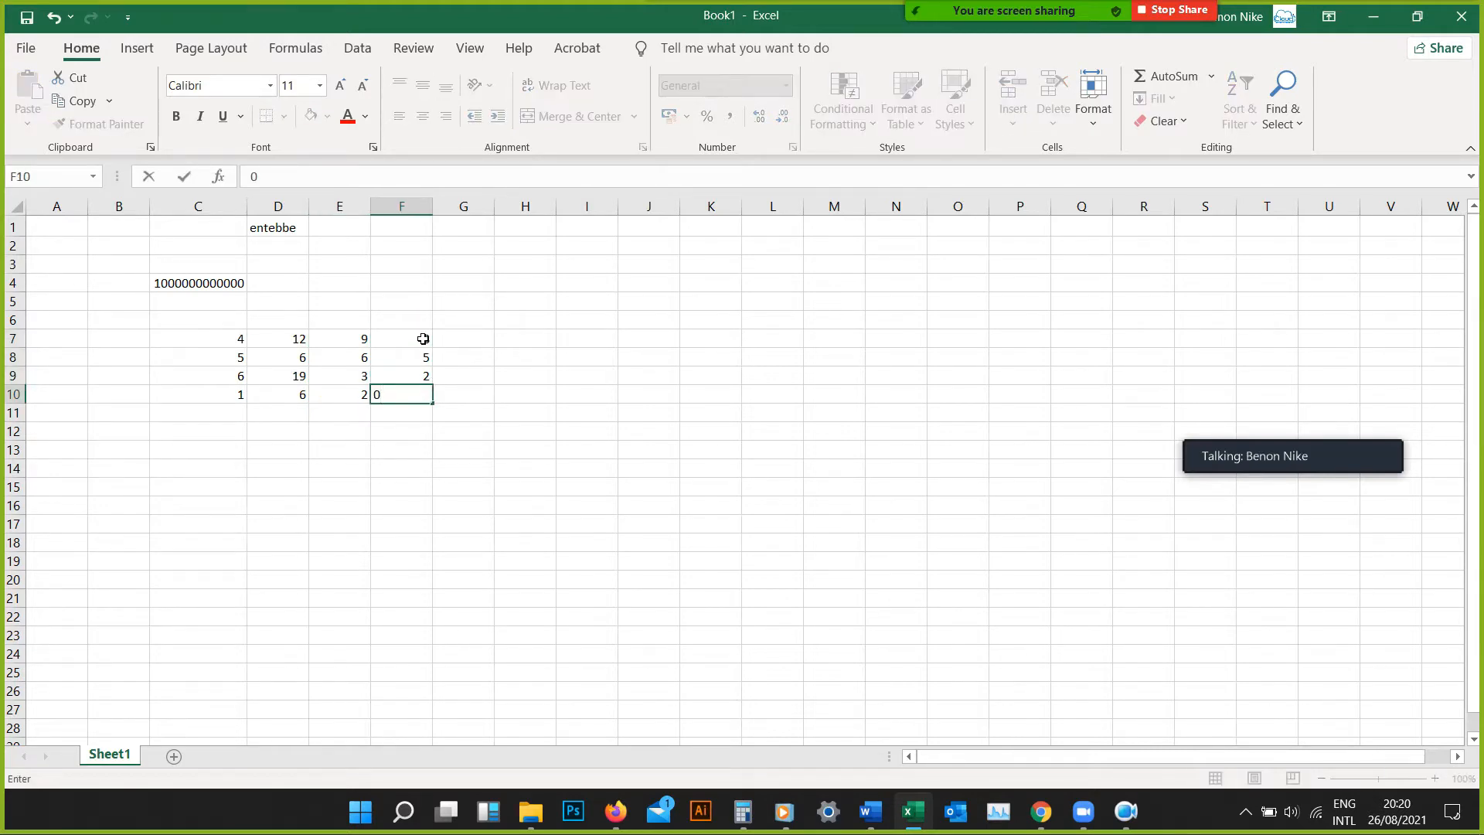
key(Return)
click(487, 452)
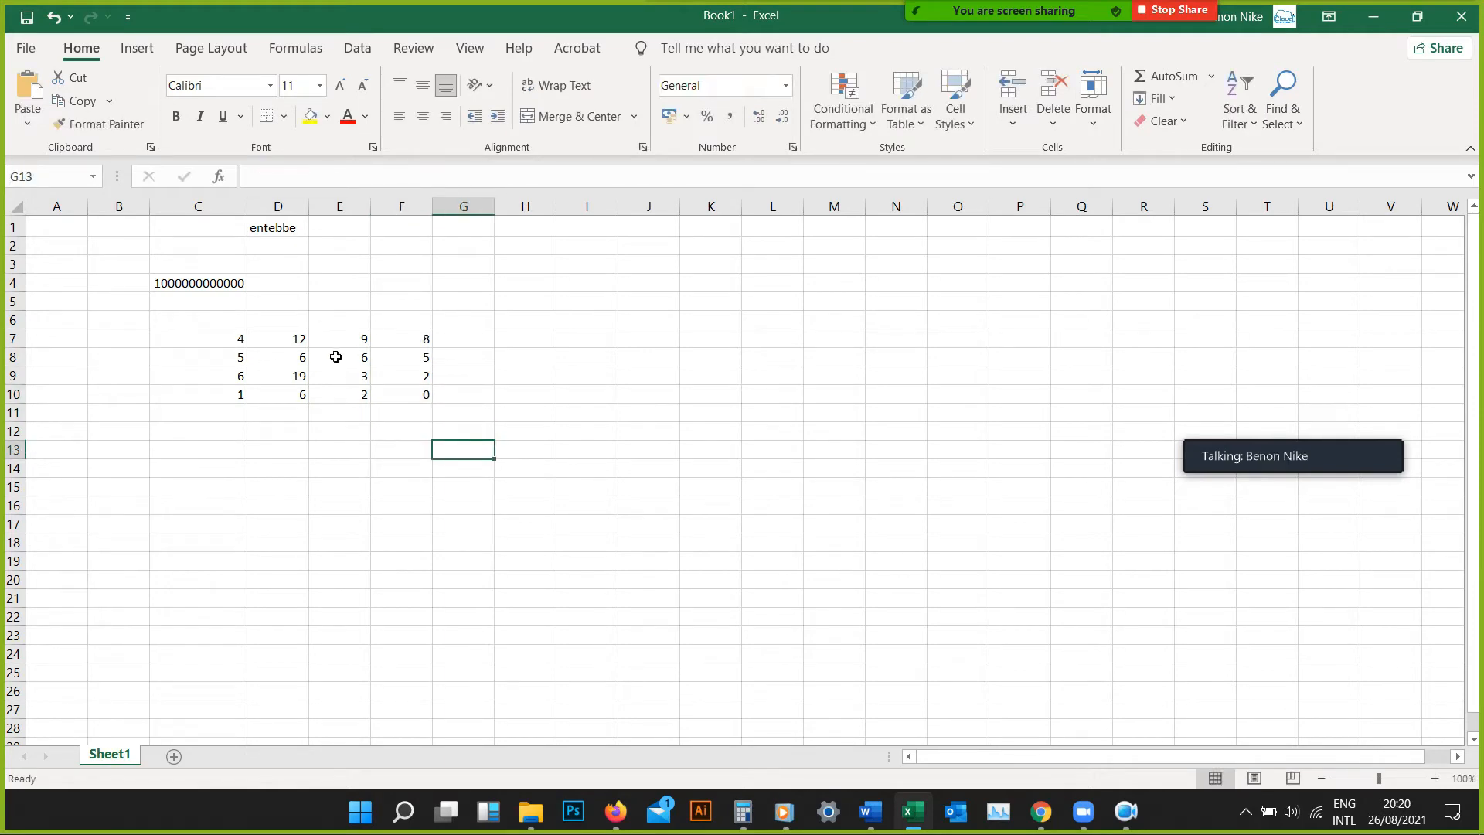
Check in the print preview how the number block looks without borders, and return to the sheet
click(27, 51)
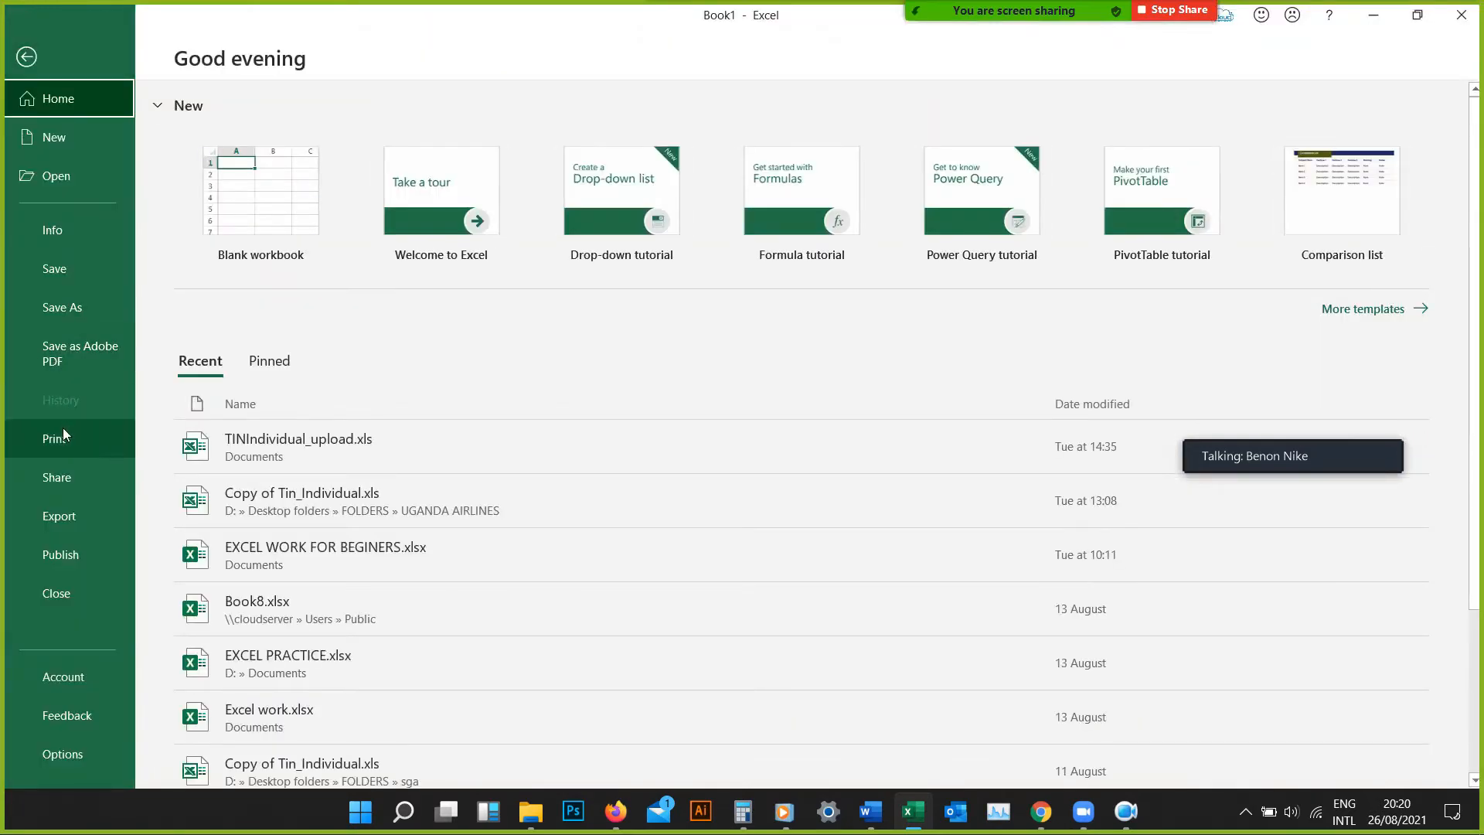
click(62, 435)
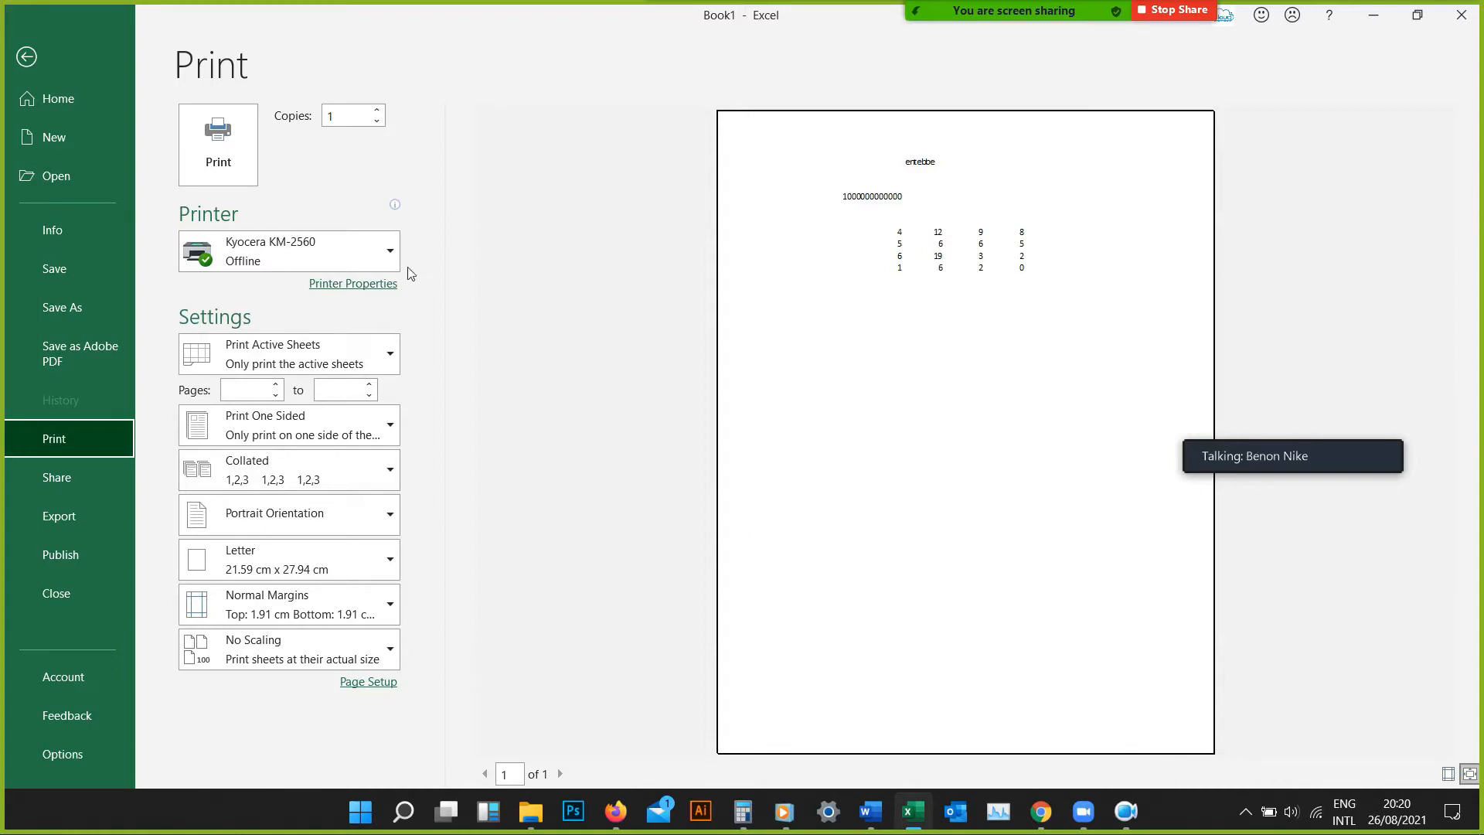
click(31, 52)
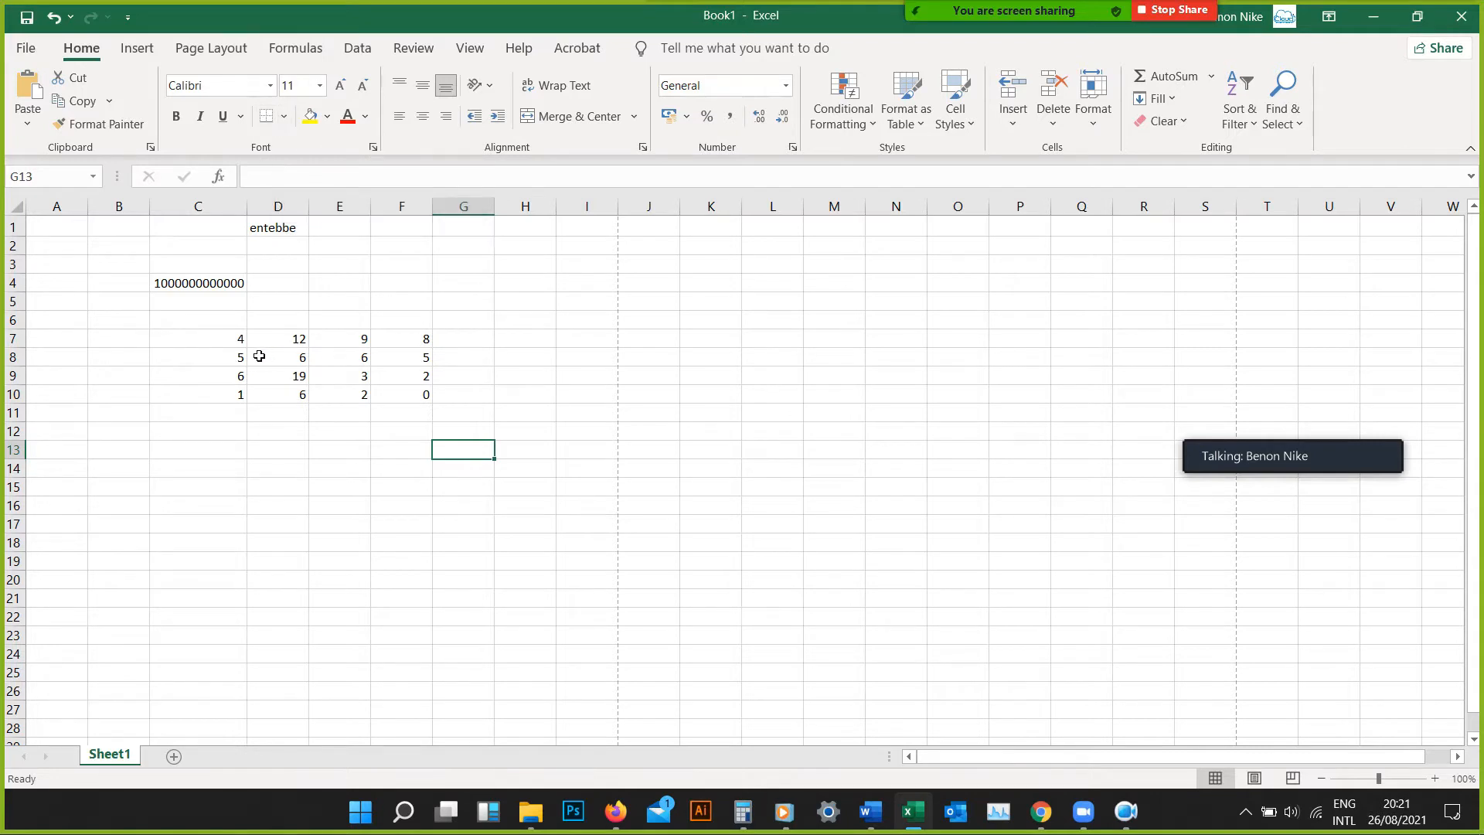
Apply All Borders to the number block in cells C7 to F10
drag(235, 341, 427, 398)
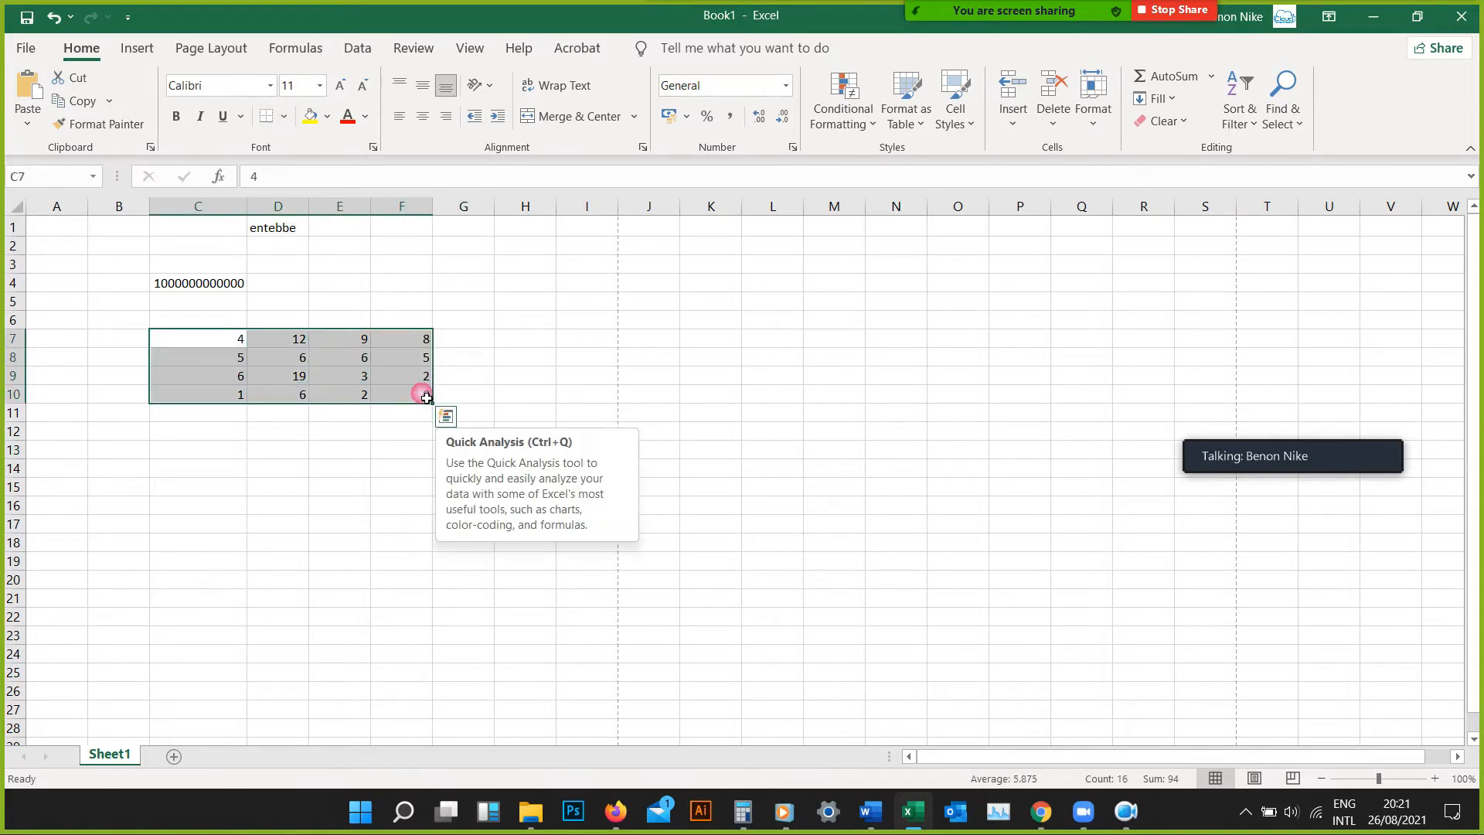
click(284, 118)
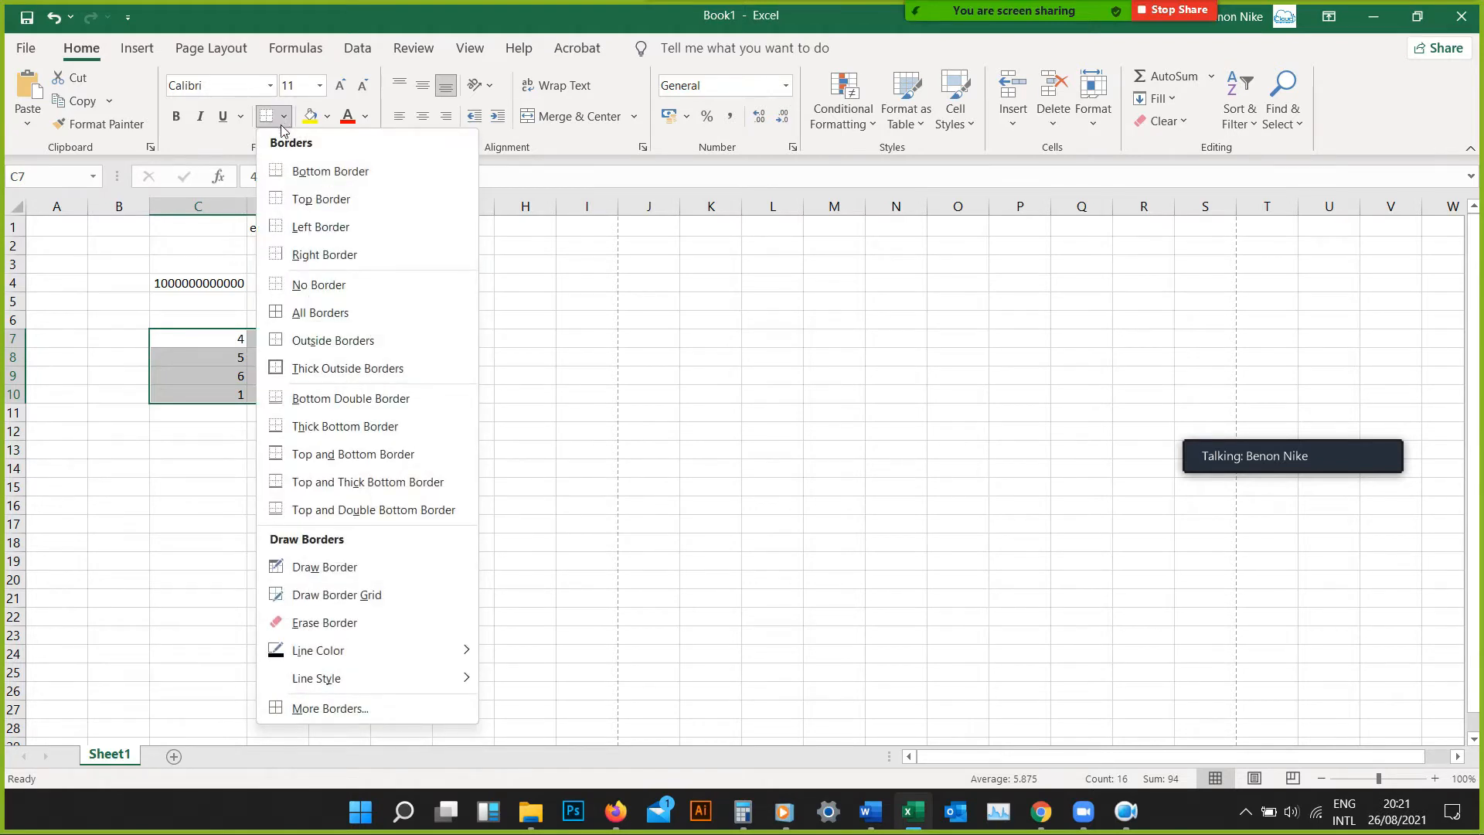
click(317, 313)
click(325, 453)
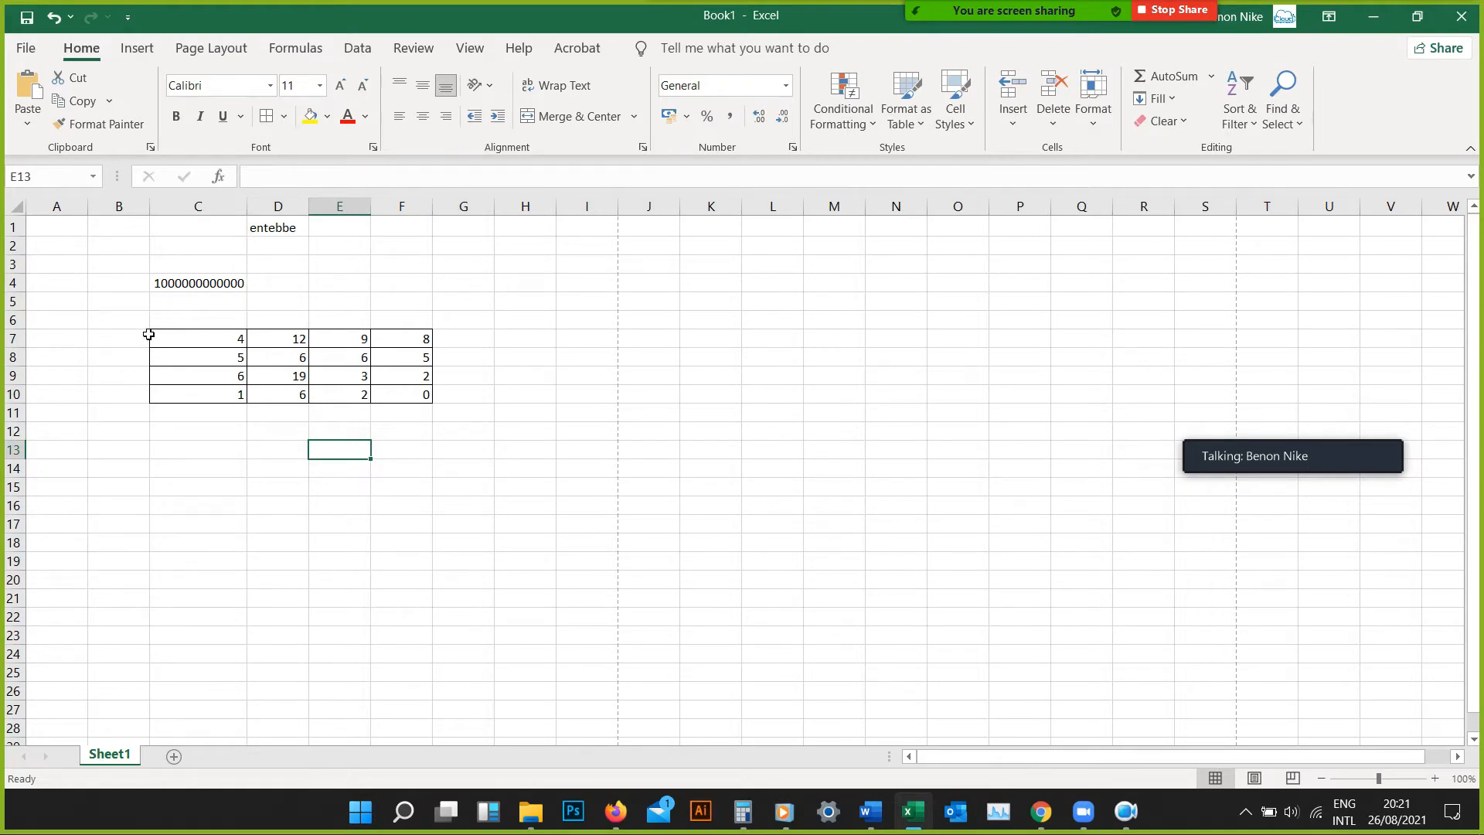
Examine the bordered number block in the print preview and return to the sheet
click(39, 56)
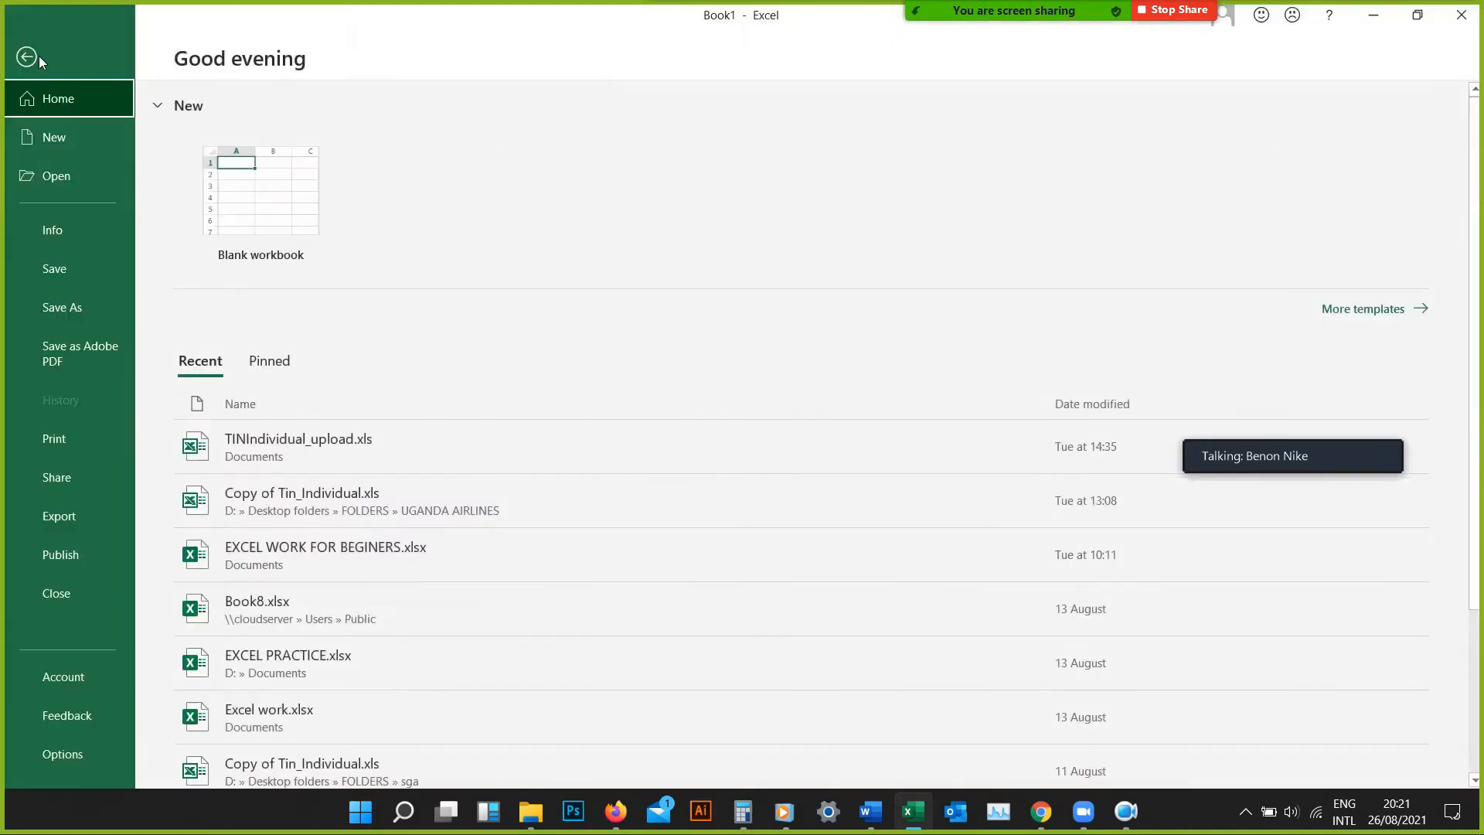
click(64, 450)
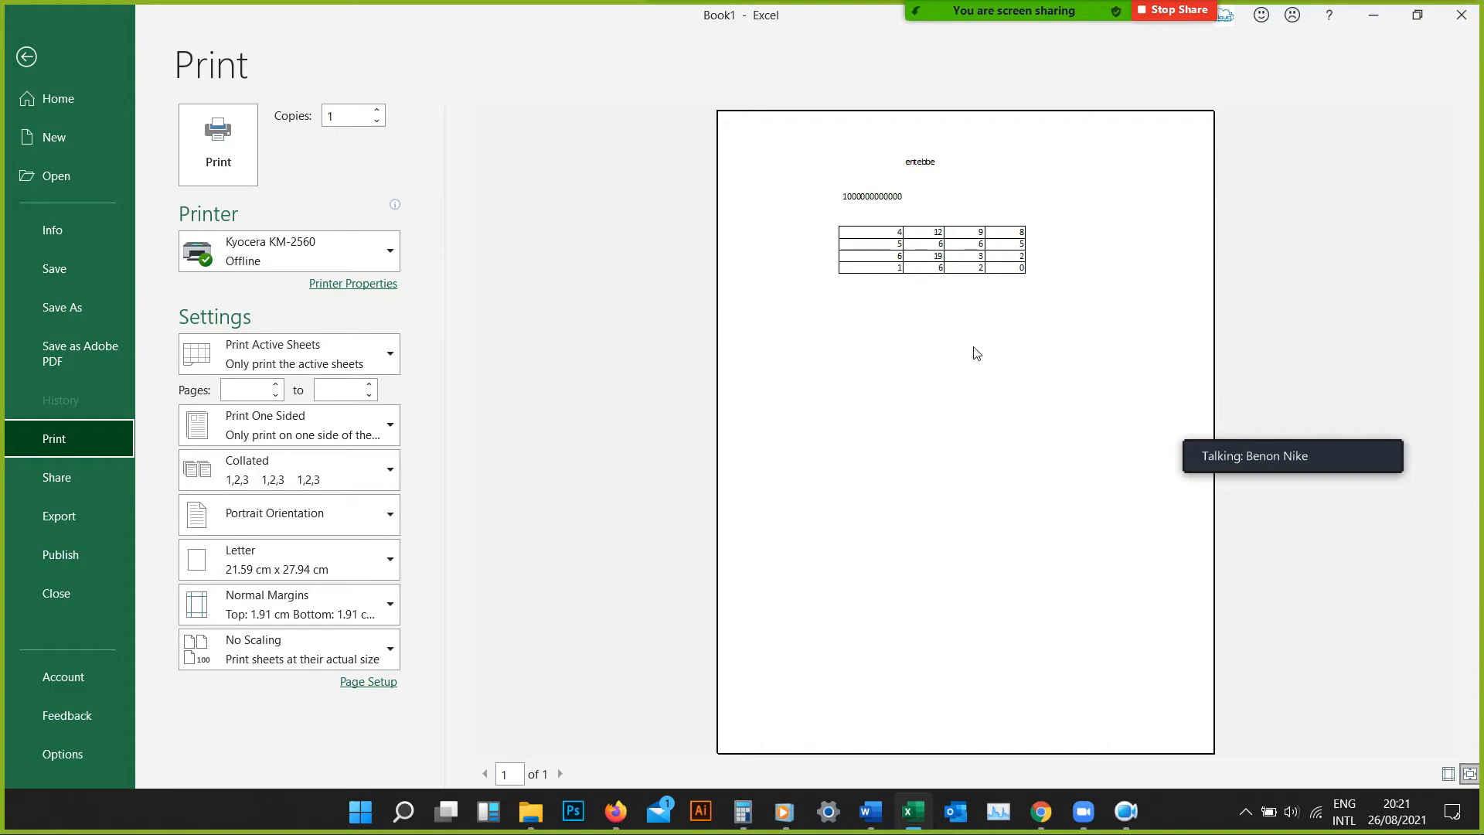
click(29, 58)
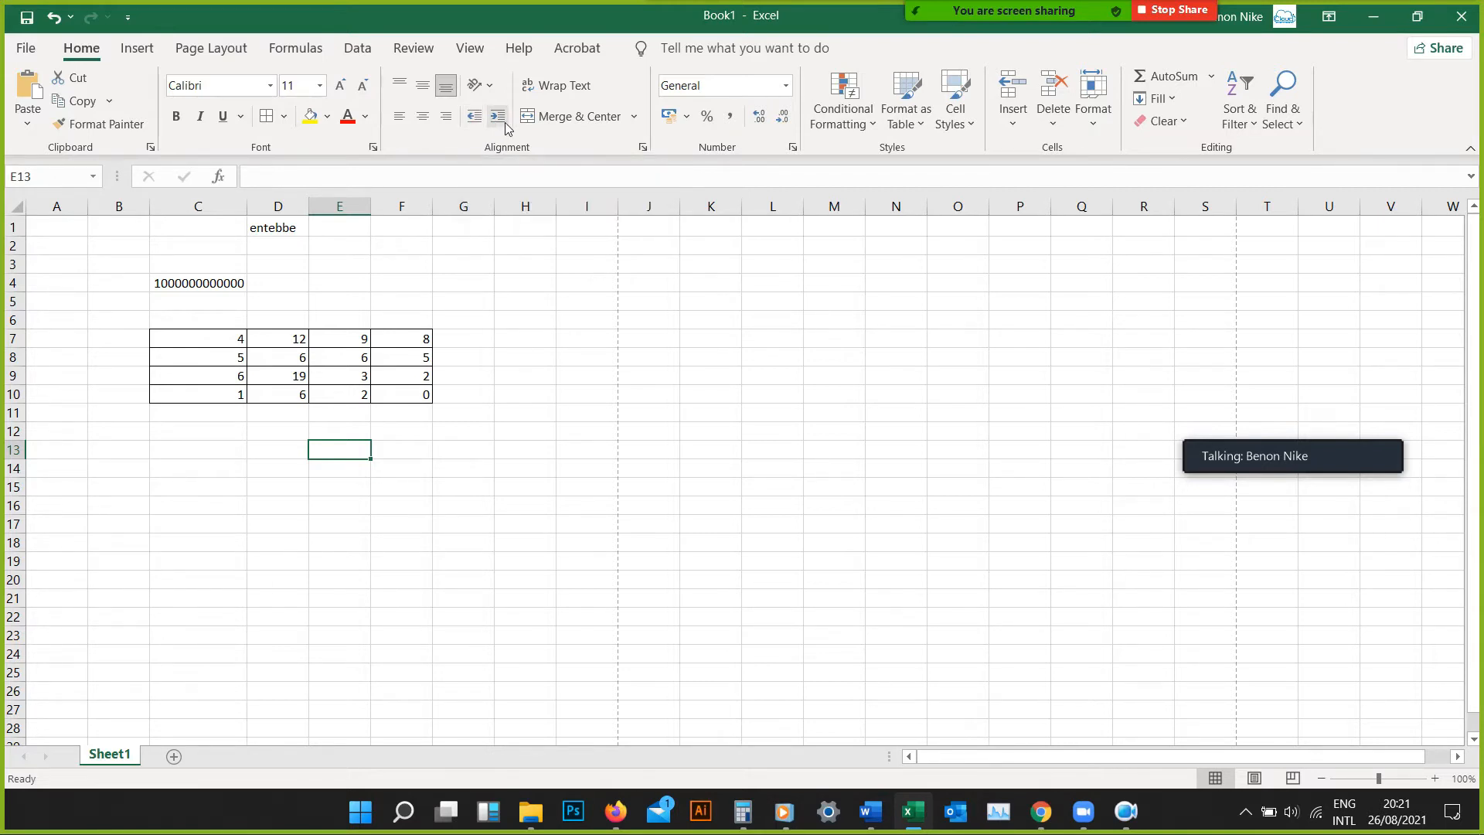
click(477, 93)
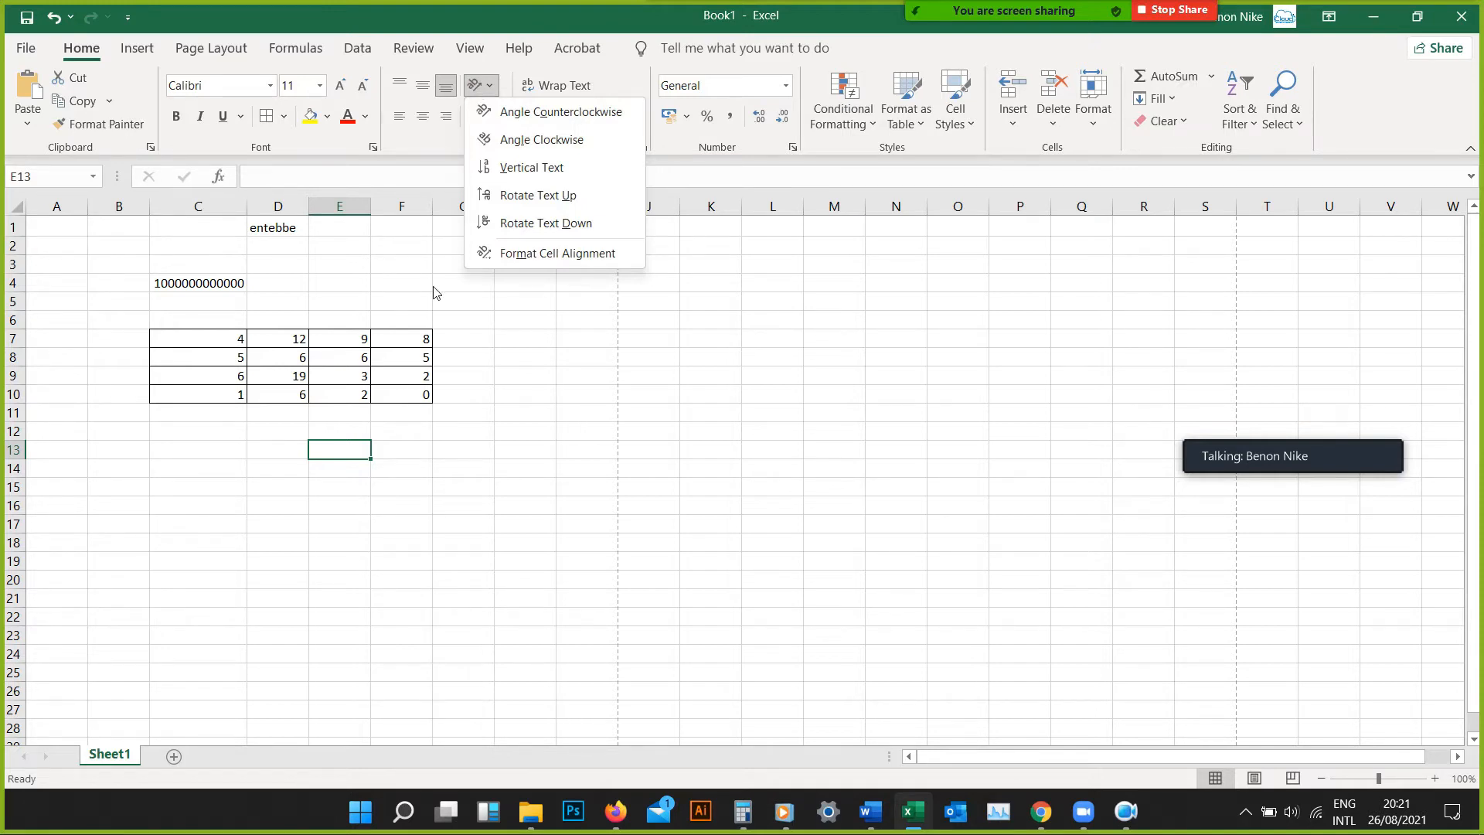
click(470, 353)
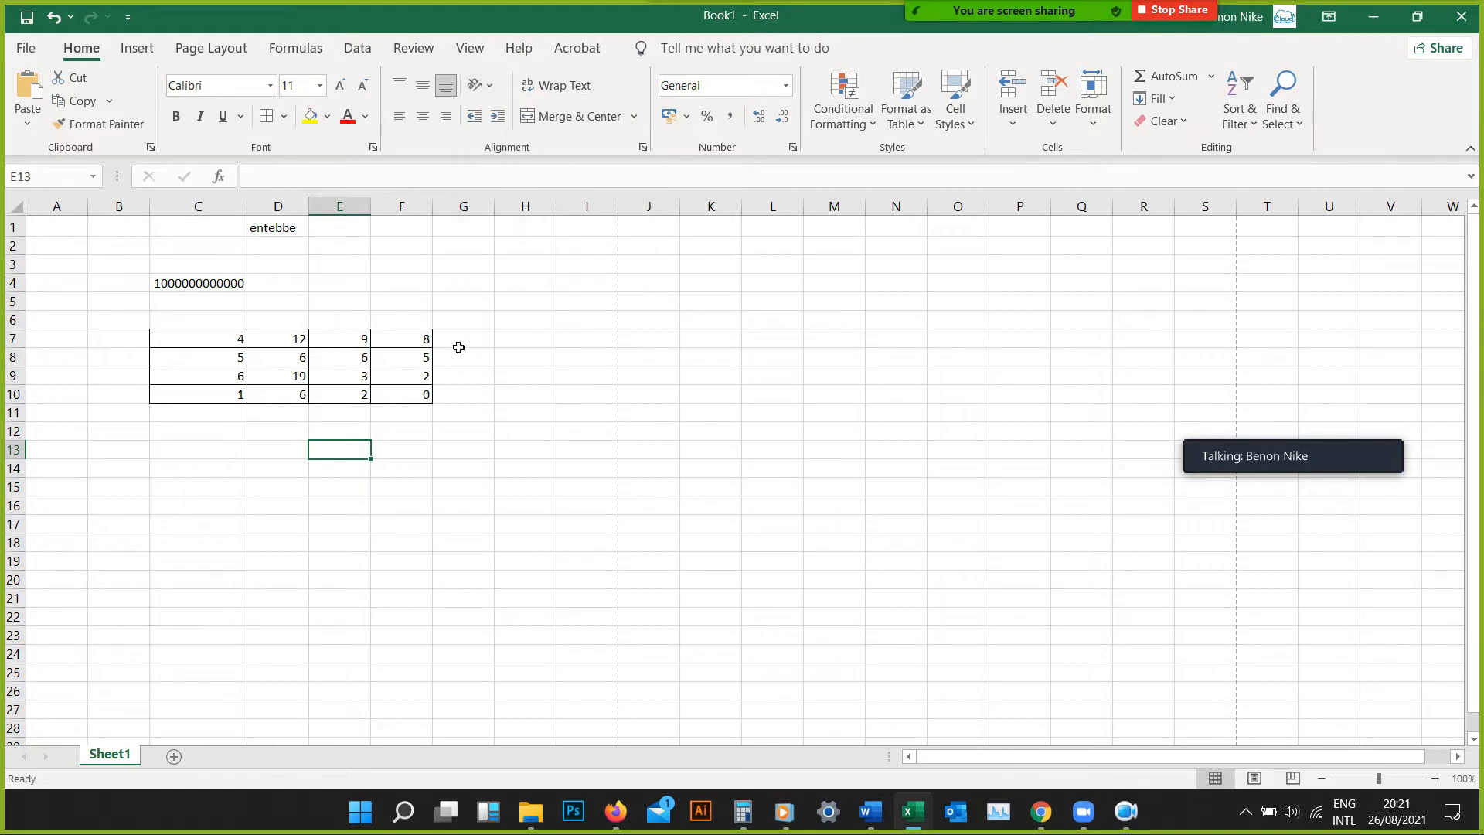
Enter "Uganda" in cell A1 and select that cell again
click(84, 234)
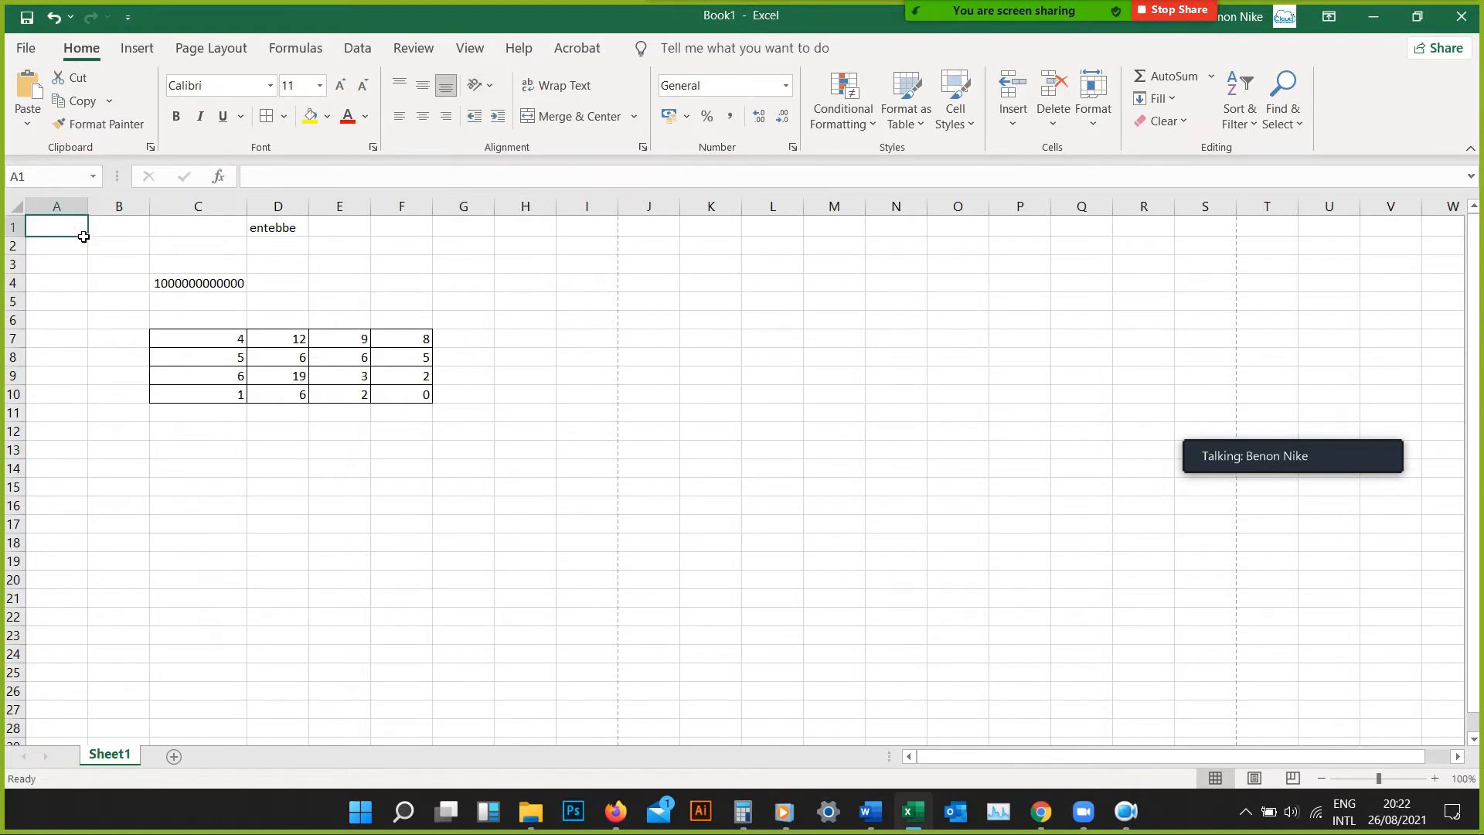
text(Uganda)
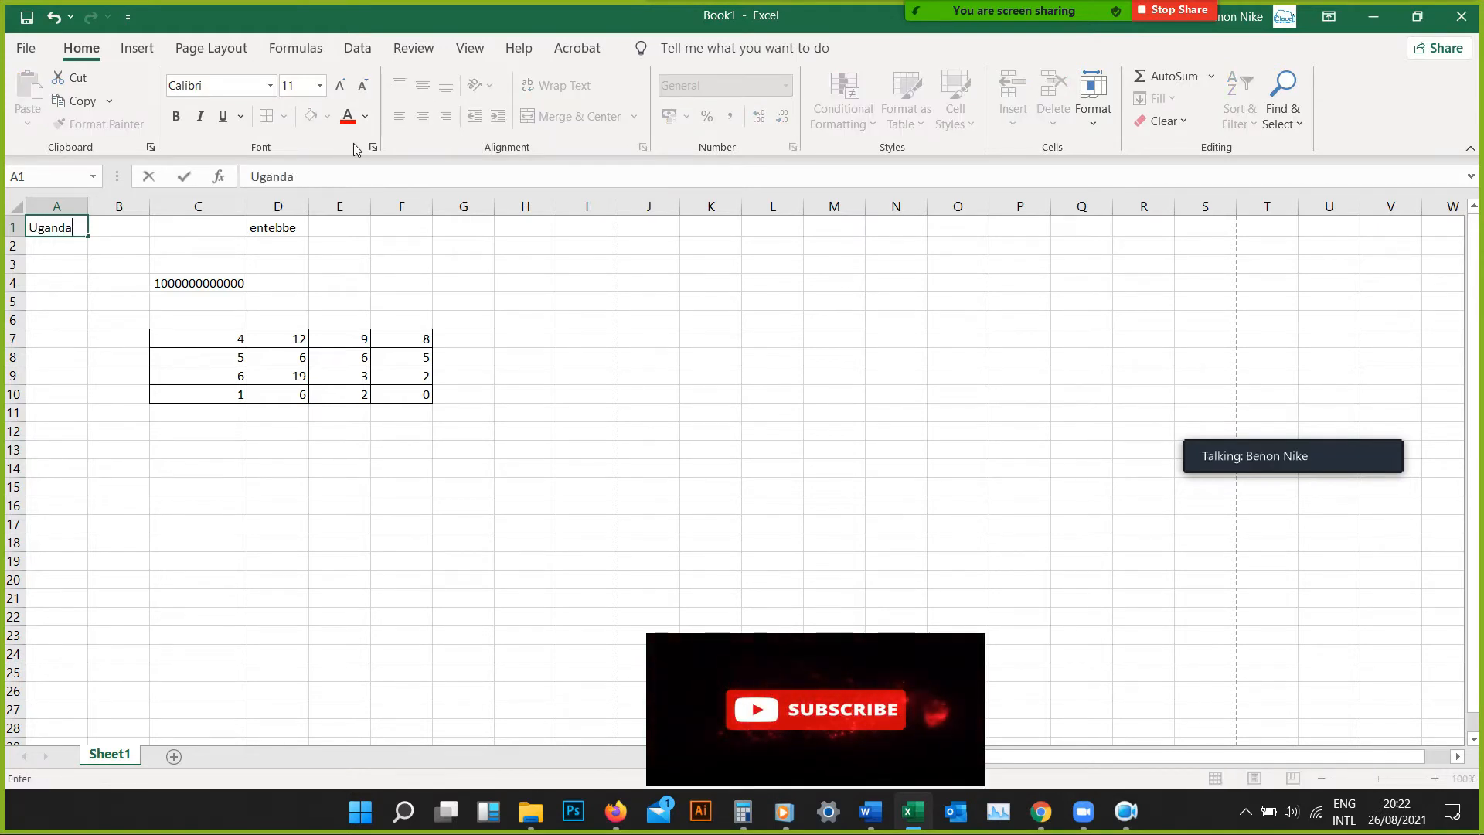
key(Return)
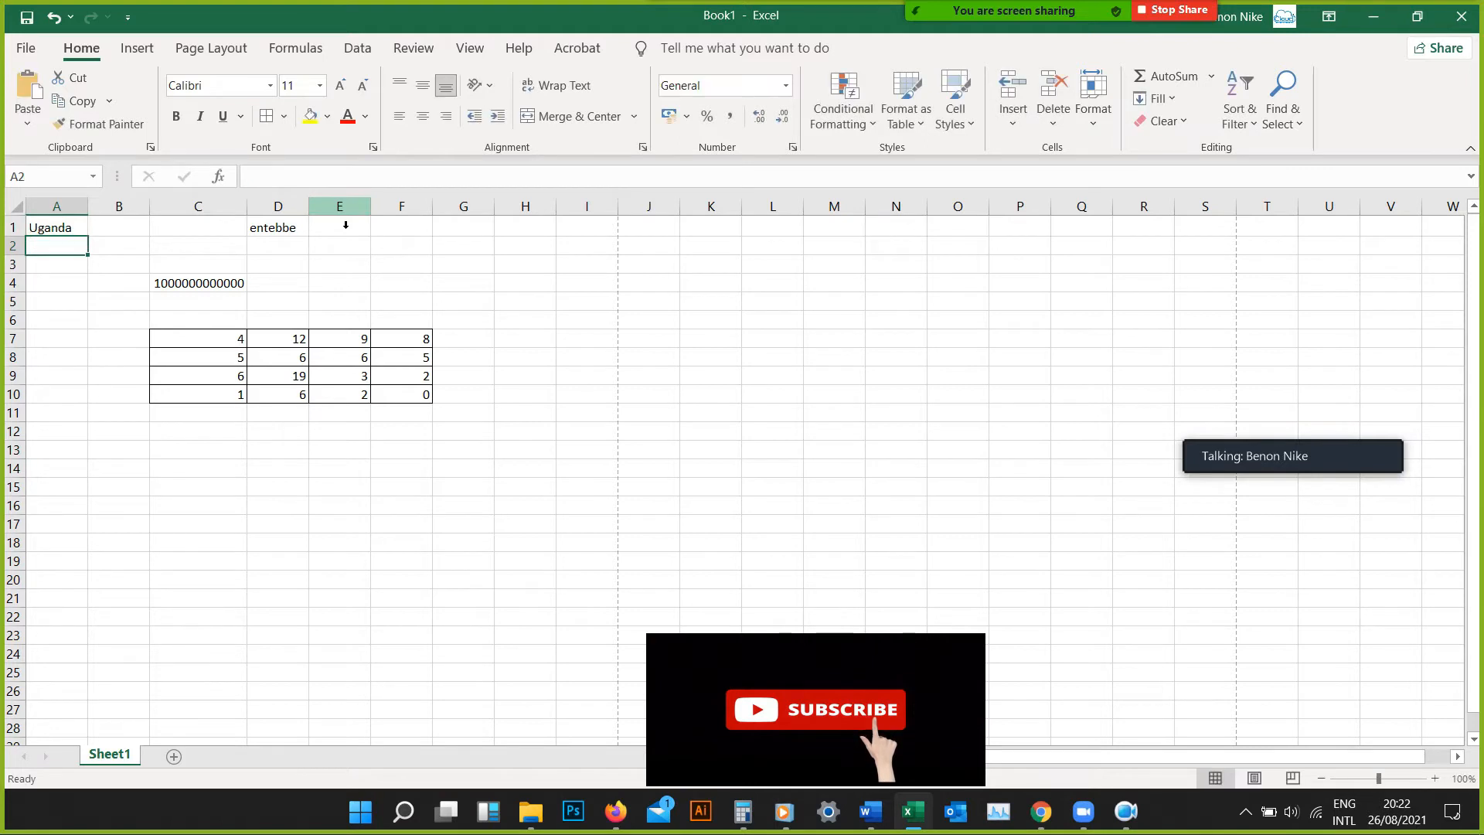
click(75, 232)
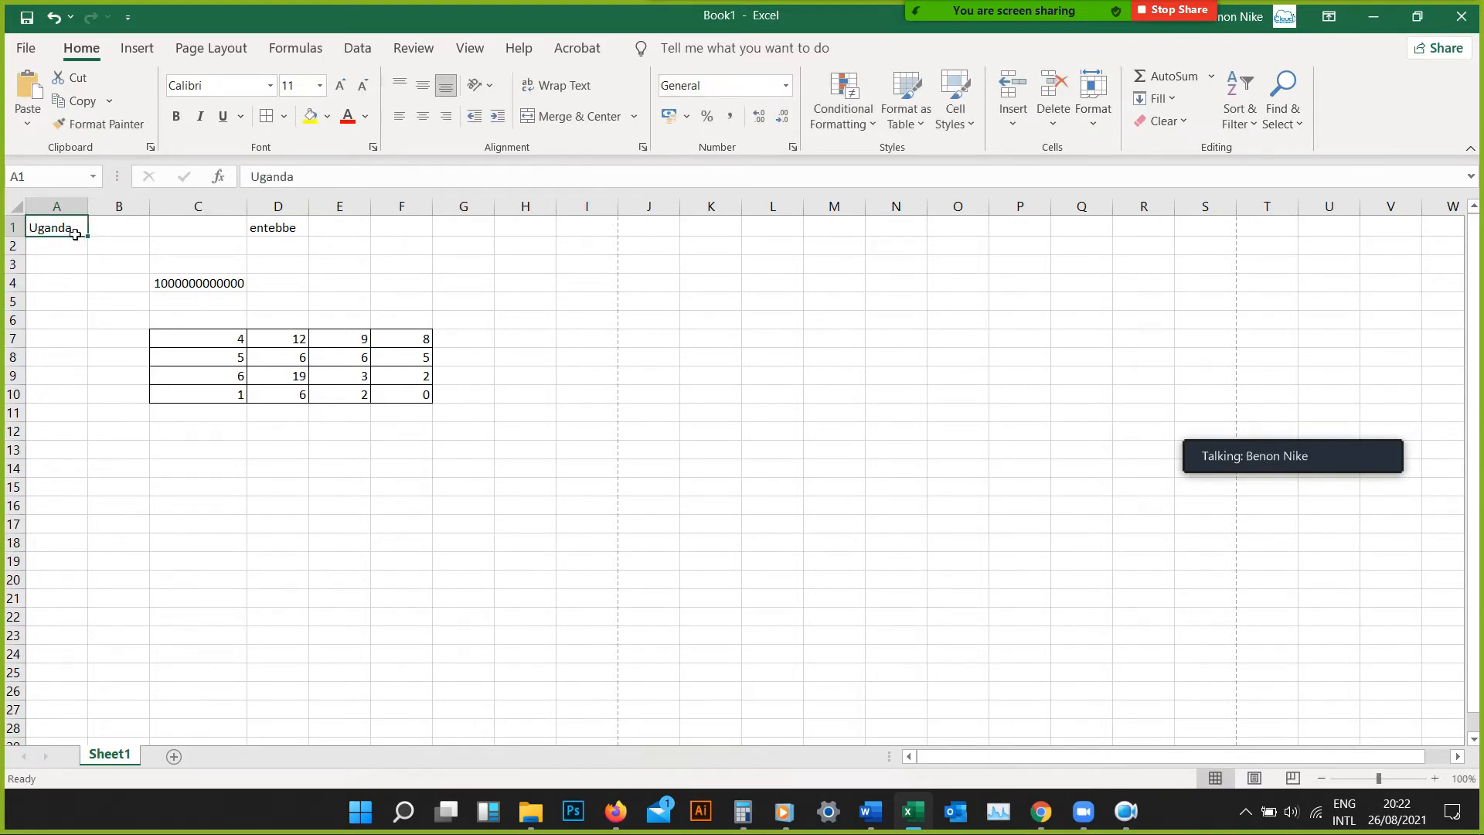
Angle the text in cell A1 counterclockwise and increase the height of row 1 until the whole word fits
click(485, 90)
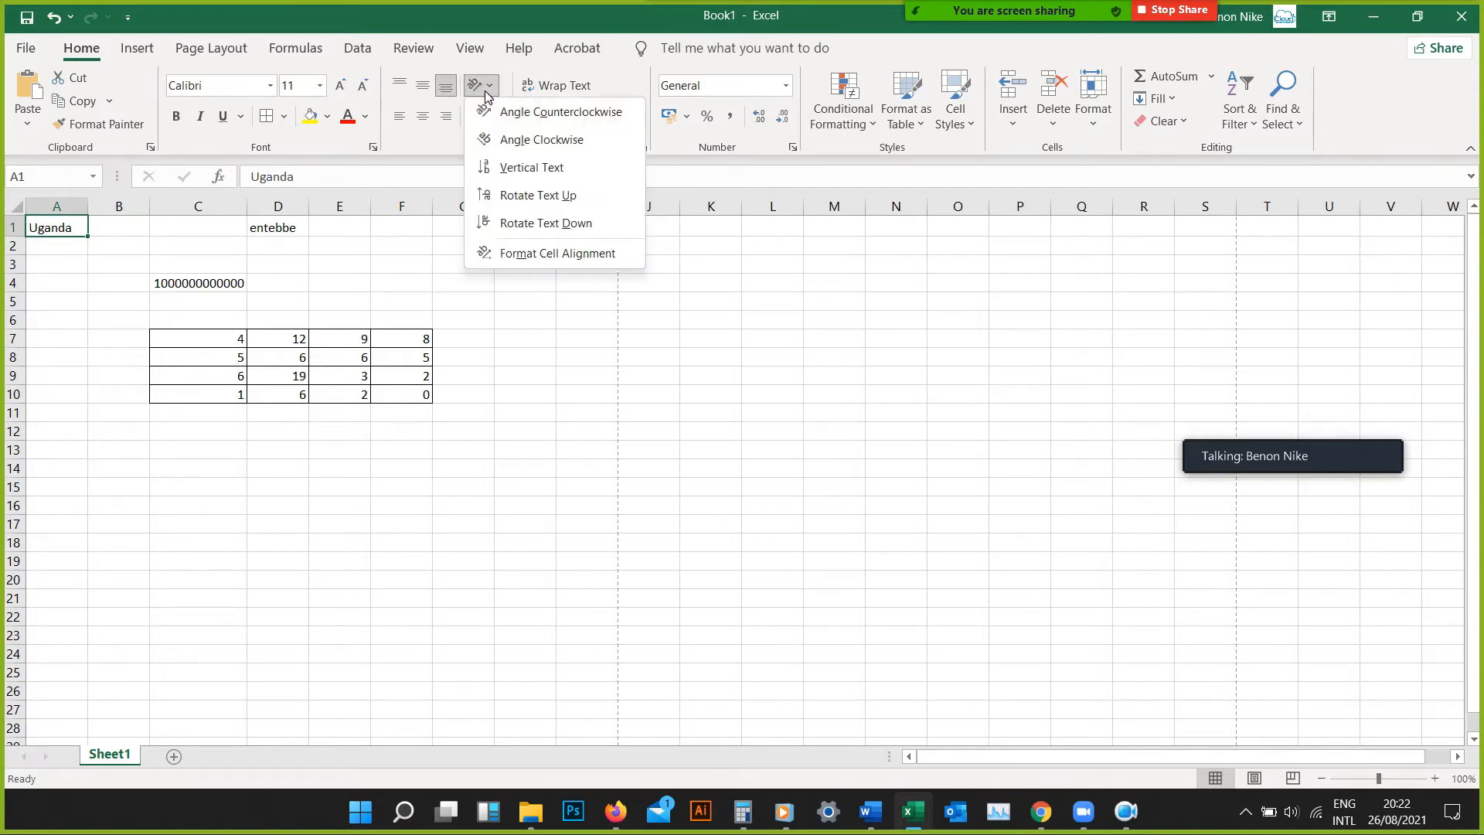
click(498, 113)
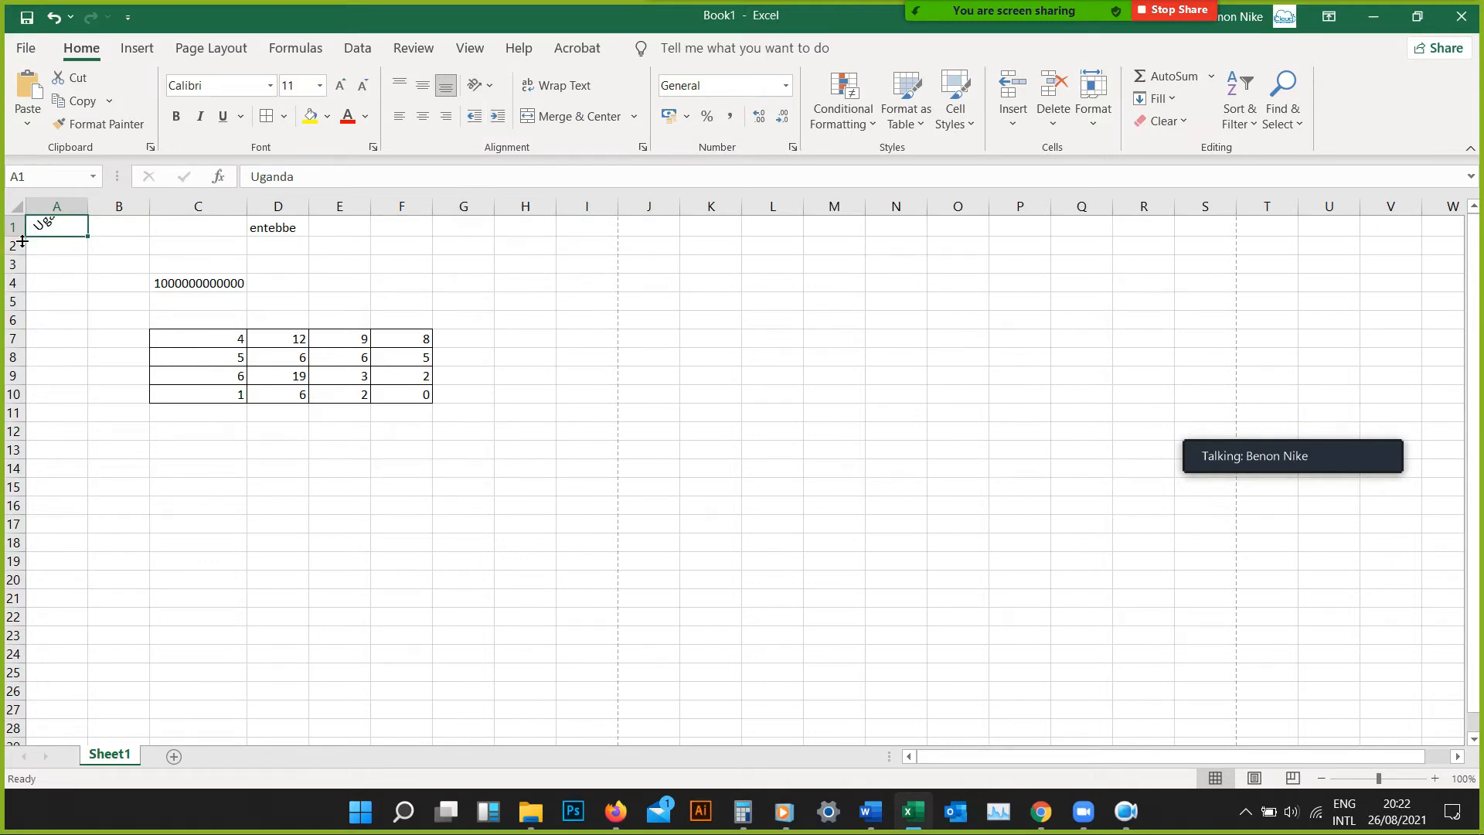
drag(22, 240, 23, 268)
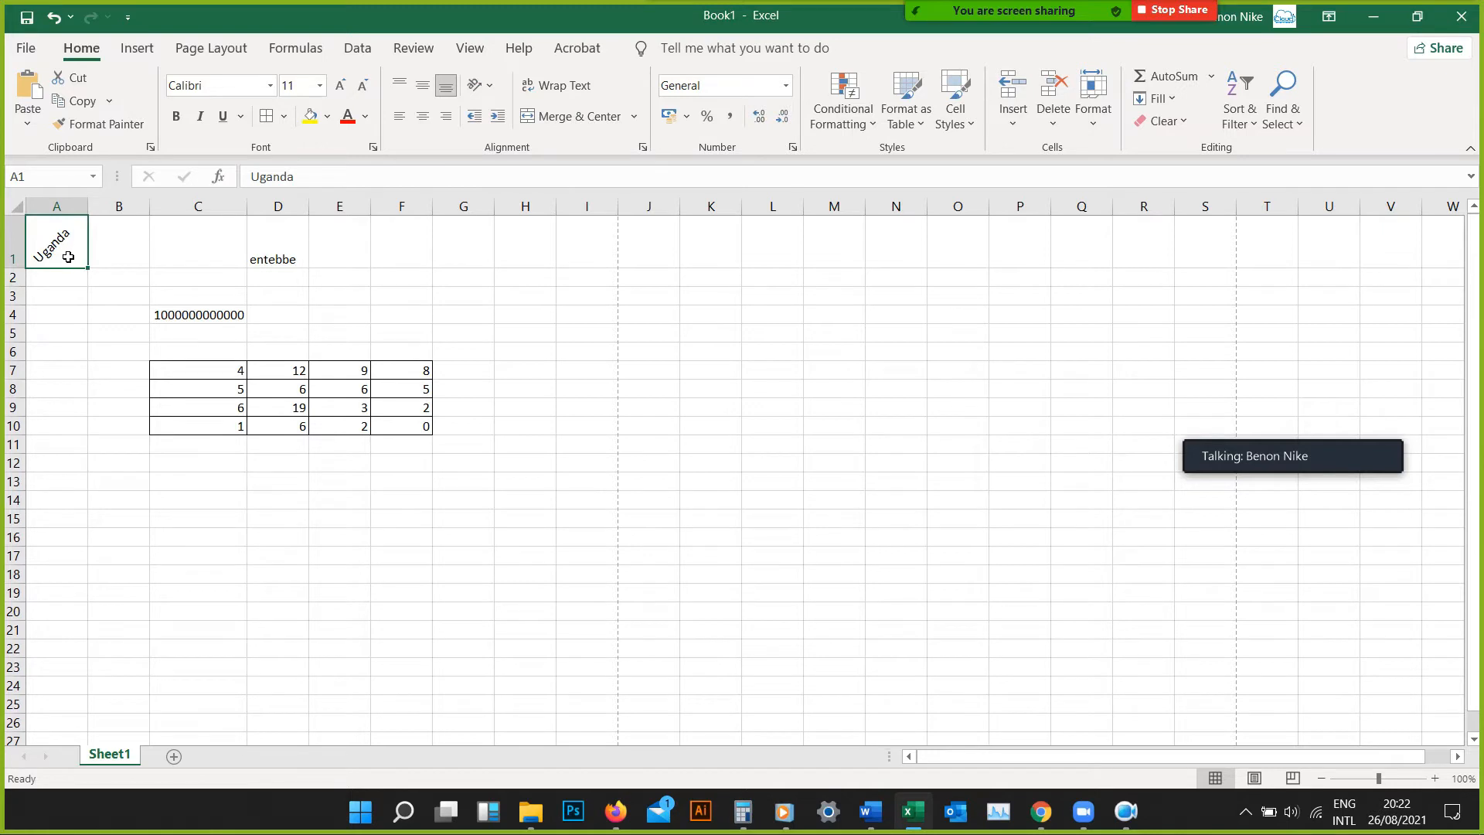
Change the text orientation of cell A1 to Angle Clockwise and after that to Vertical Text
click(490, 90)
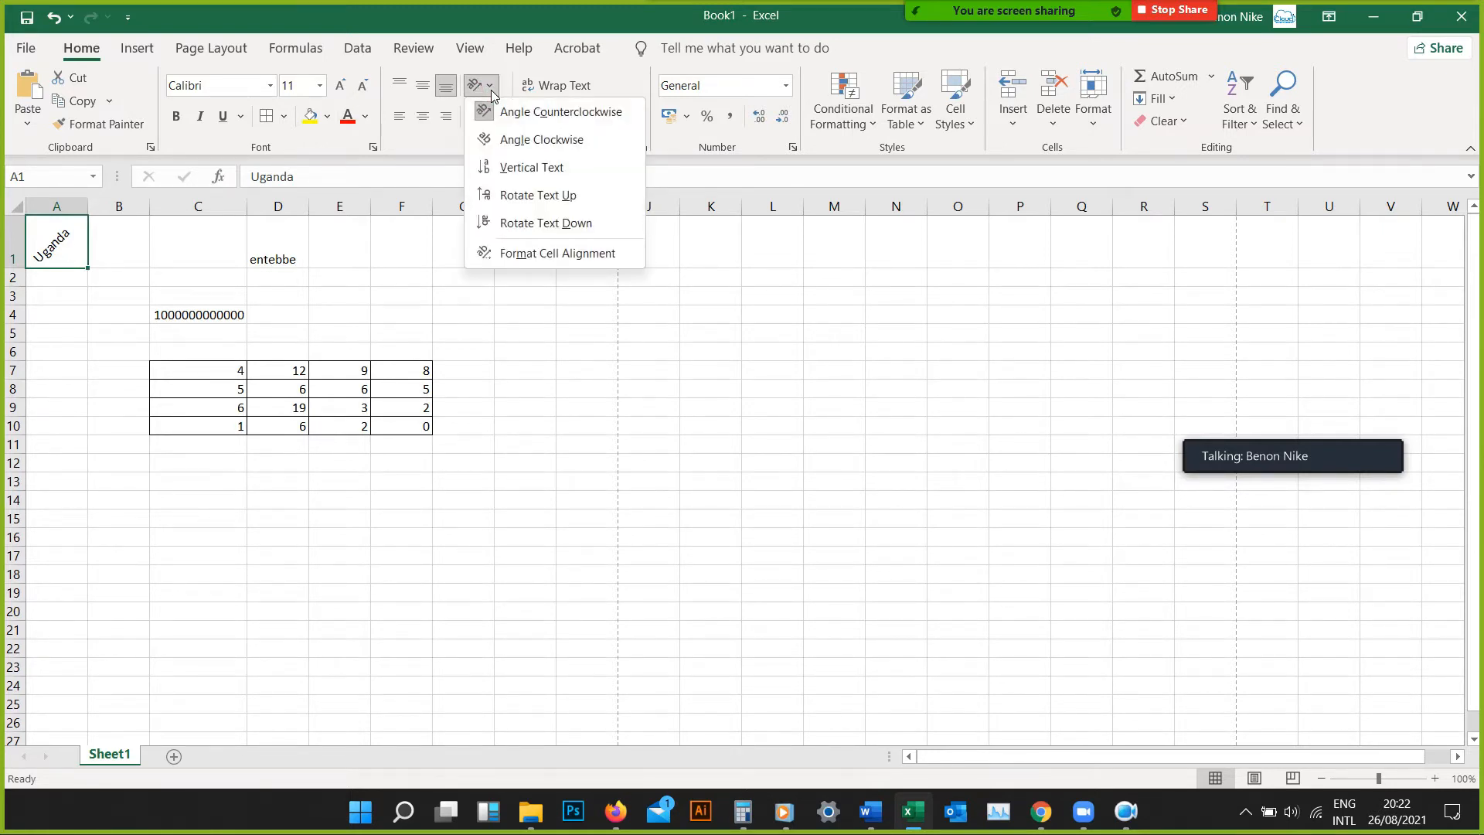
click(502, 138)
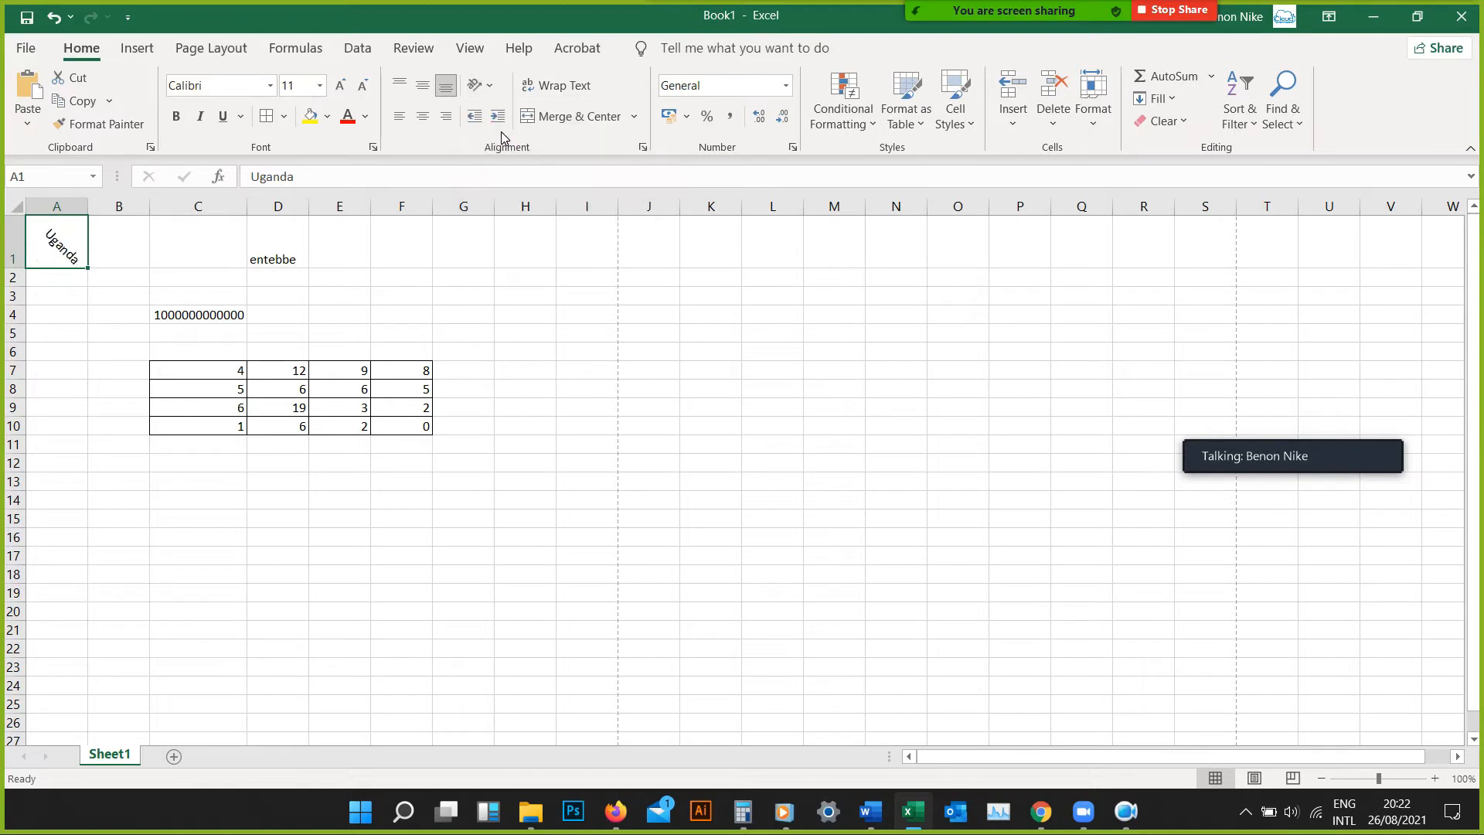
click(490, 91)
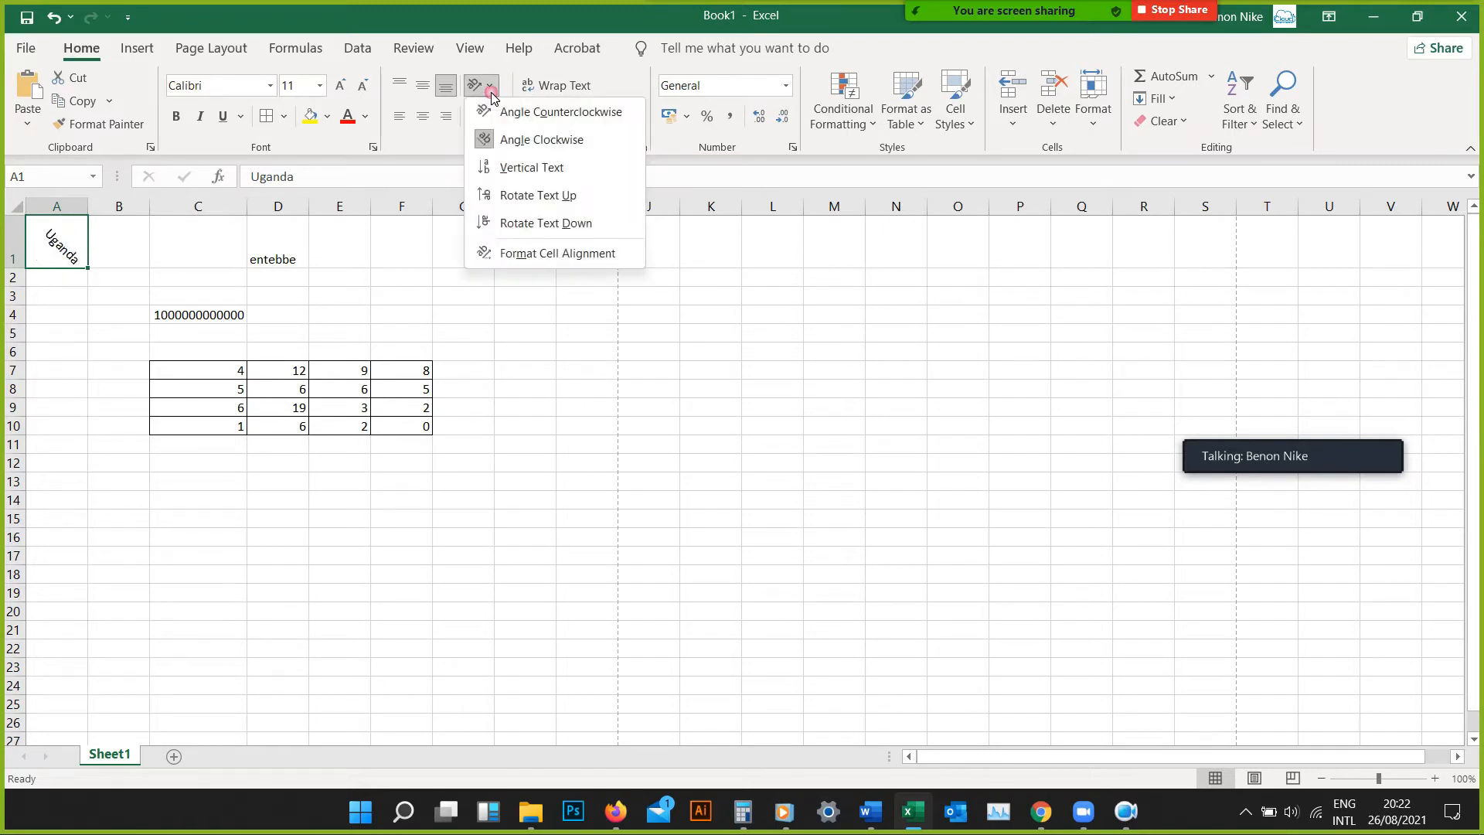
click(512, 165)
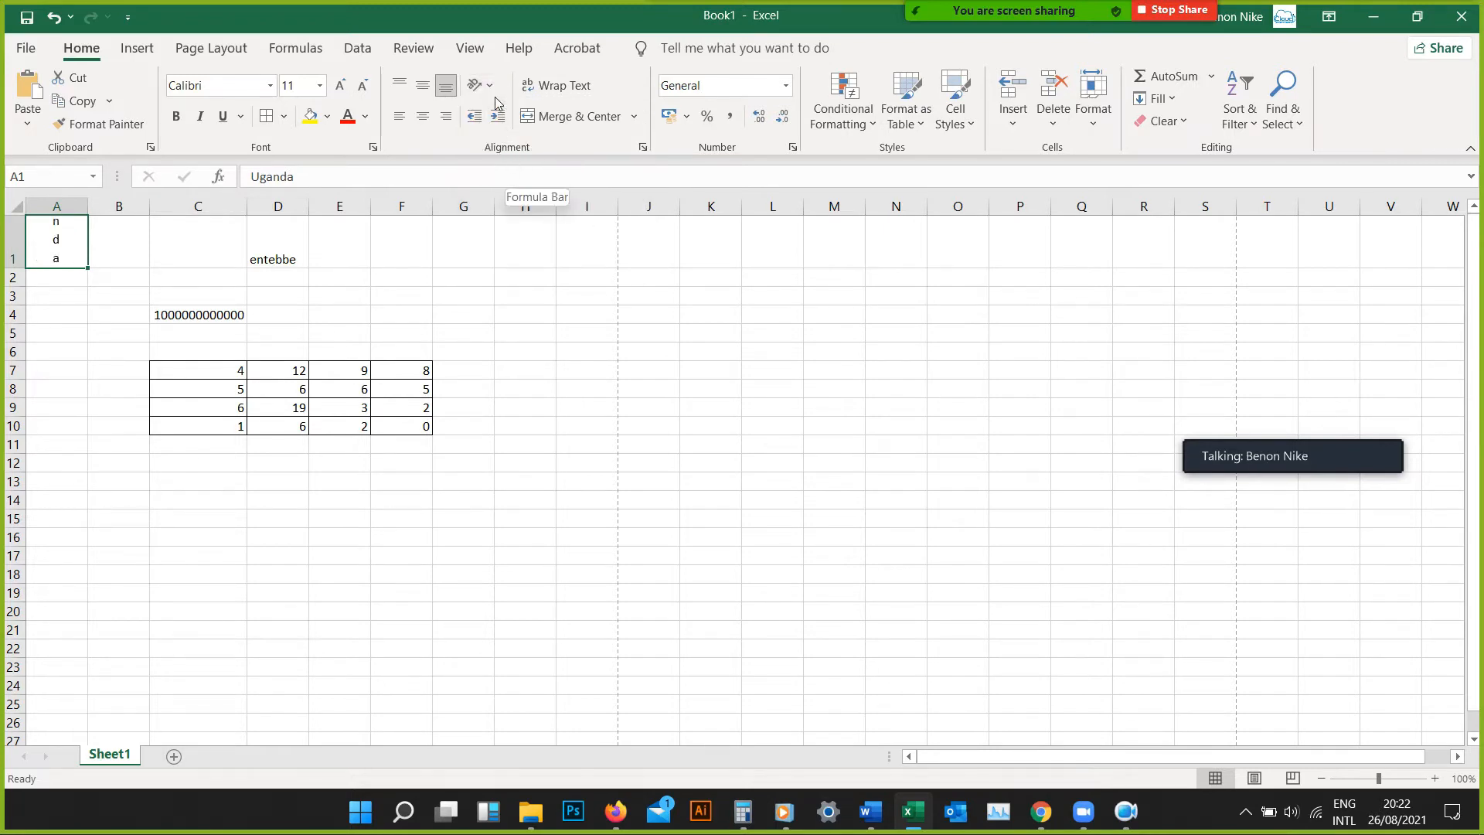
Apply Rotate Text Up to cell A1, followed by Rotate Text Down
click(494, 88)
click(514, 195)
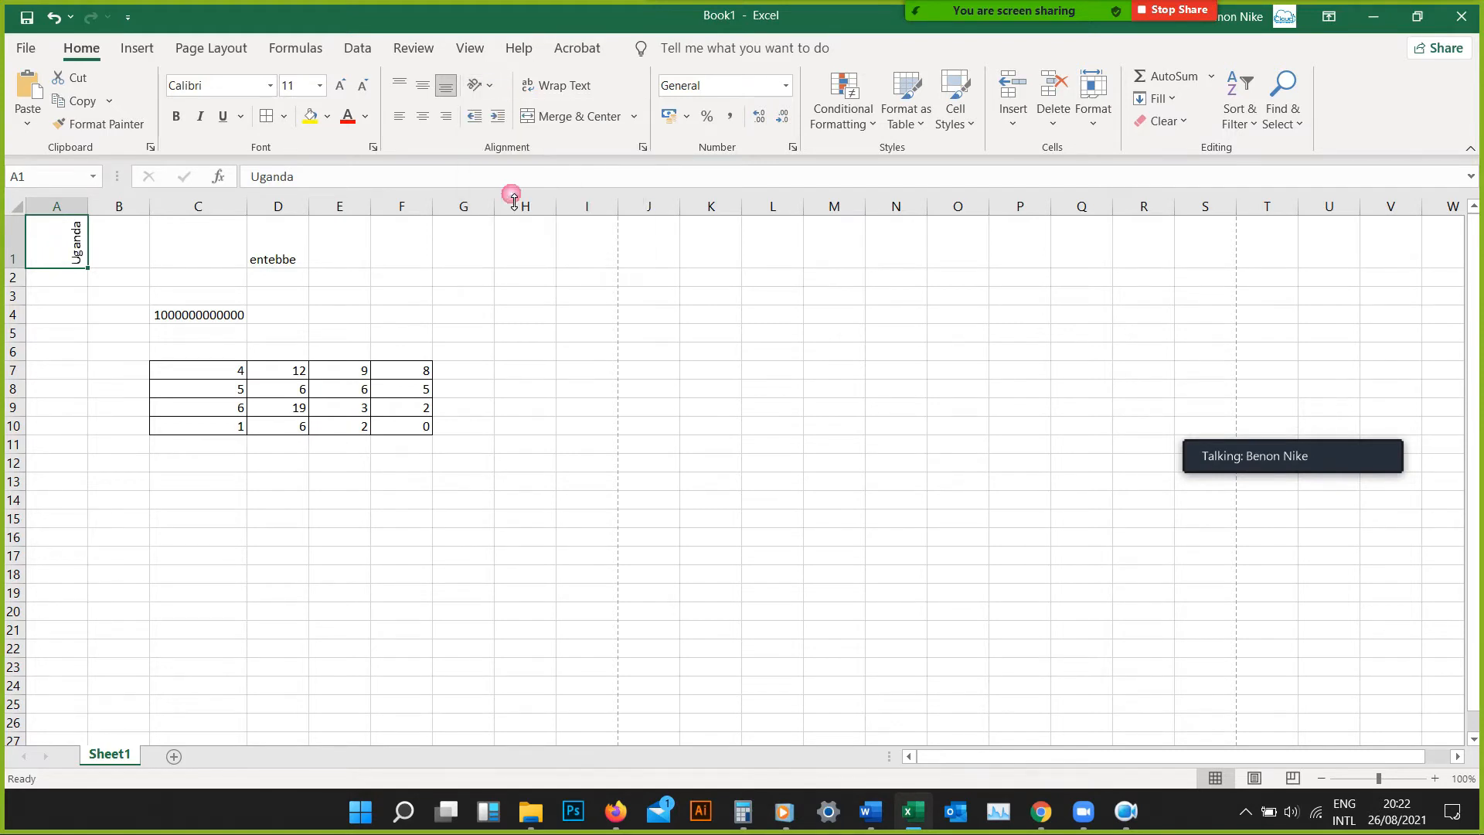
click(481, 85)
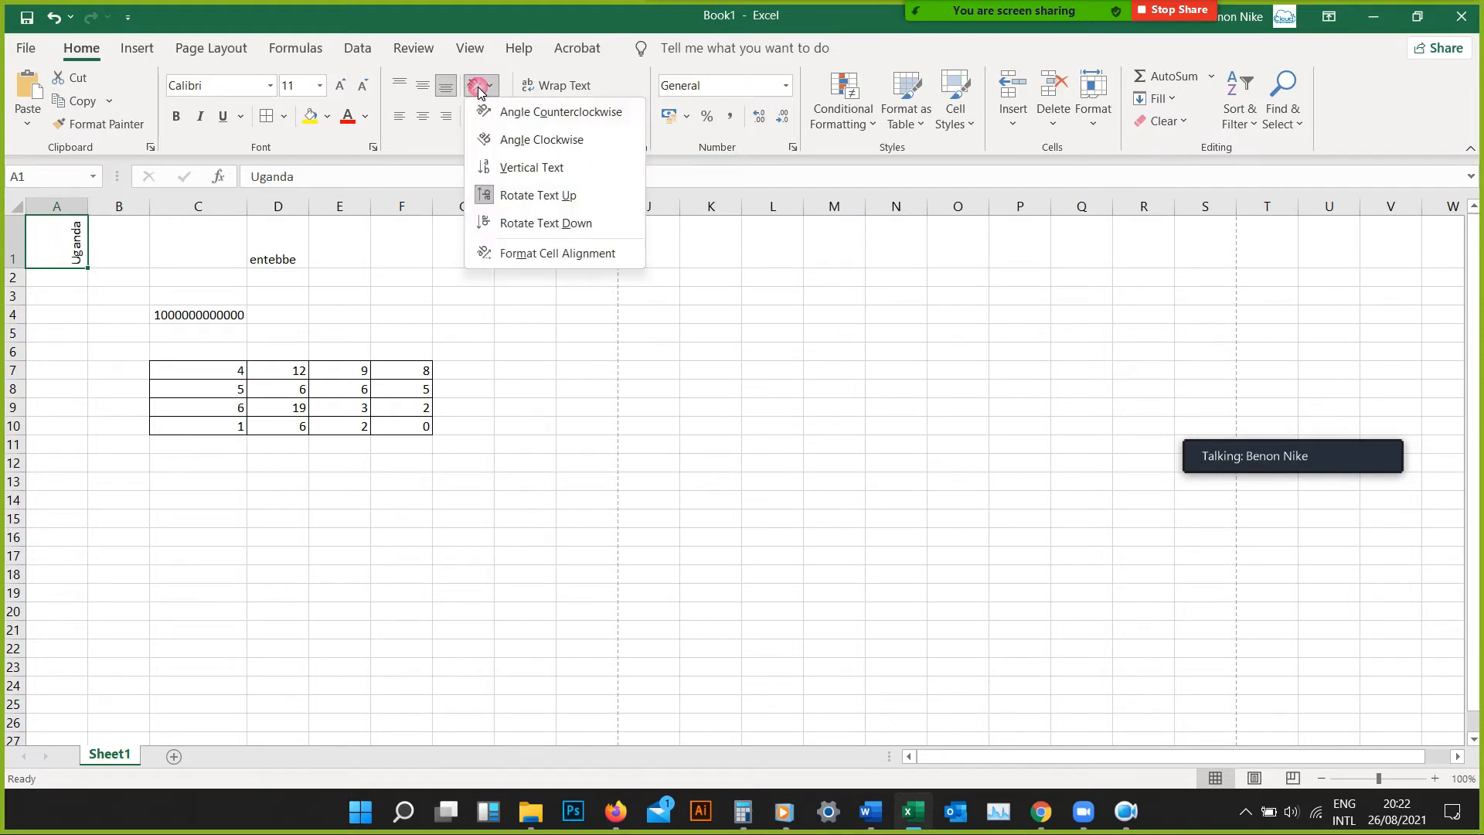
click(499, 223)
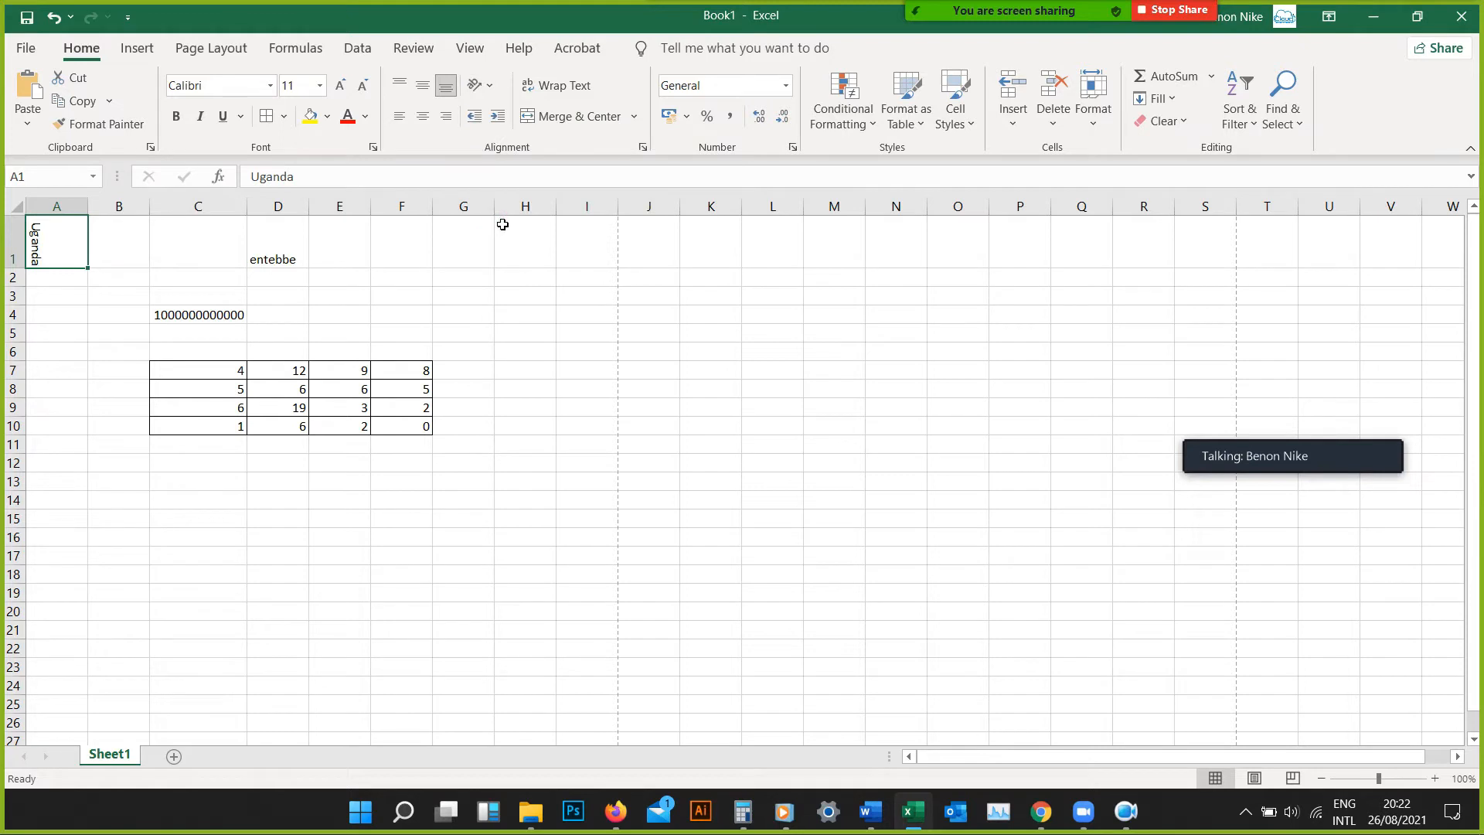
Give cell A1 a custom downward text tilt in the cell alignment settings, then switch its orientation back to Angle Counterclockwise
click(489, 87)
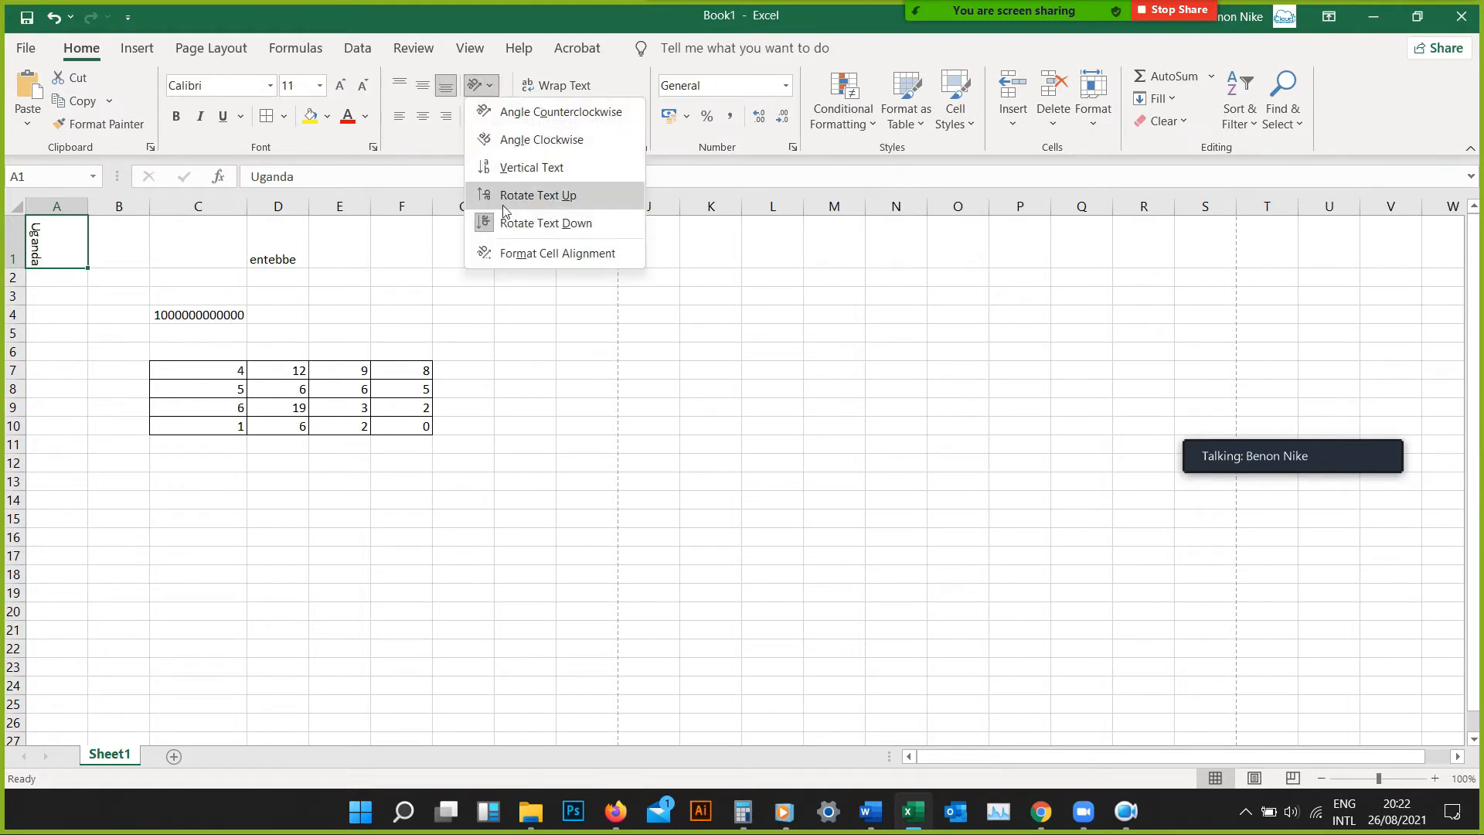
click(513, 253)
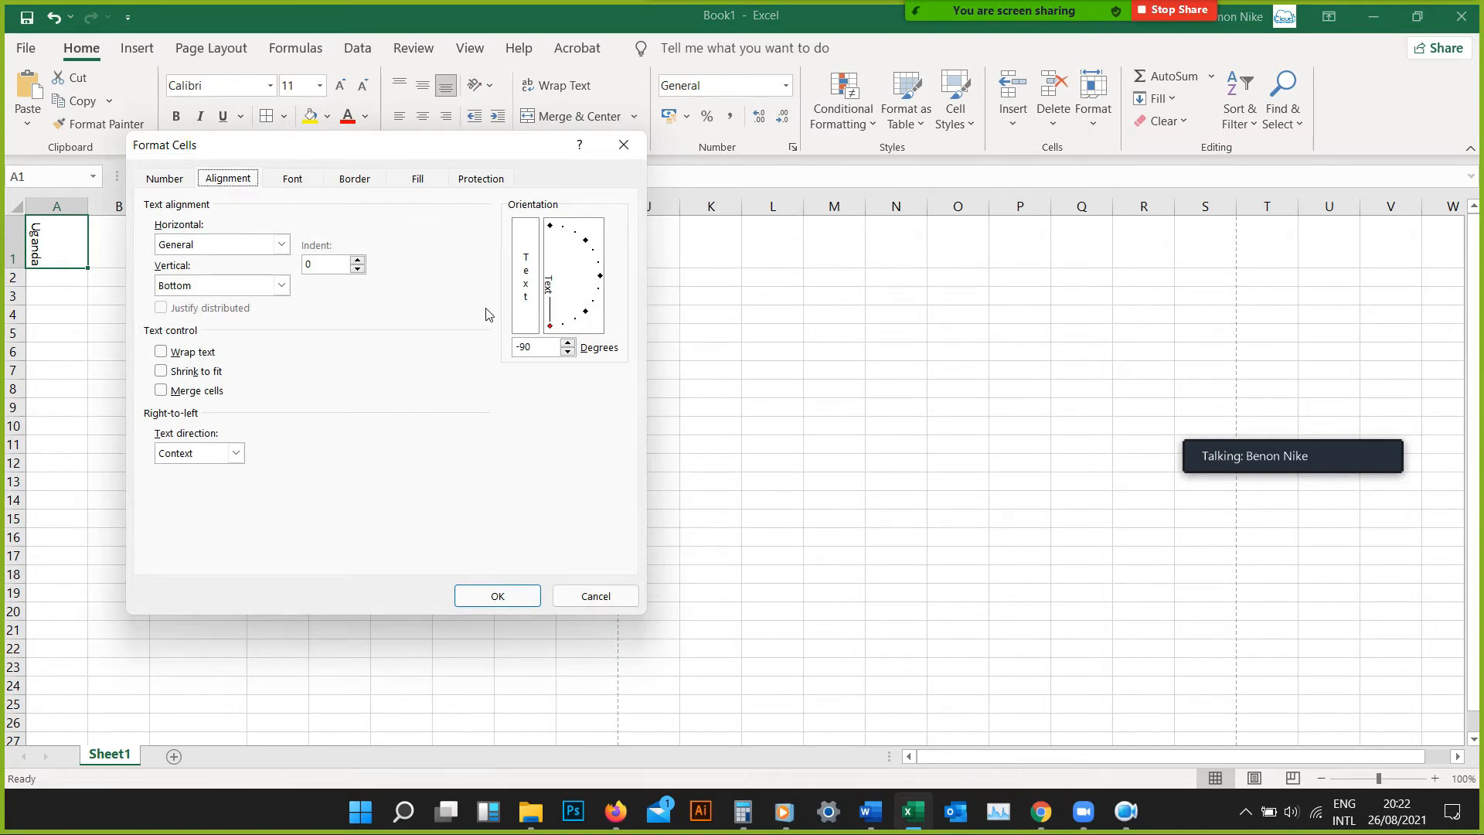
drag(553, 331, 573, 304)
click(499, 594)
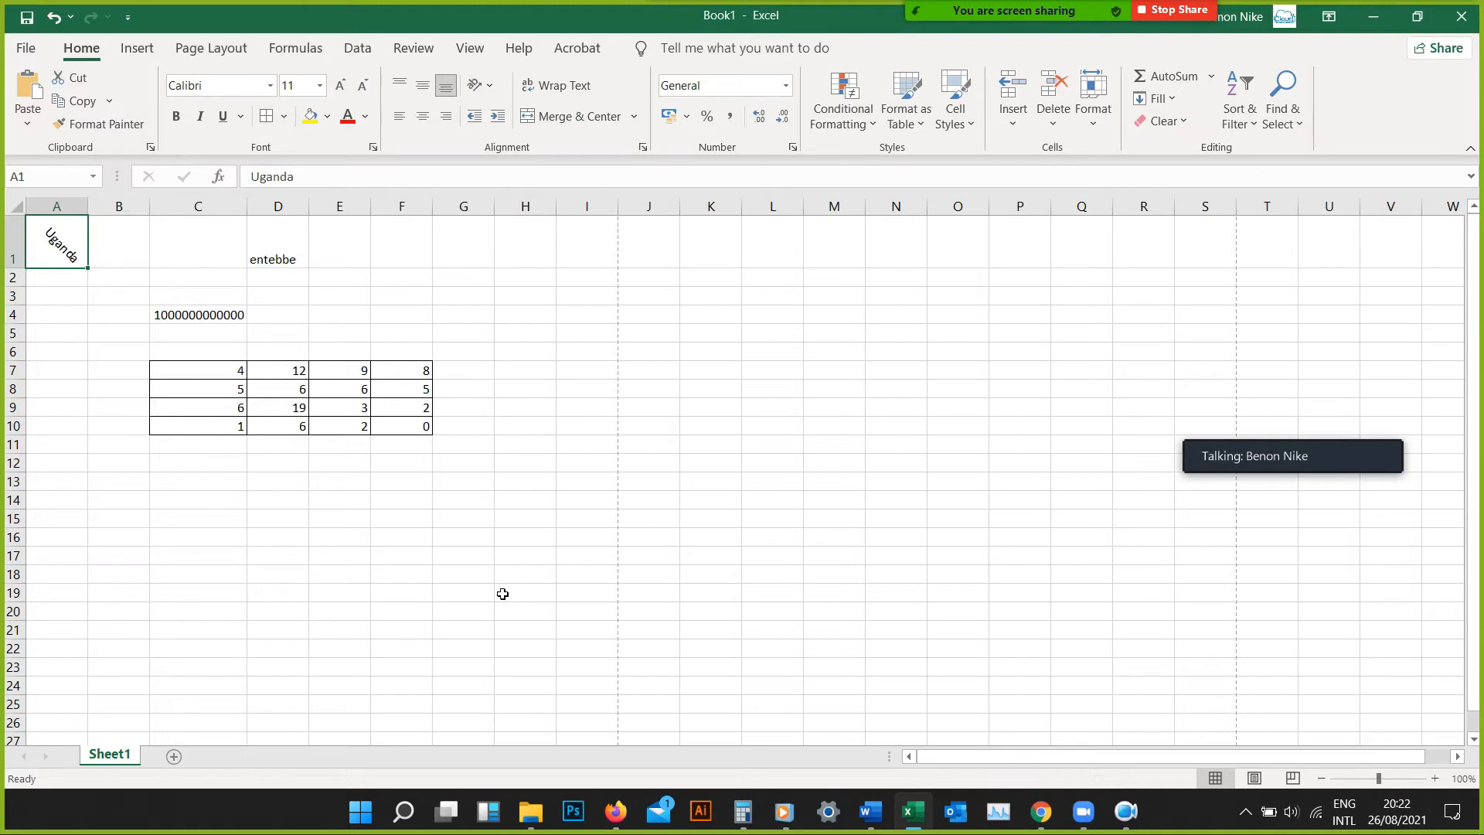
click(488, 91)
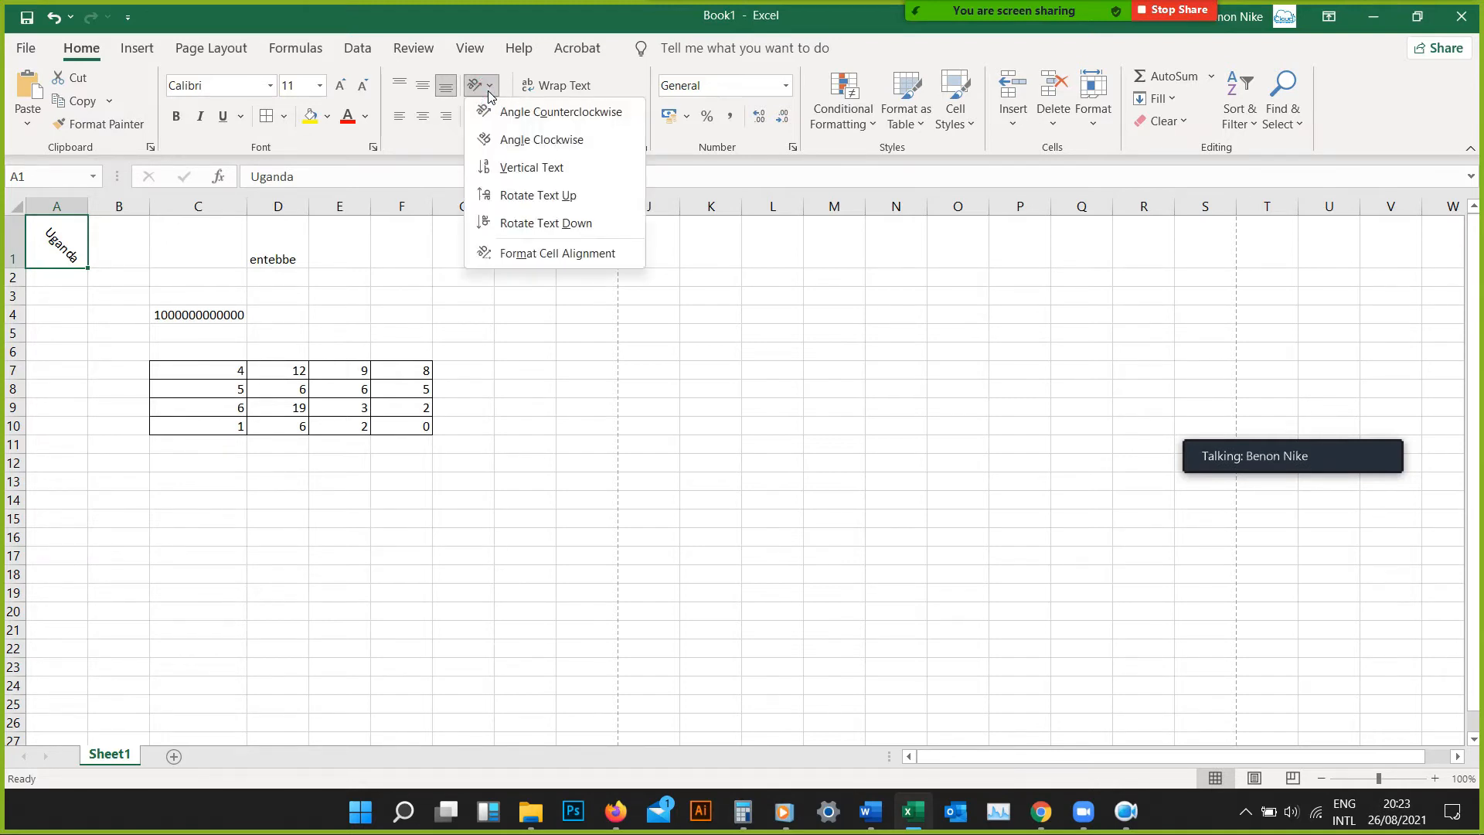
click(507, 114)
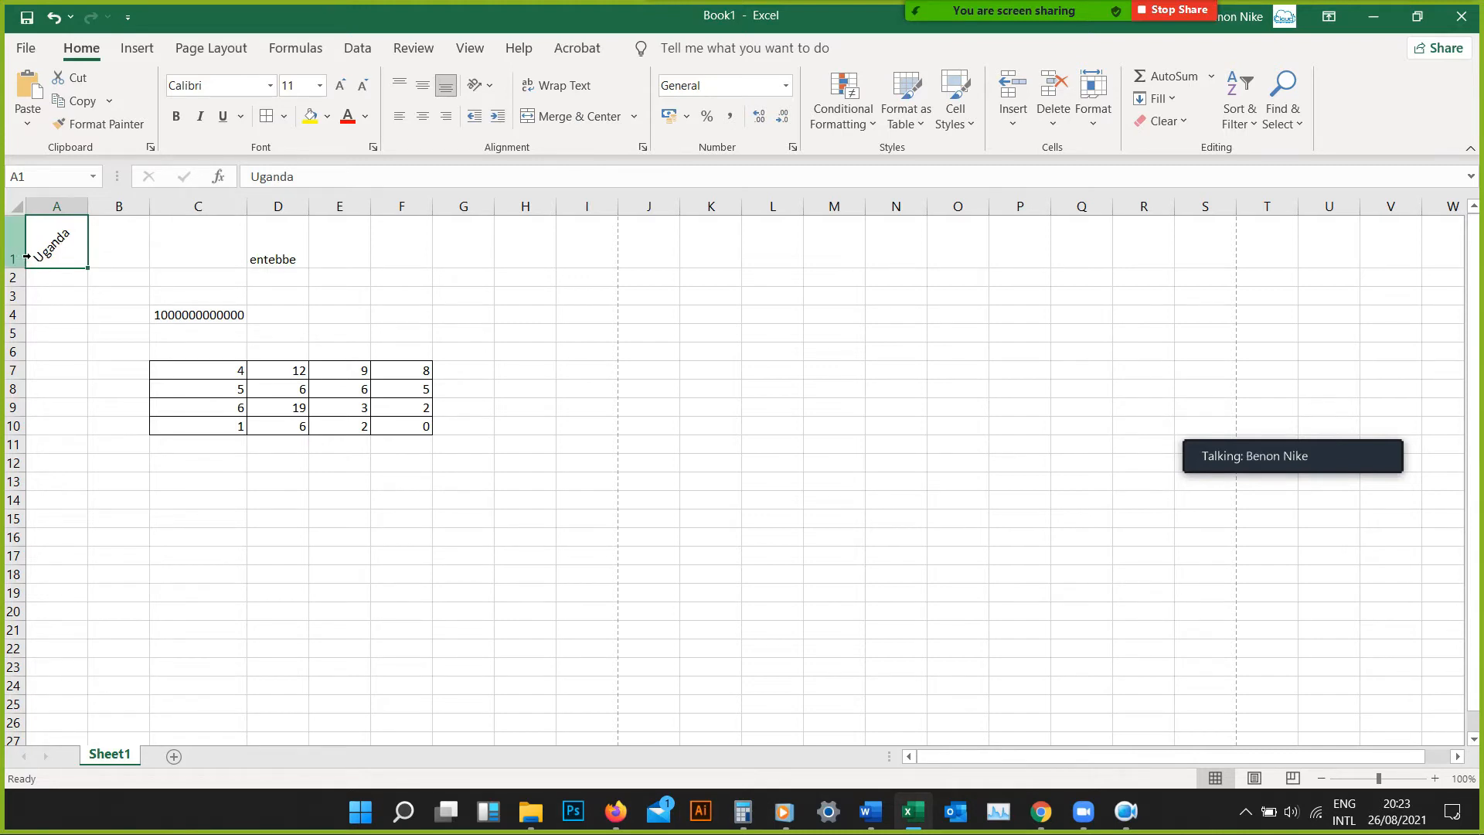
Delete the whole of row 1 and then the whole of column C from the sheet
right_click(16, 248)
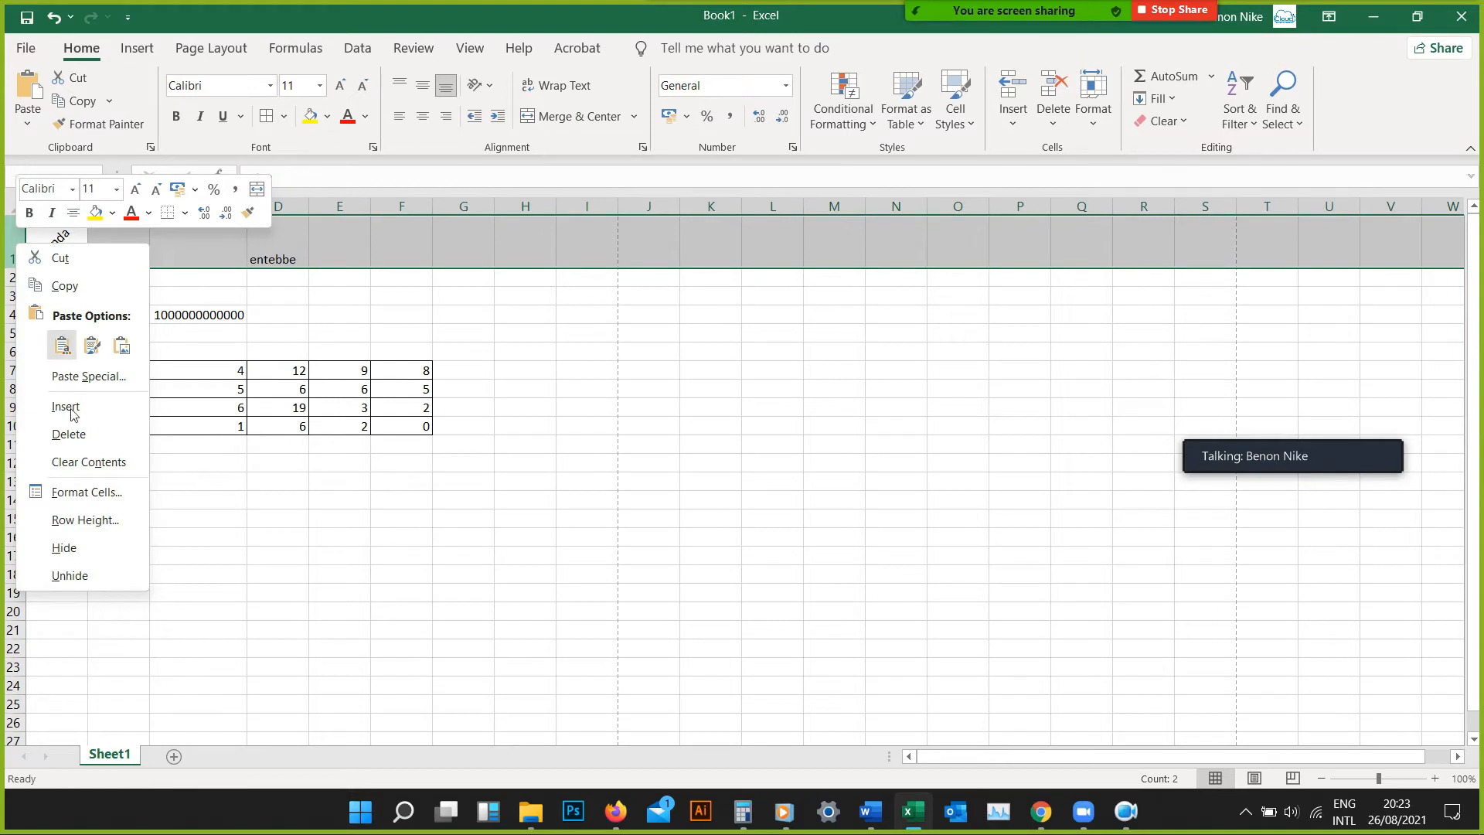
click(72, 434)
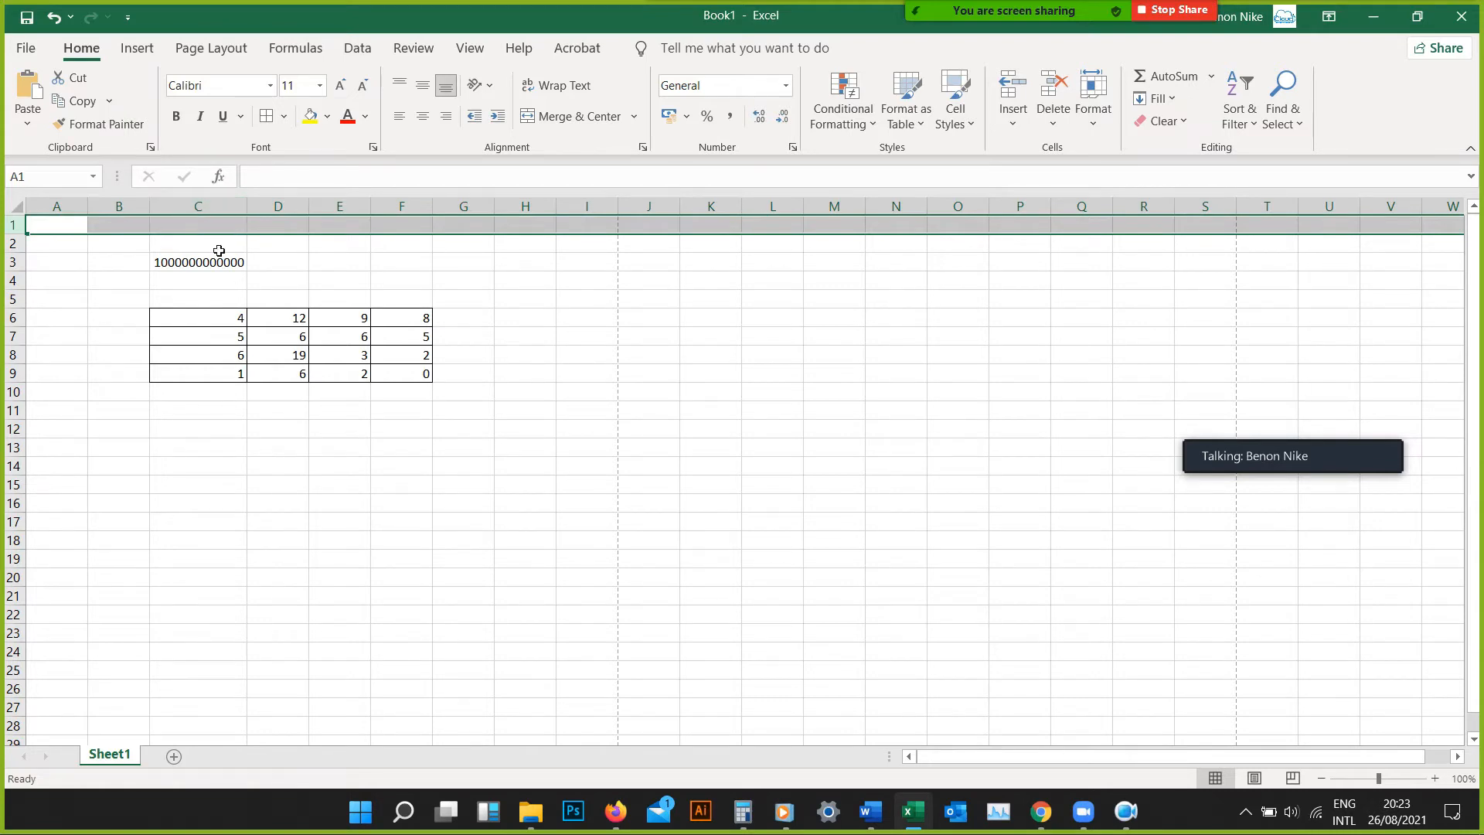
click(222, 207)
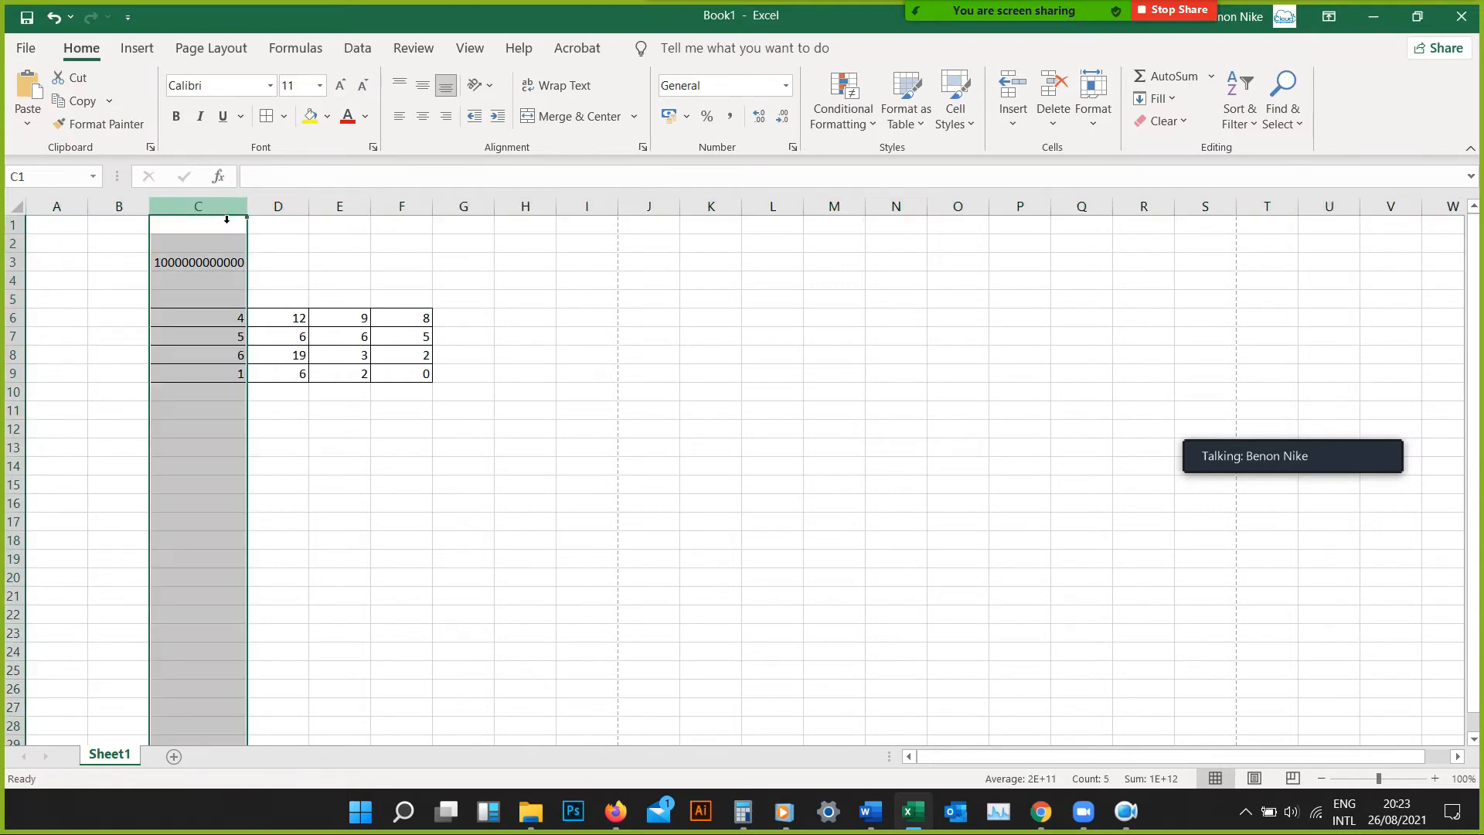
right_click(217, 213)
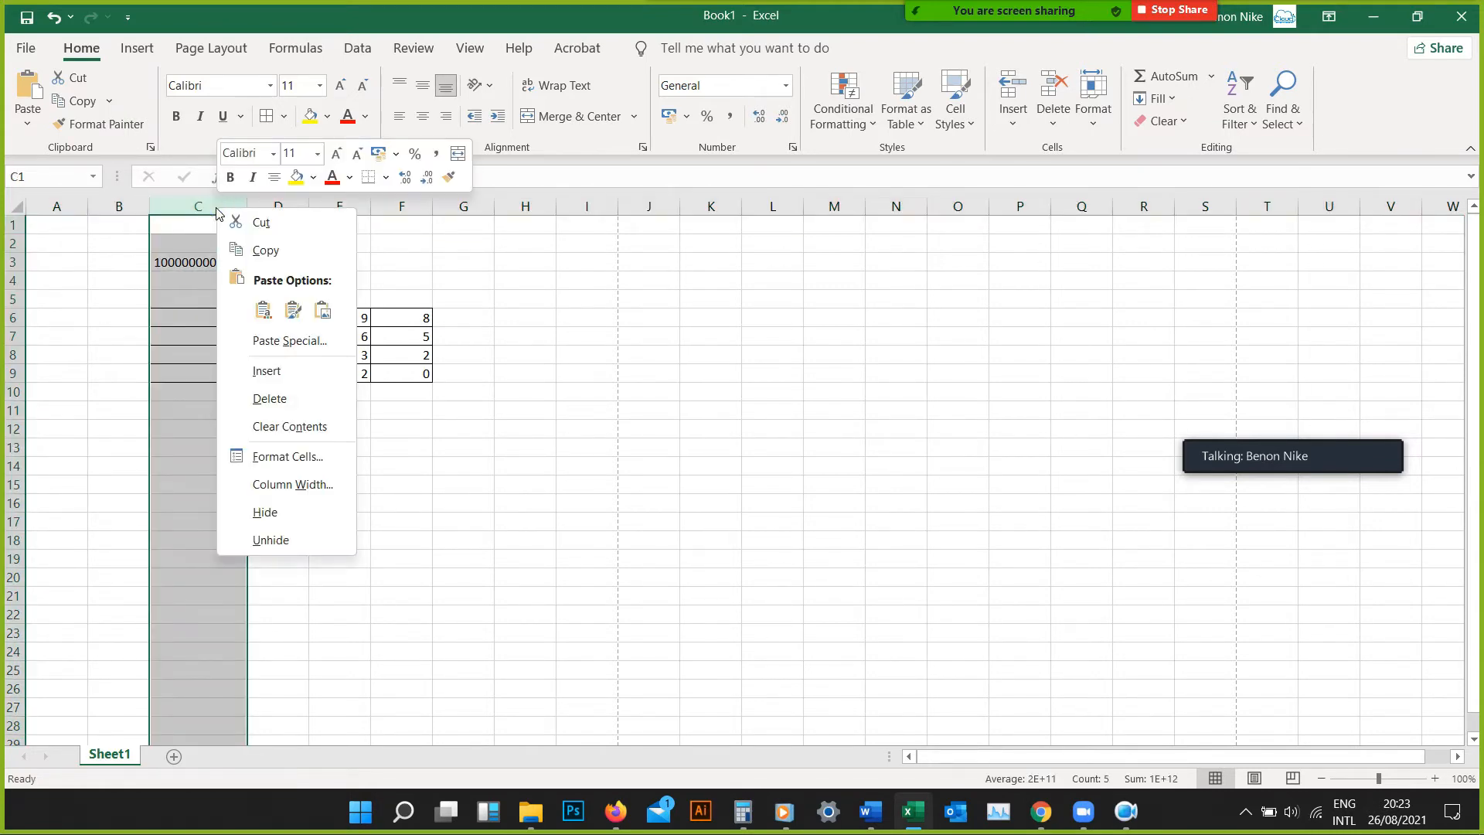
click(262, 402)
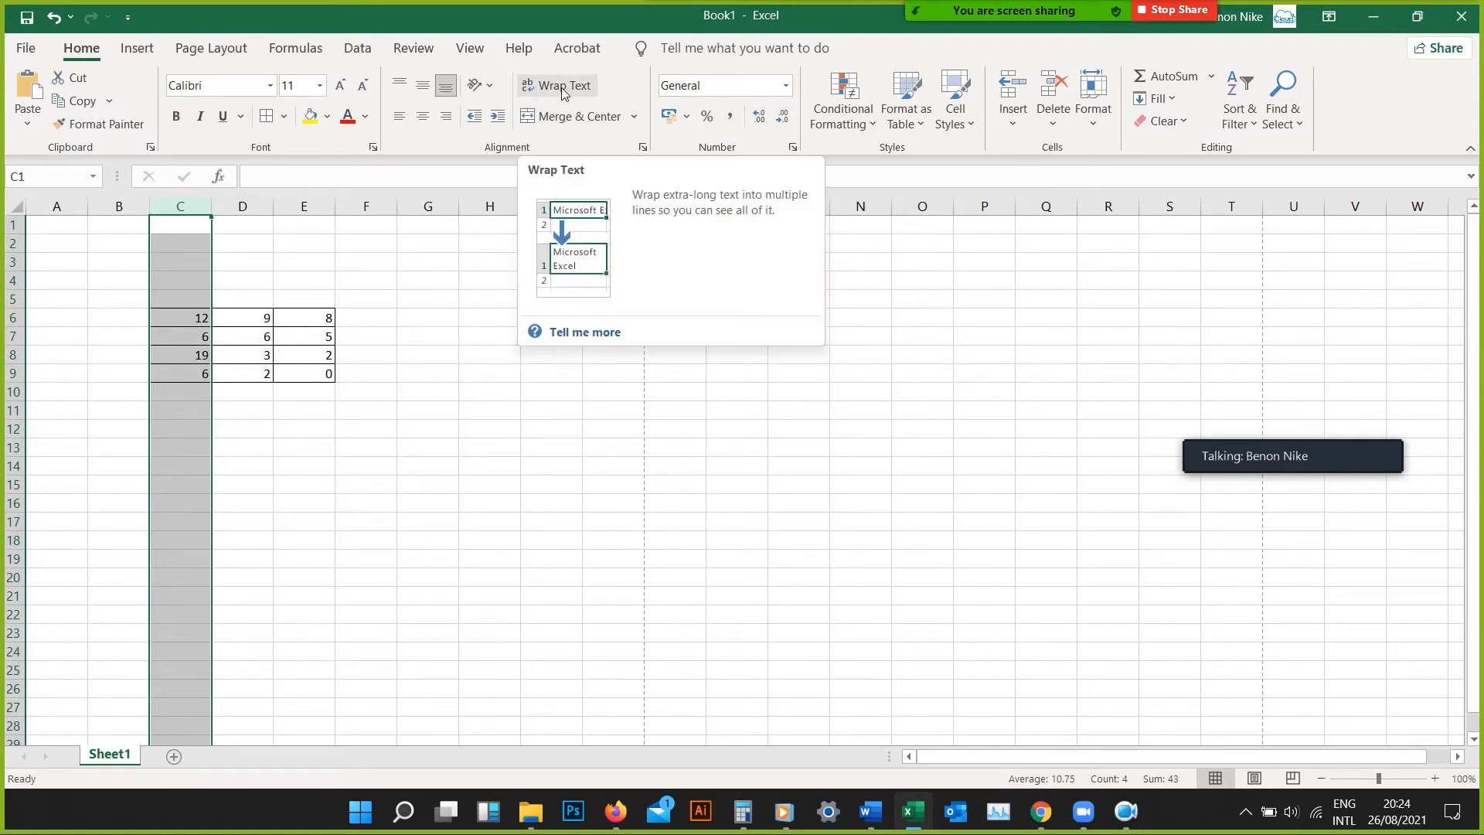
Enter a sample full name in cell F2 and widen column F so the name fits inside it
click(365, 246)
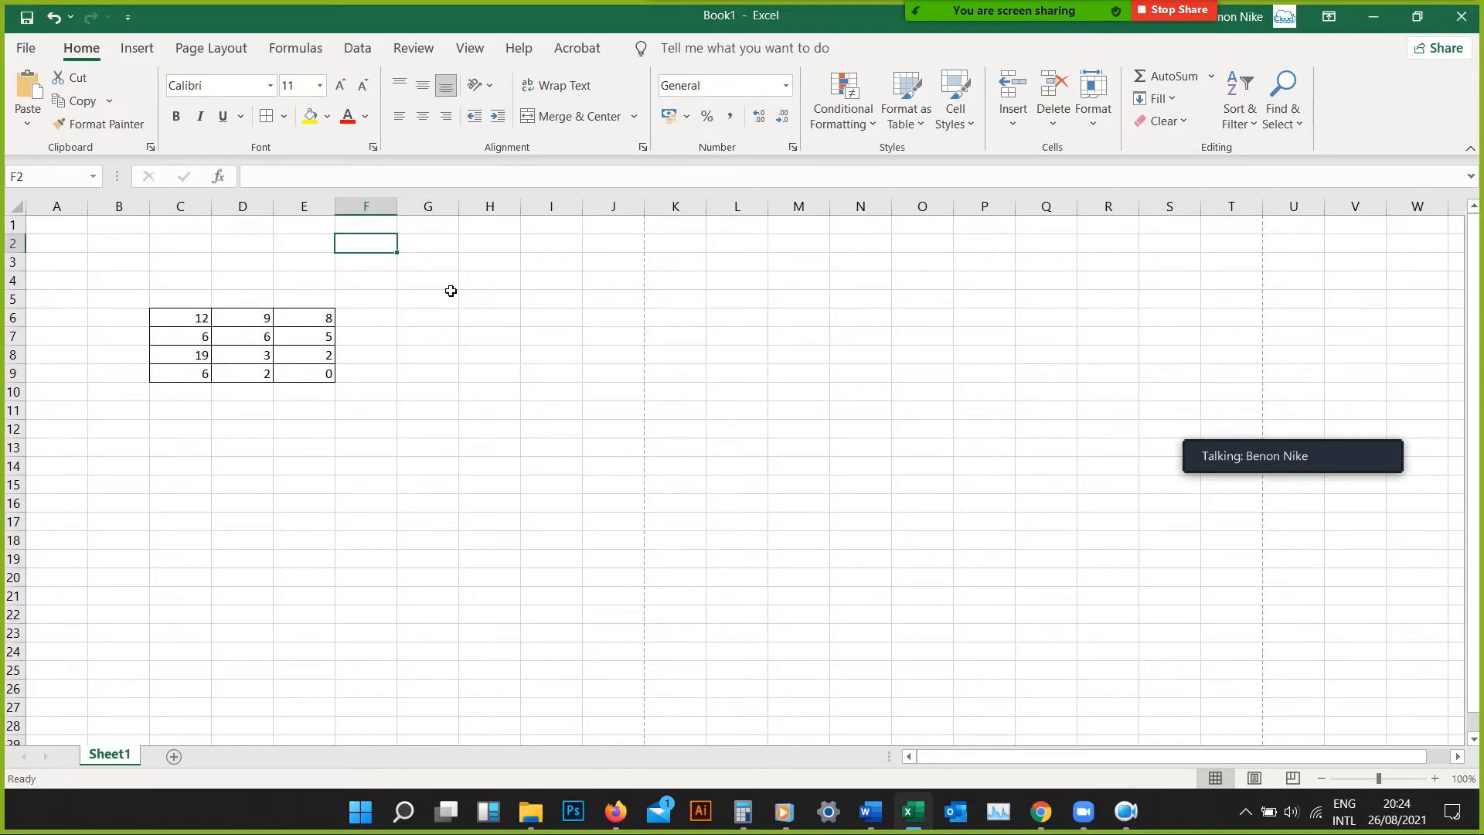
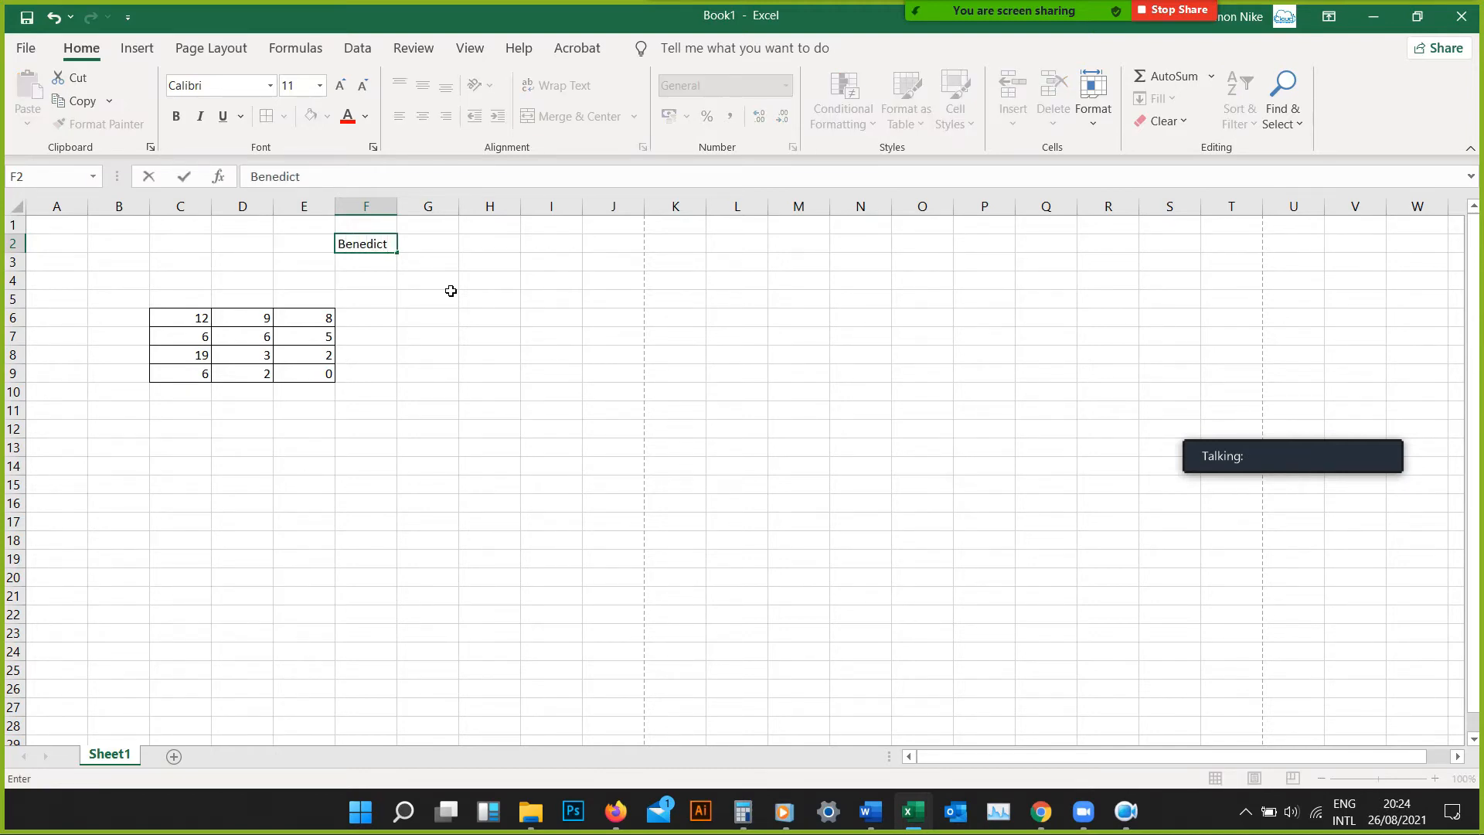
key(Return)
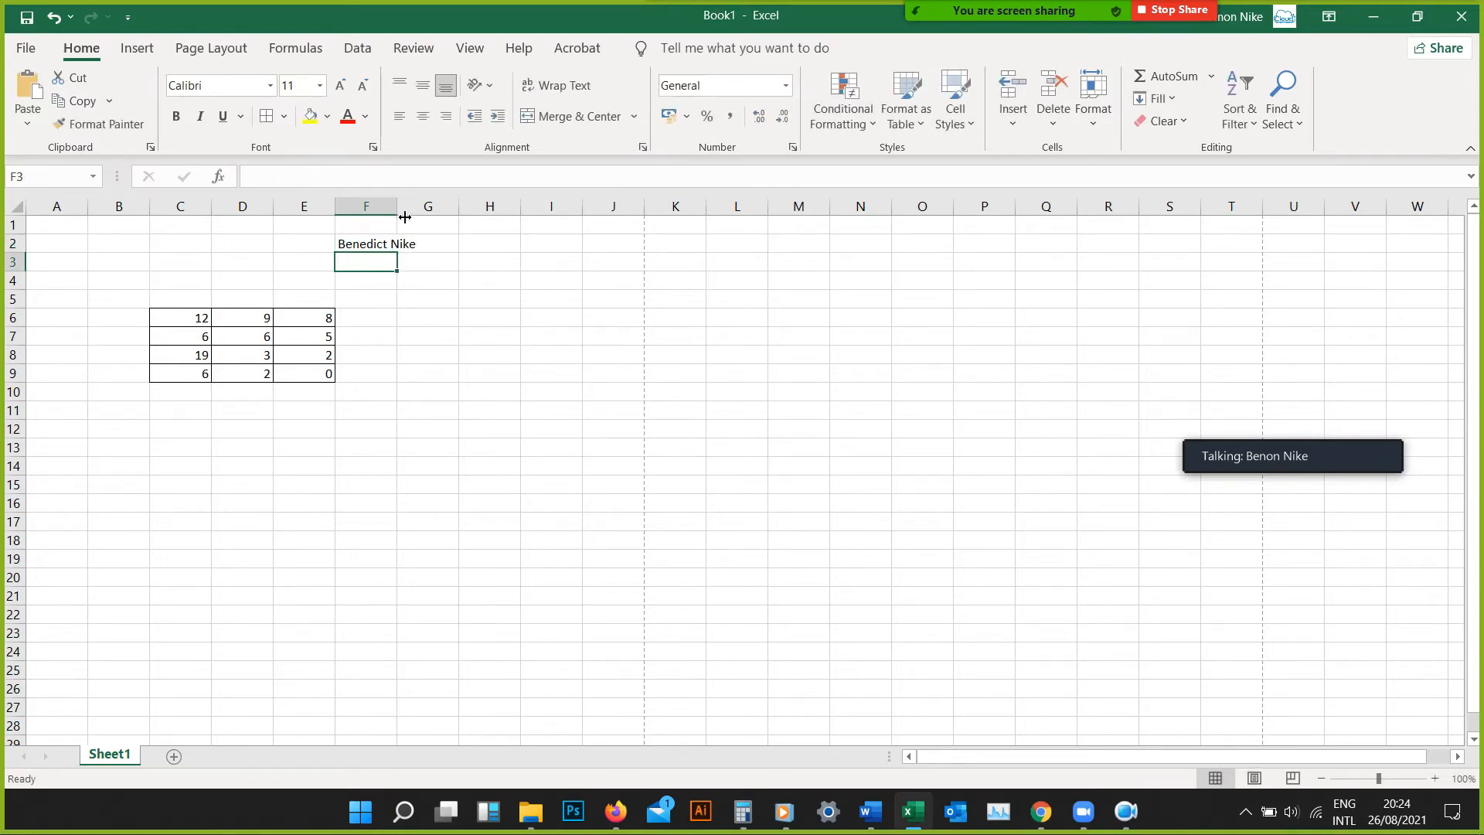
drag(402, 218, 443, 216)
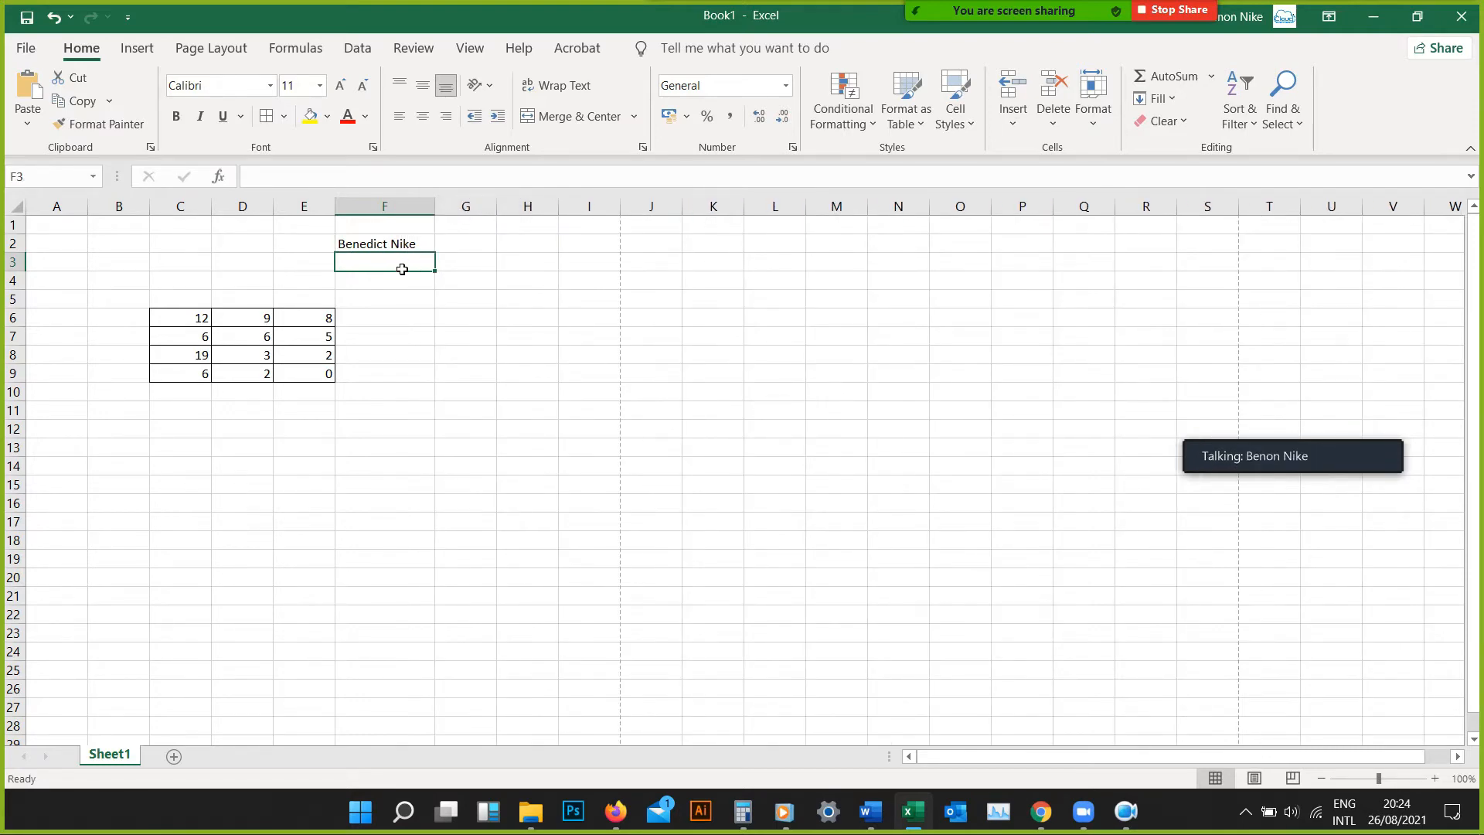
Enter a second, longer full name in cell G2
click(482, 248)
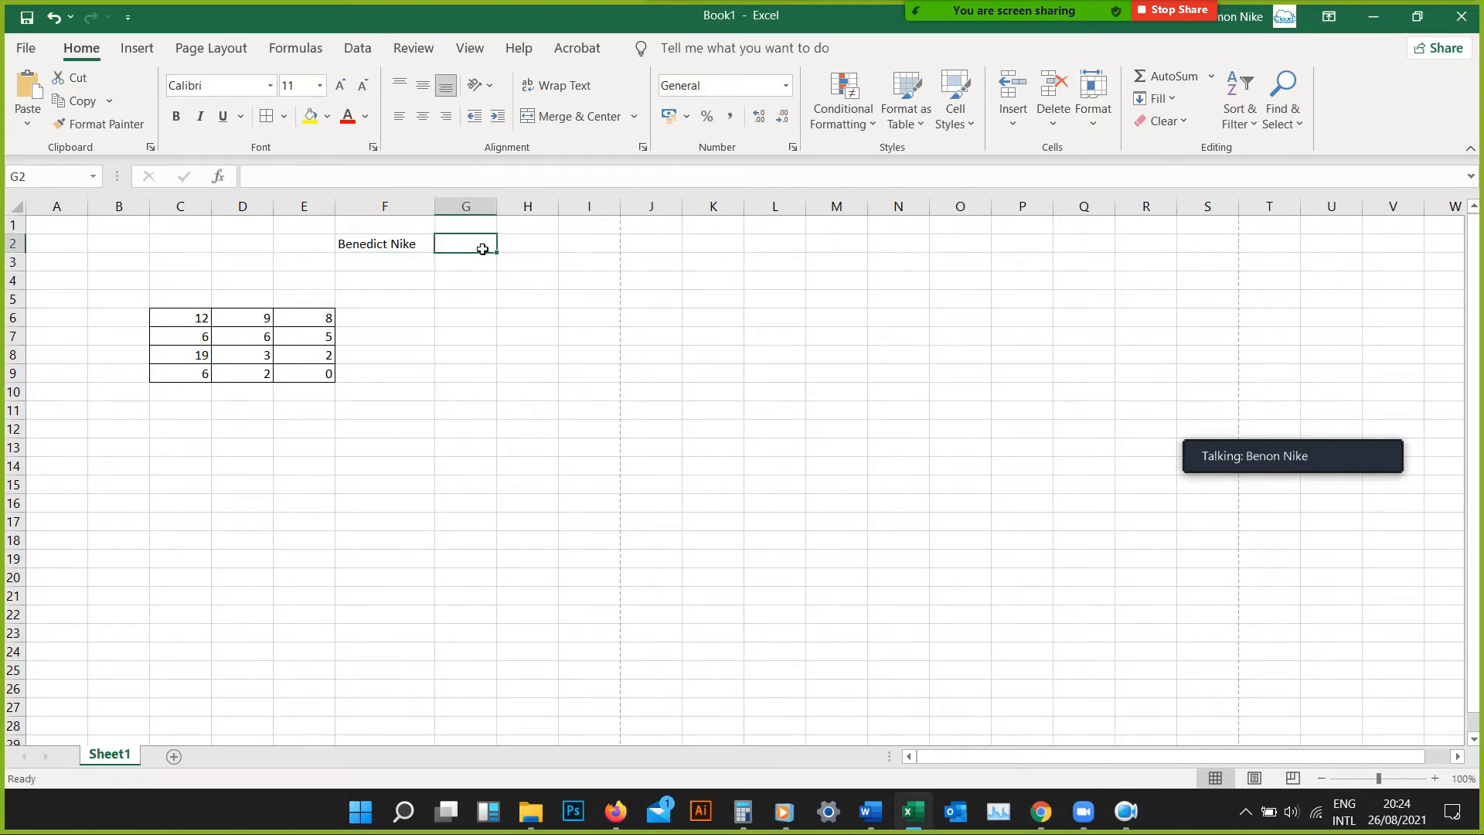
text(Arnold)
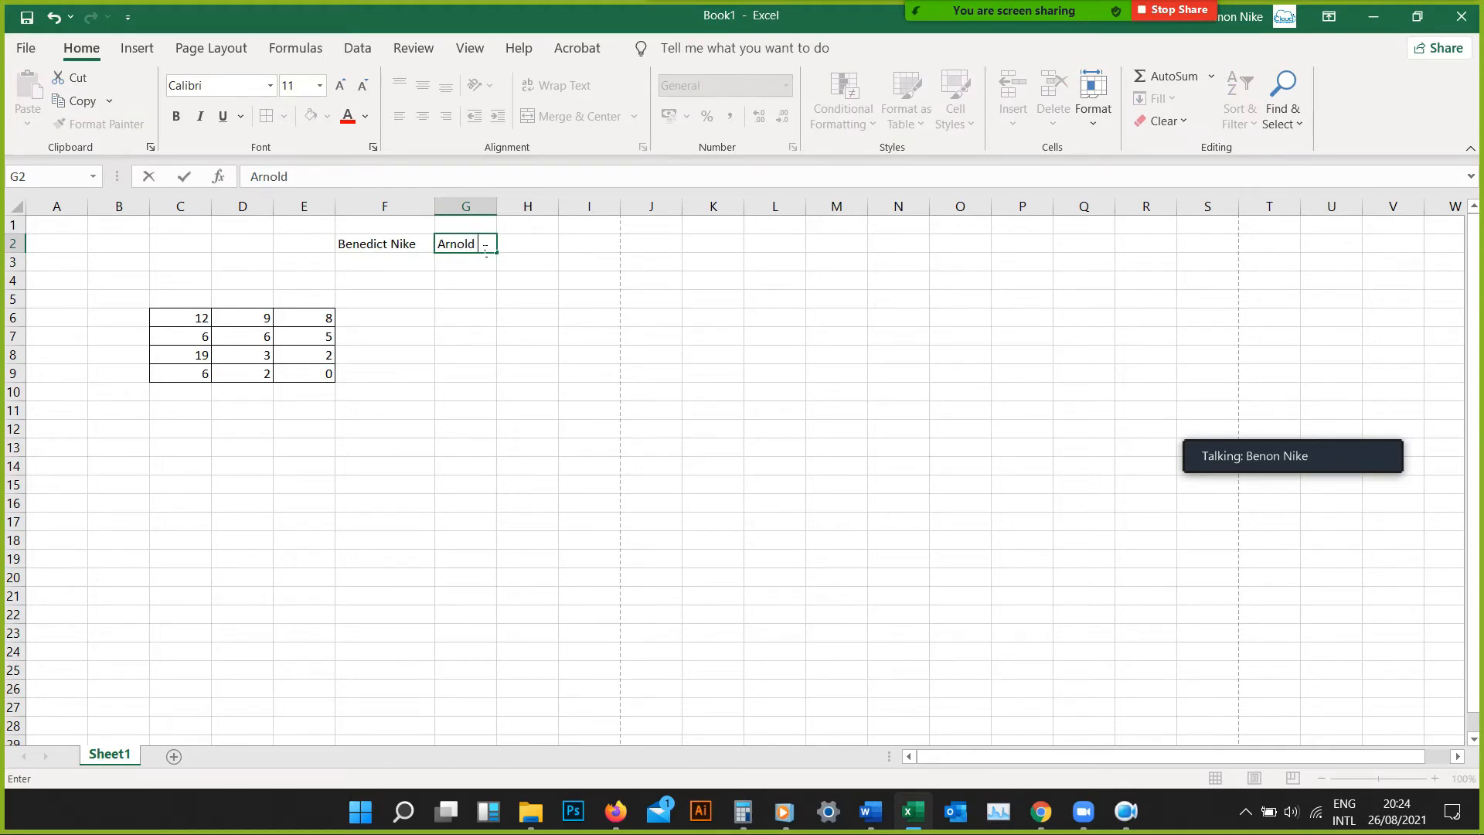
text( Schwazinigger)
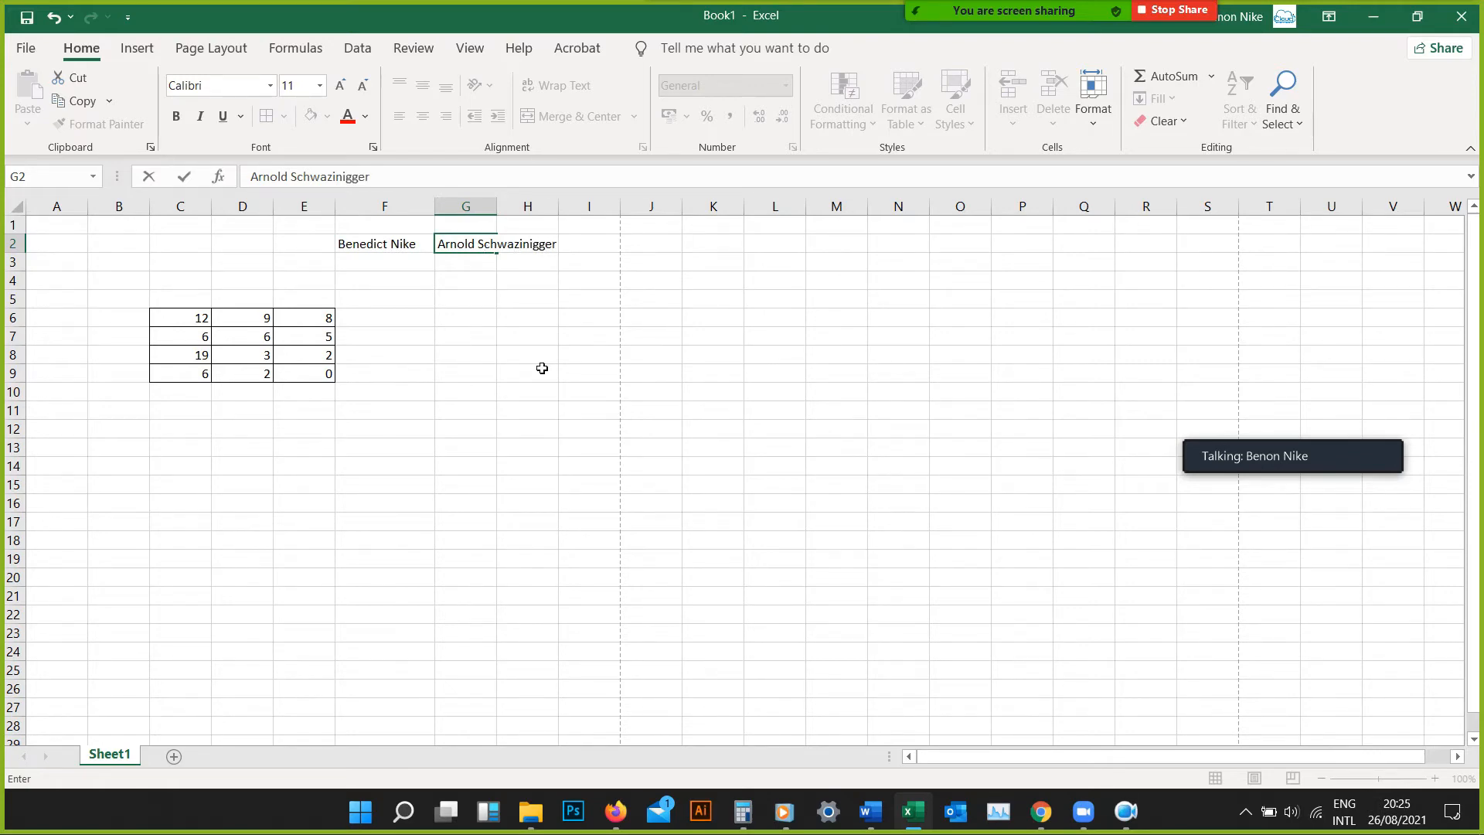
key(Return)
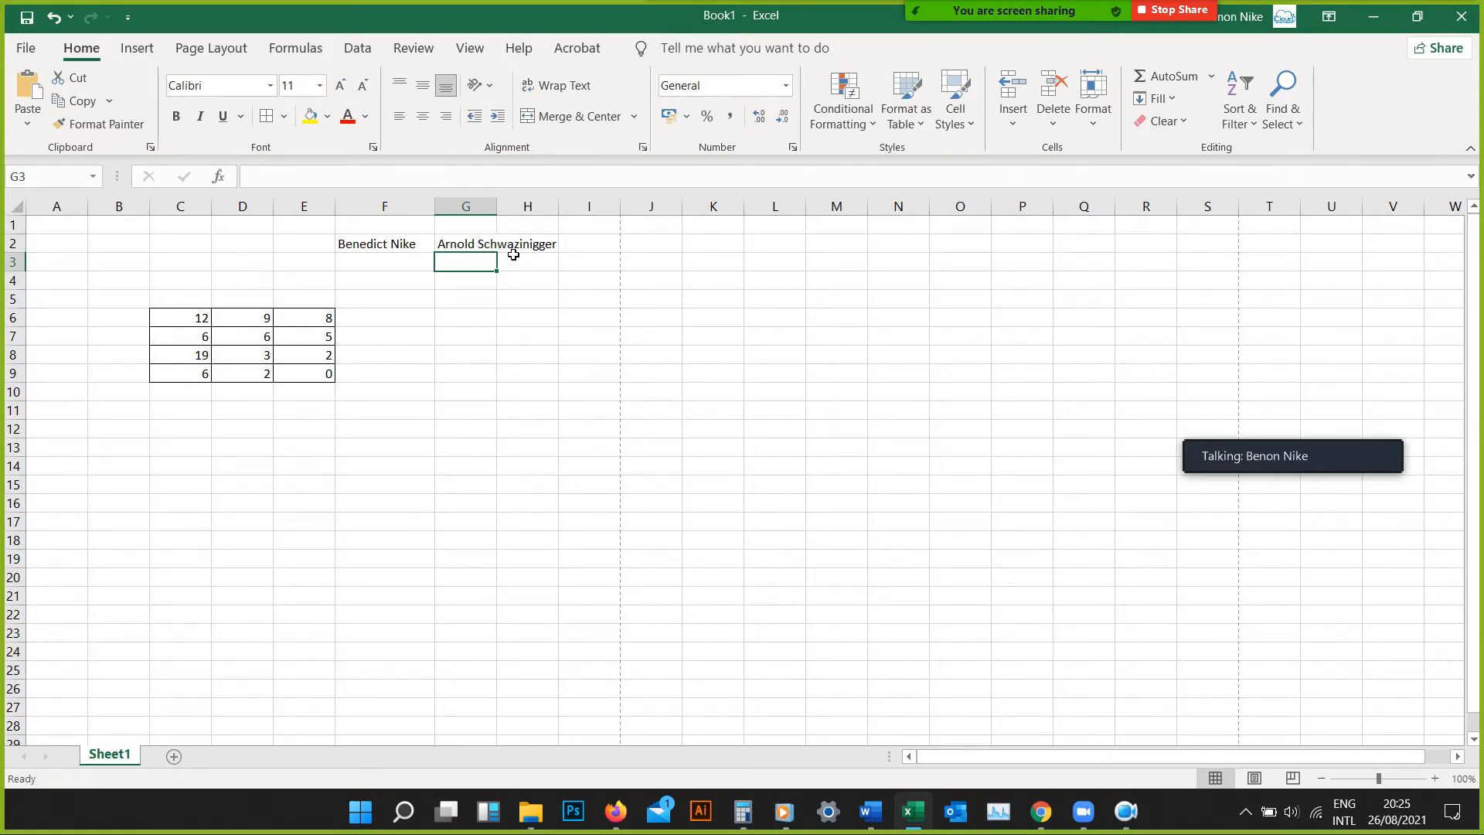
Wrap the text in cell G2 and widen column G until the surname fits on one line
click(461, 247)
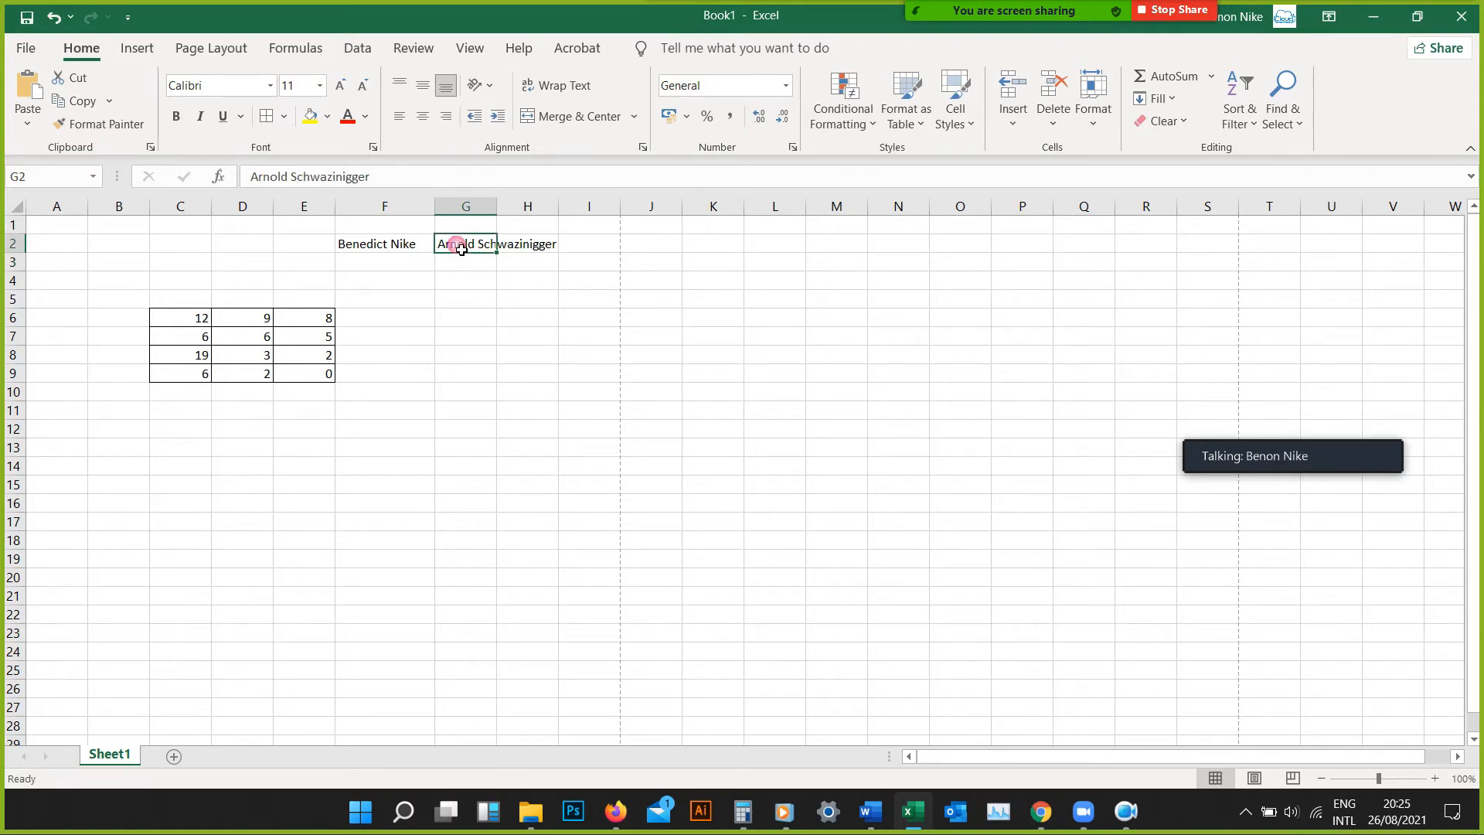
click(568, 91)
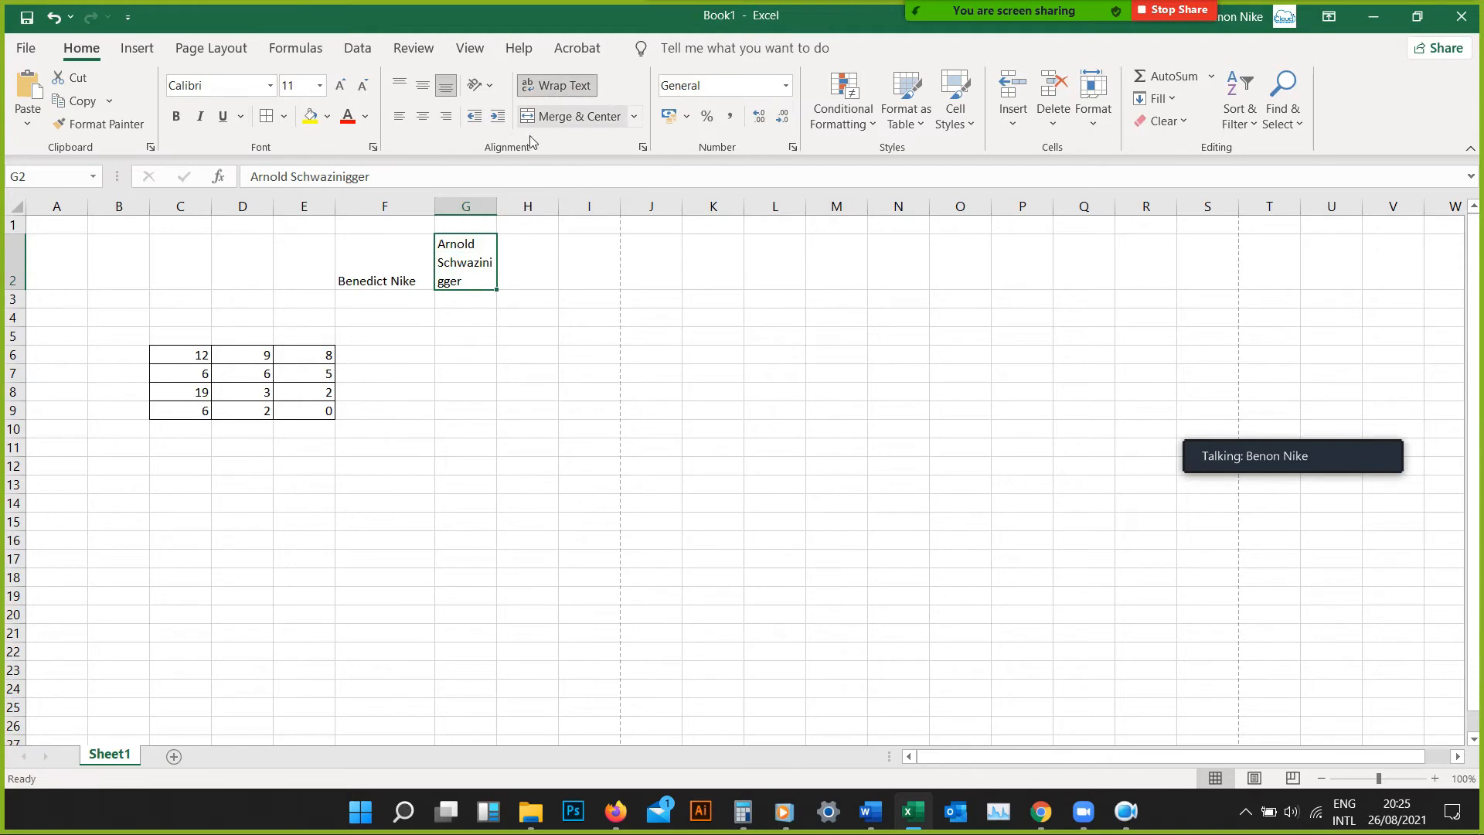
drag(510, 211, 520, 207)
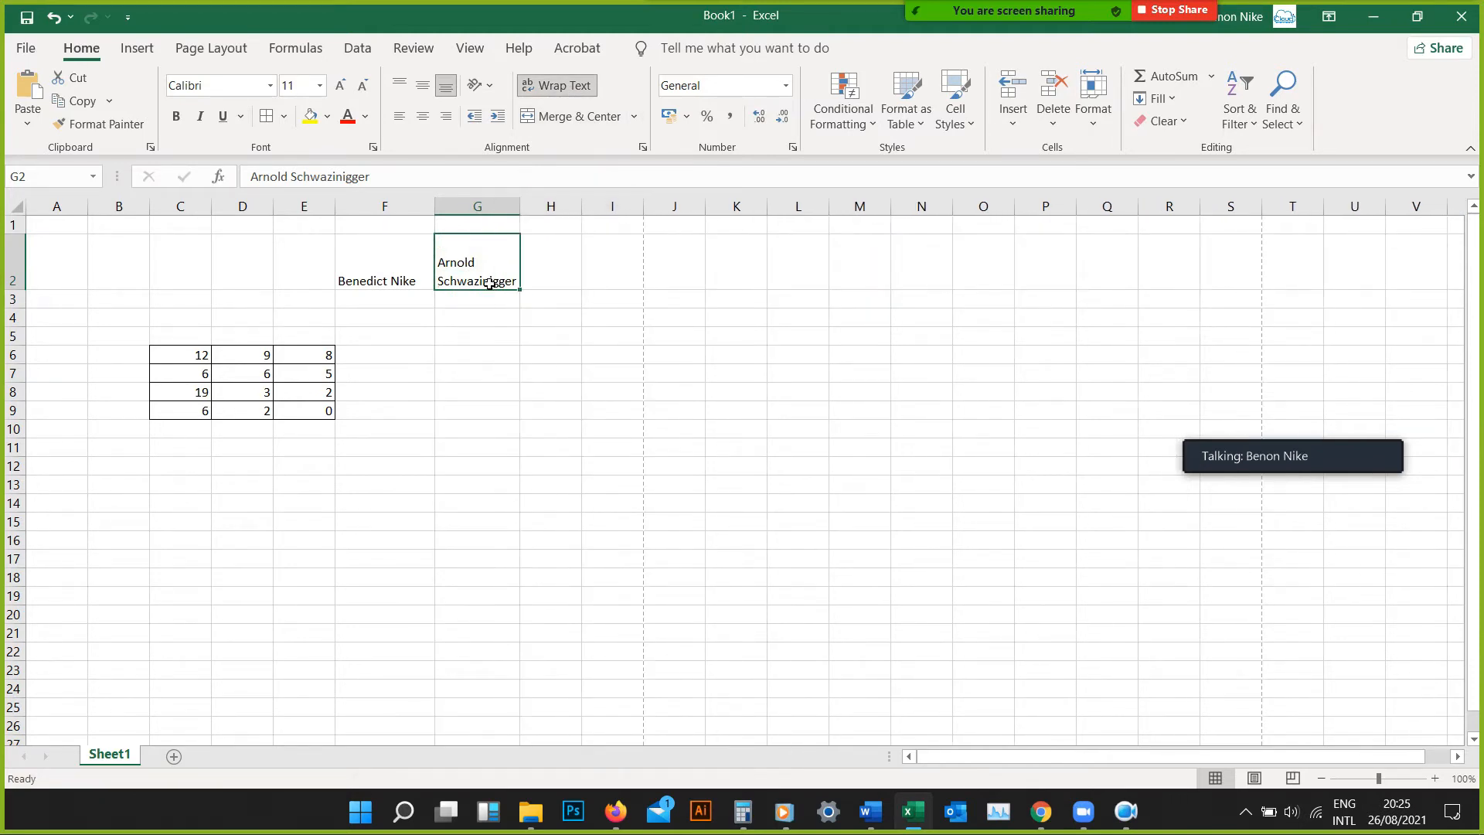
Center the wrapped name in cell G2 horizontally and select cell G4
click(46, 231)
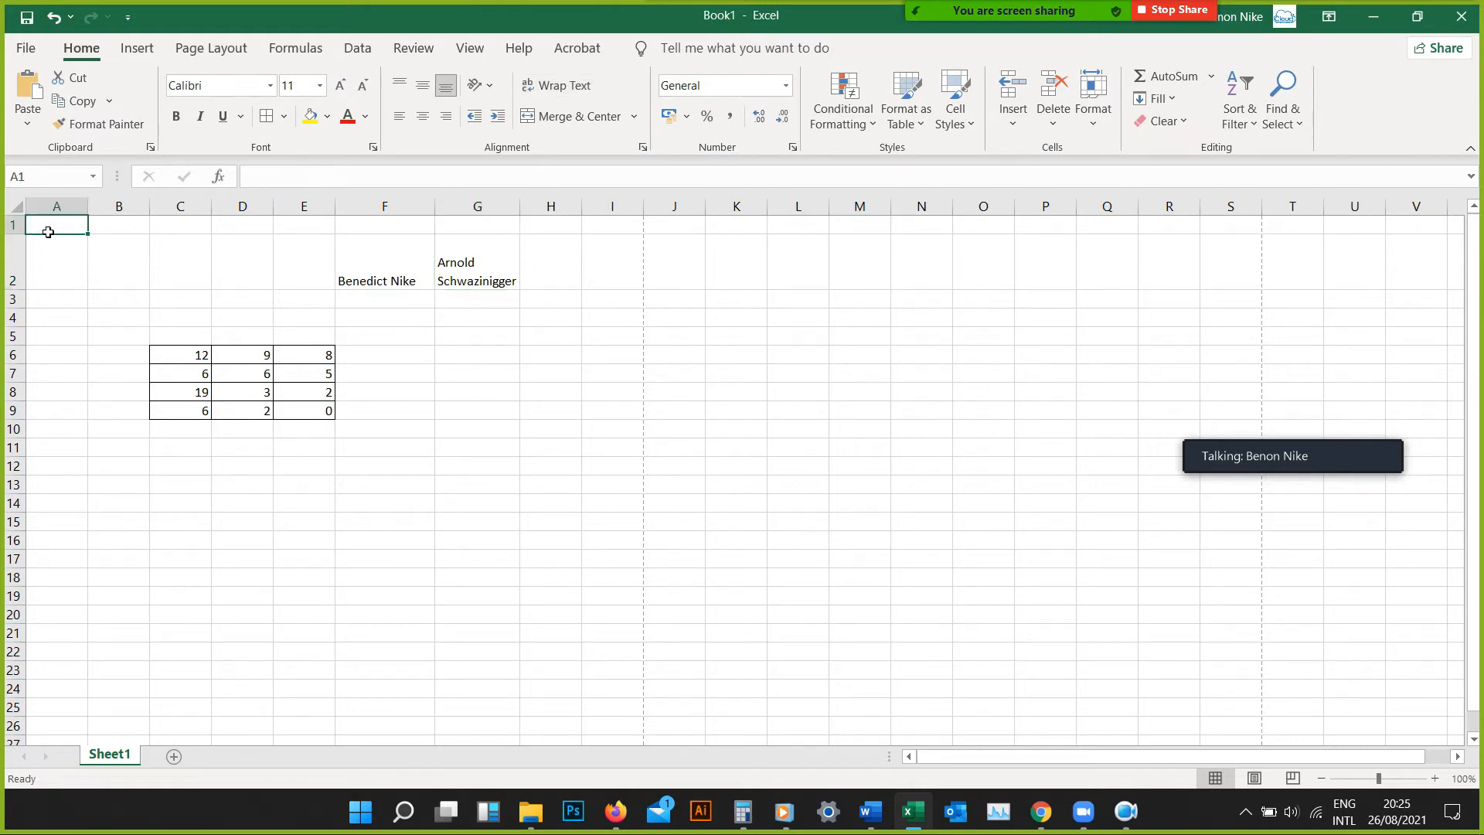
click(53, 265)
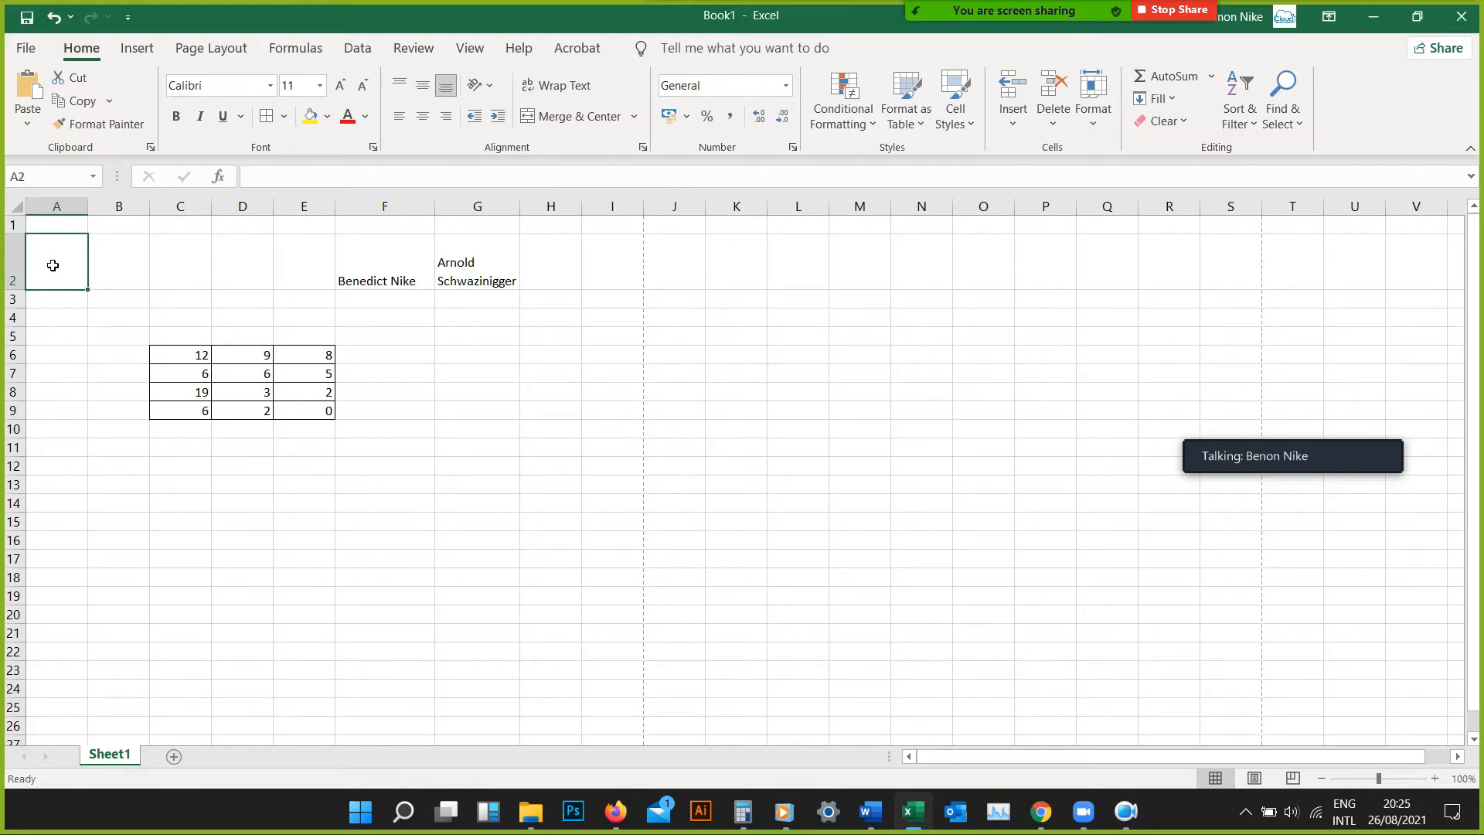
click(477, 282)
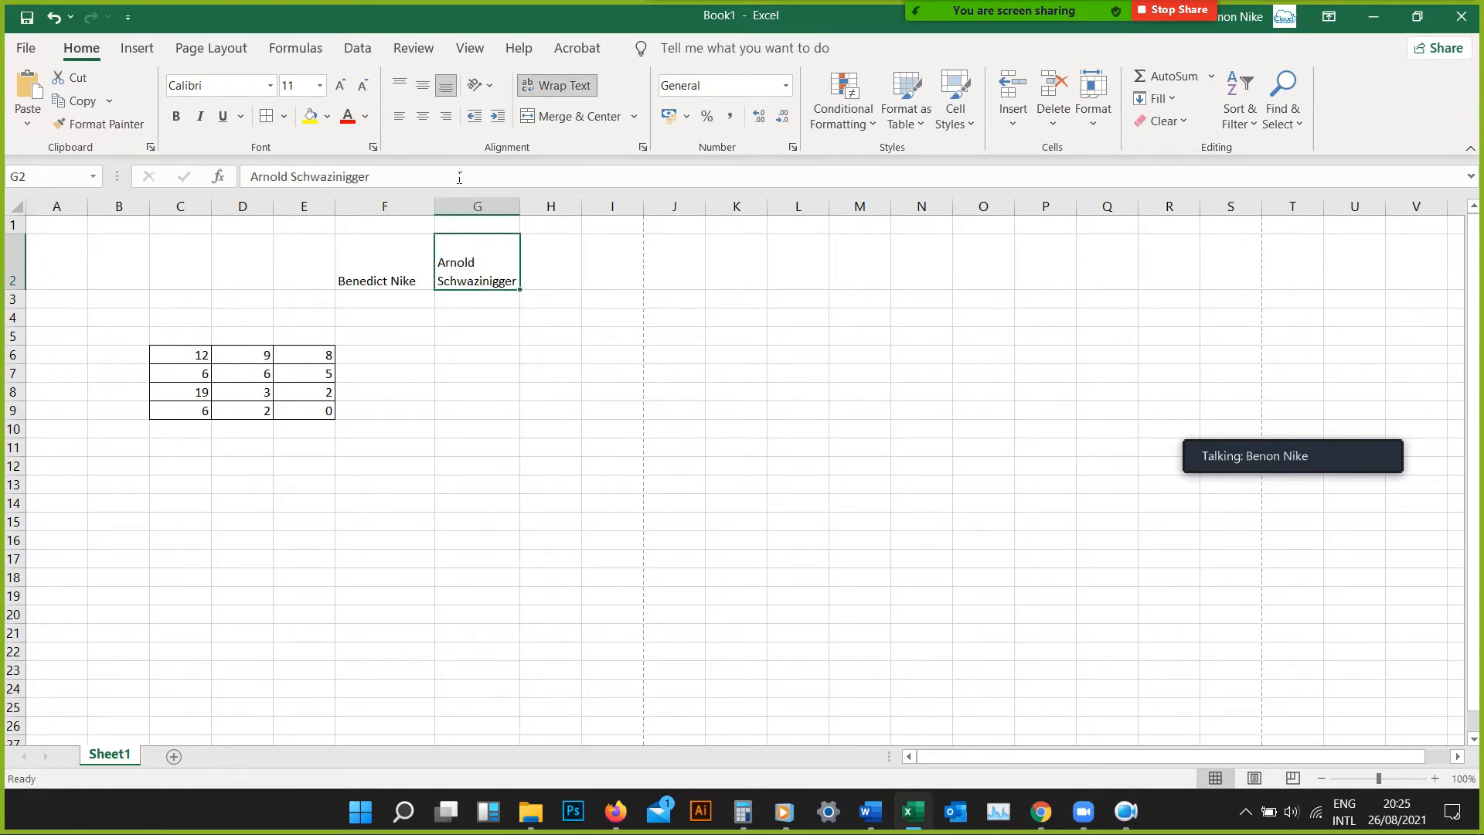
click(423, 126)
click(497, 324)
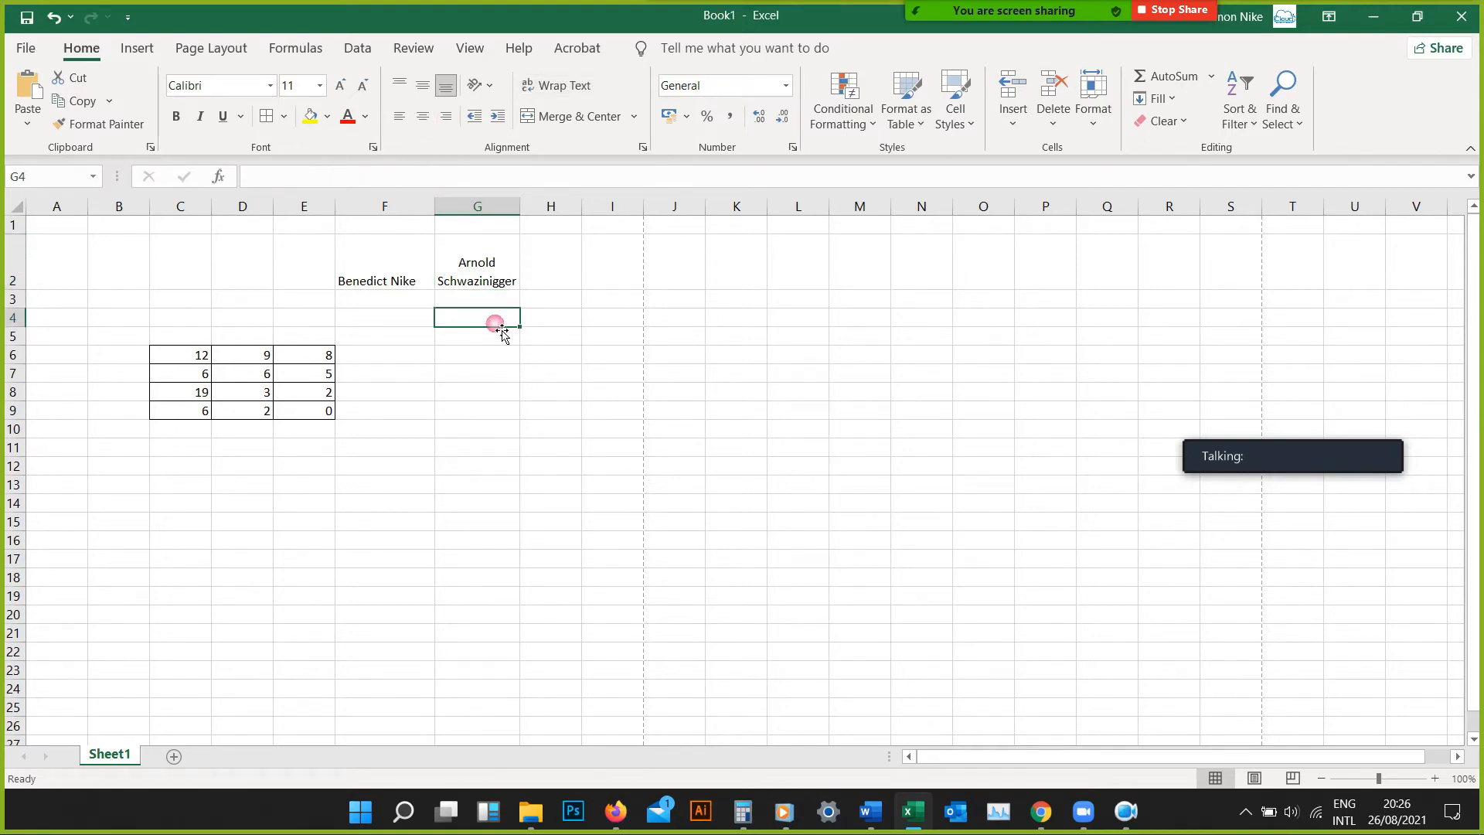
Enter a full name in cell A2 and make column A slightly narrower
click(487, 284)
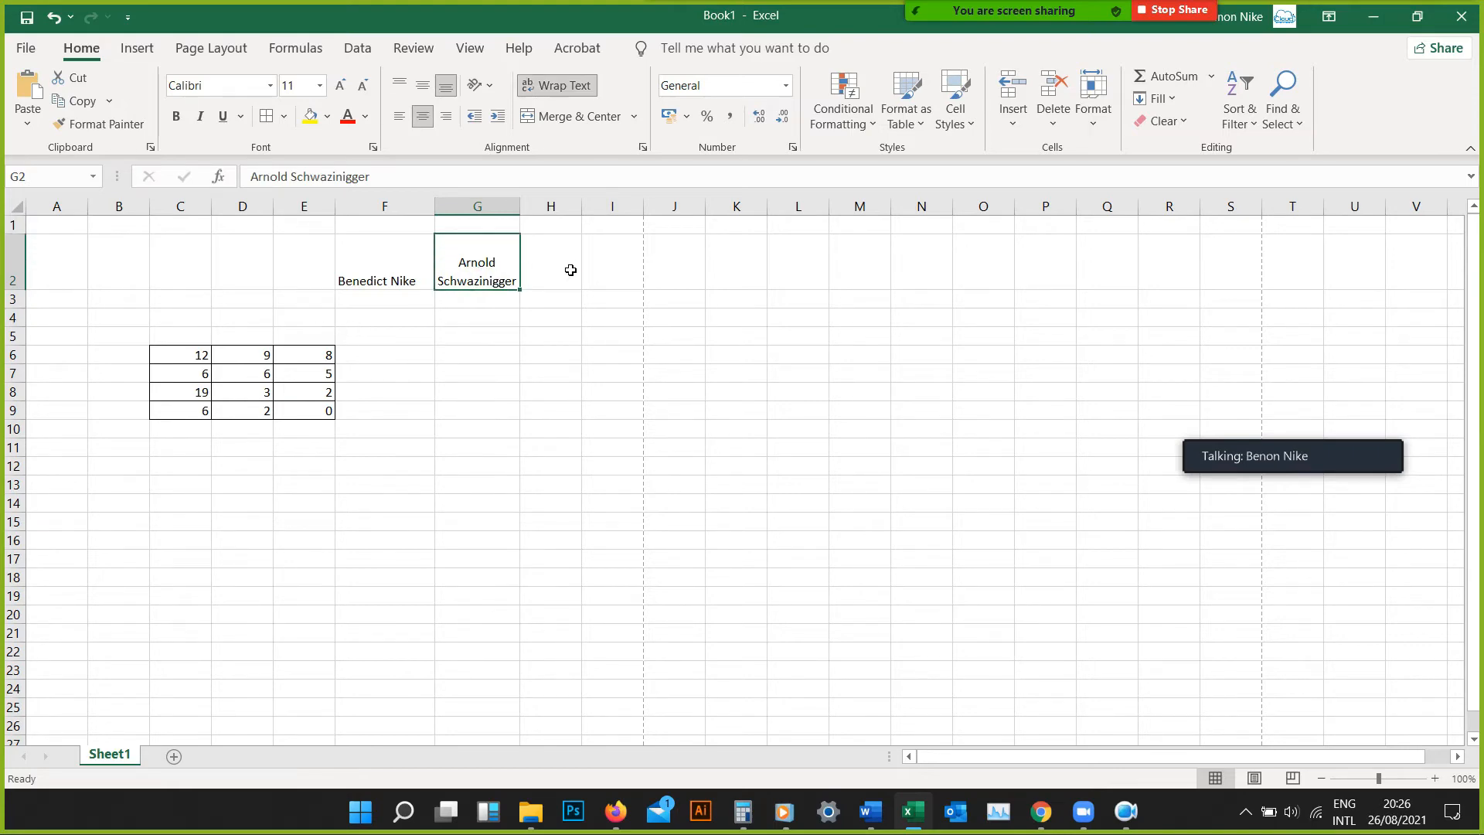
click(76, 282)
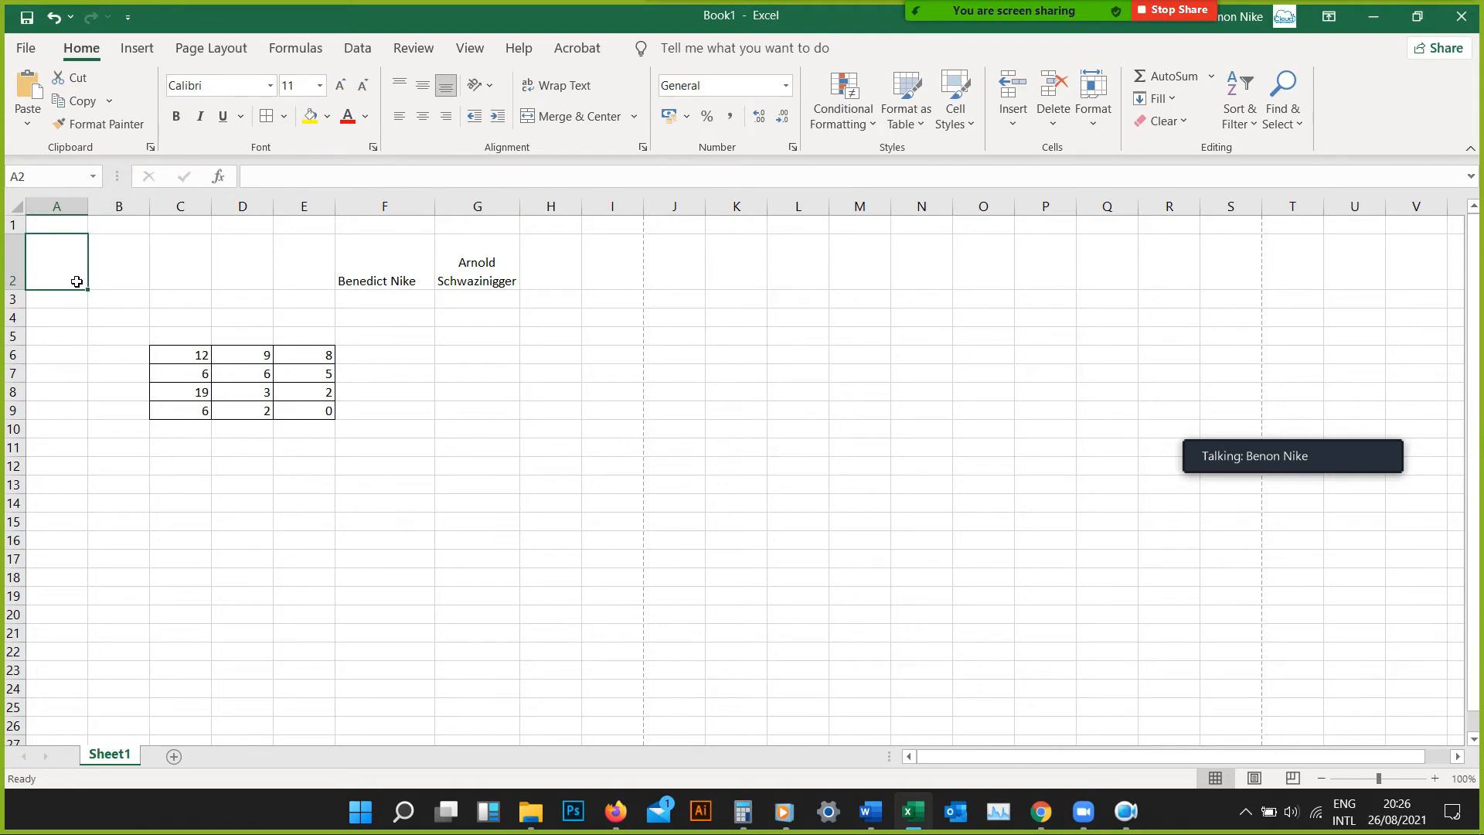
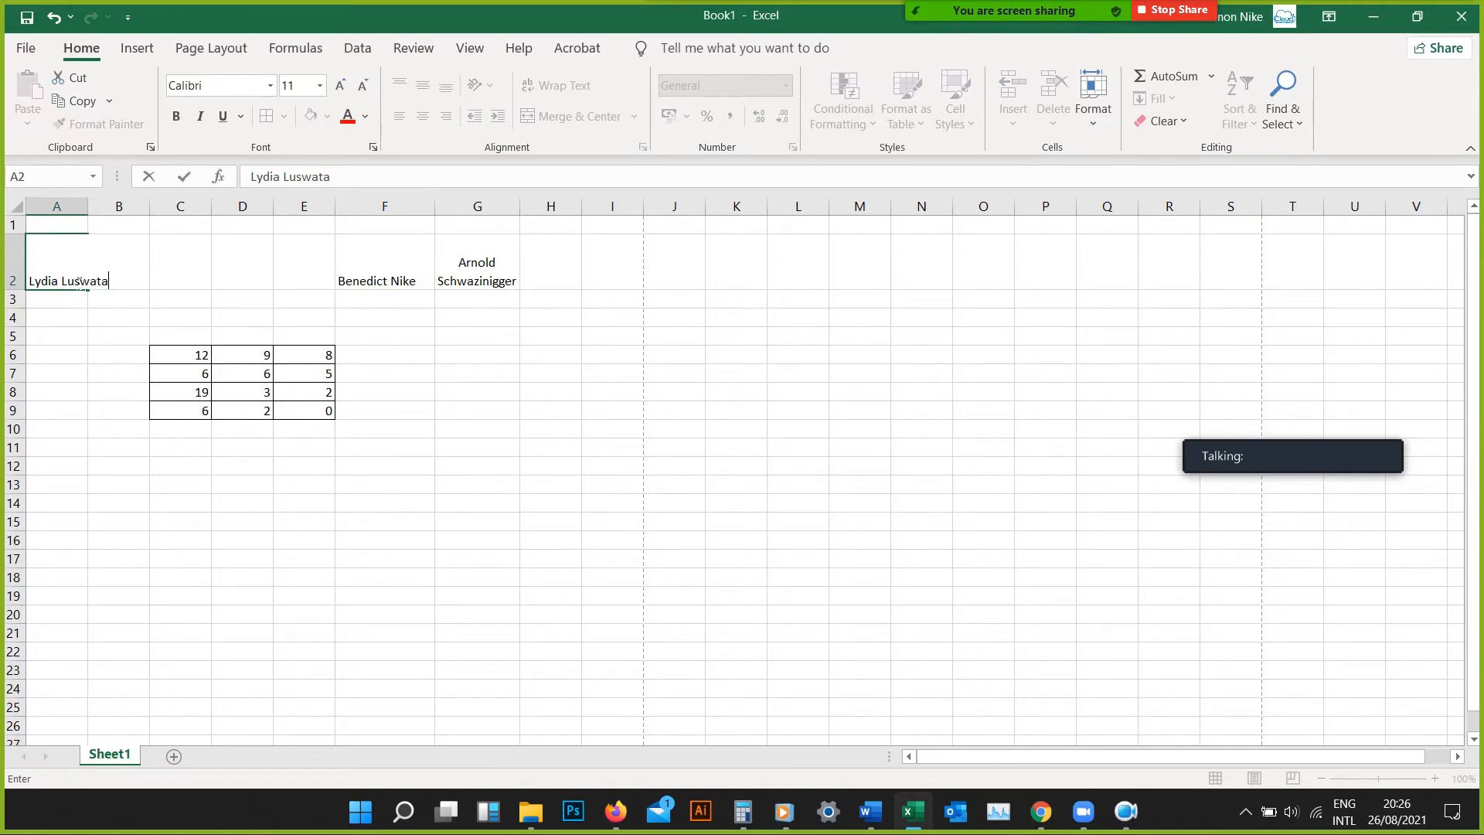
key(Return)
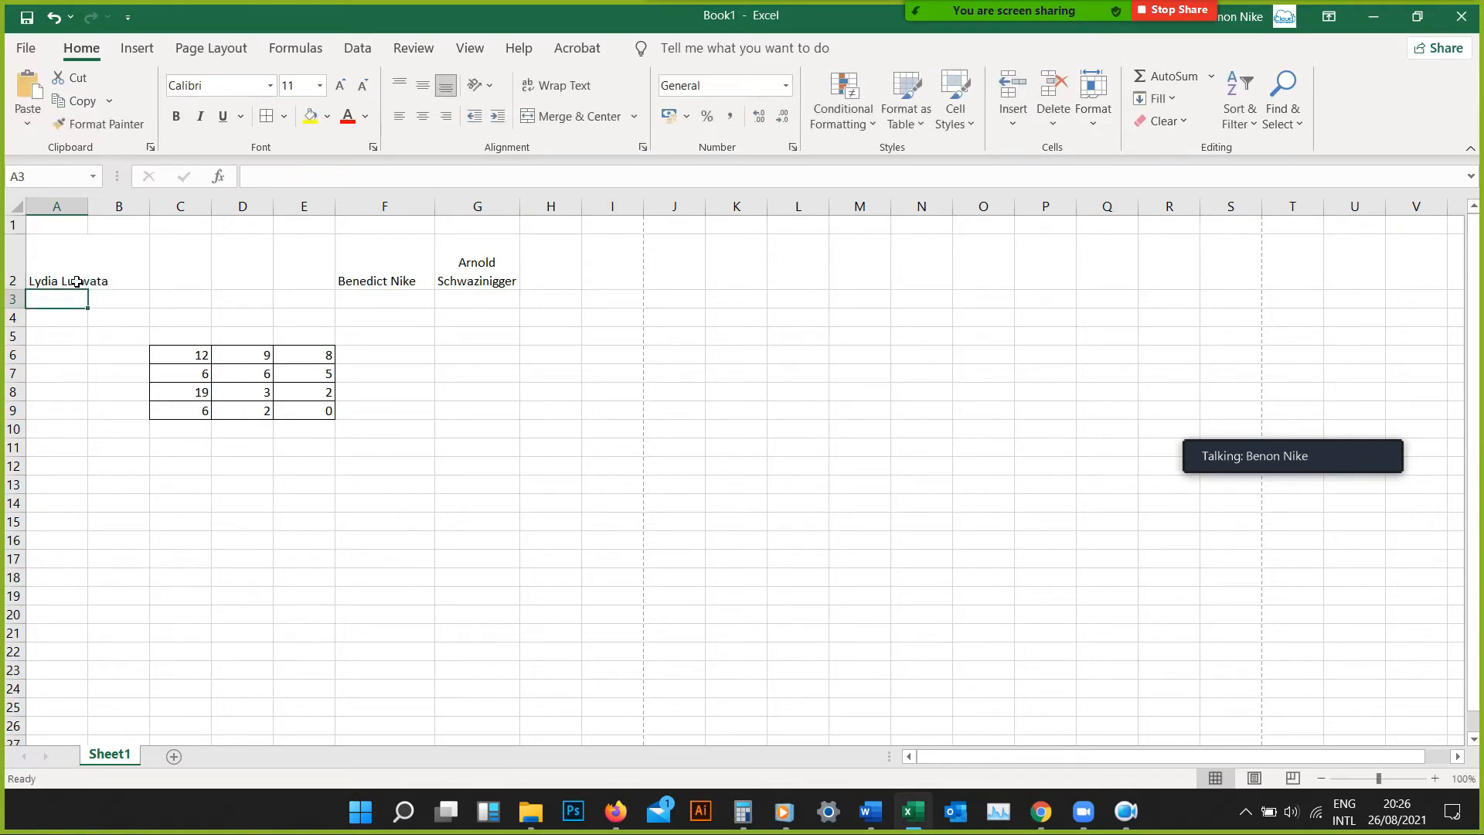
click(81, 284)
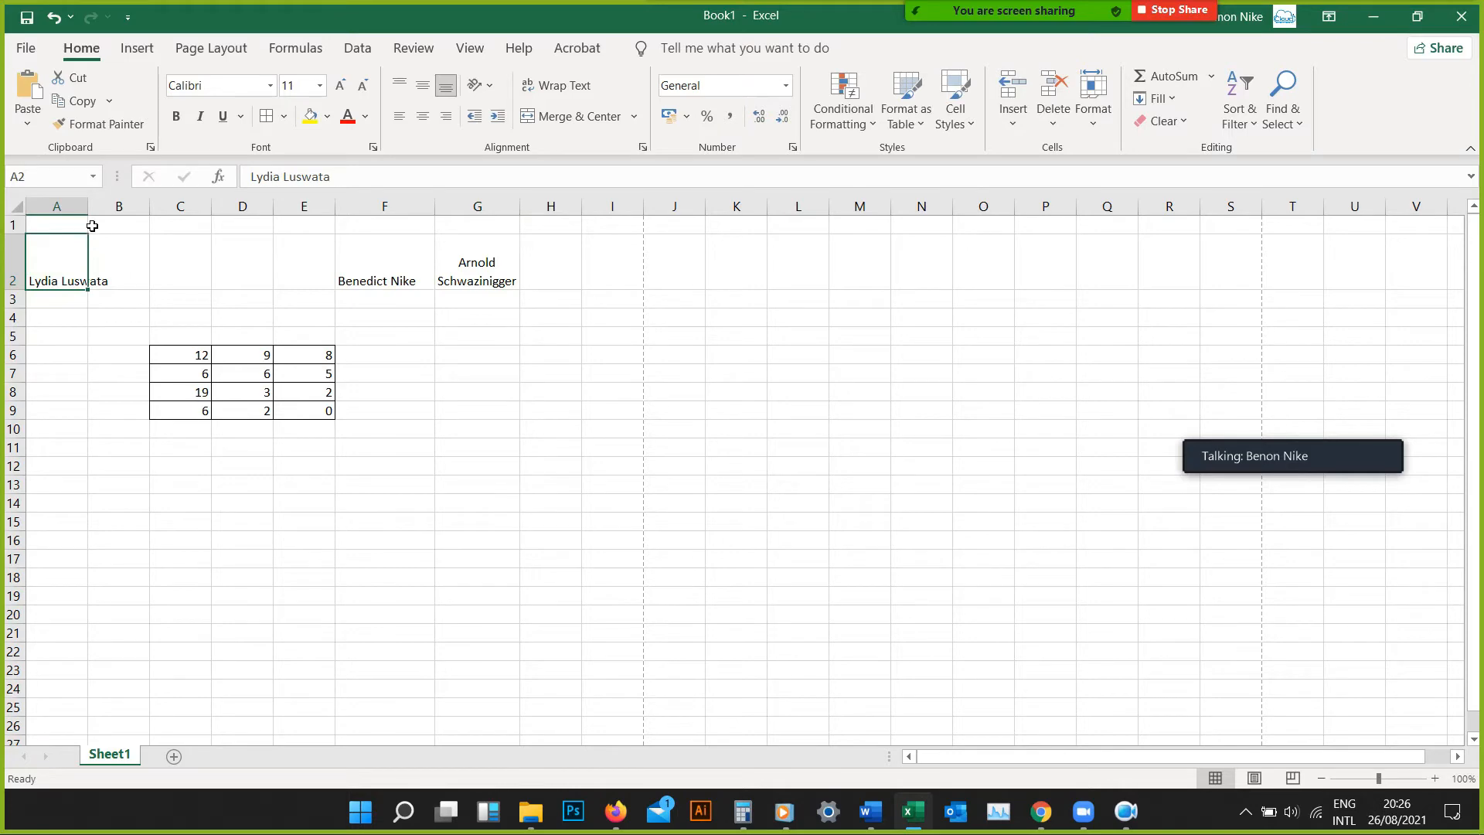
drag(87, 206, 86, 223)
click(57, 266)
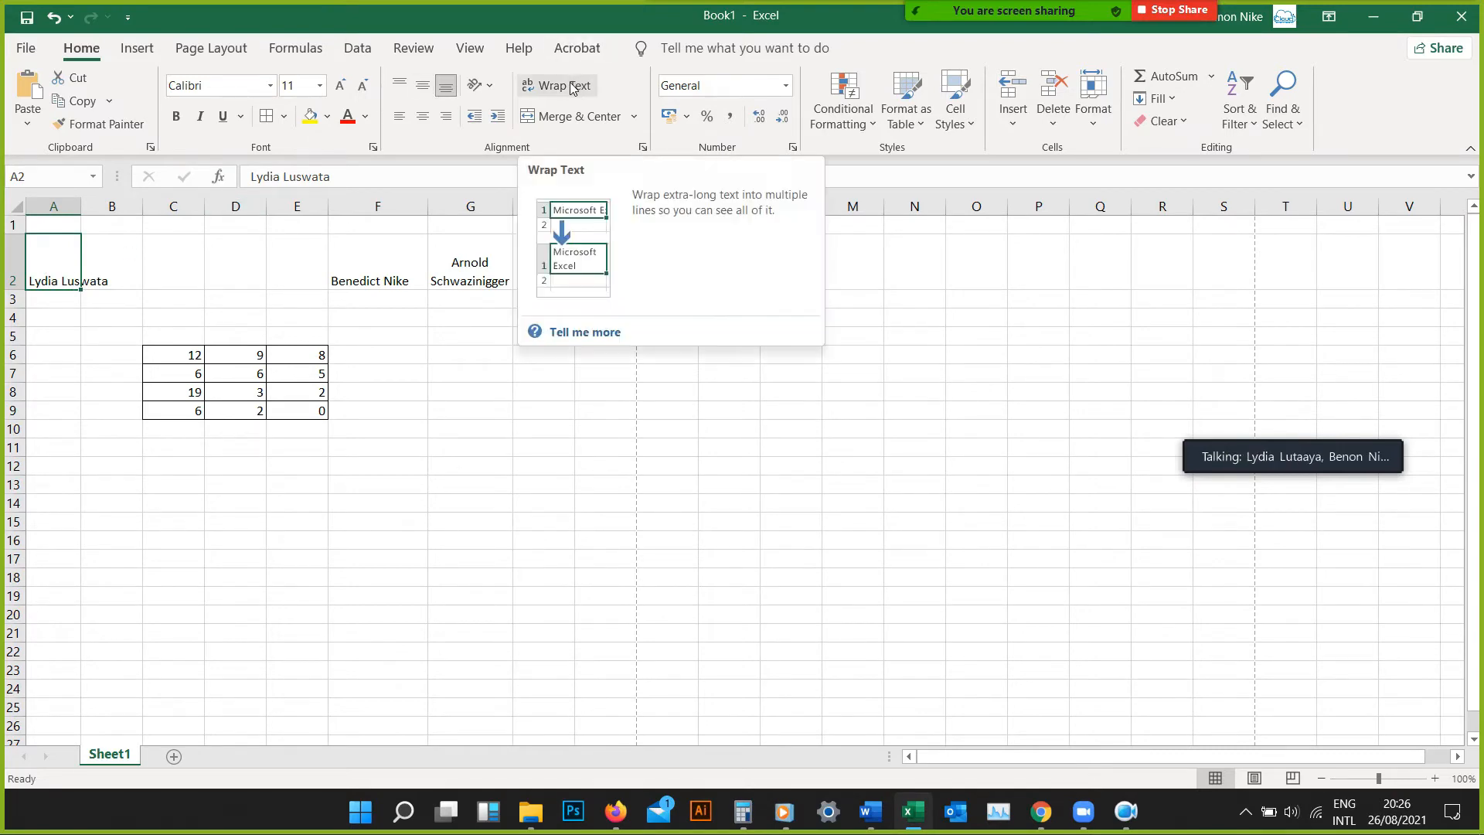
Correct the surname in cell A2, with the full name wrapped and centered horizontally
click(54, 280)
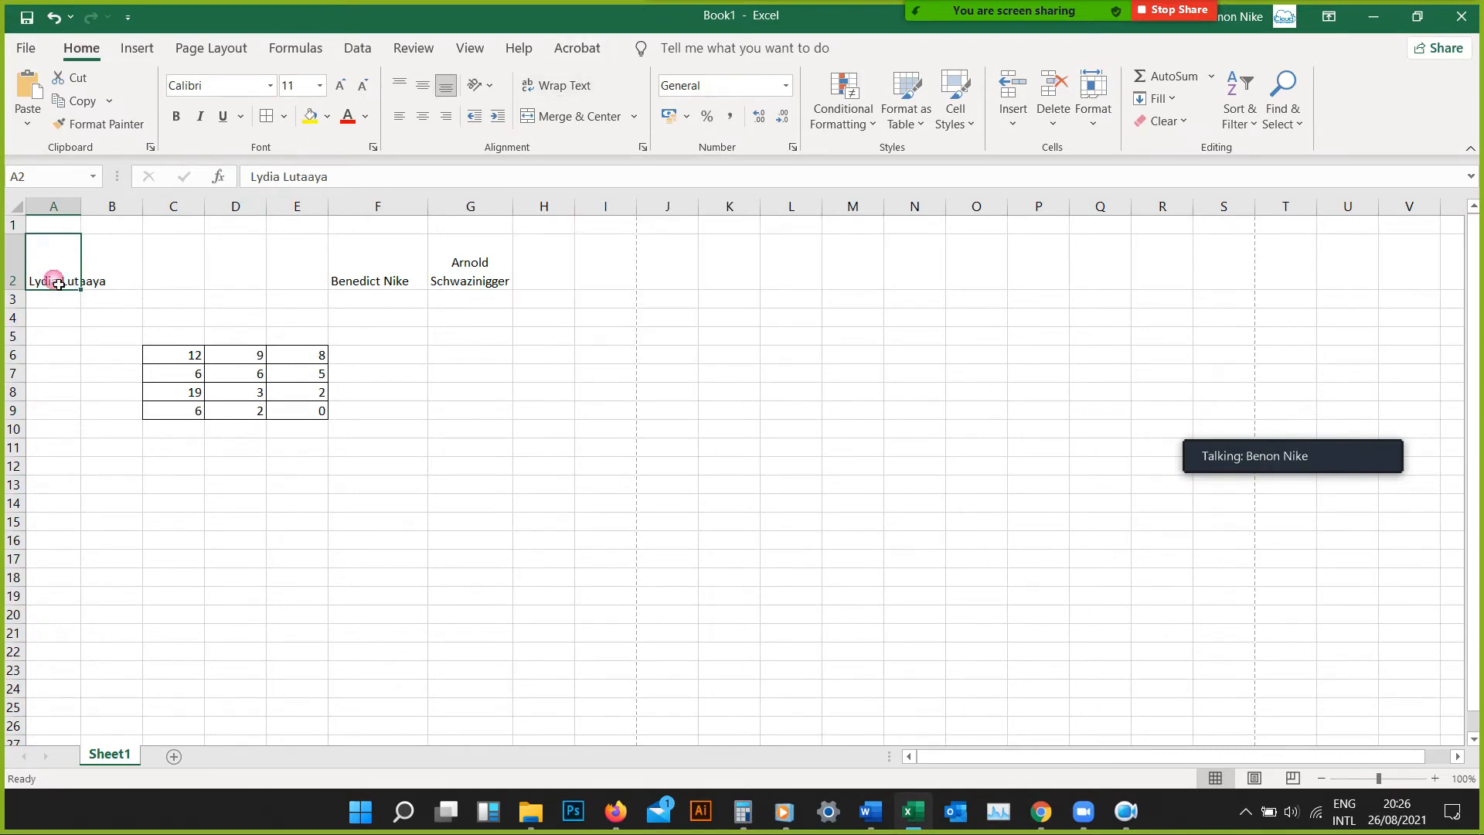
click(554, 87)
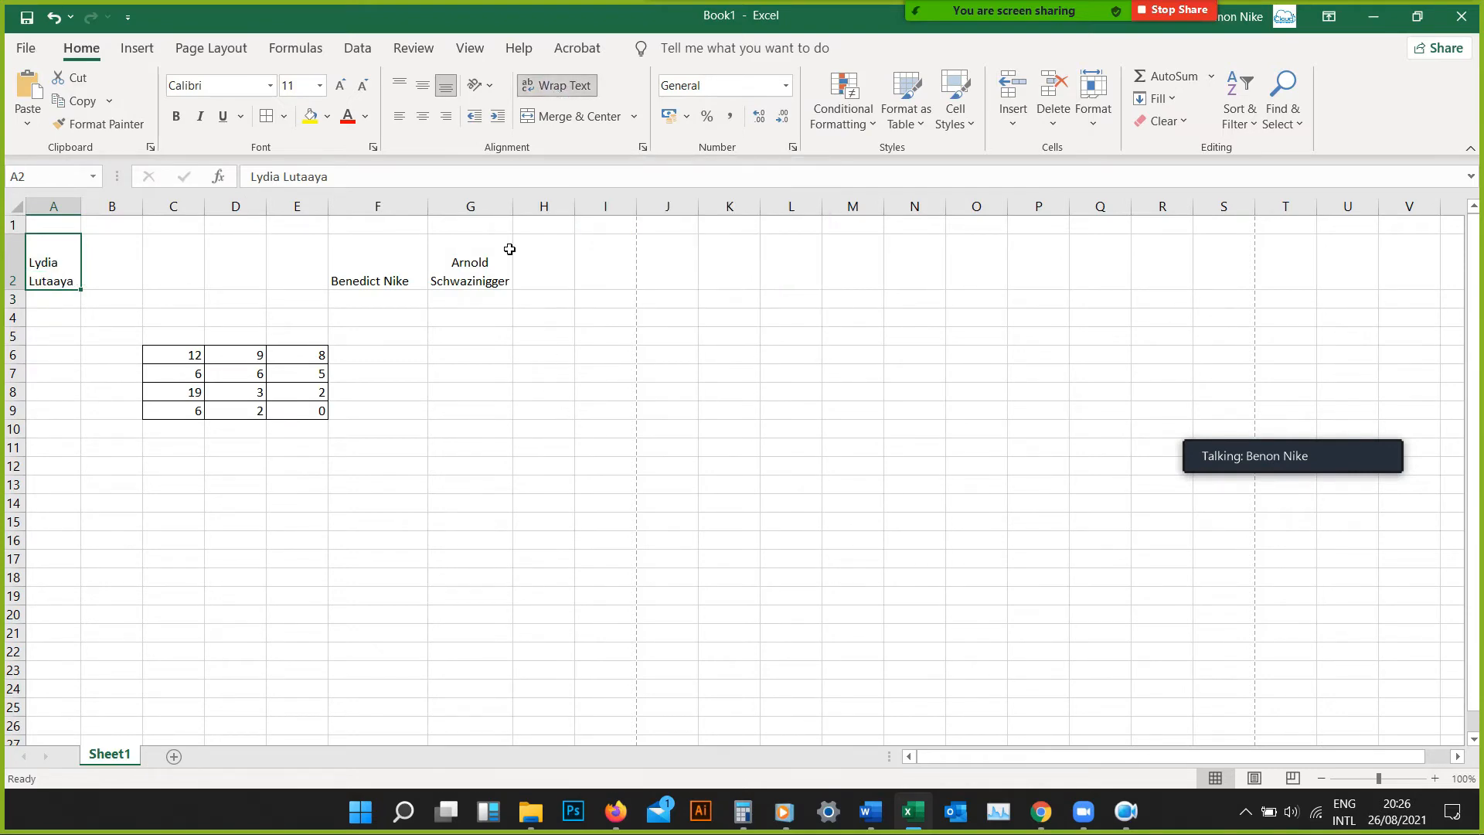
click(423, 116)
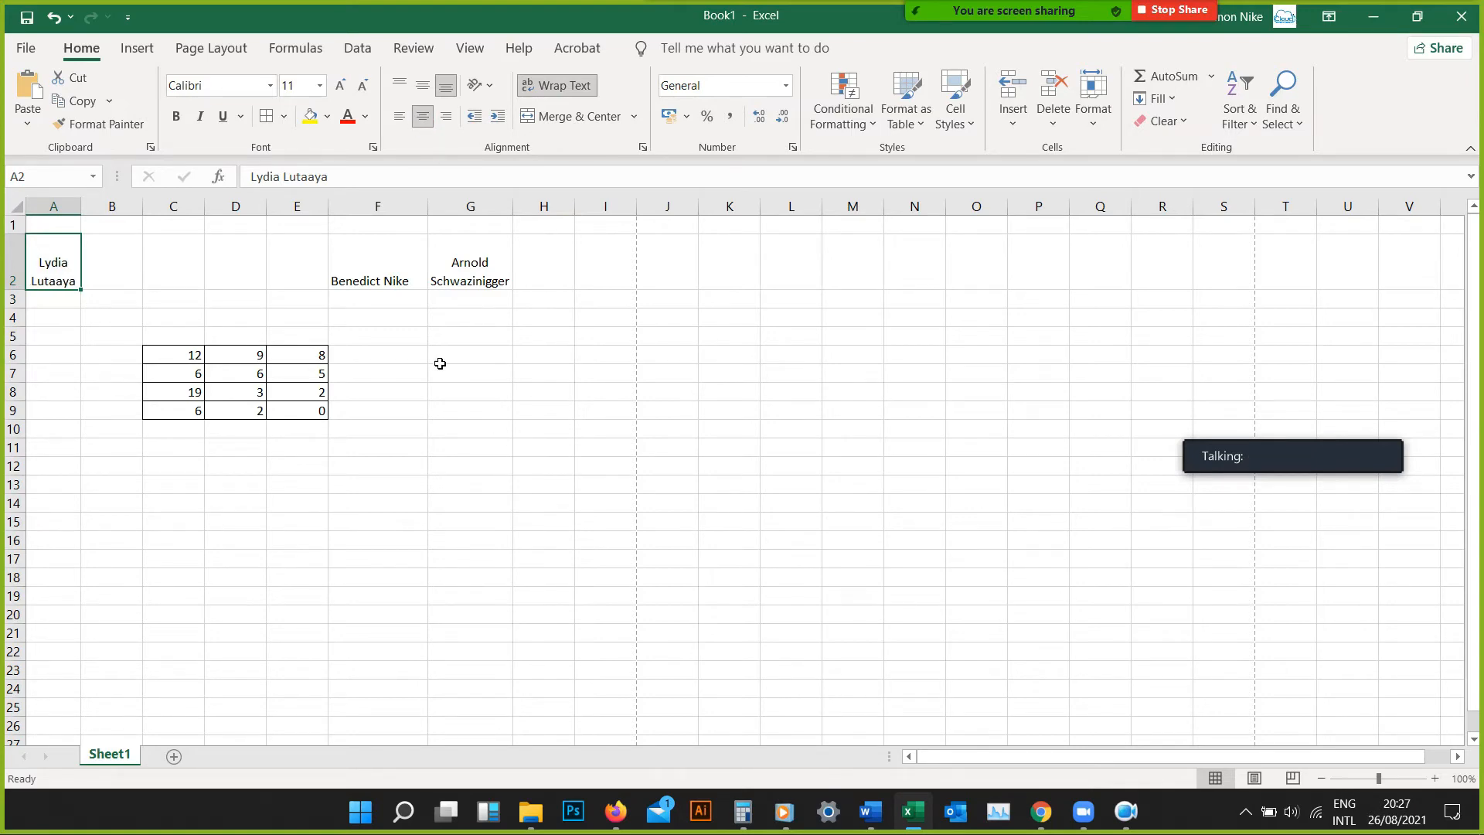
Wrap and horizontally center the name in cell F2, narrowing column F so it splits over two lines
click(392, 274)
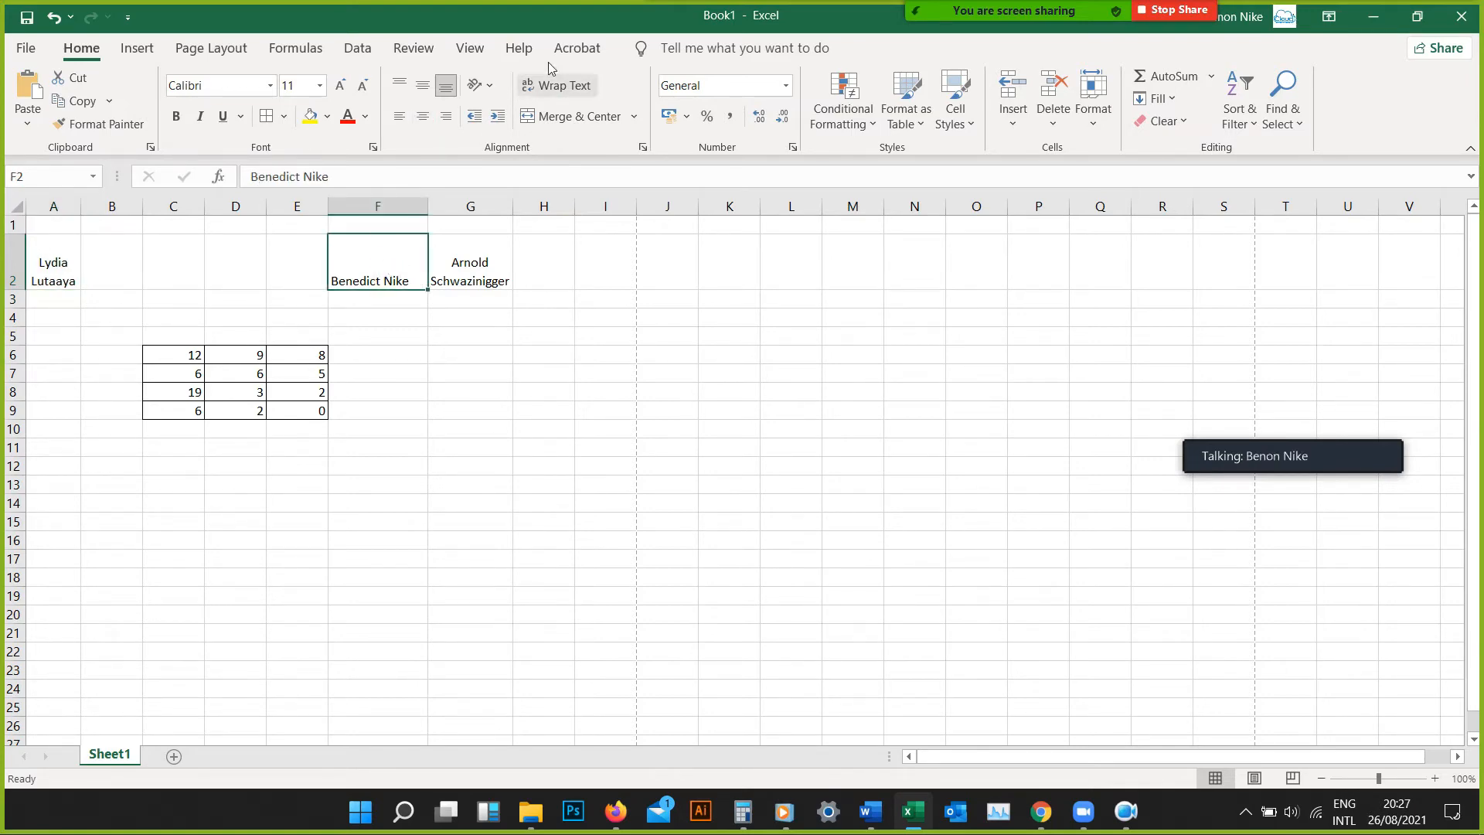
click(561, 86)
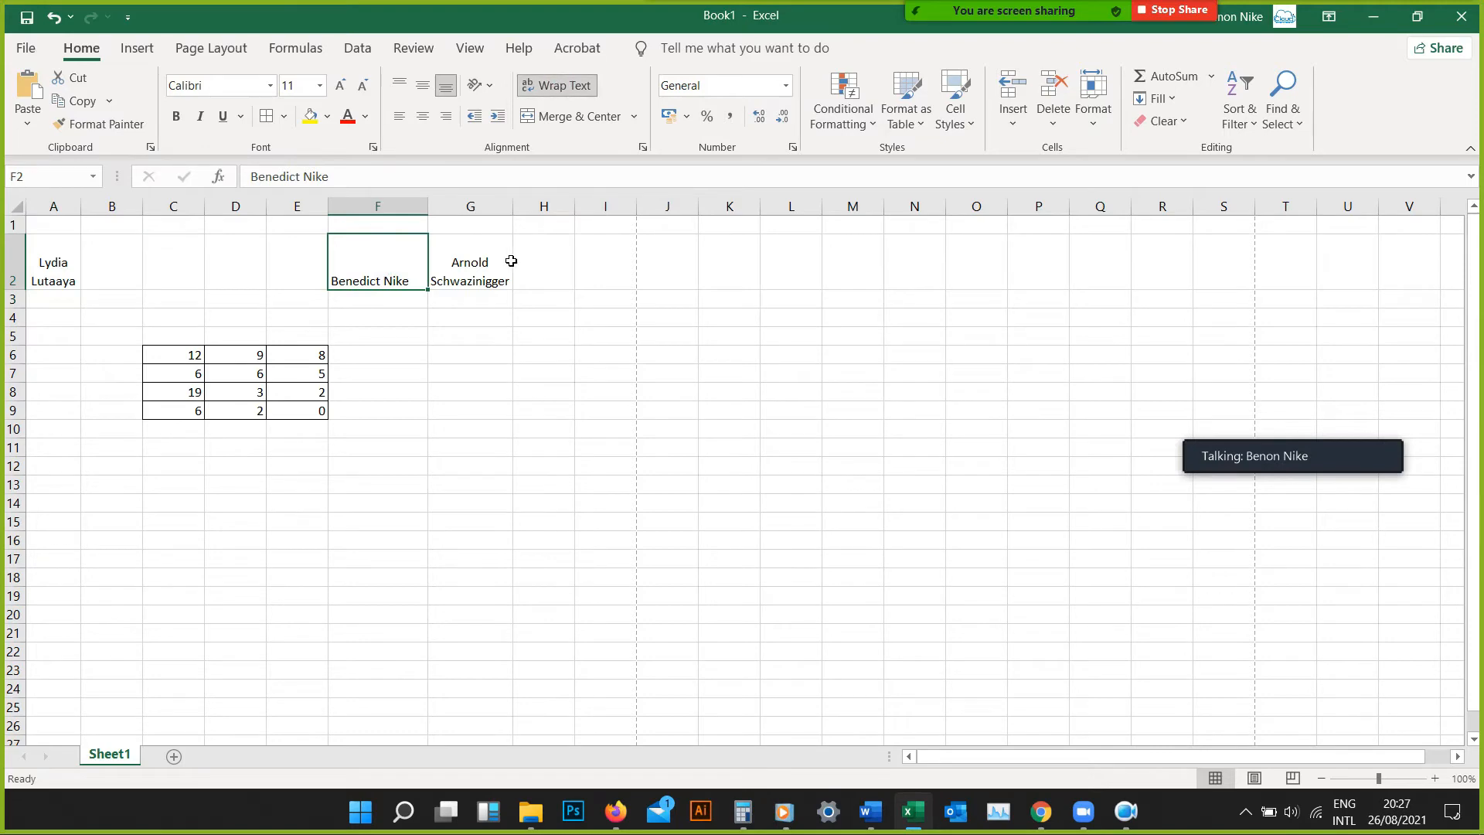
drag(430, 215, 400, 215)
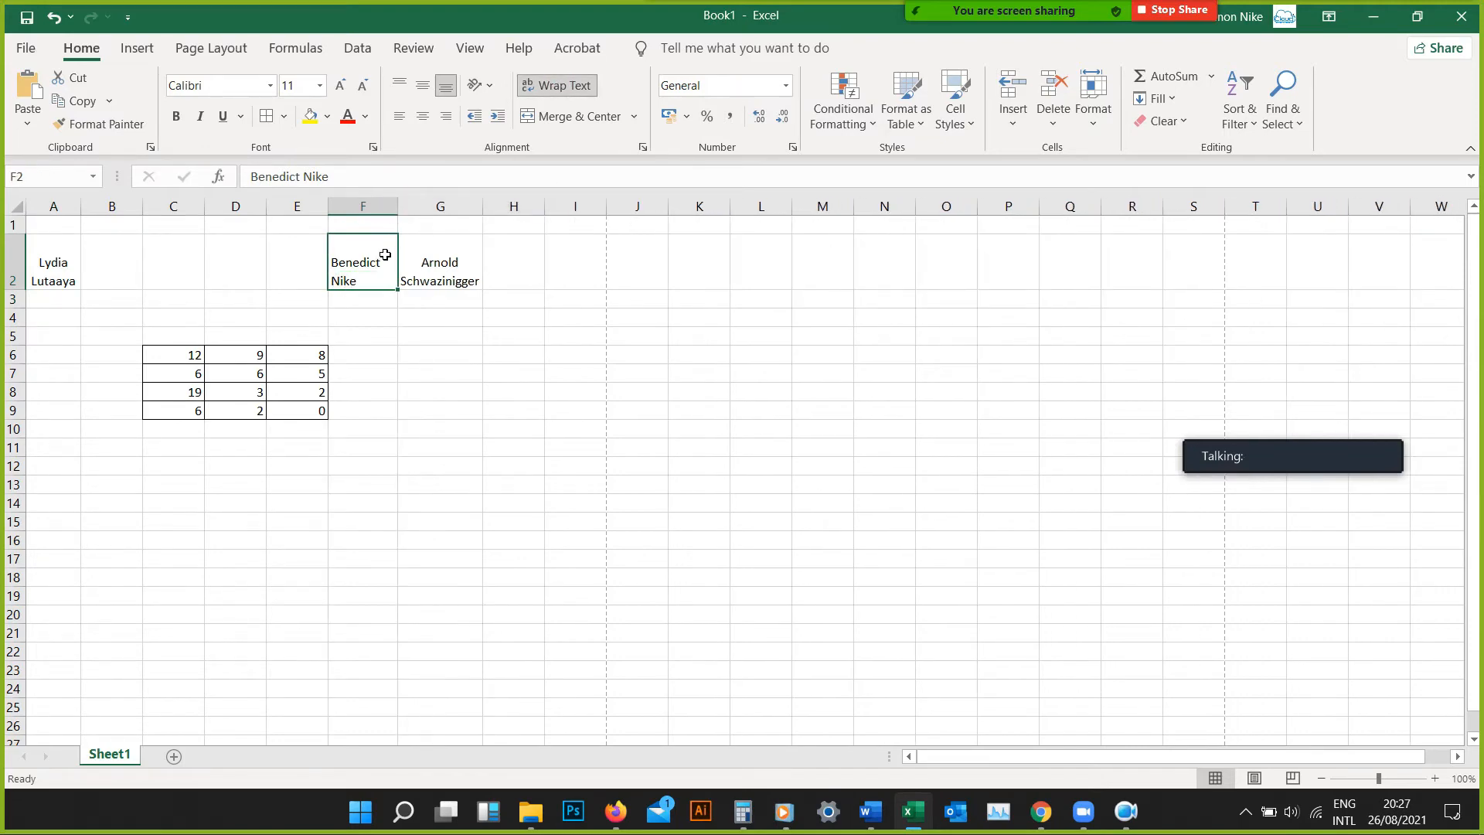
click(423, 117)
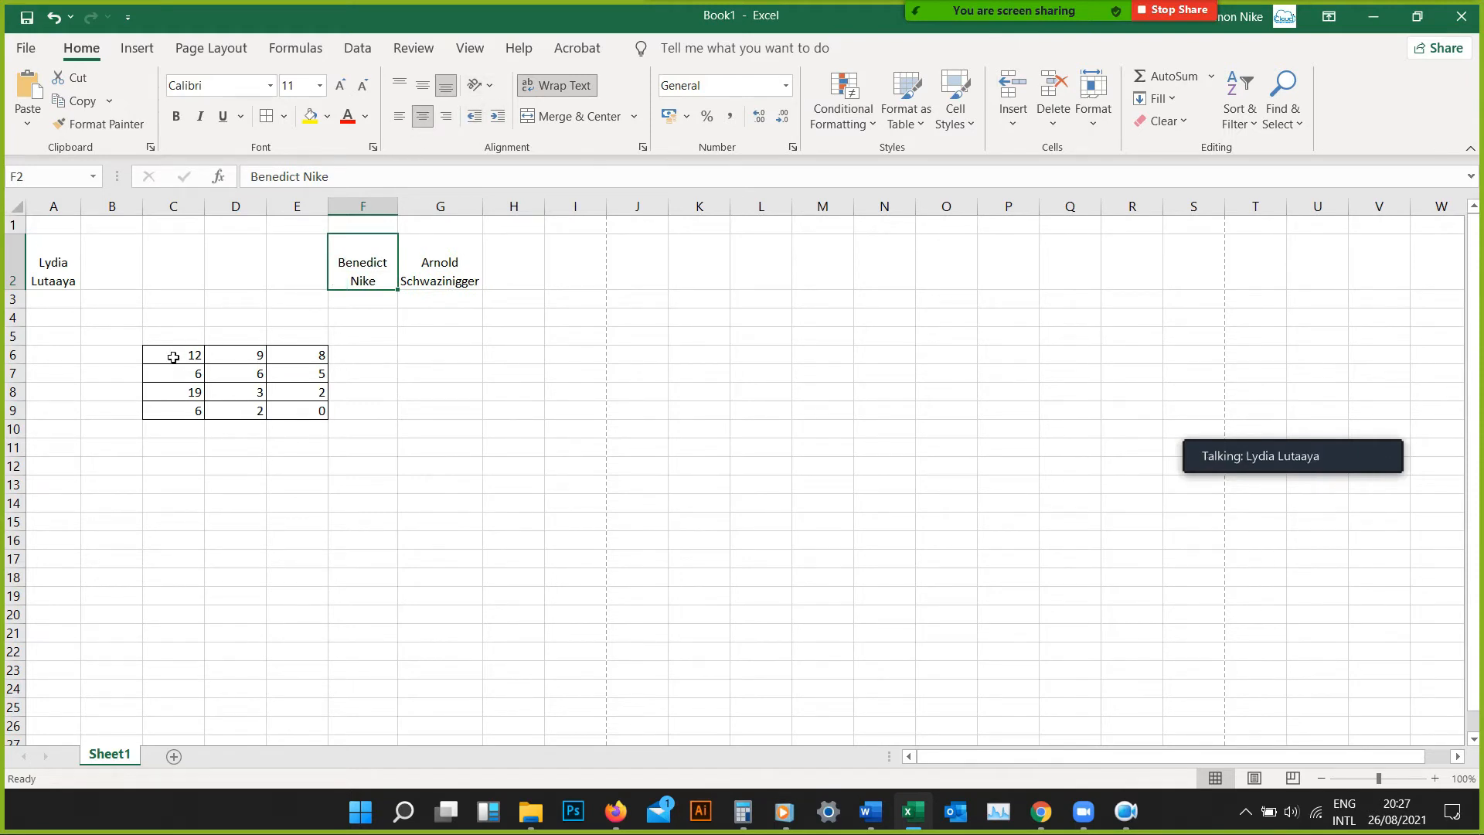
Select cells A2:H2, switch text wrapping off and back on, and left-align the names
click(63, 280)
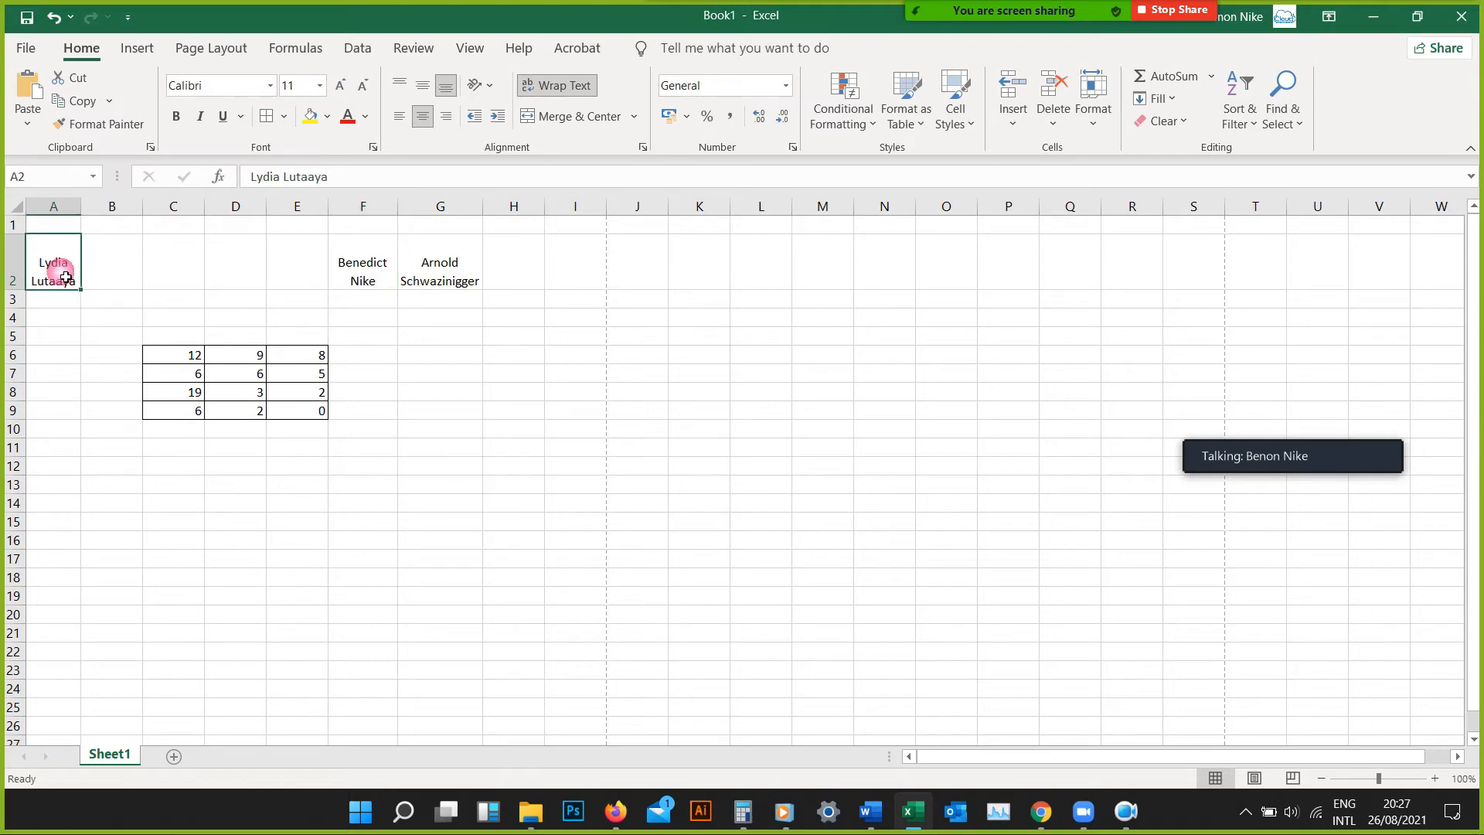
drag(65, 275, 511, 288)
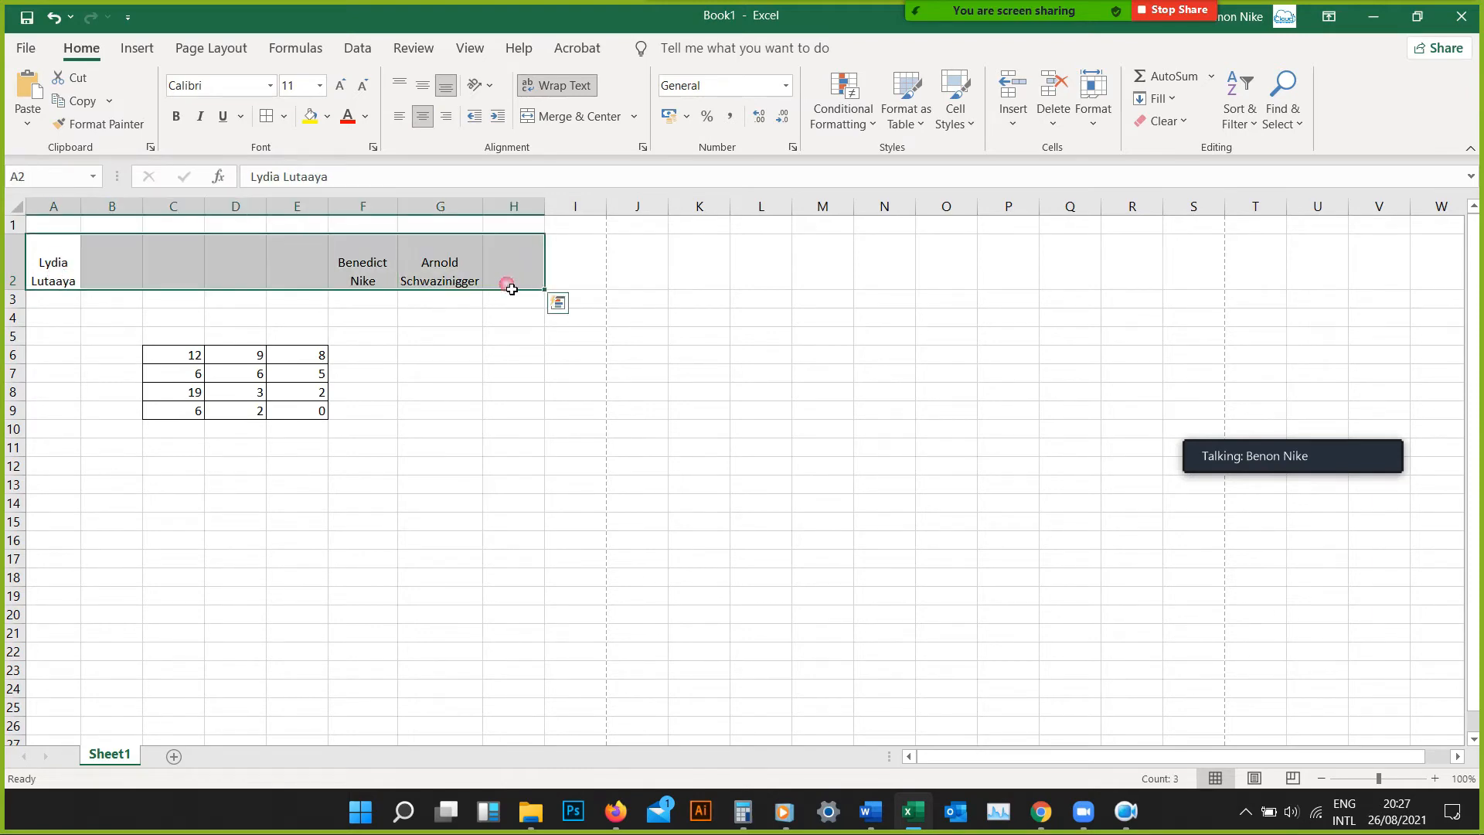
click(554, 87)
click(554, 87)
click(400, 118)
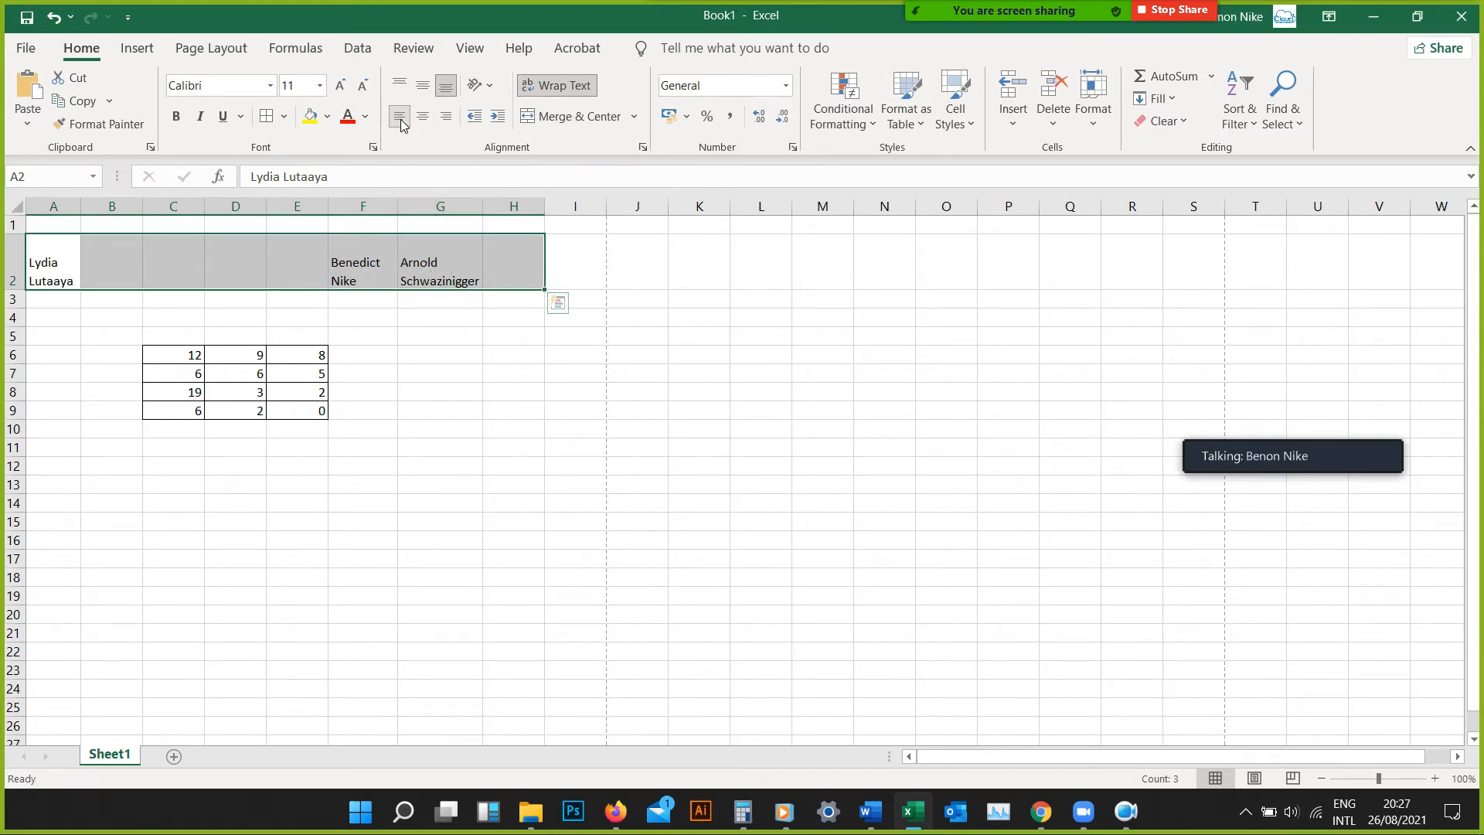
Try merging and centering cells A2:H2, and undo the merge
click(545, 118)
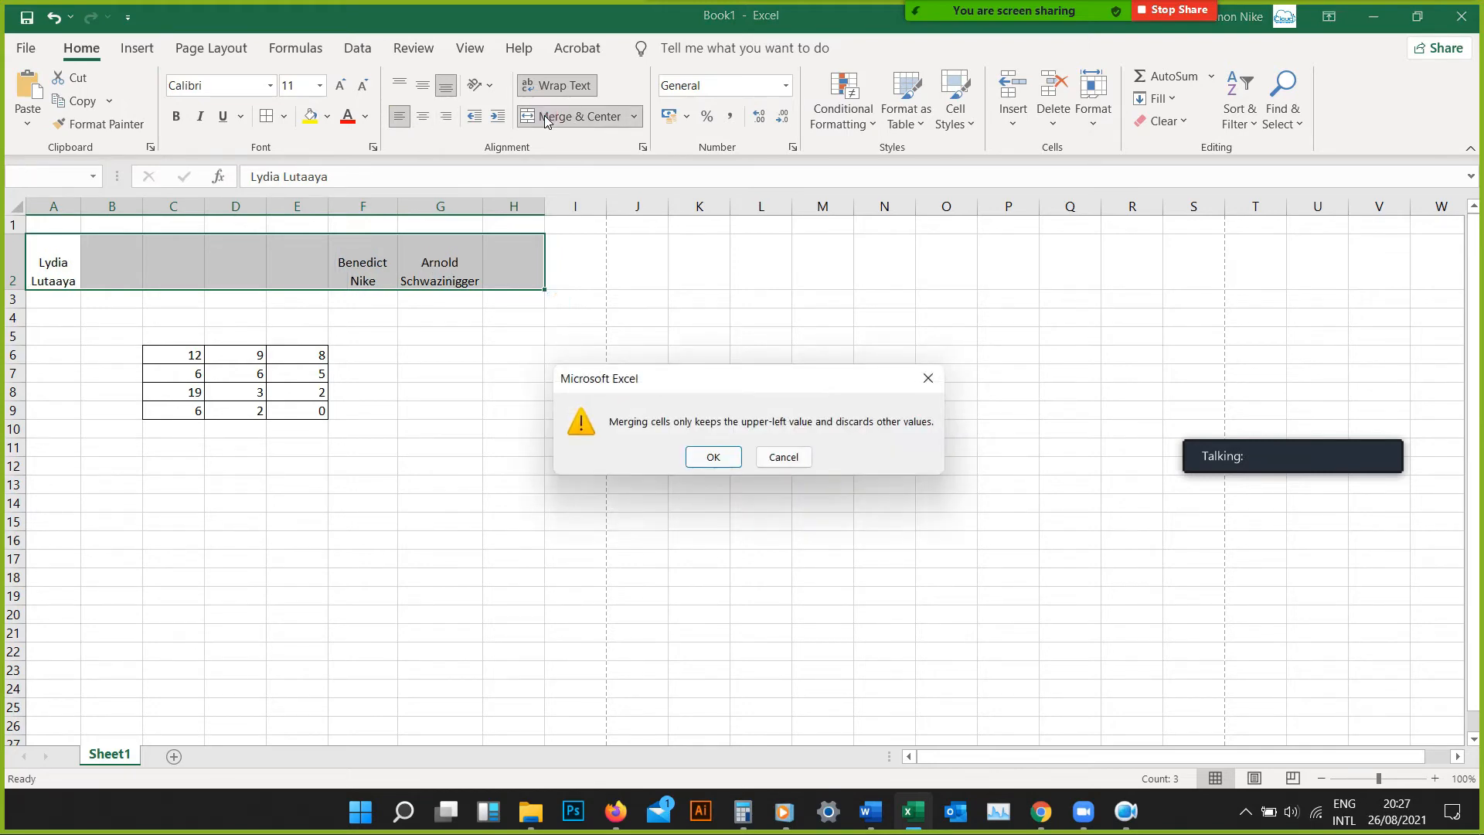
click(701, 458)
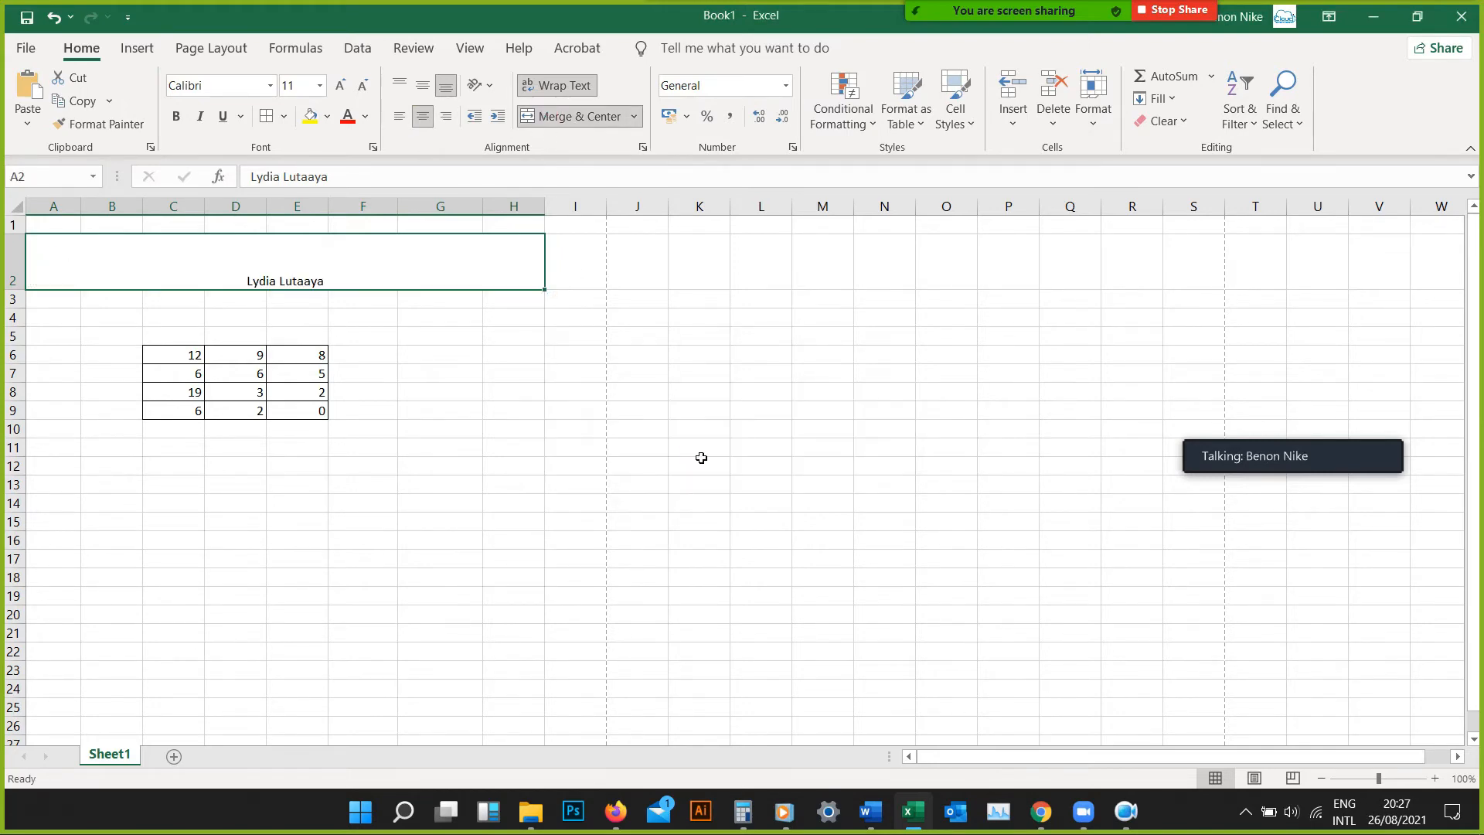
click(53, 17)
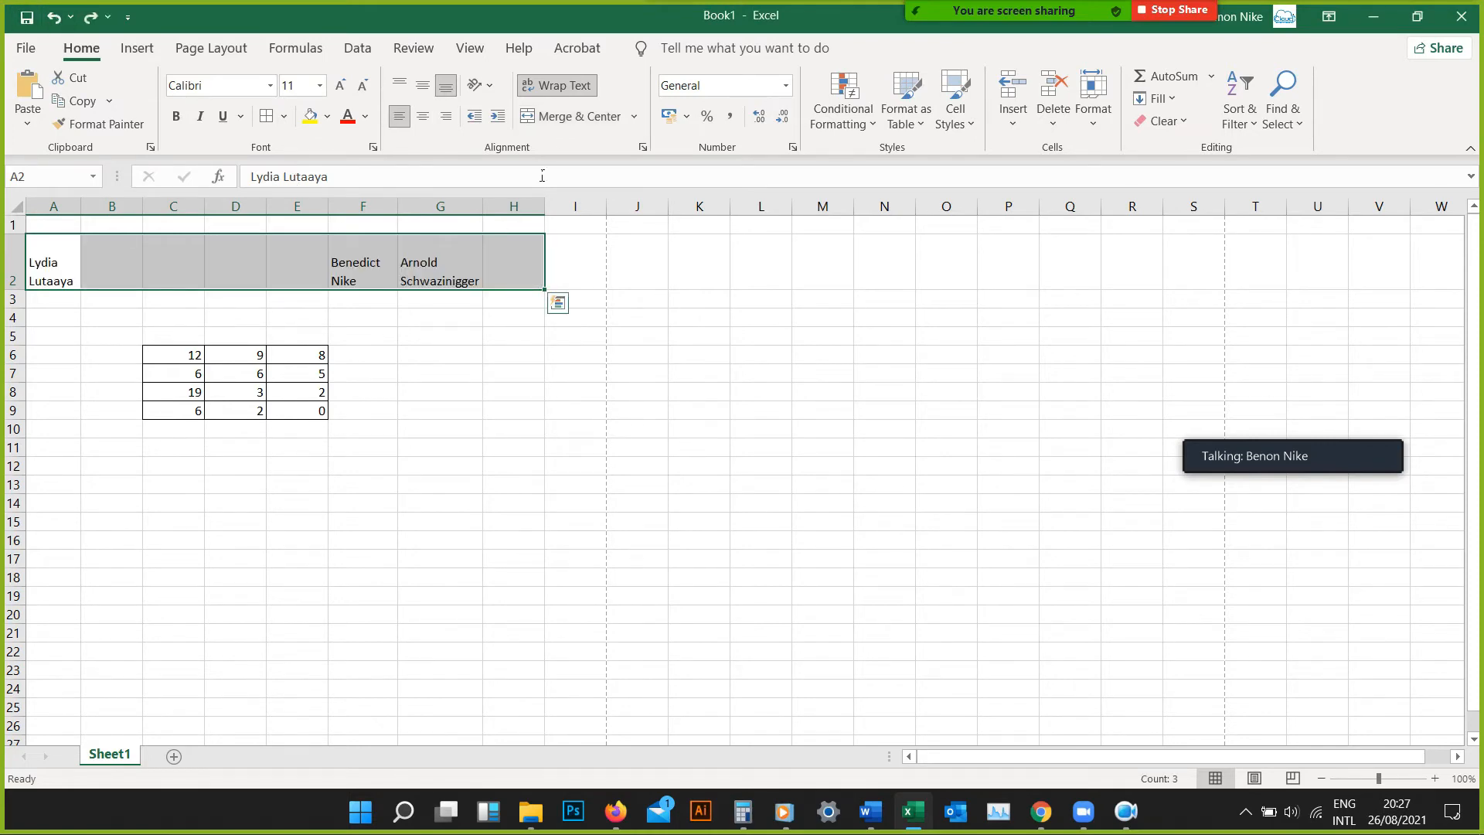
Merge and center cells A2:H2 into one cell, keeping only the upper-left value
click(585, 116)
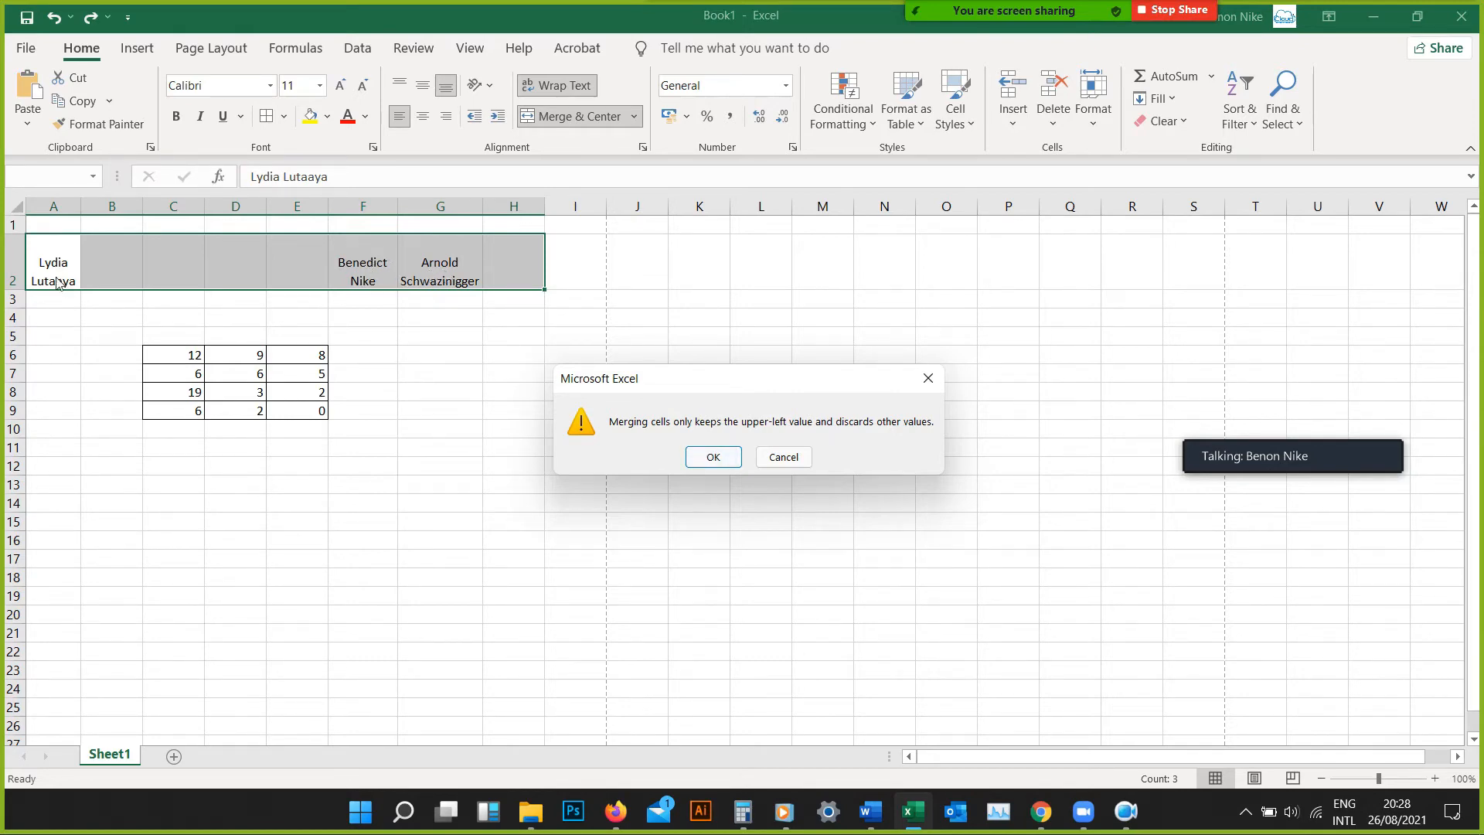
click(720, 457)
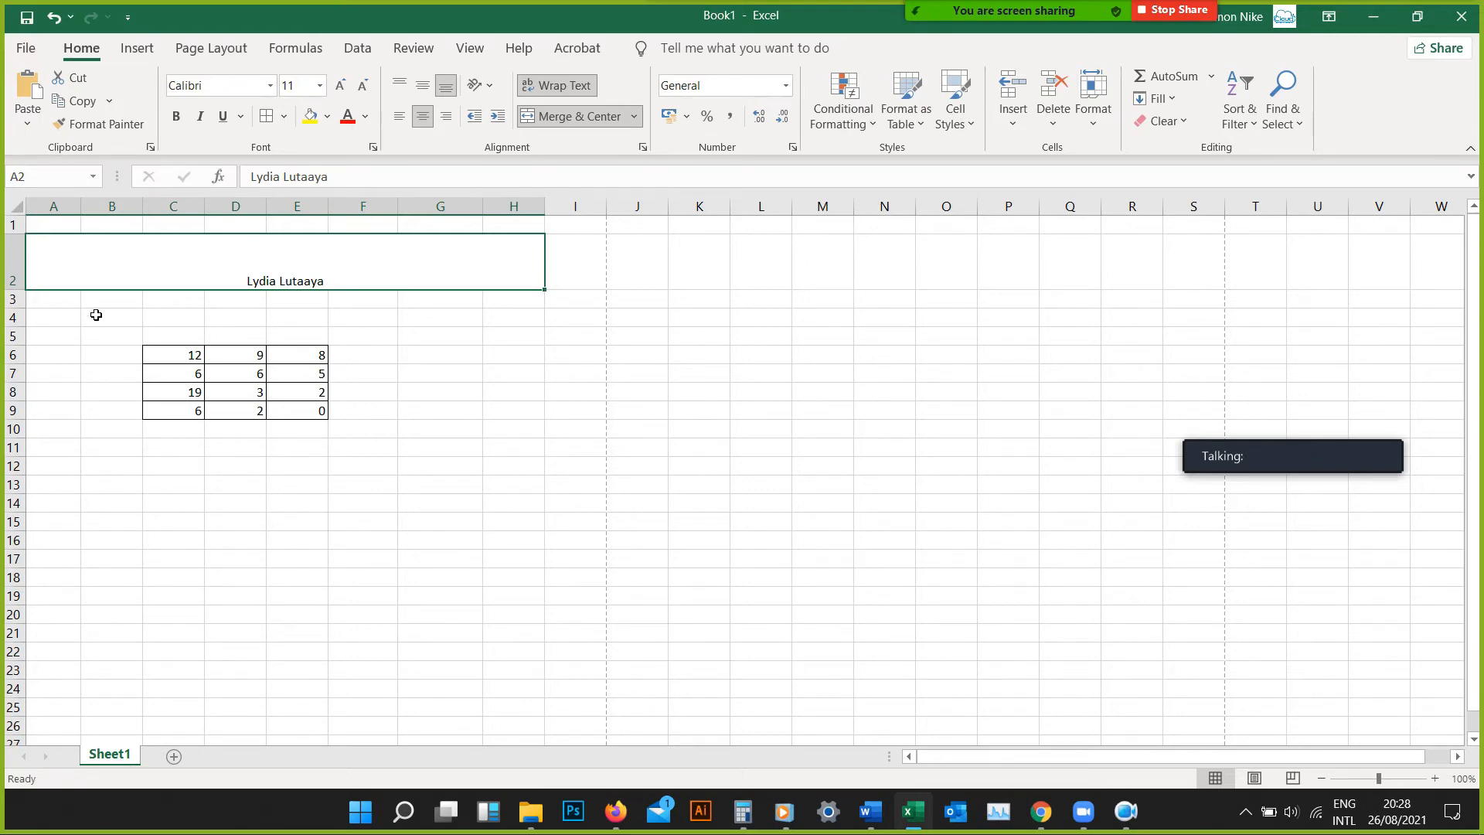
Apply all borders to the range A3:I10 and deselect it
drag(40, 303, 559, 434)
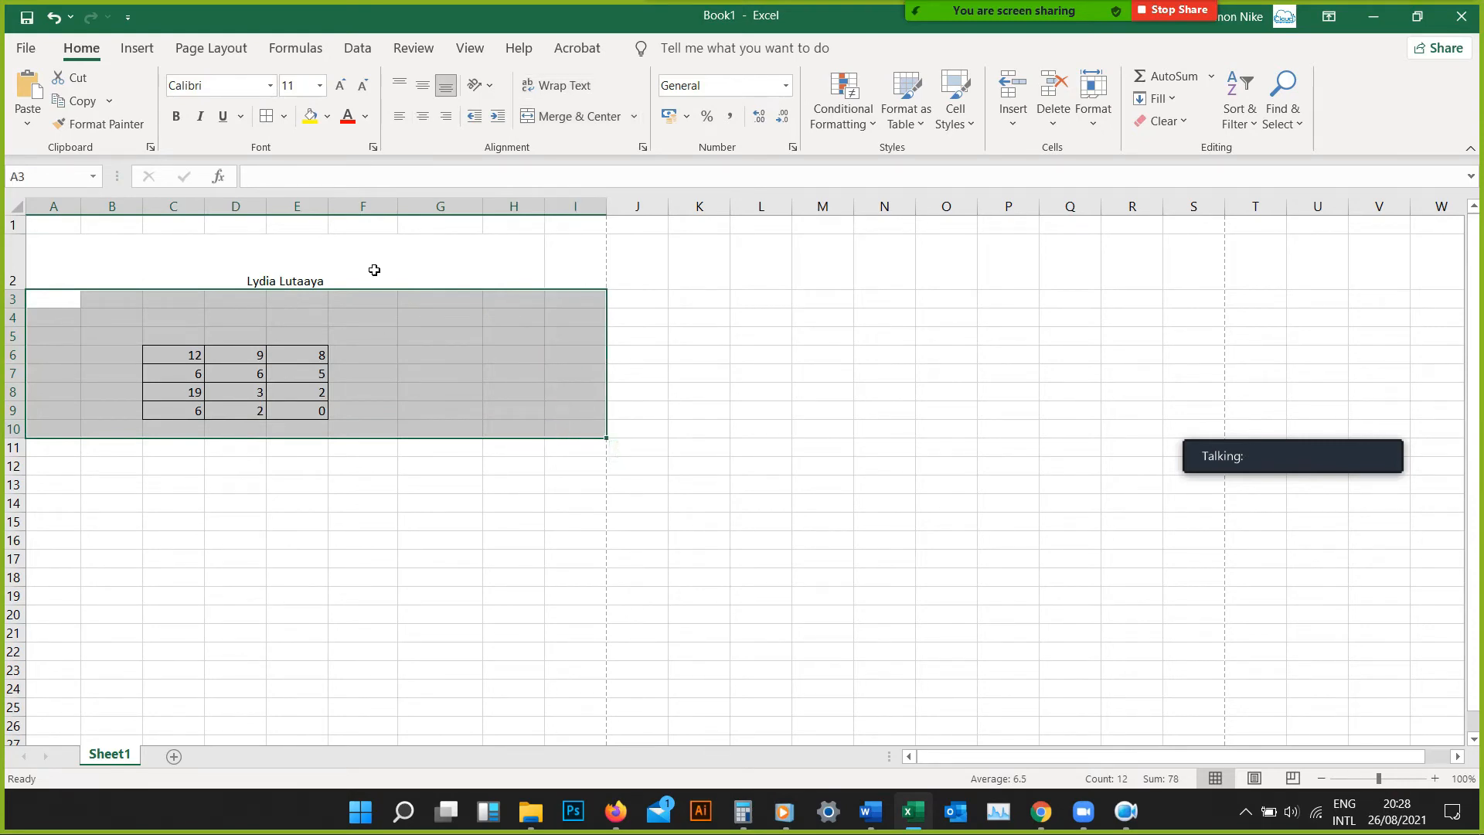
click(268, 118)
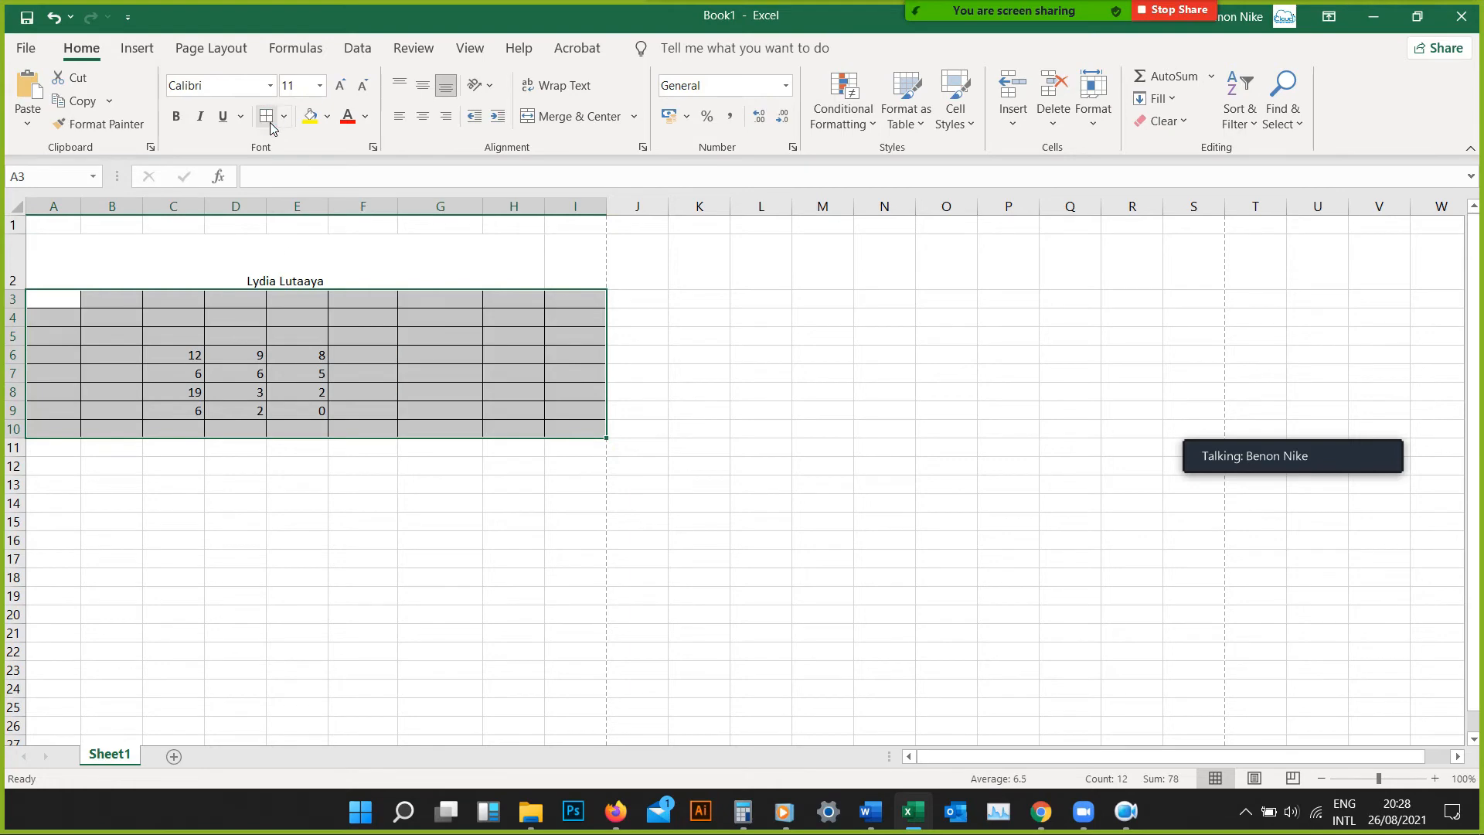
click(393, 523)
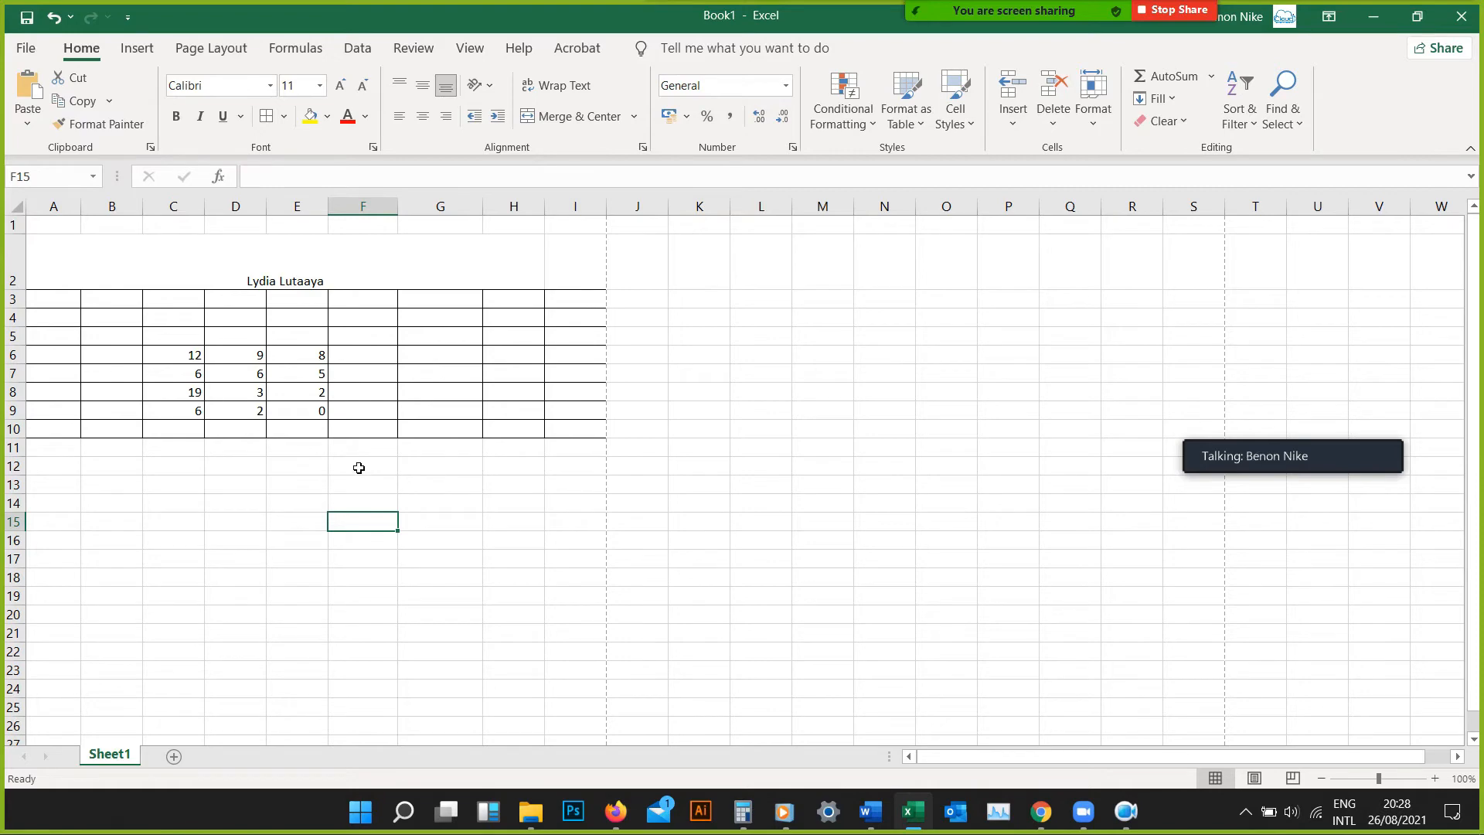
Review the available number formats for cell C6 and apply the Accounting format to it
click(195, 361)
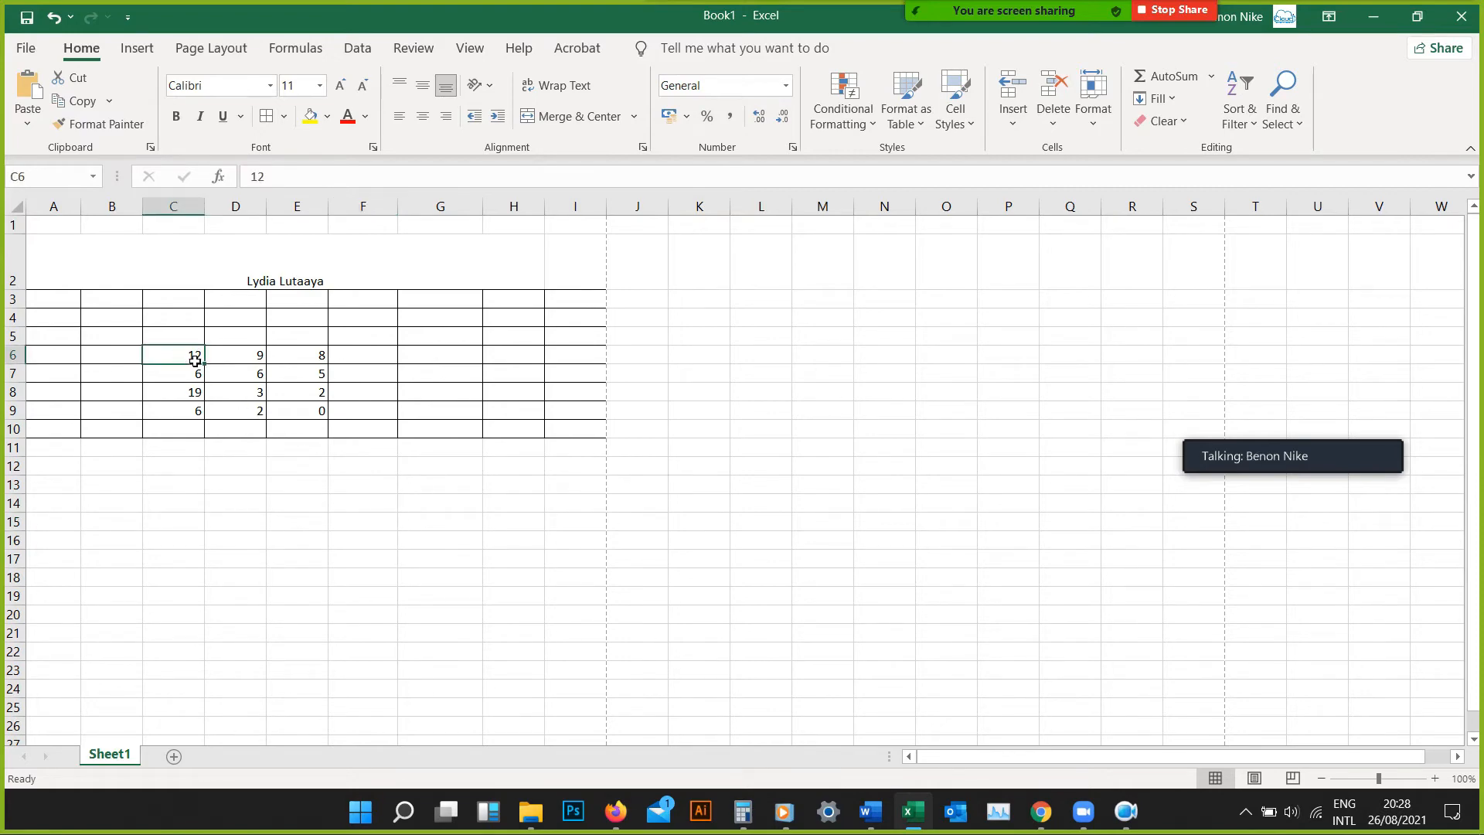
click(786, 87)
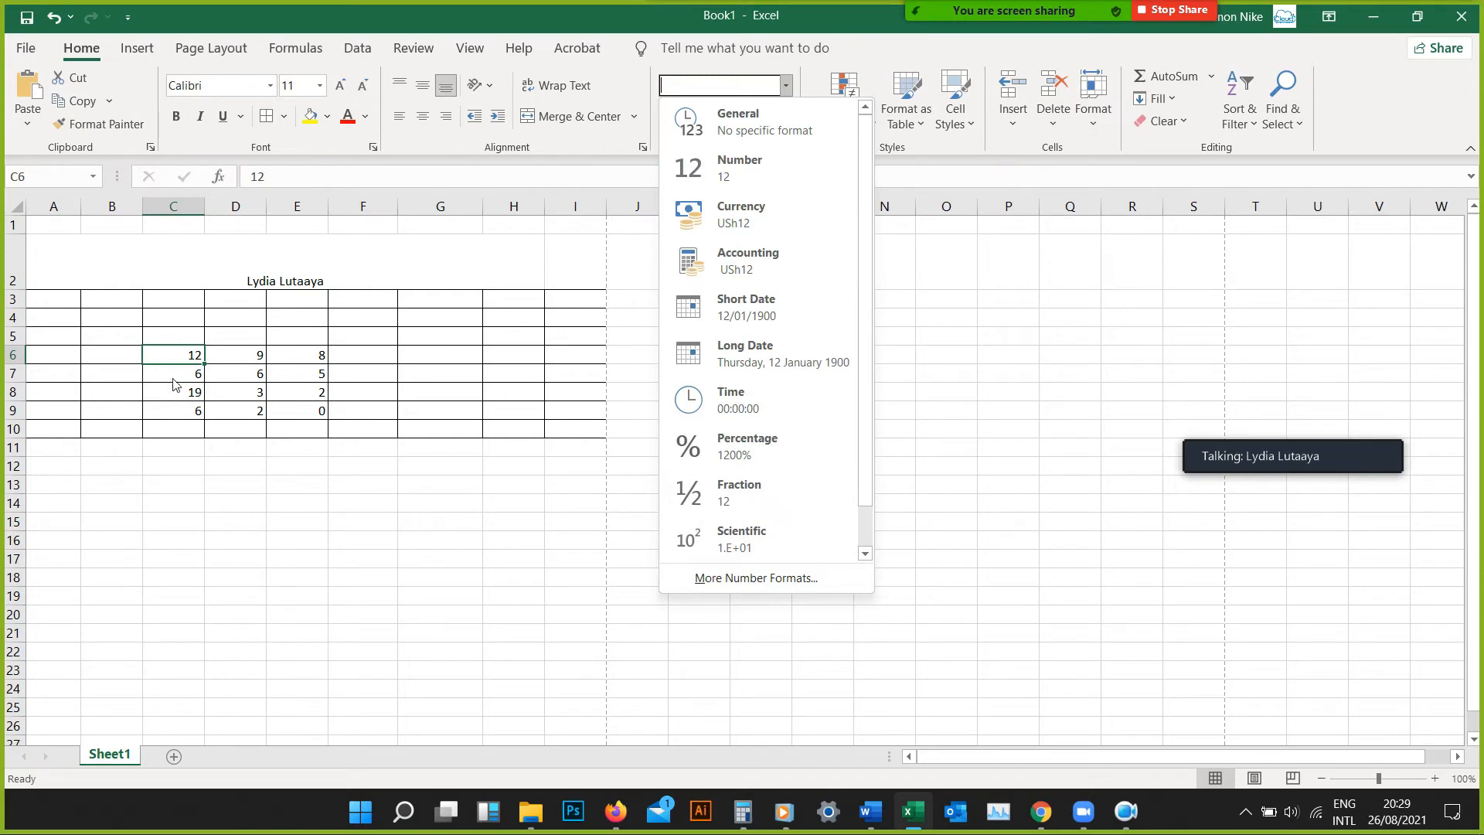
click(223, 355)
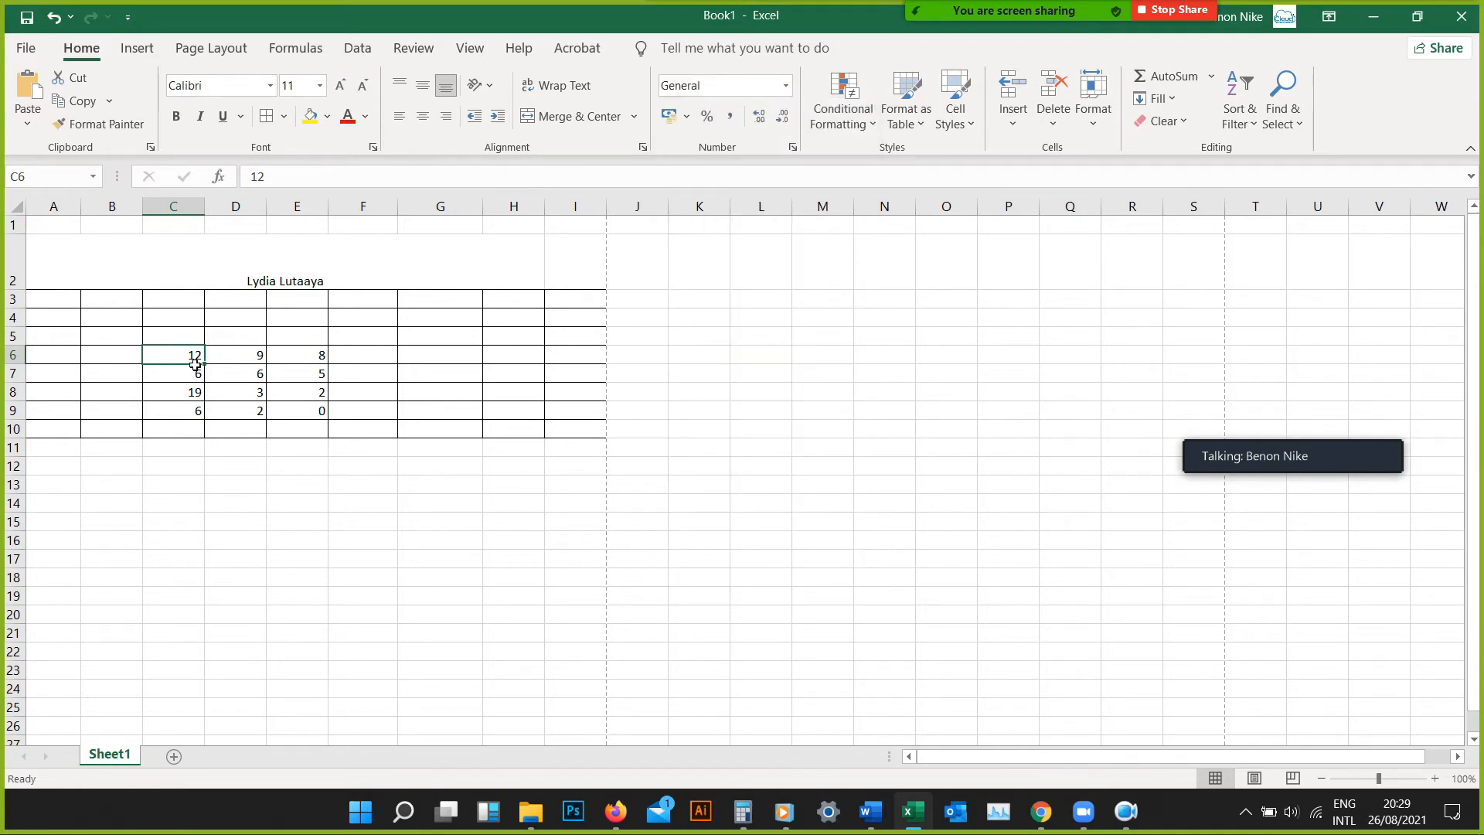
click(785, 86)
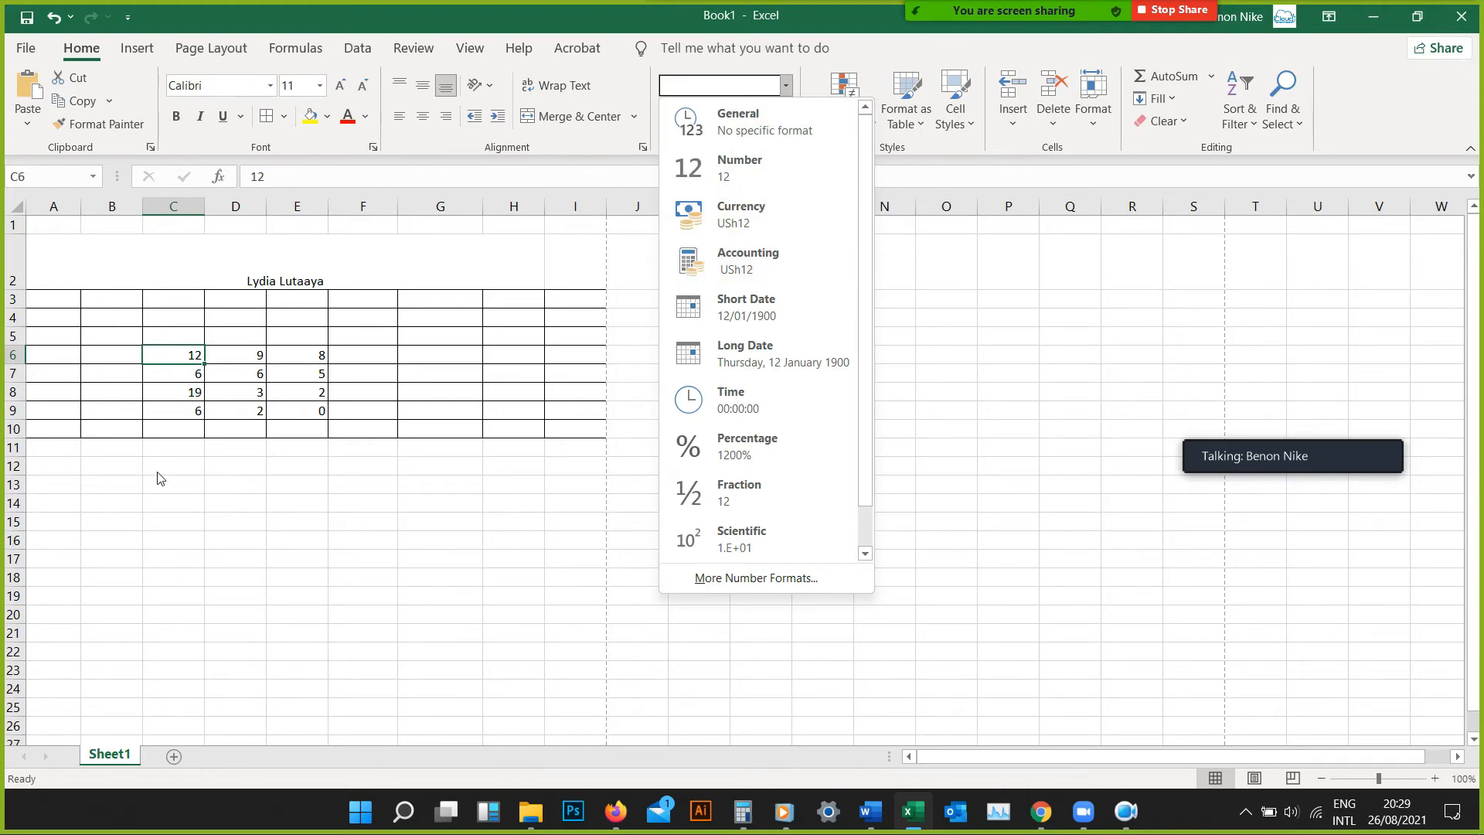
click(186, 354)
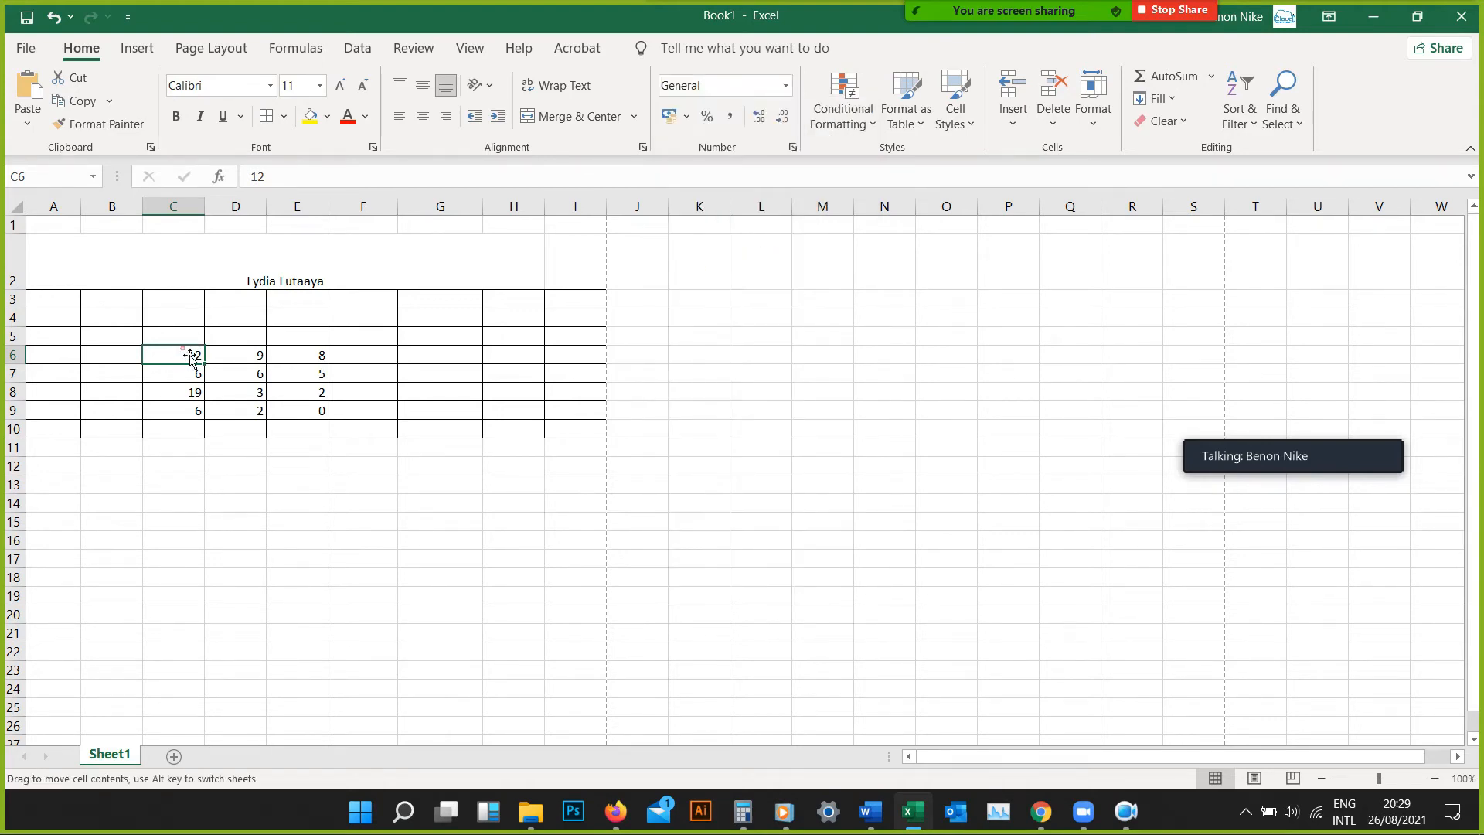
click(786, 85)
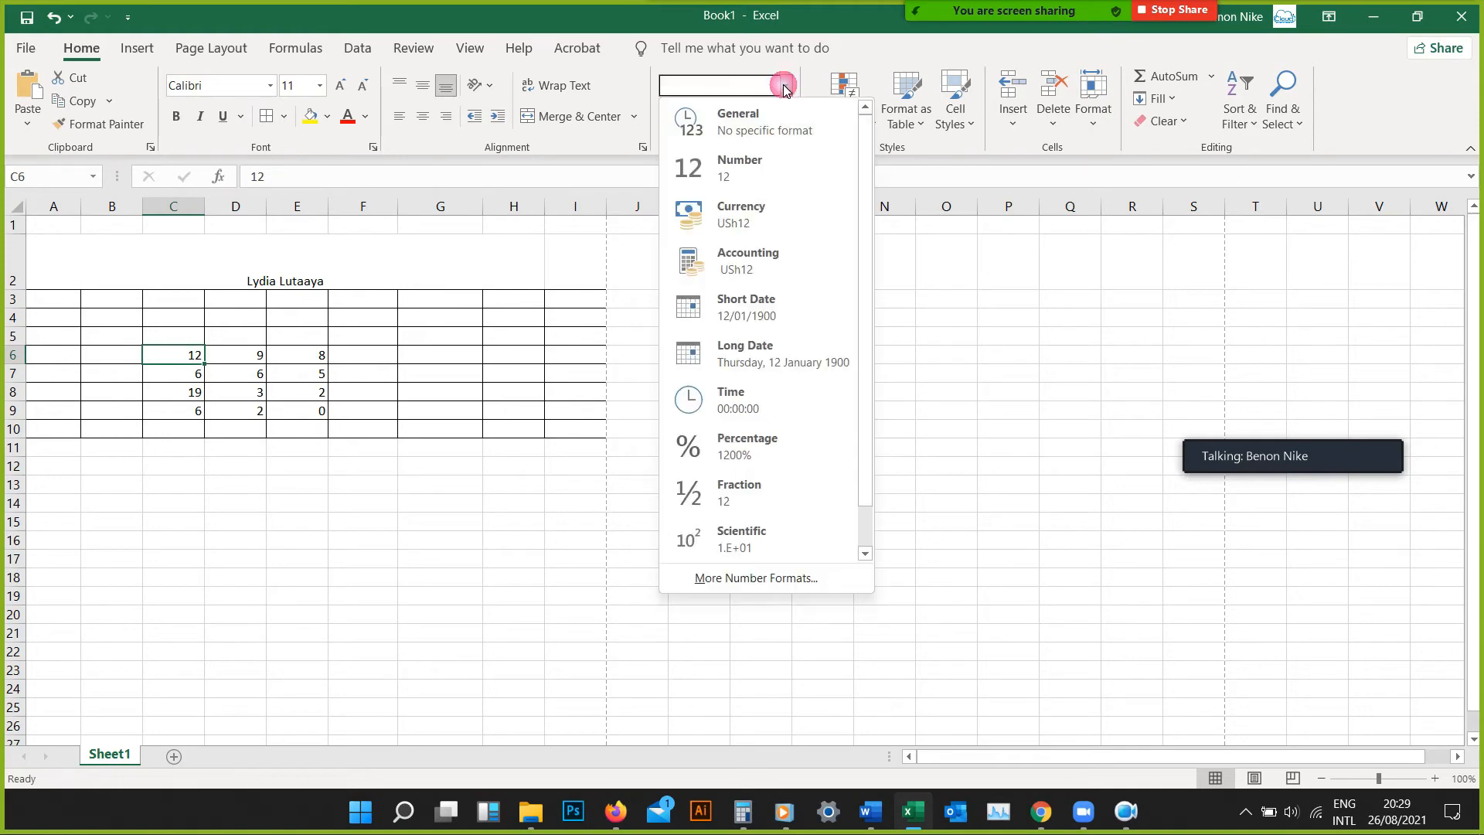
click(751, 253)
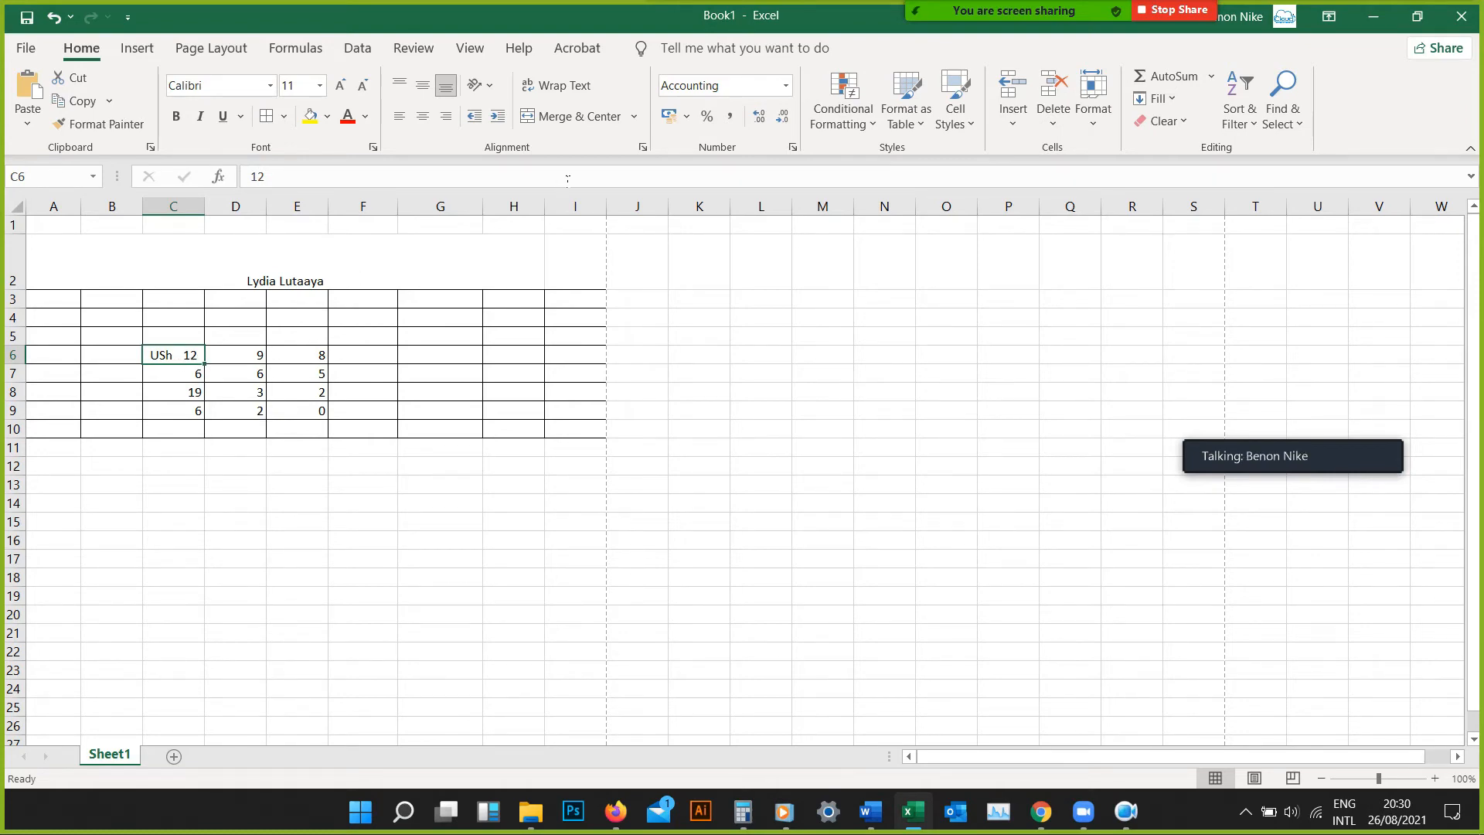
click(785, 85)
click(756, 259)
Apply the $ English (United States) accounting format to cell C6 and replace it with ¥ Chinese (China)
click(687, 118)
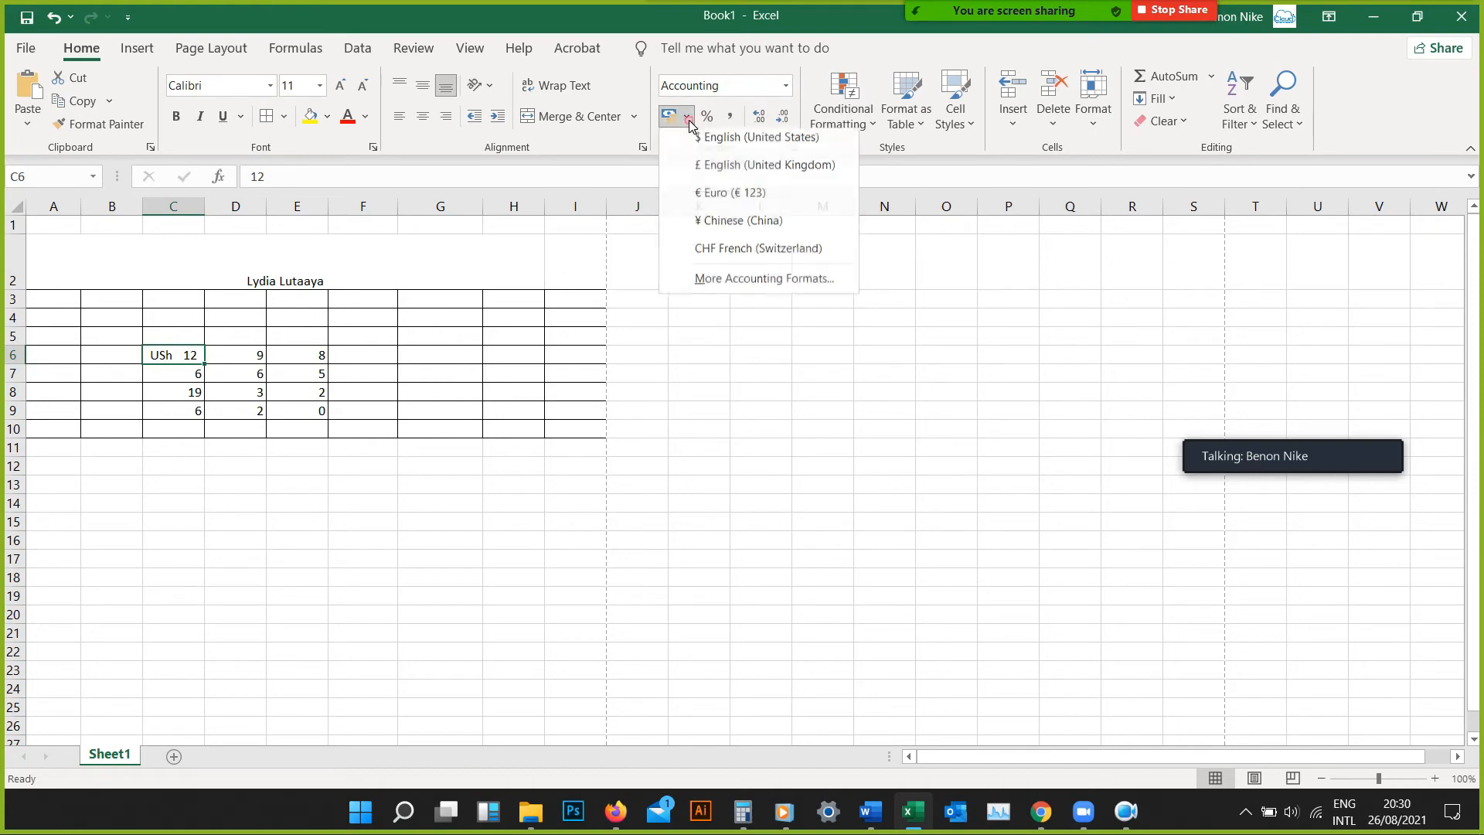
click(760, 147)
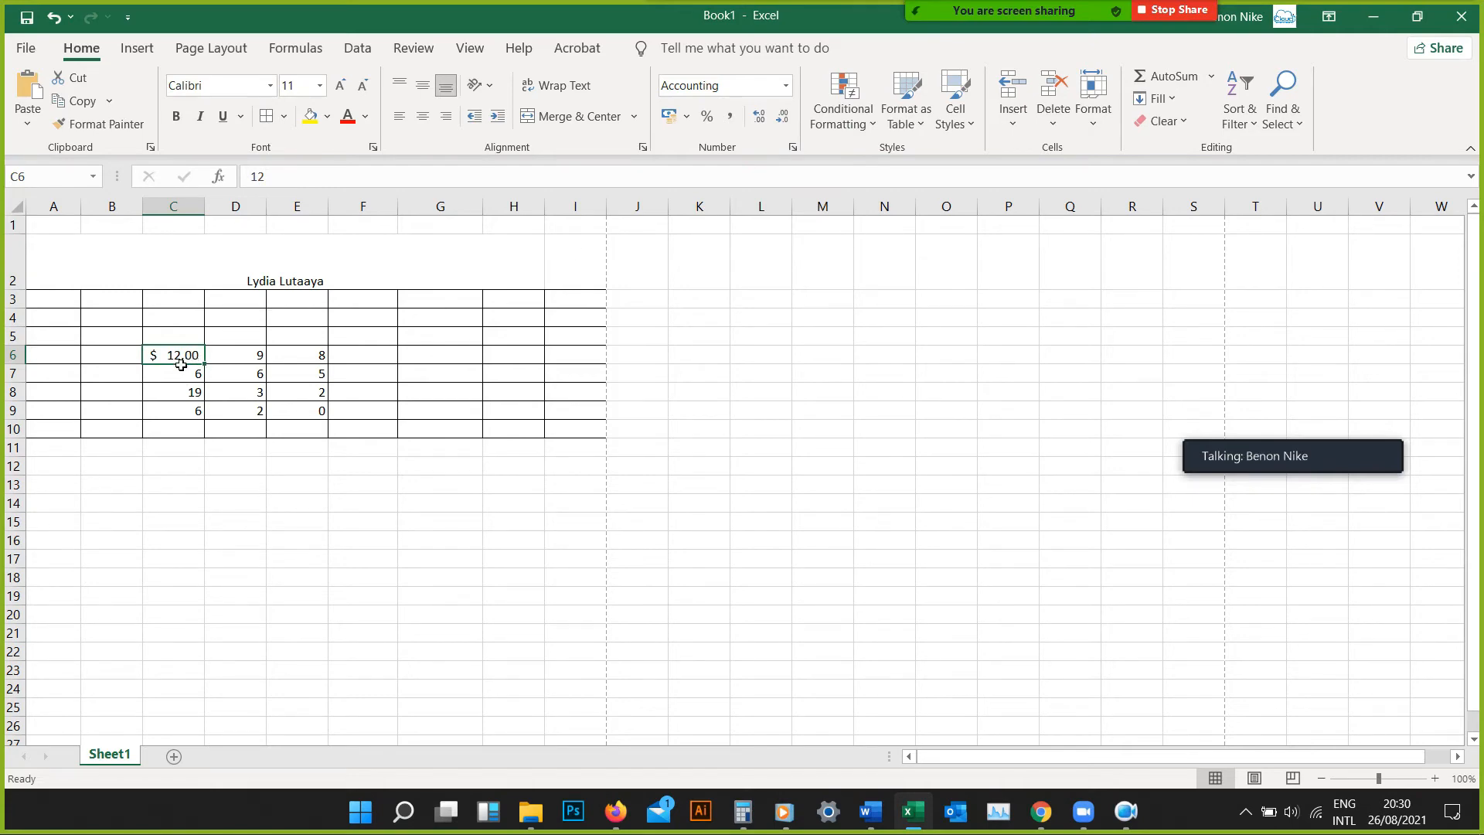
click(687, 118)
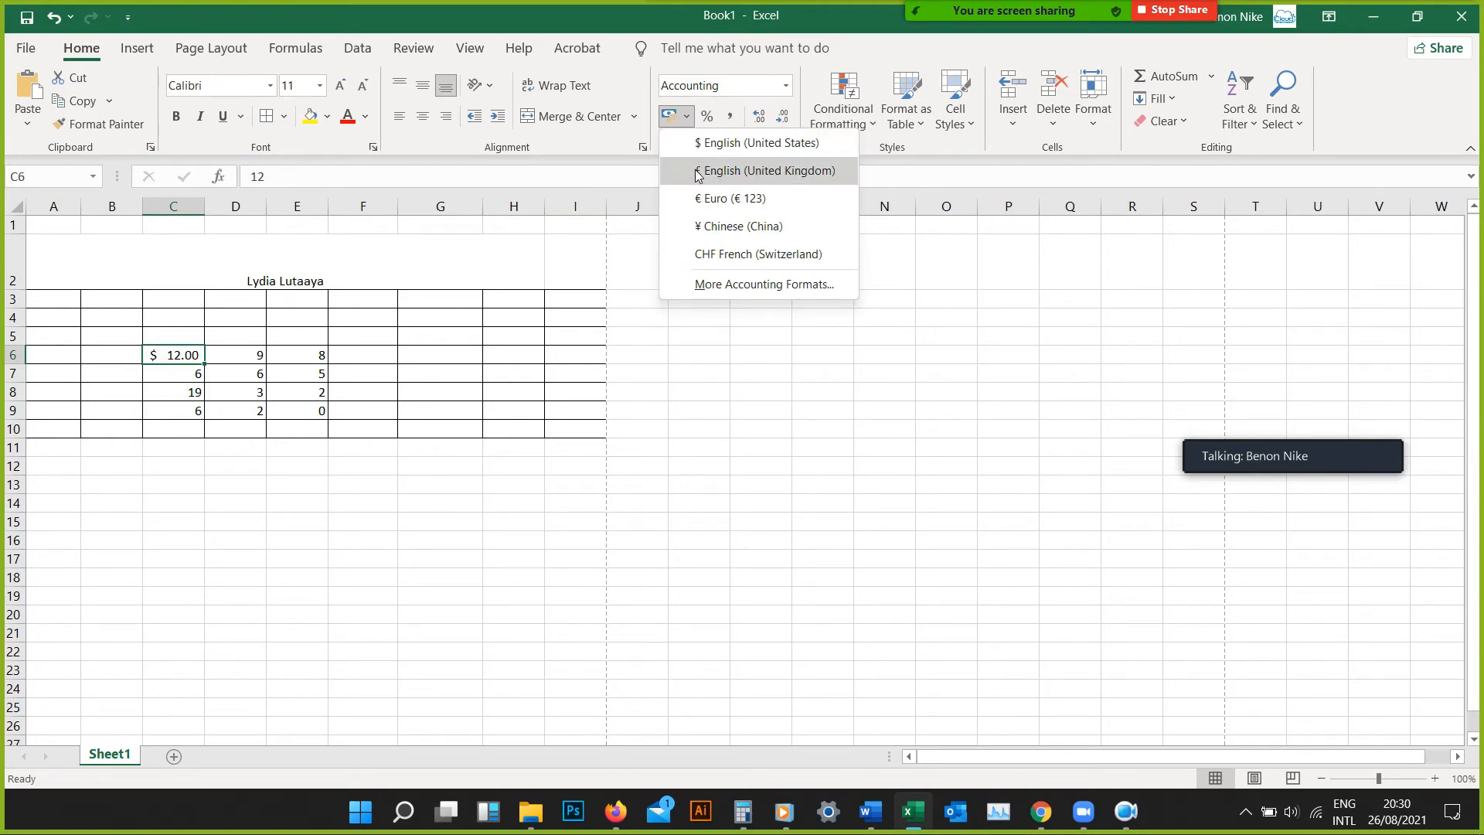
click(703, 229)
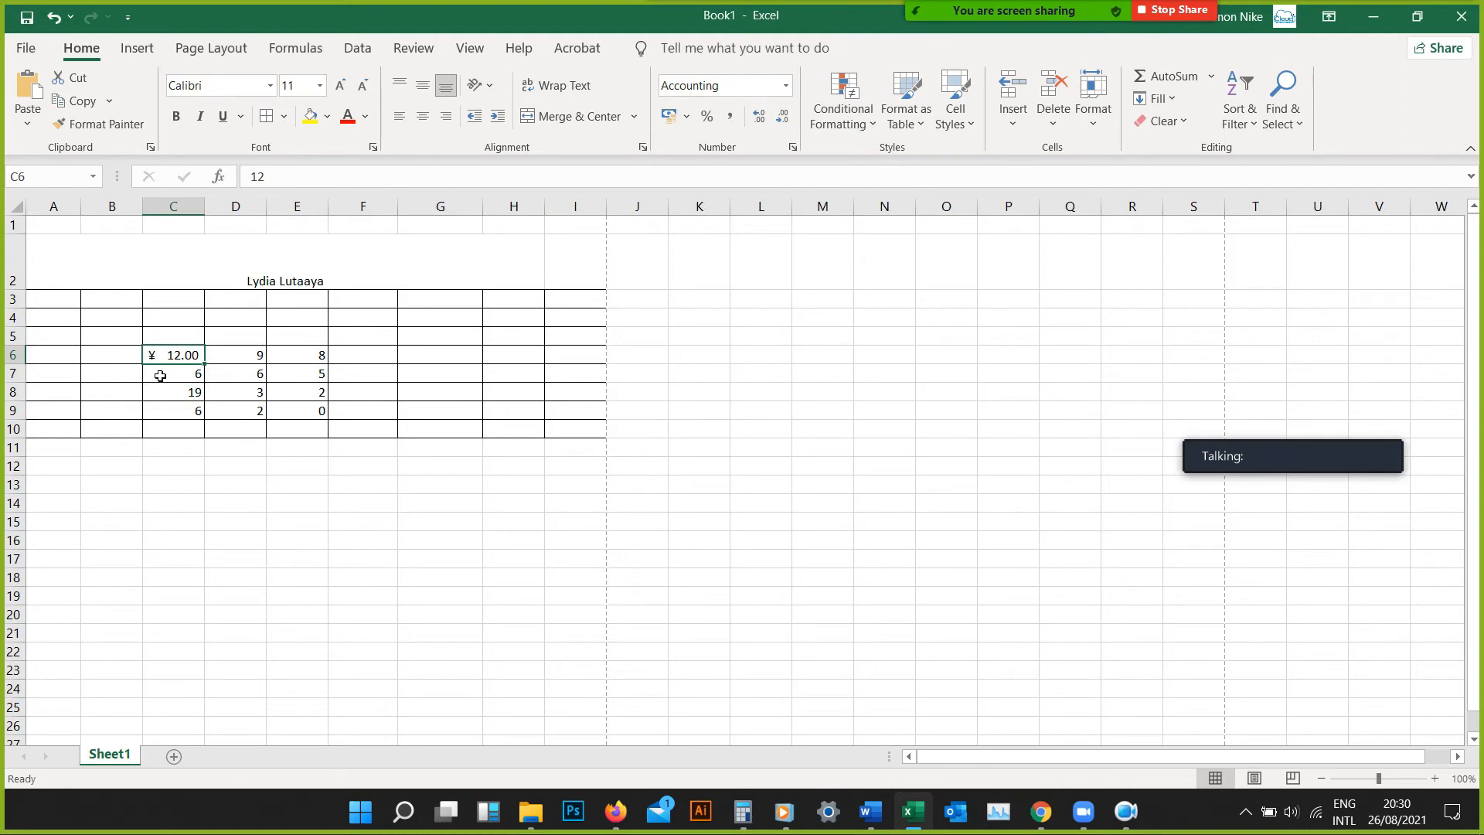
Set the accounting symbol of cell C6 to ₹ Telugu through the additional accounting formats
click(686, 116)
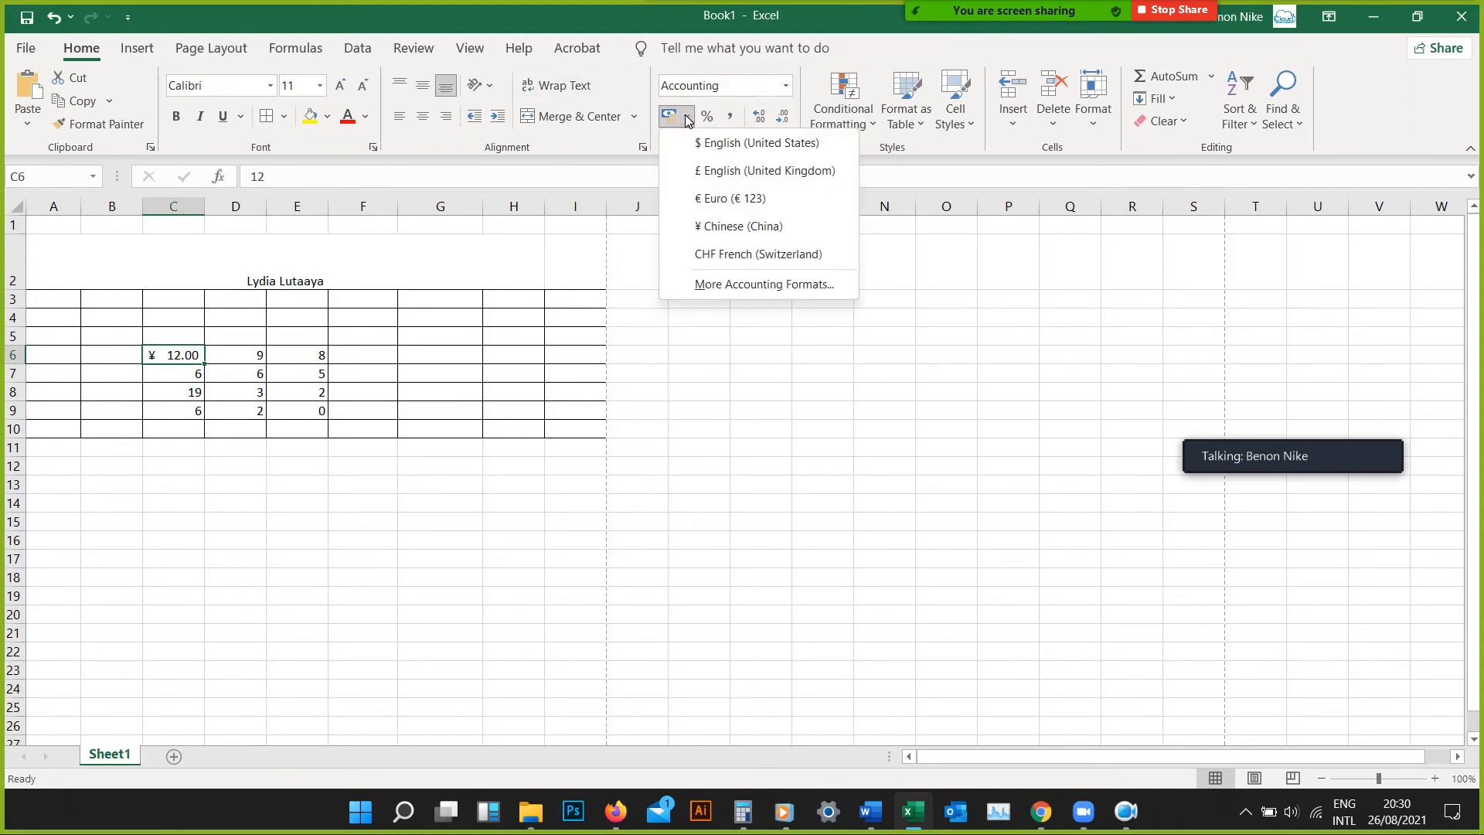
click(748, 294)
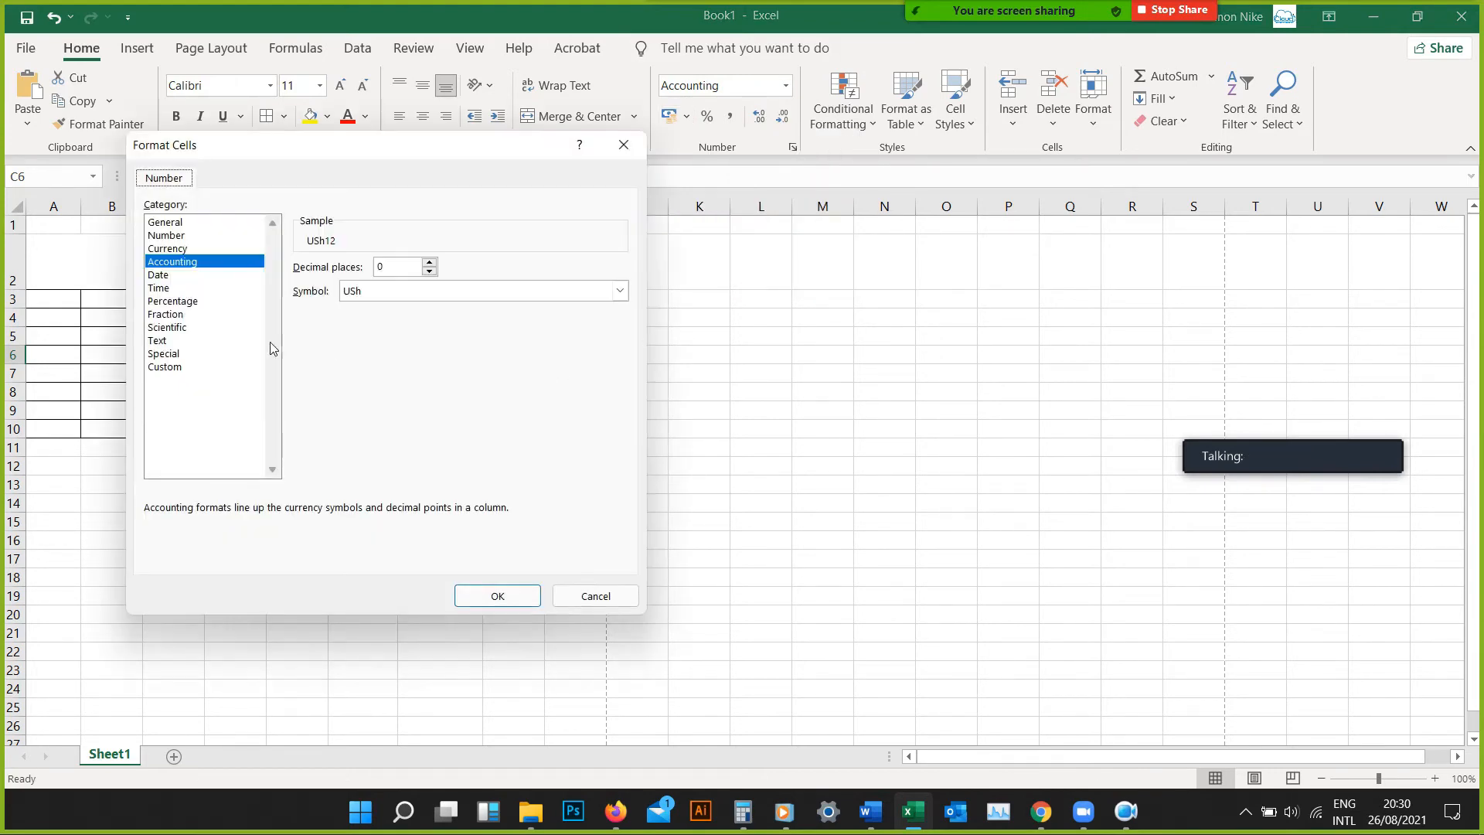
click(399, 291)
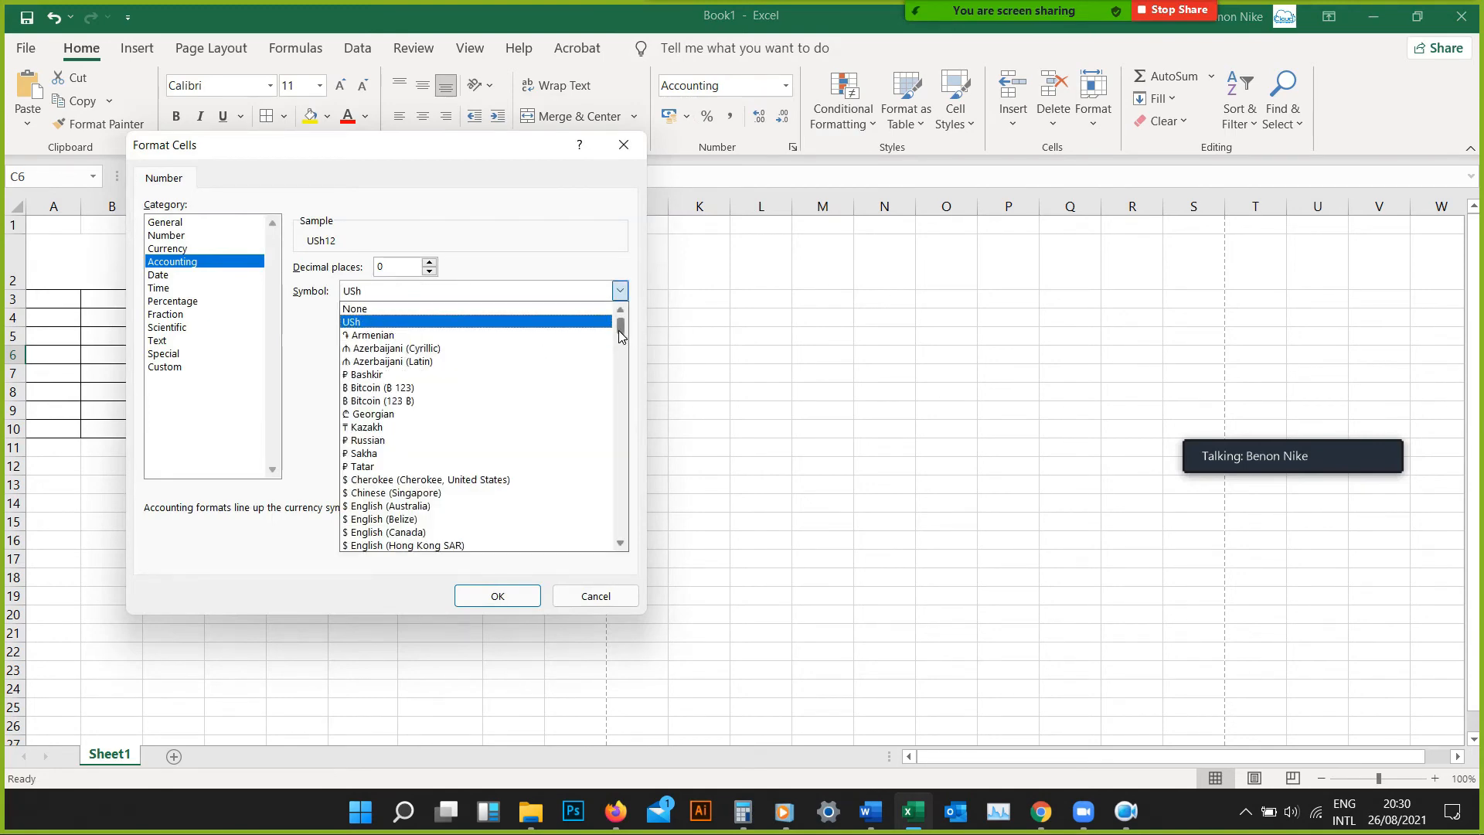
drag(620, 334, 623, 389)
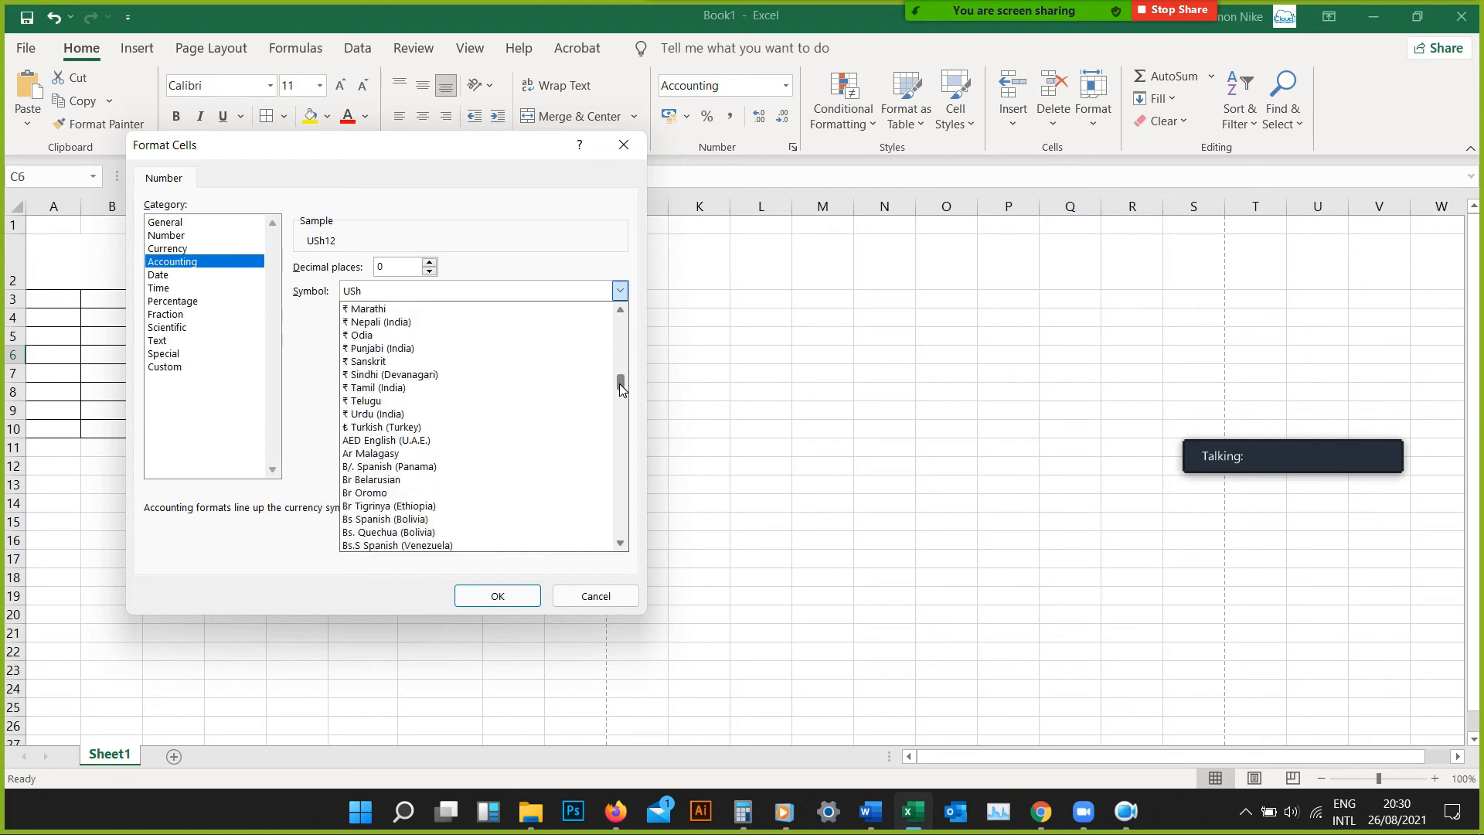
click(496, 403)
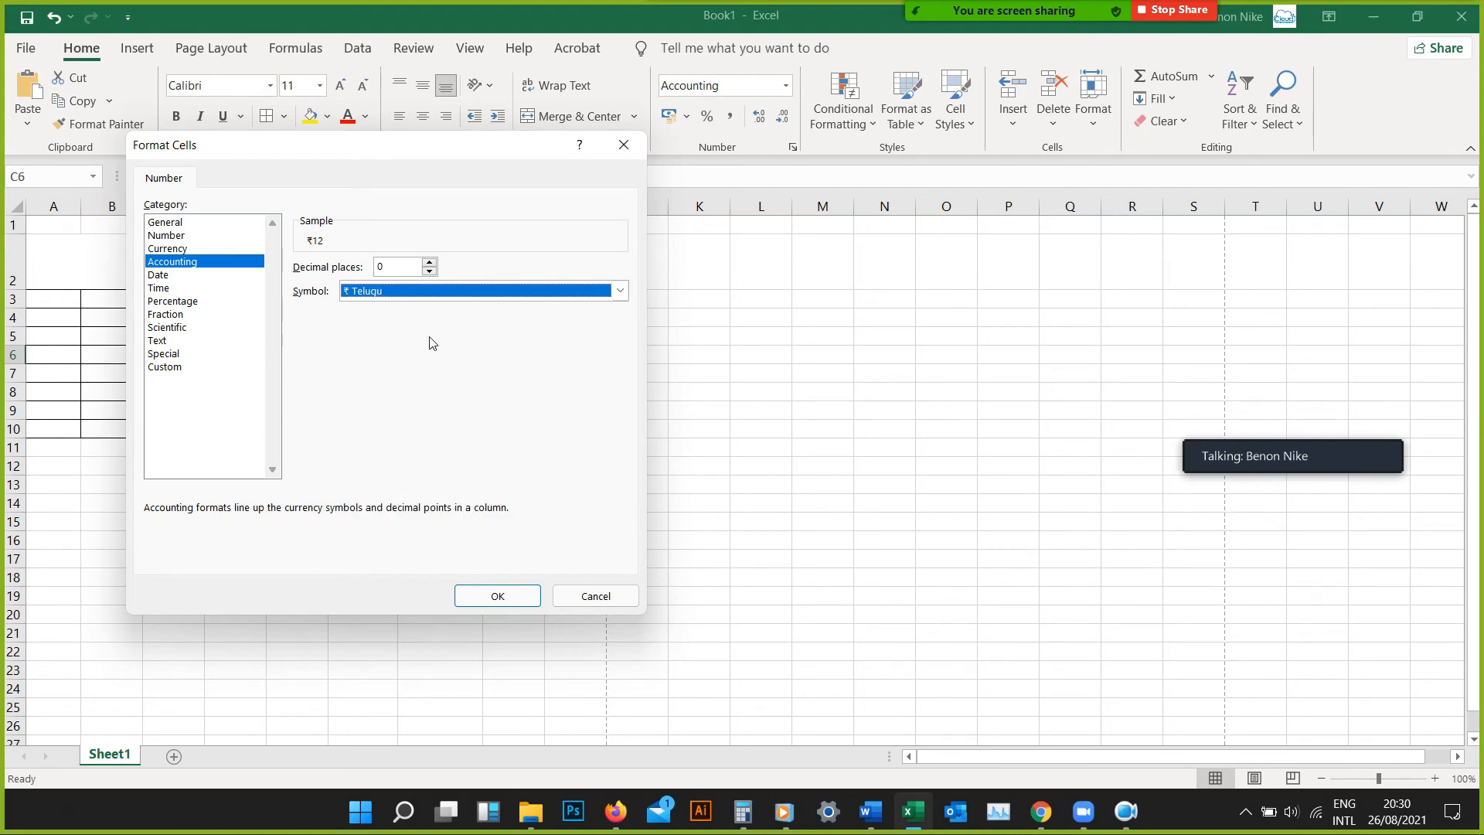
click(502, 596)
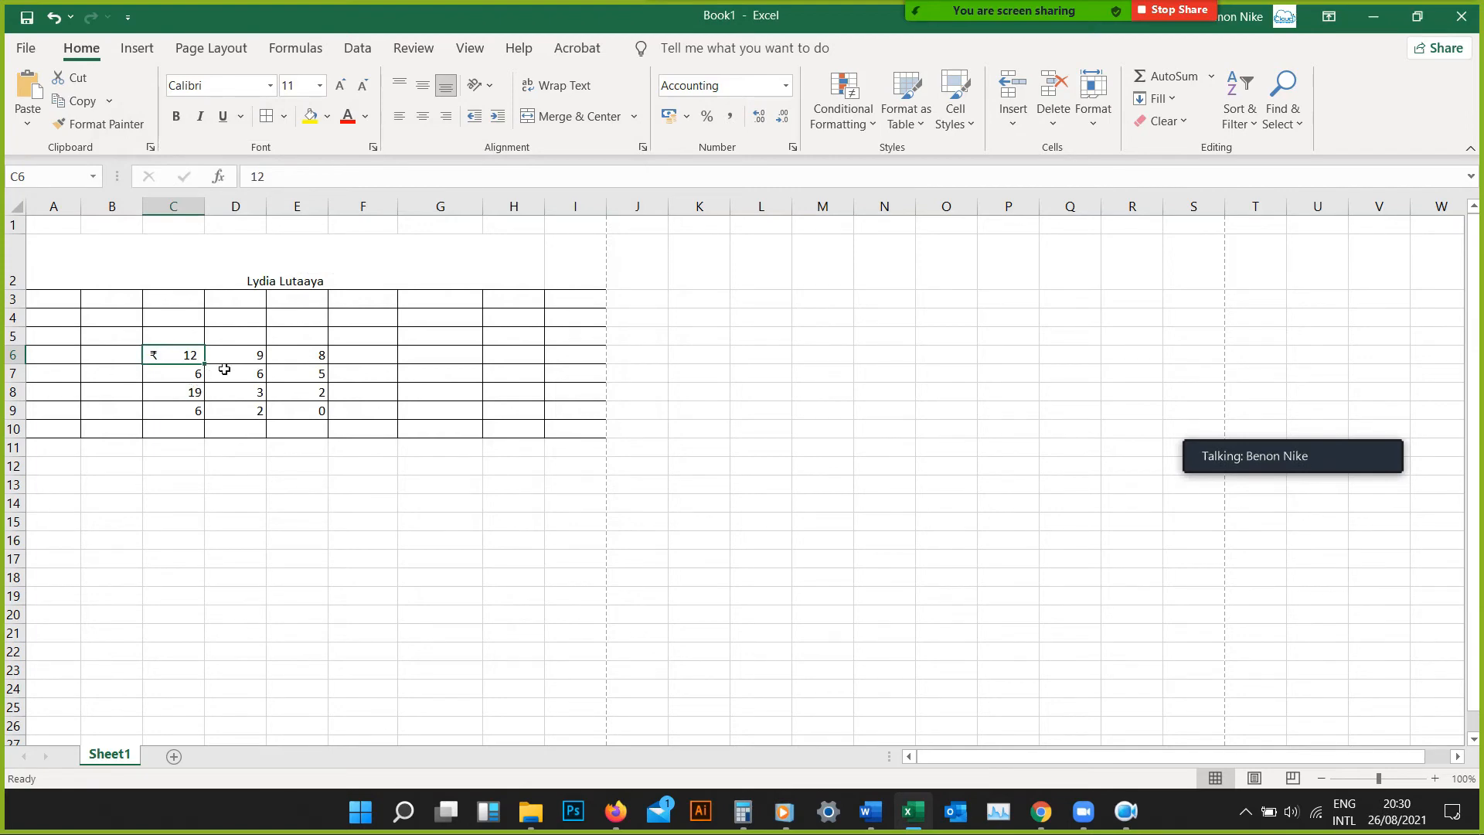
Format the range D6:E9 as Accounting and set its symbol to $ Chinese (Singapore)
drag(232, 363, 307, 417)
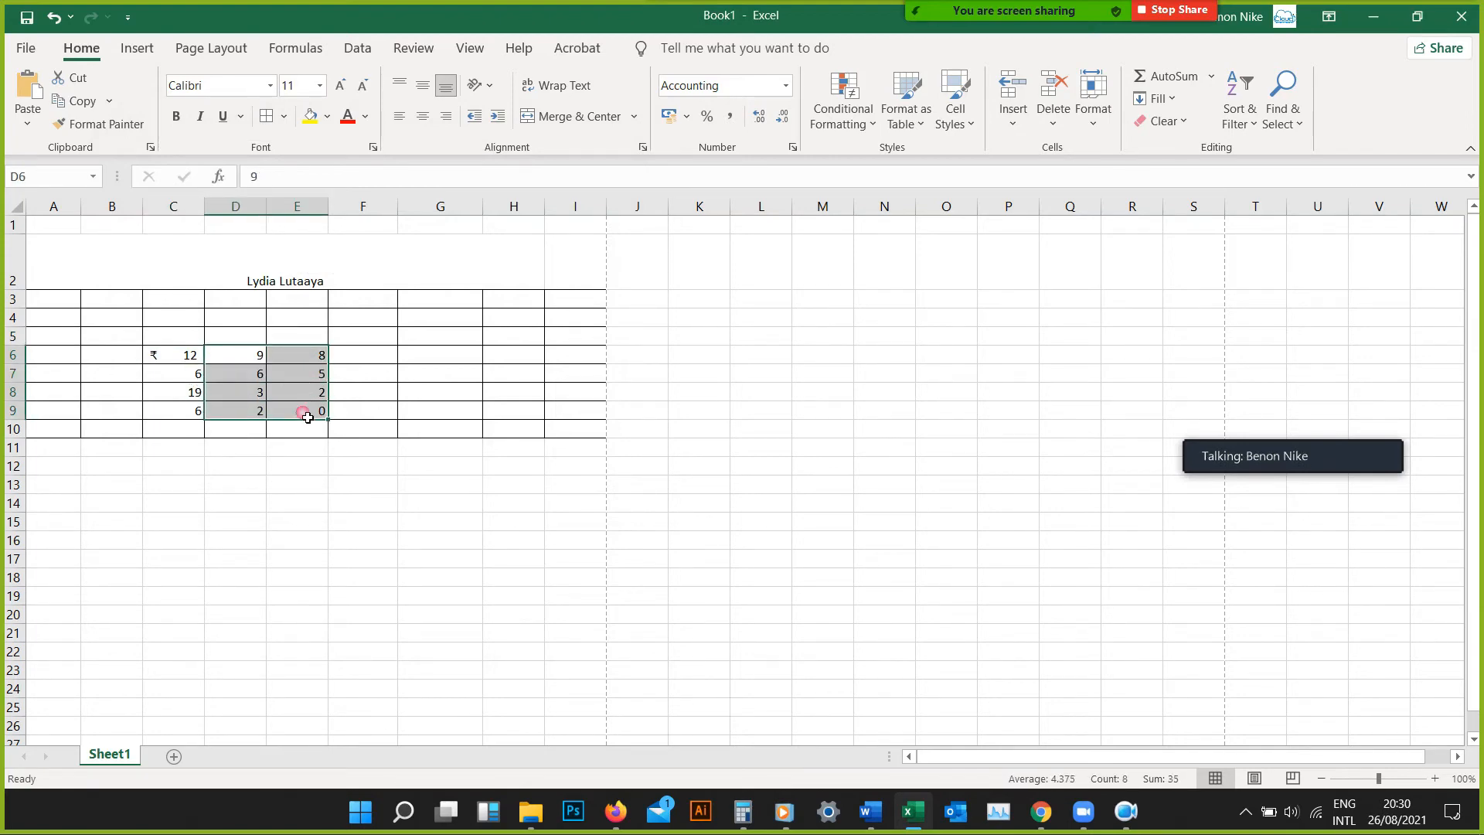
click(785, 85)
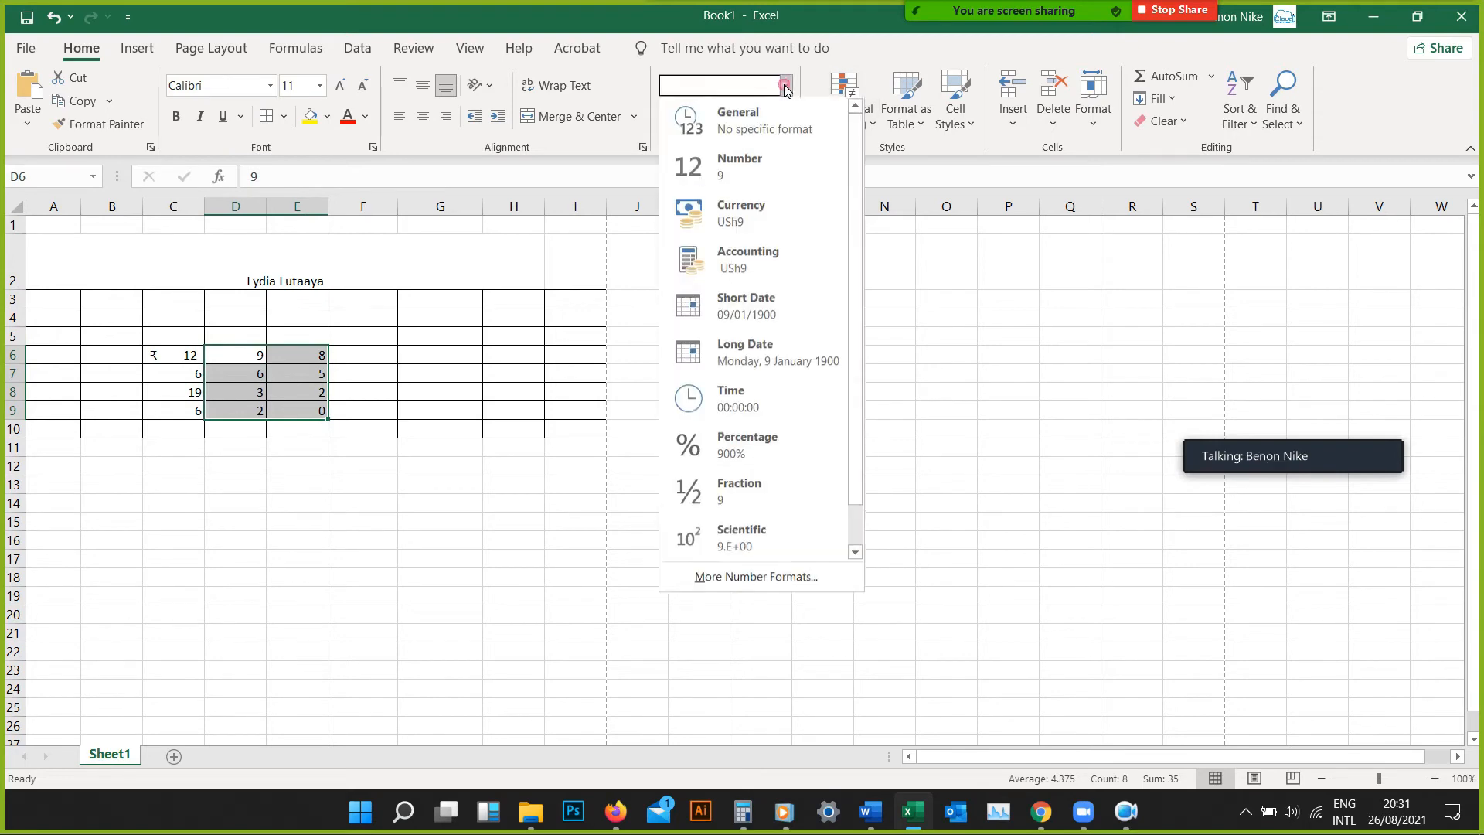
click(744, 256)
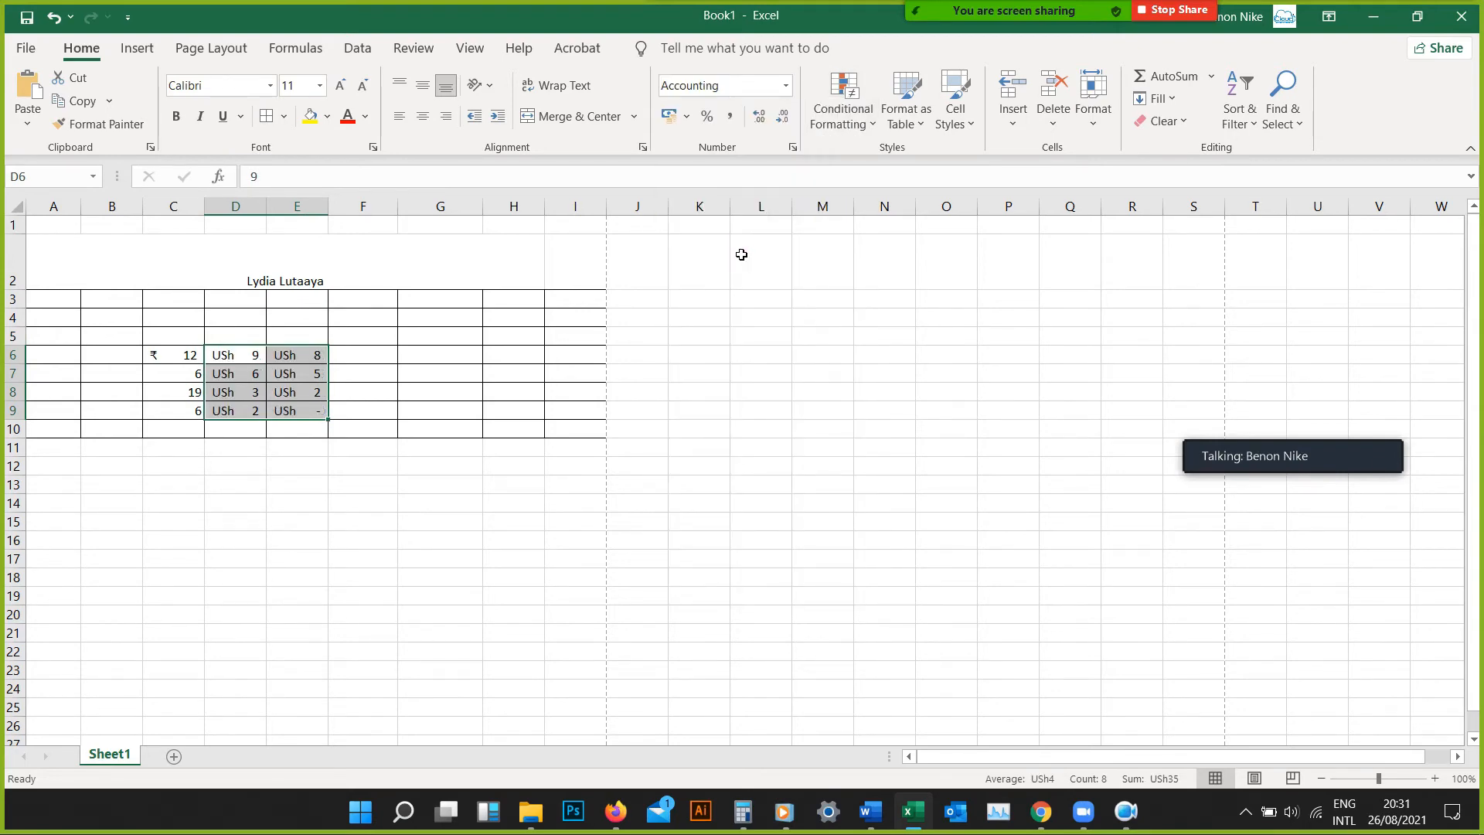
click(687, 117)
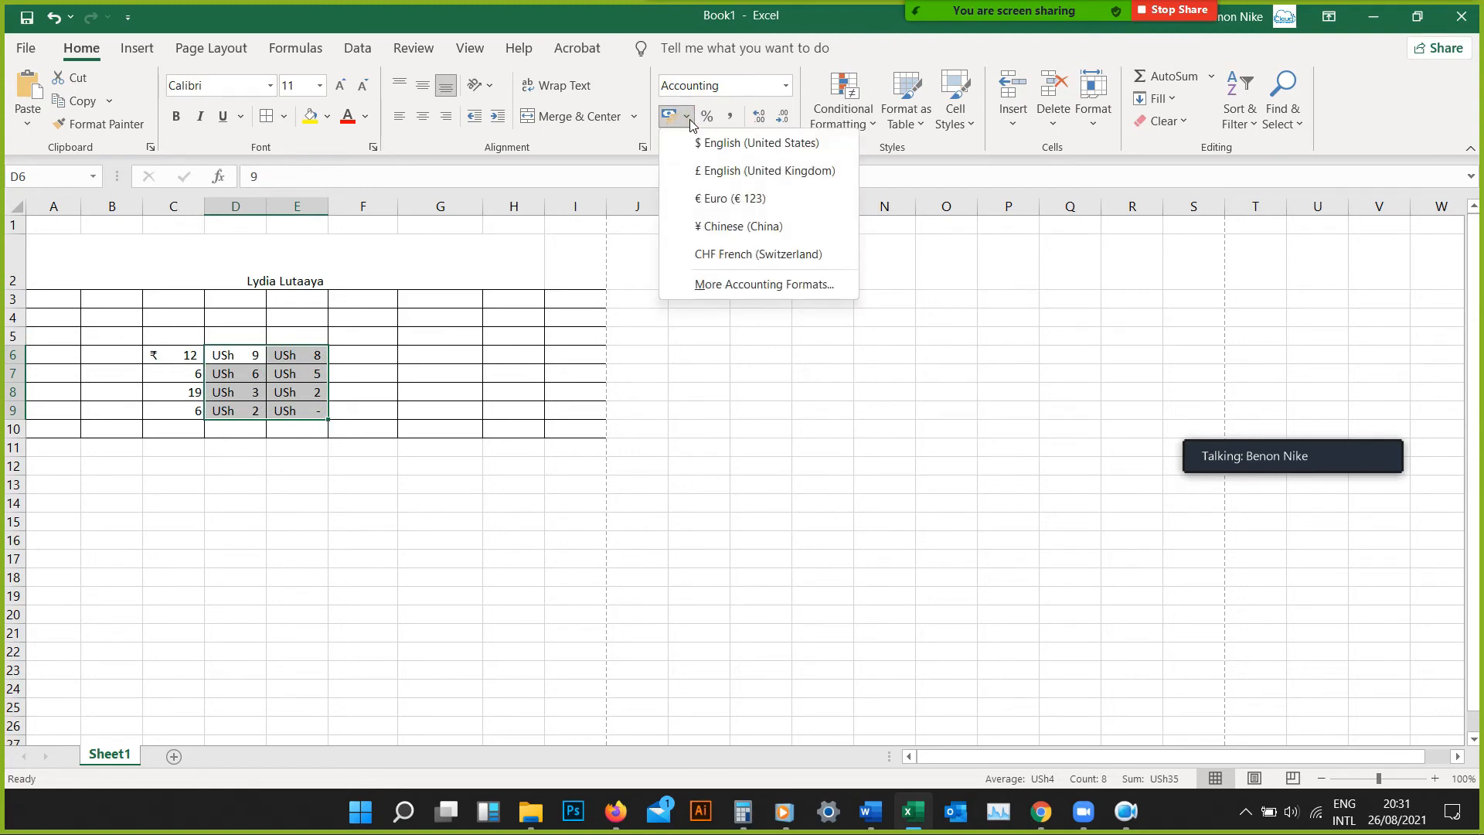
click(745, 295)
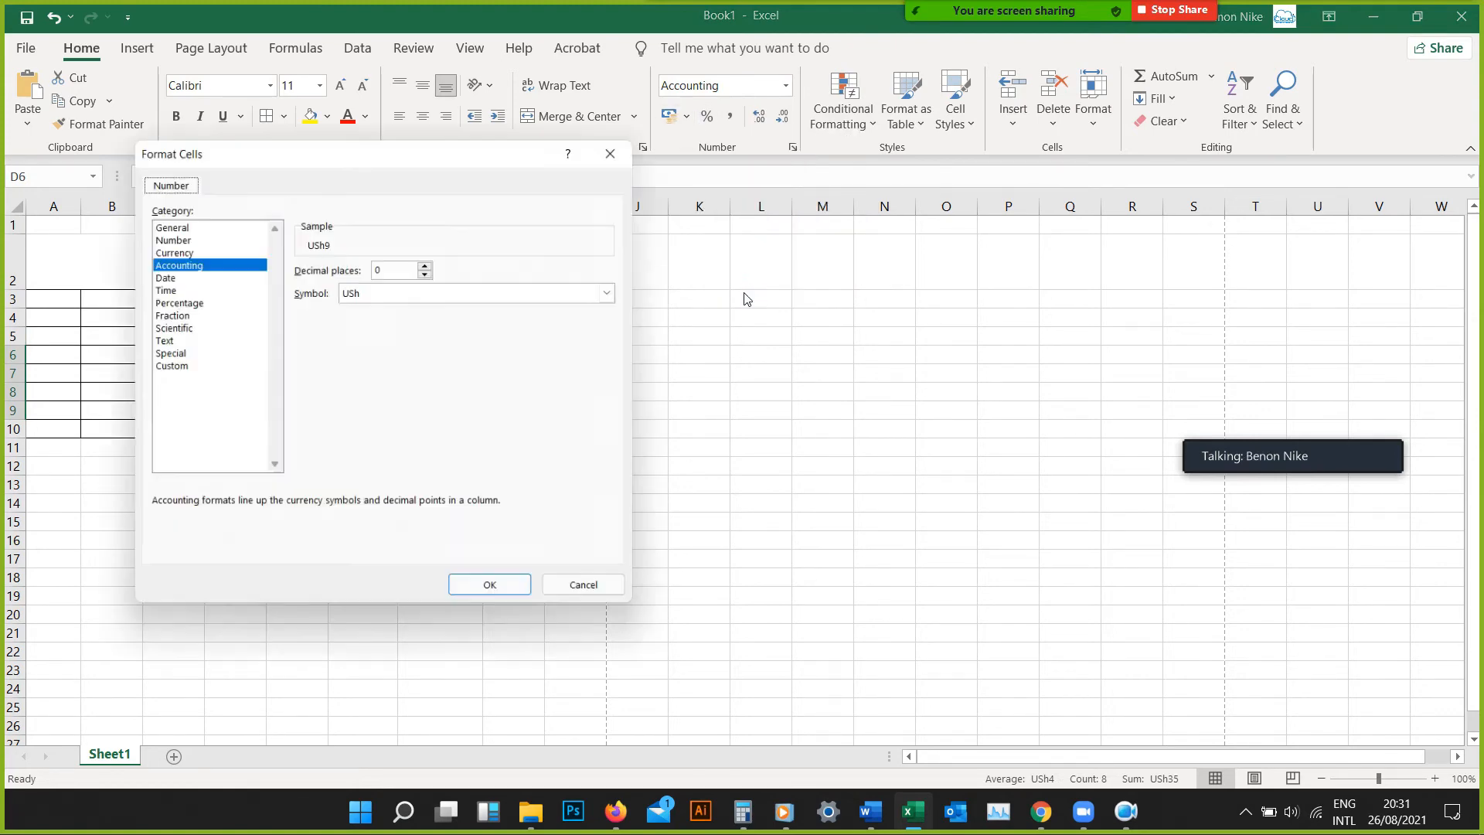
click(461, 292)
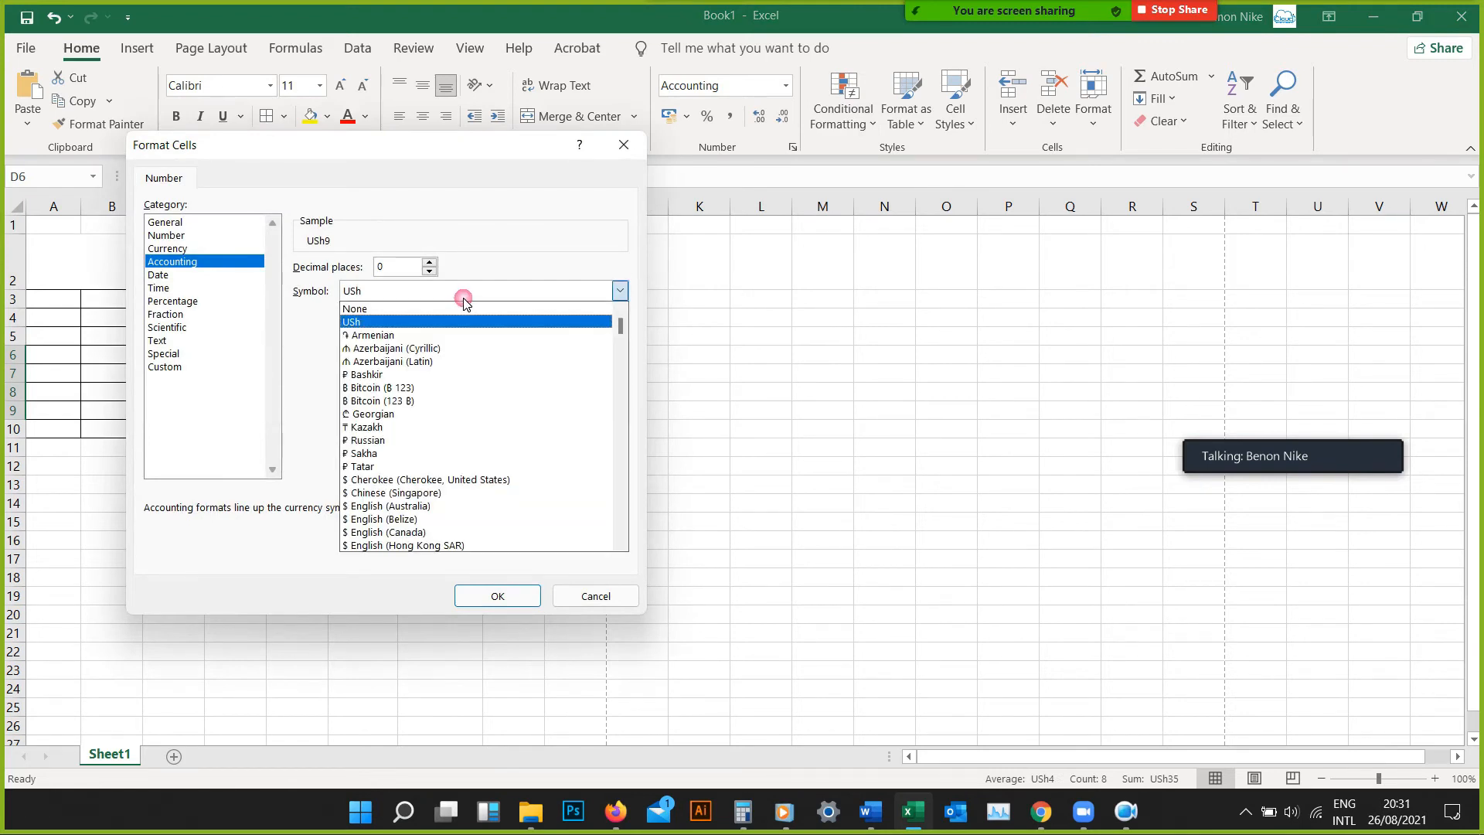
click(425, 493)
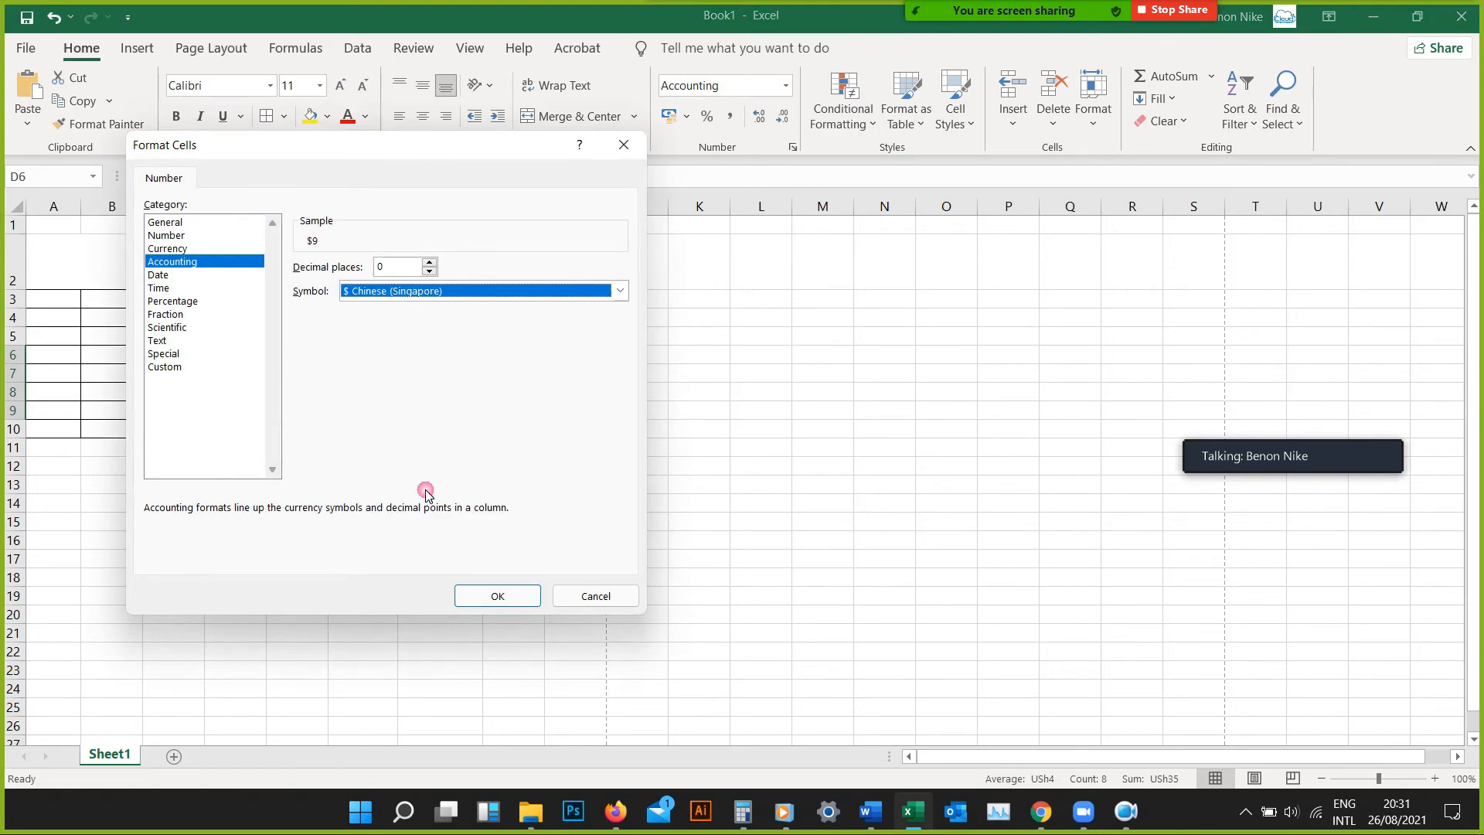
click(497, 596)
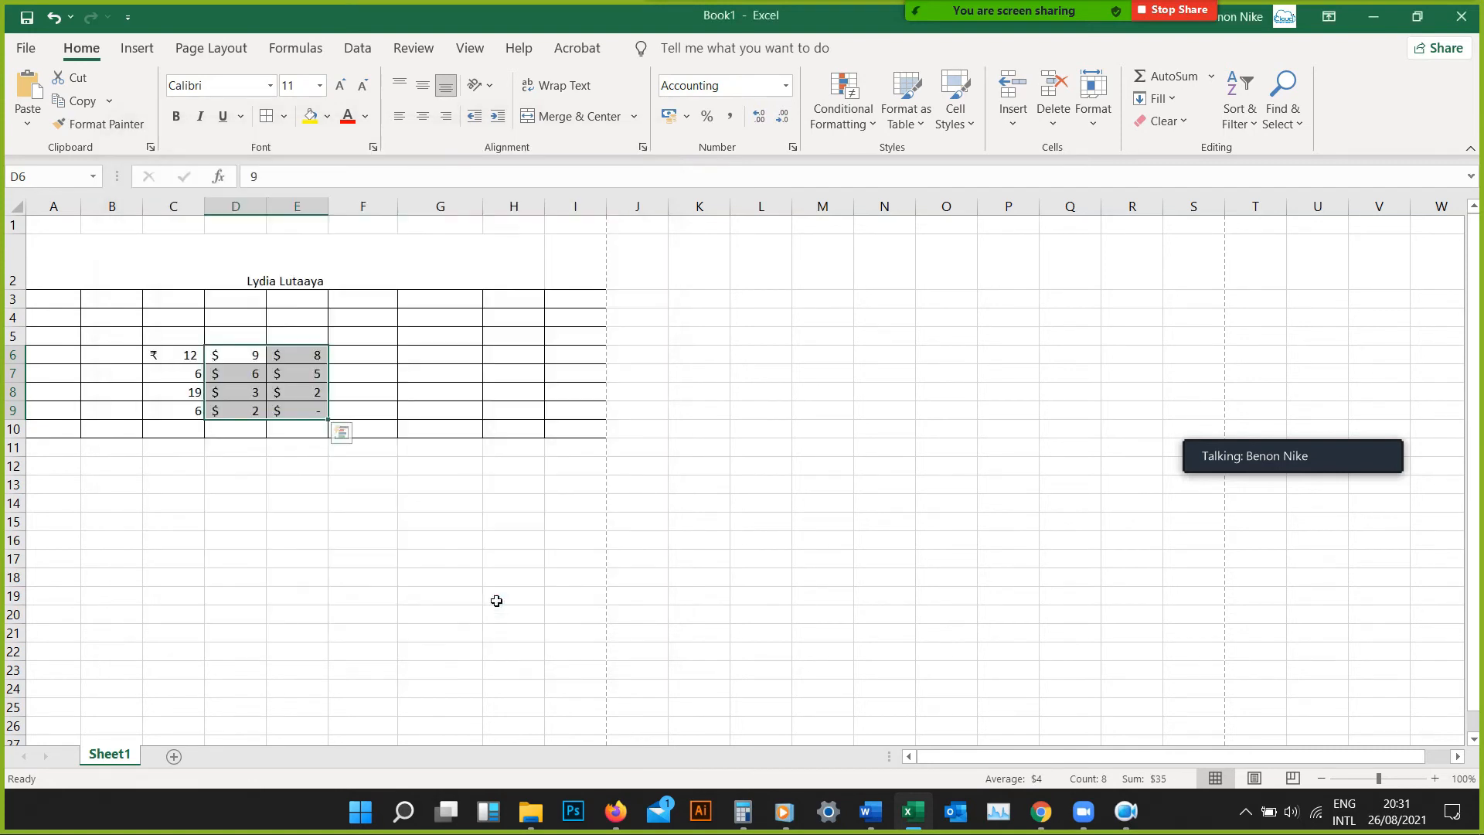
click(259, 427)
drag(259, 427, 257, 410)
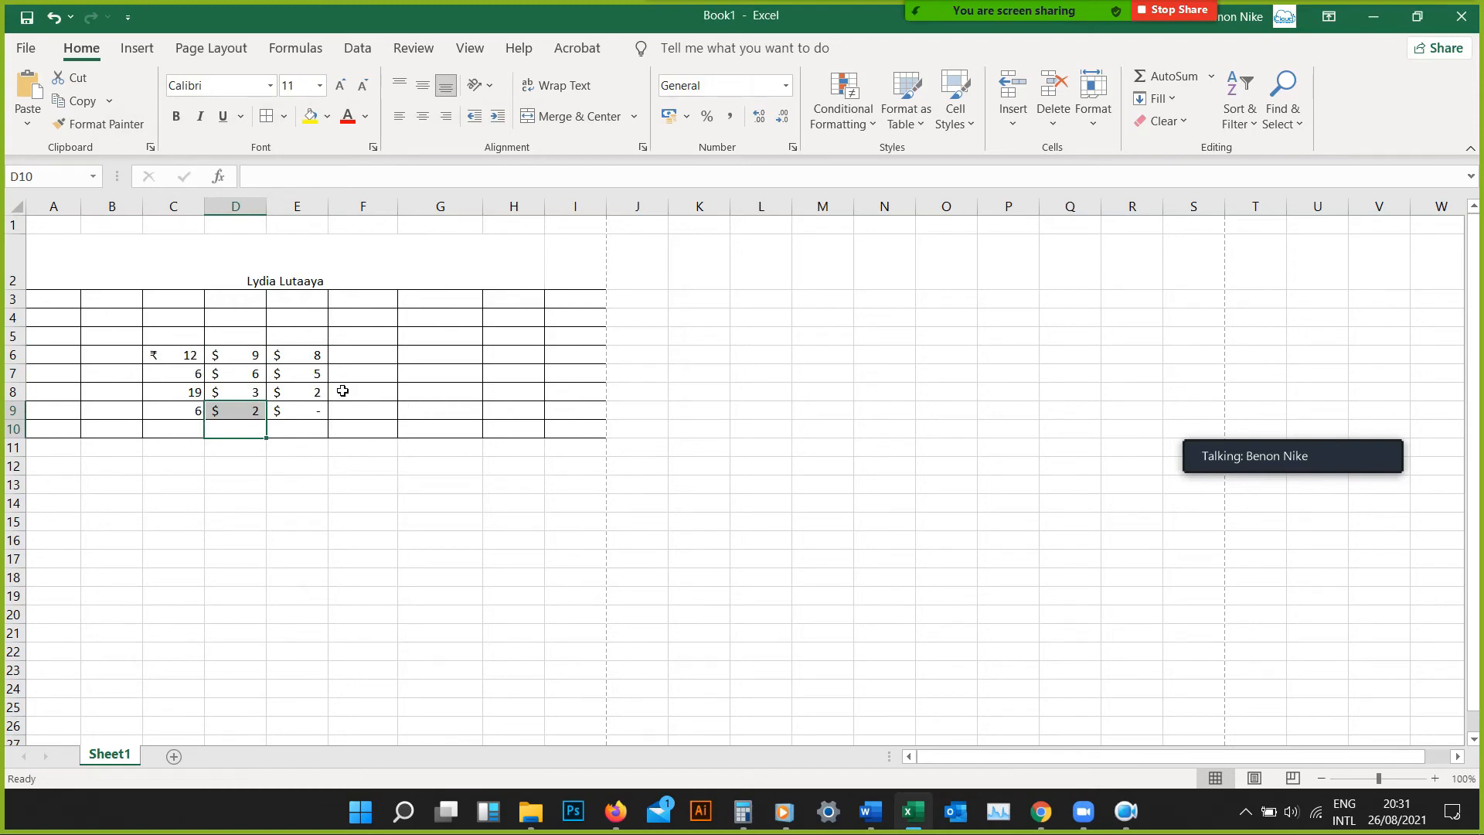
click(785, 85)
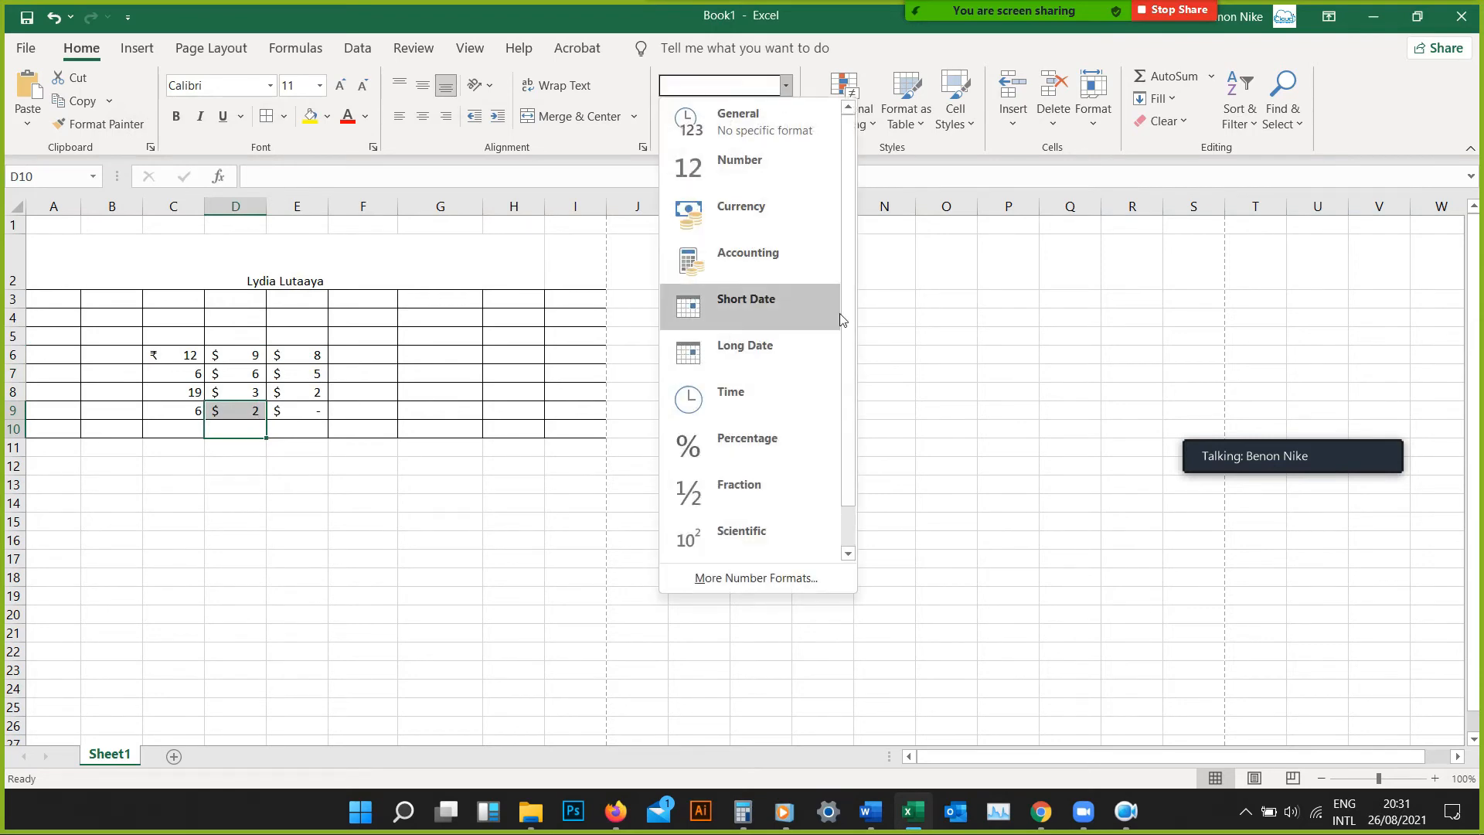
scroll(843, 377, down, 1)
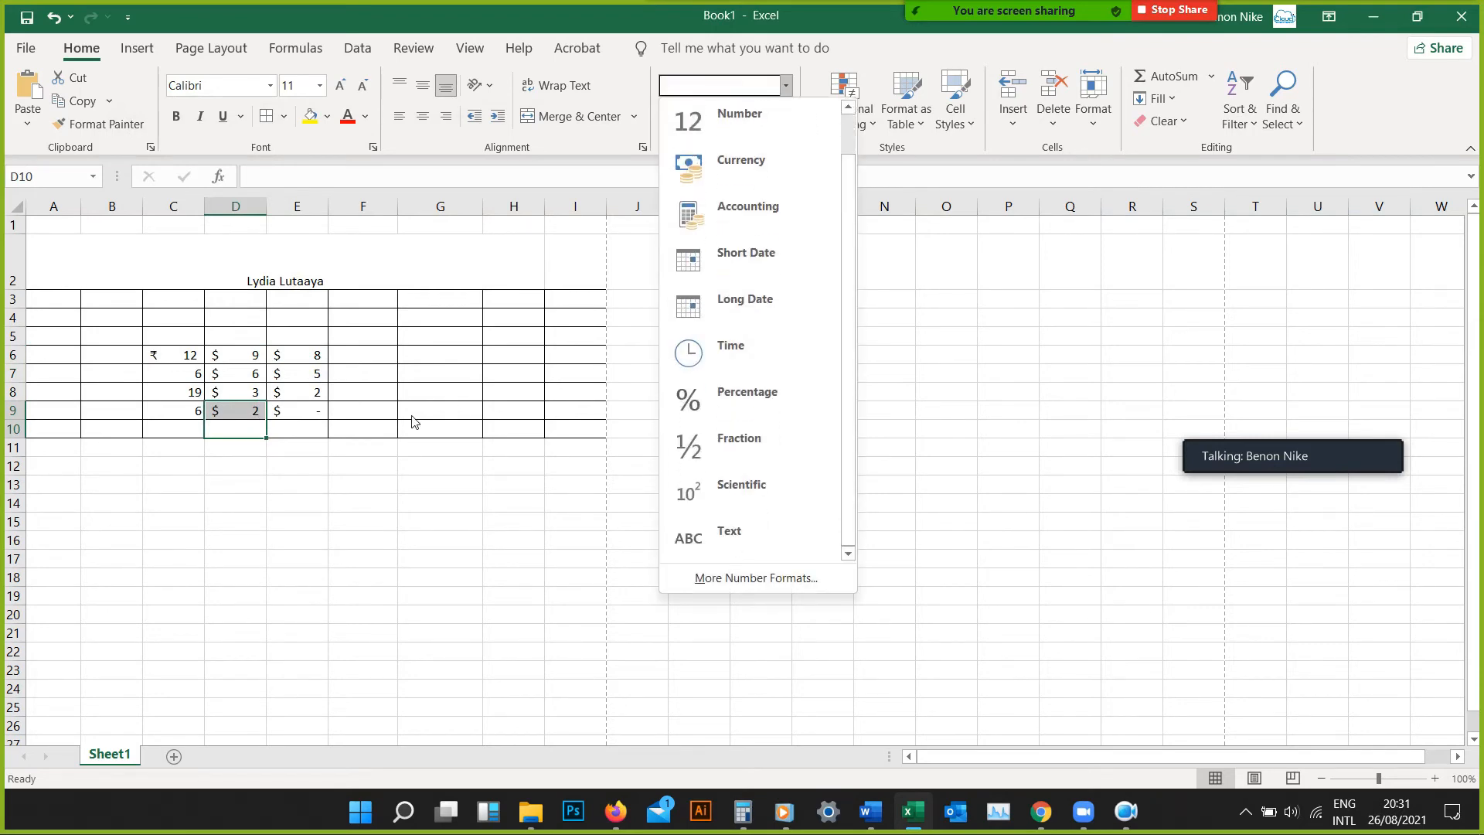
click(291, 479)
Apply the Short Date format to the range D6:E9 and replace it with the Percentage format
drag(321, 357, 317, 393)
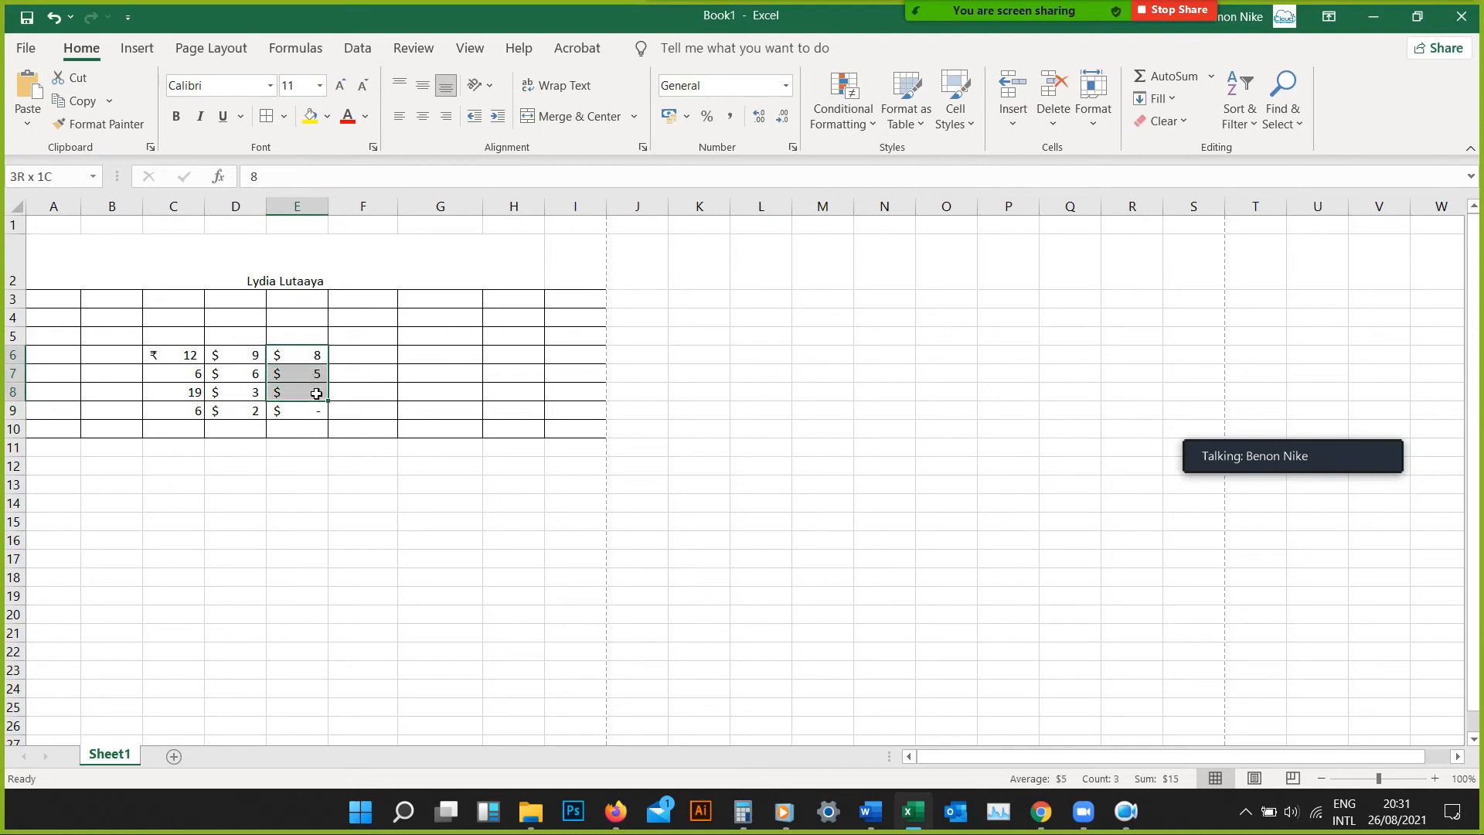
drag(216, 357, 310, 414)
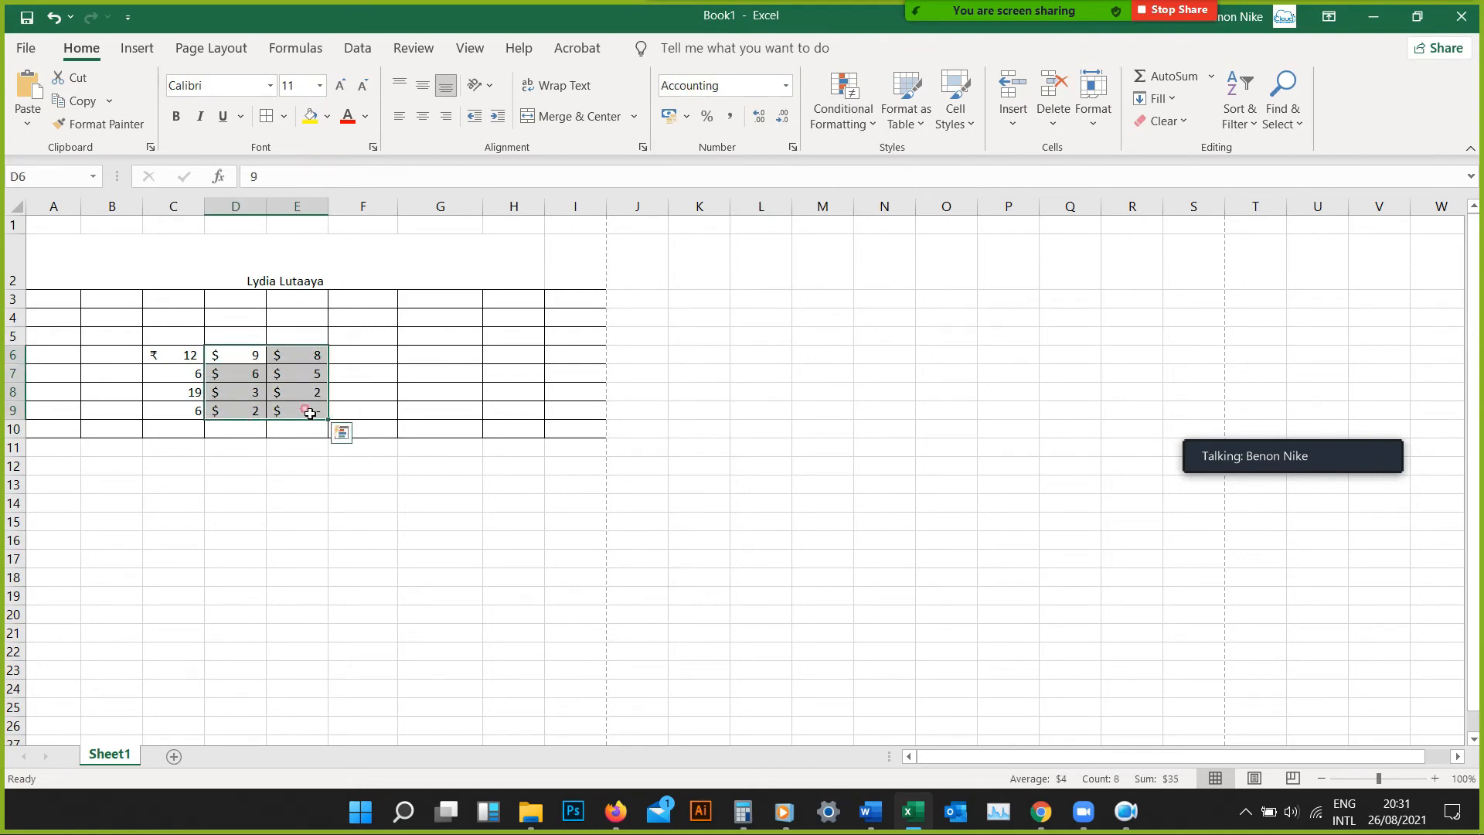
click(783, 86)
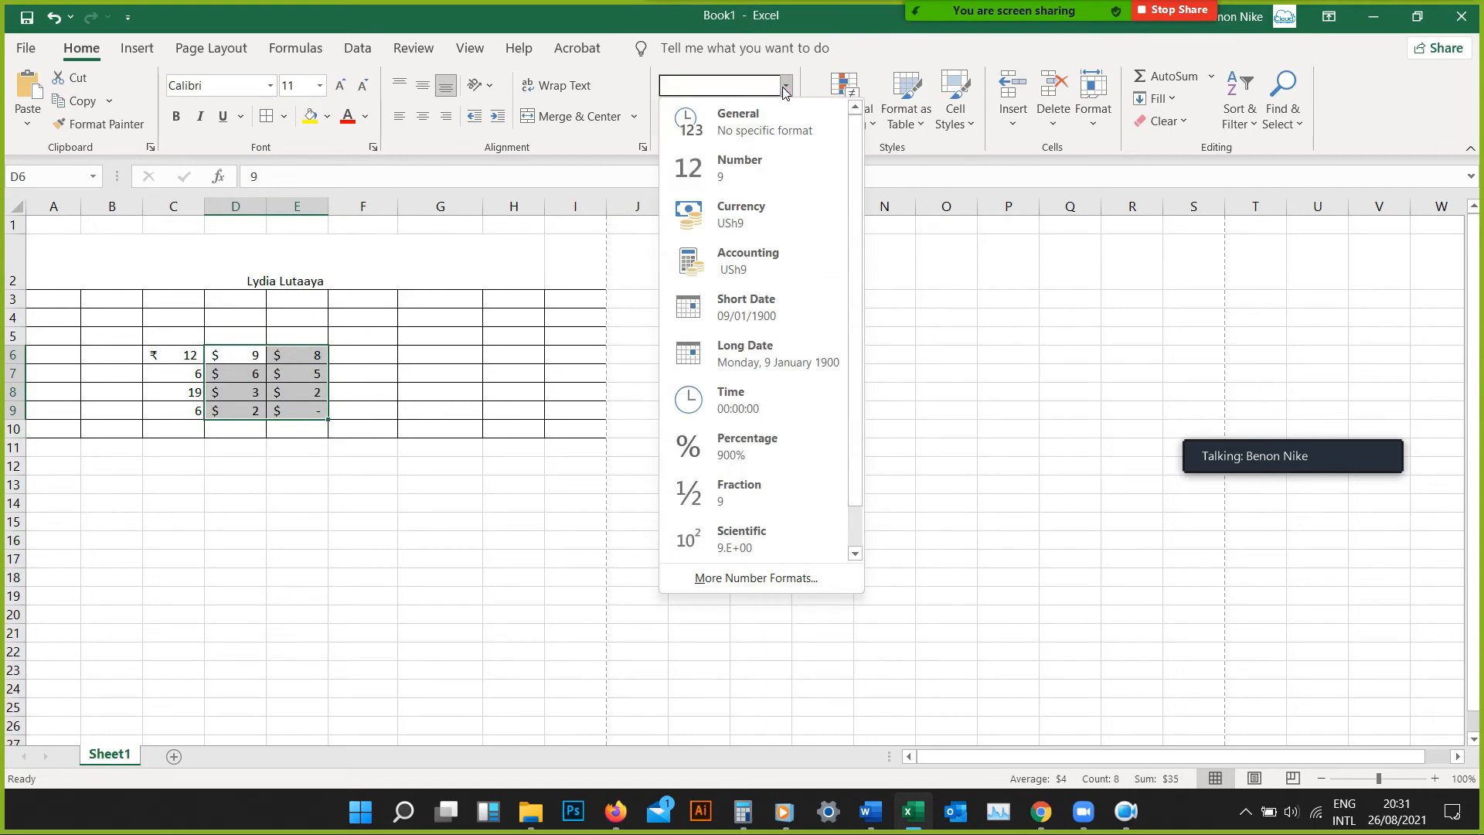
click(745, 313)
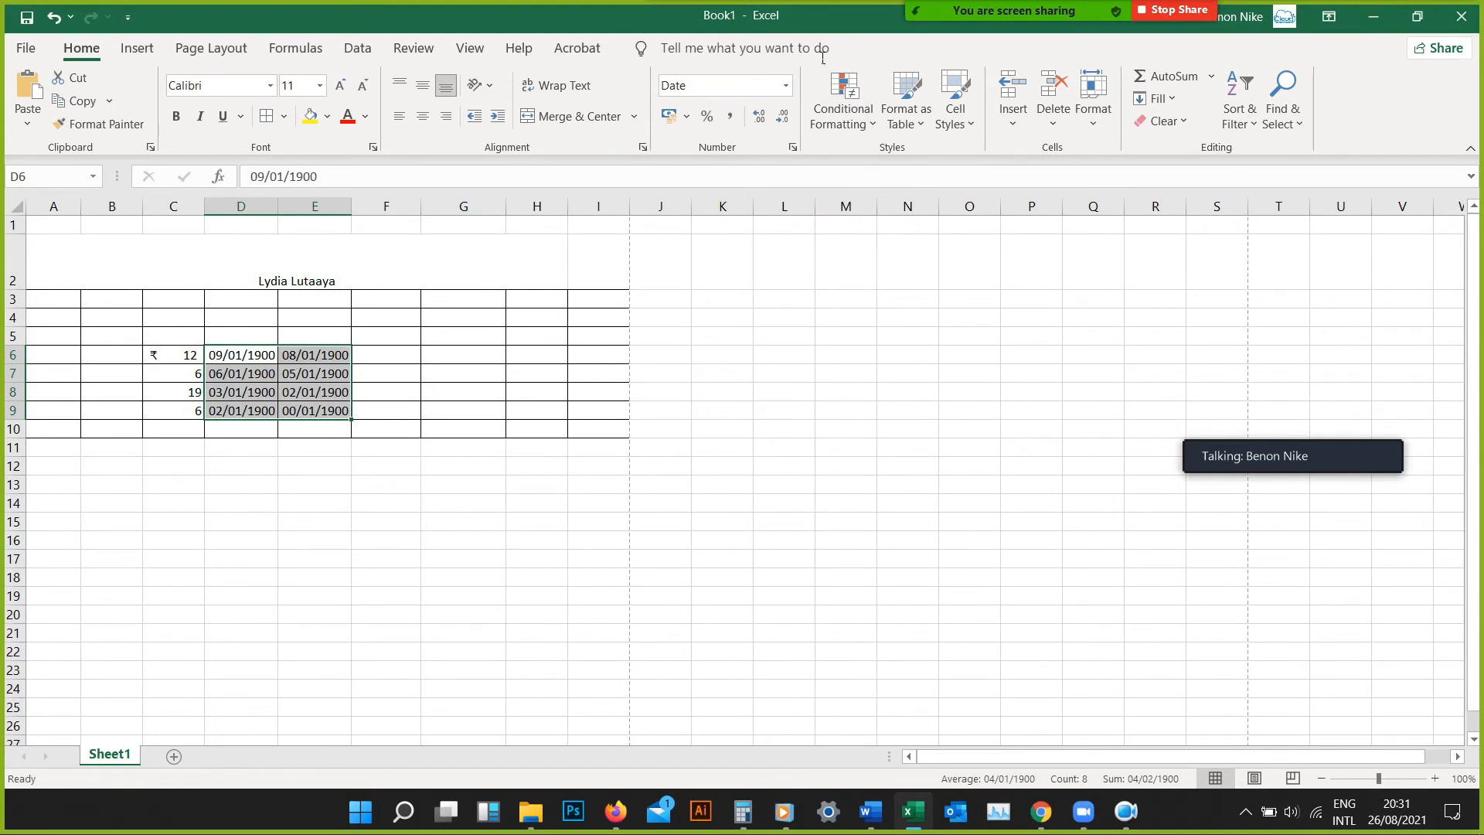
click(787, 87)
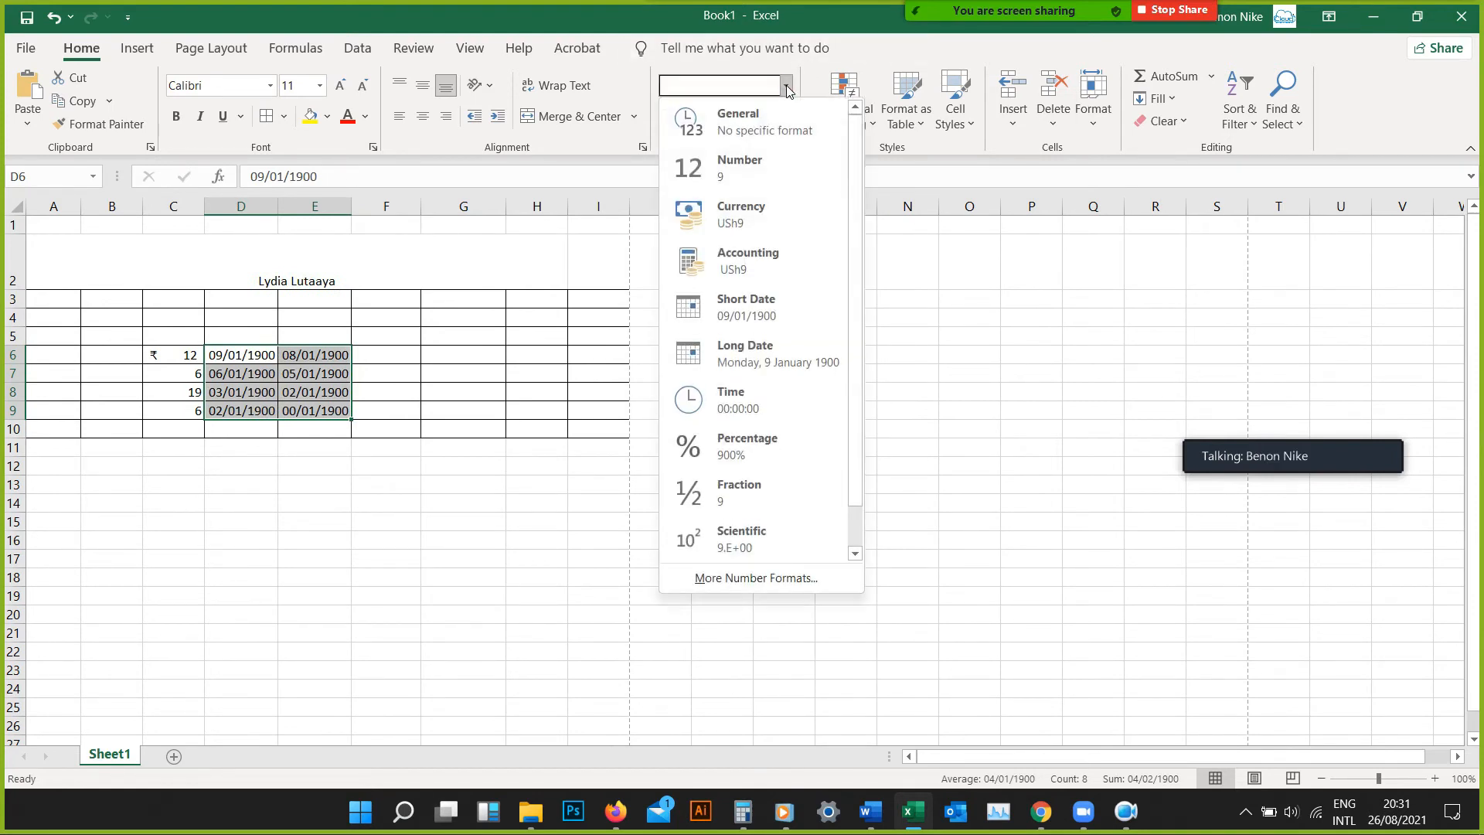
click(719, 455)
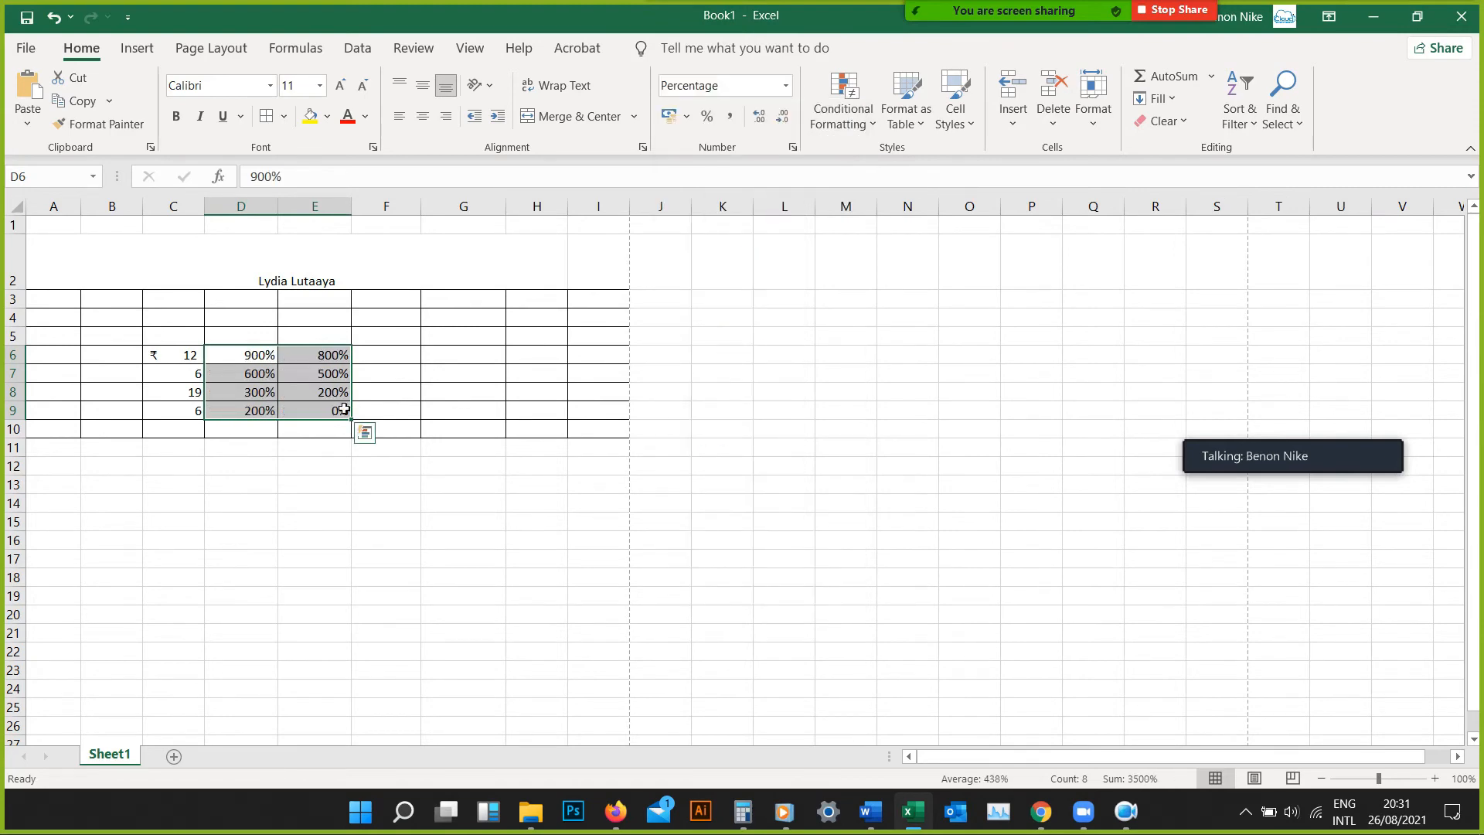
Change the format of the range D6:E9 to Number and finally back to General
click(785, 87)
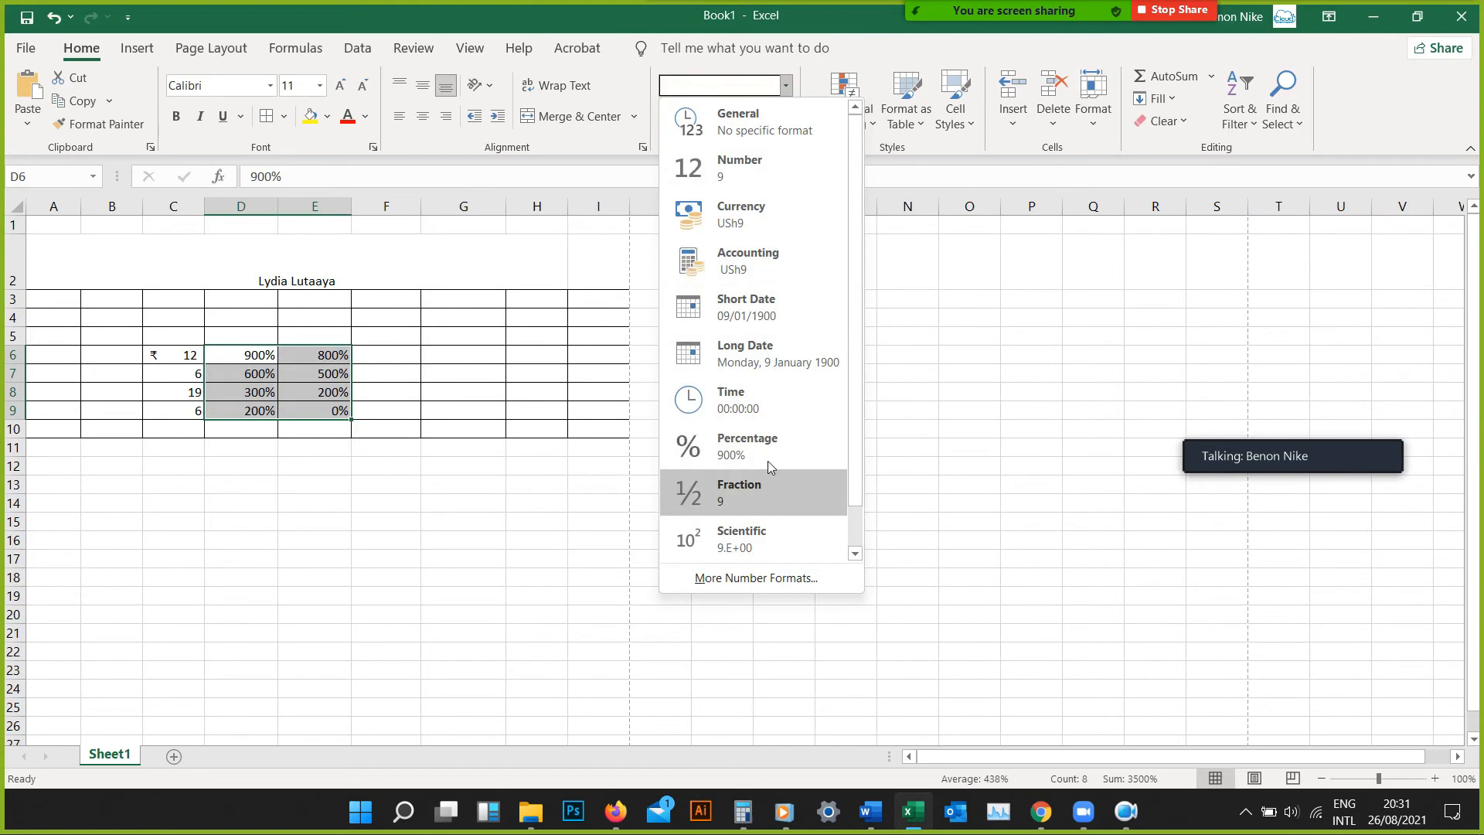
click(785, 179)
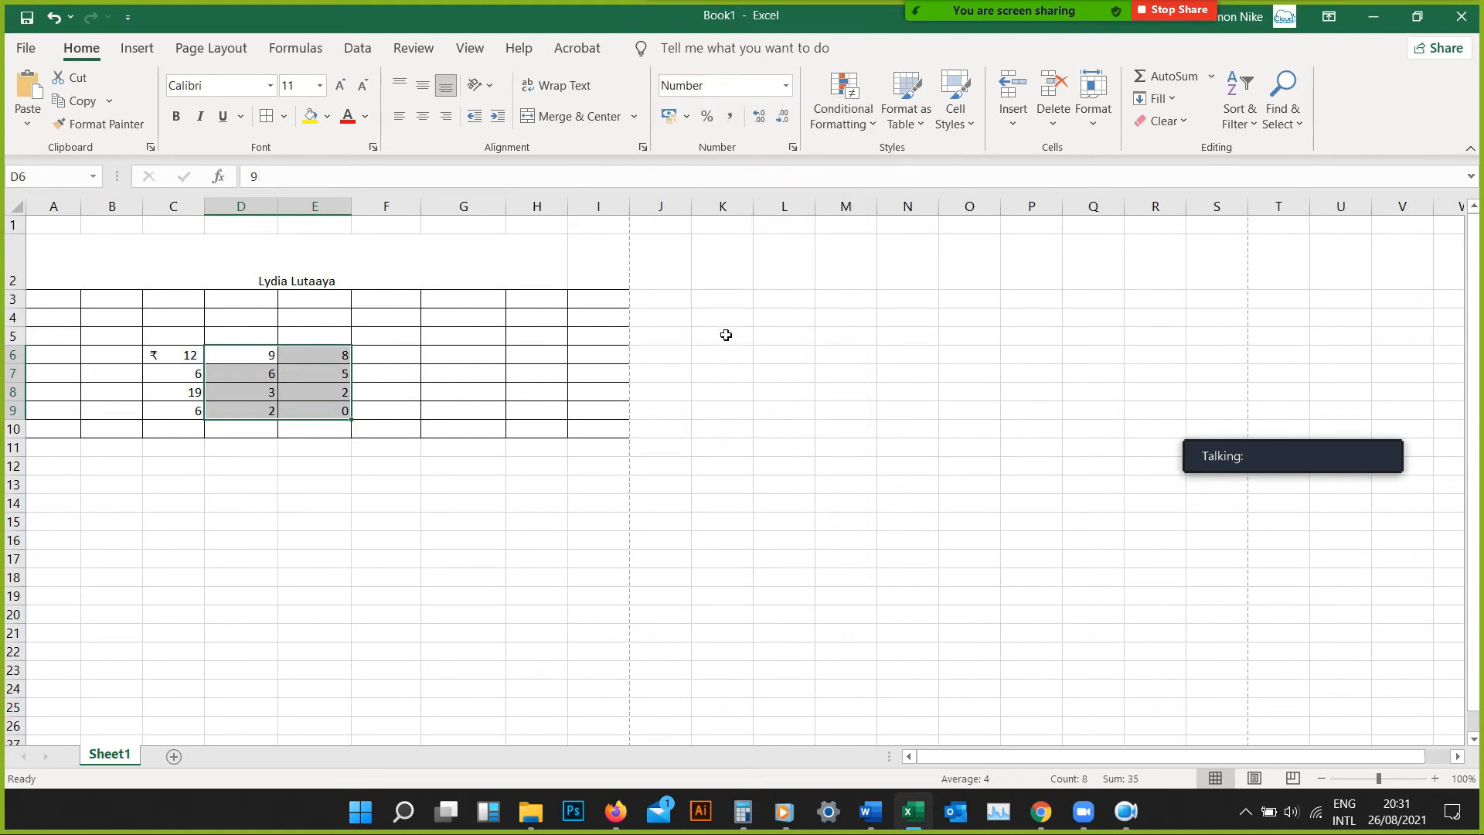
click(786, 86)
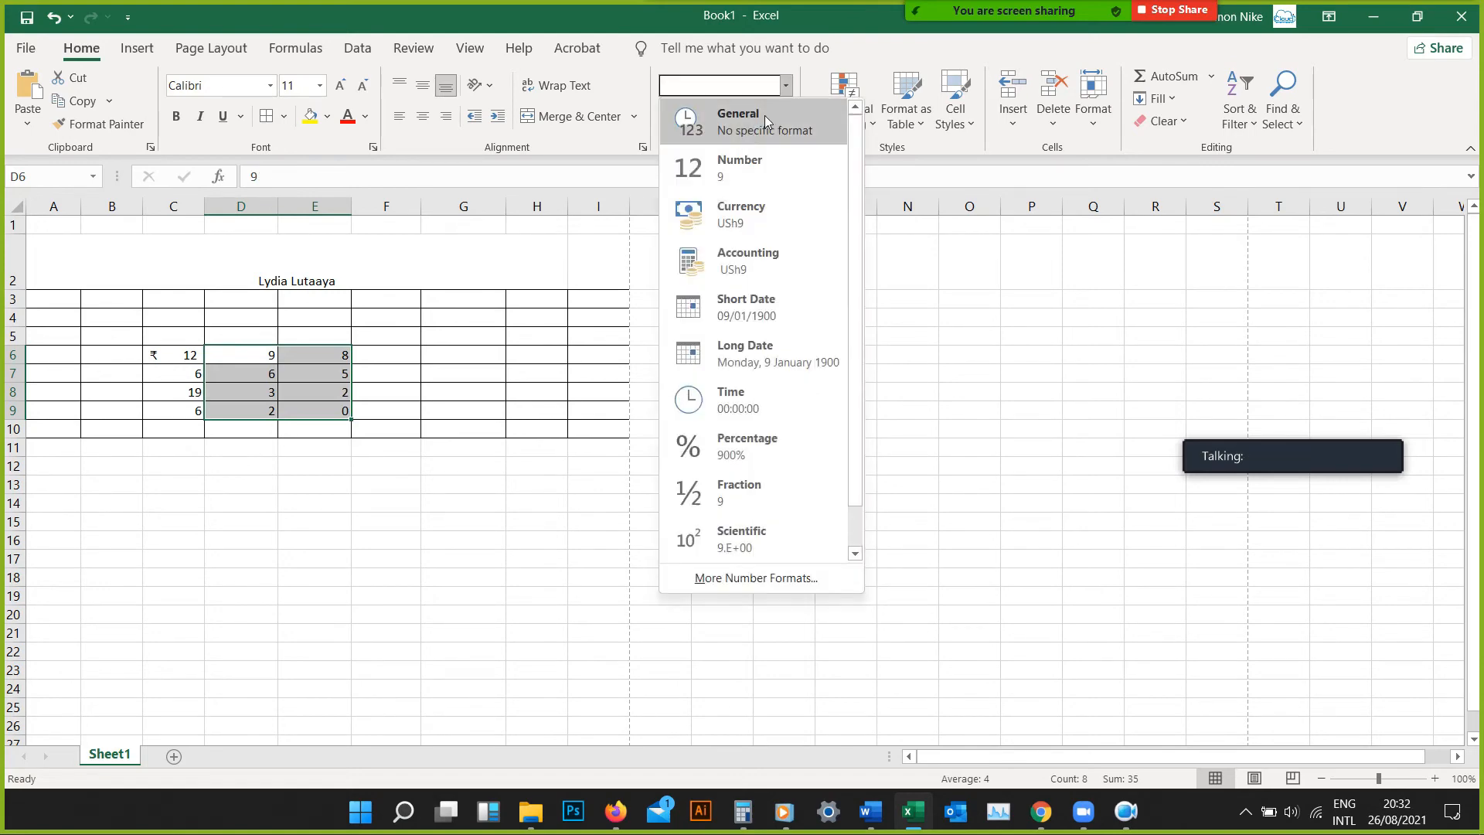
click(765, 126)
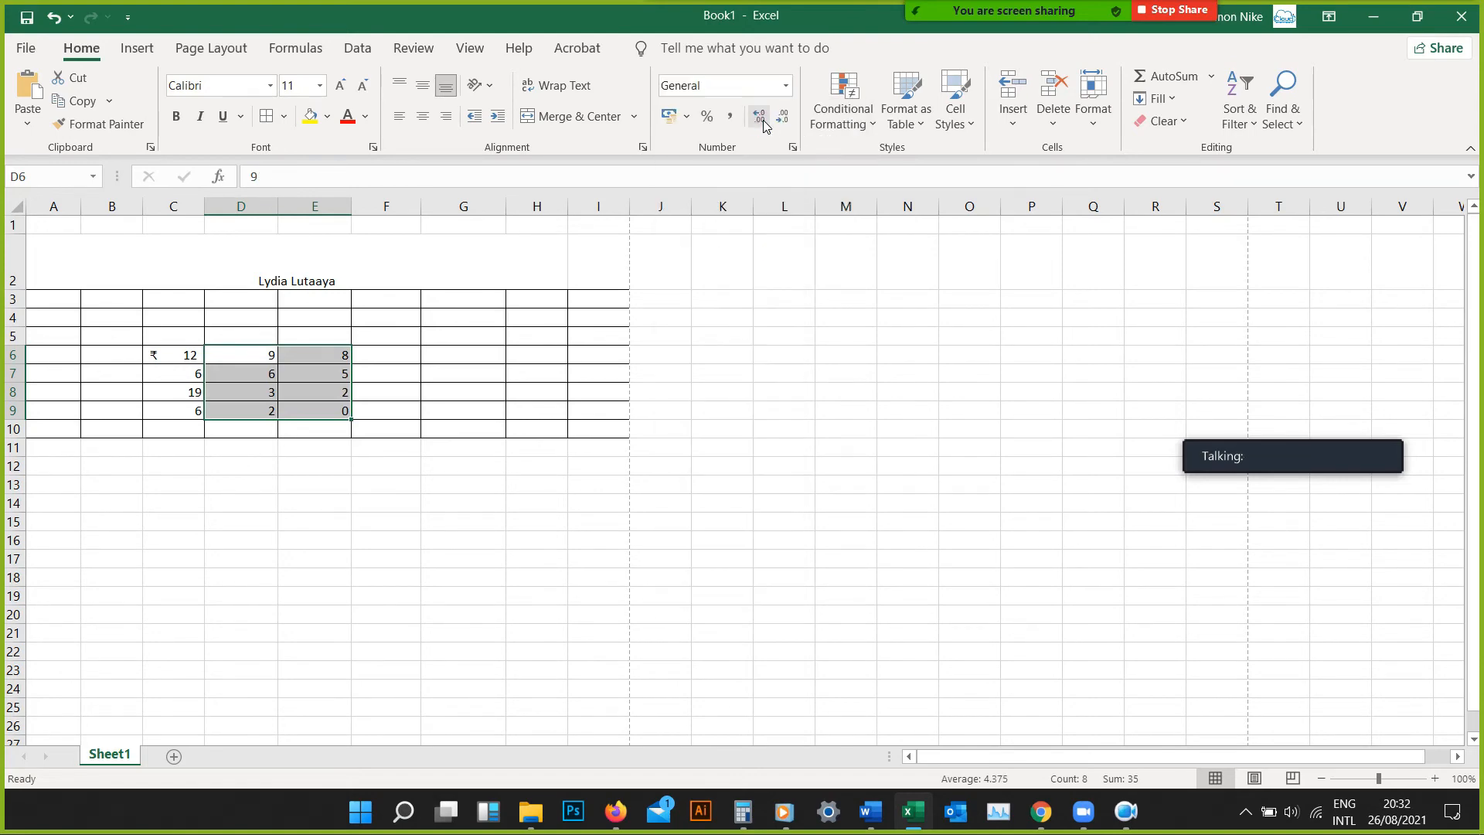
Append the unit pcs to the numbers in cells E6 and E7, making them 8pcs and 5pcs
click(334, 360)
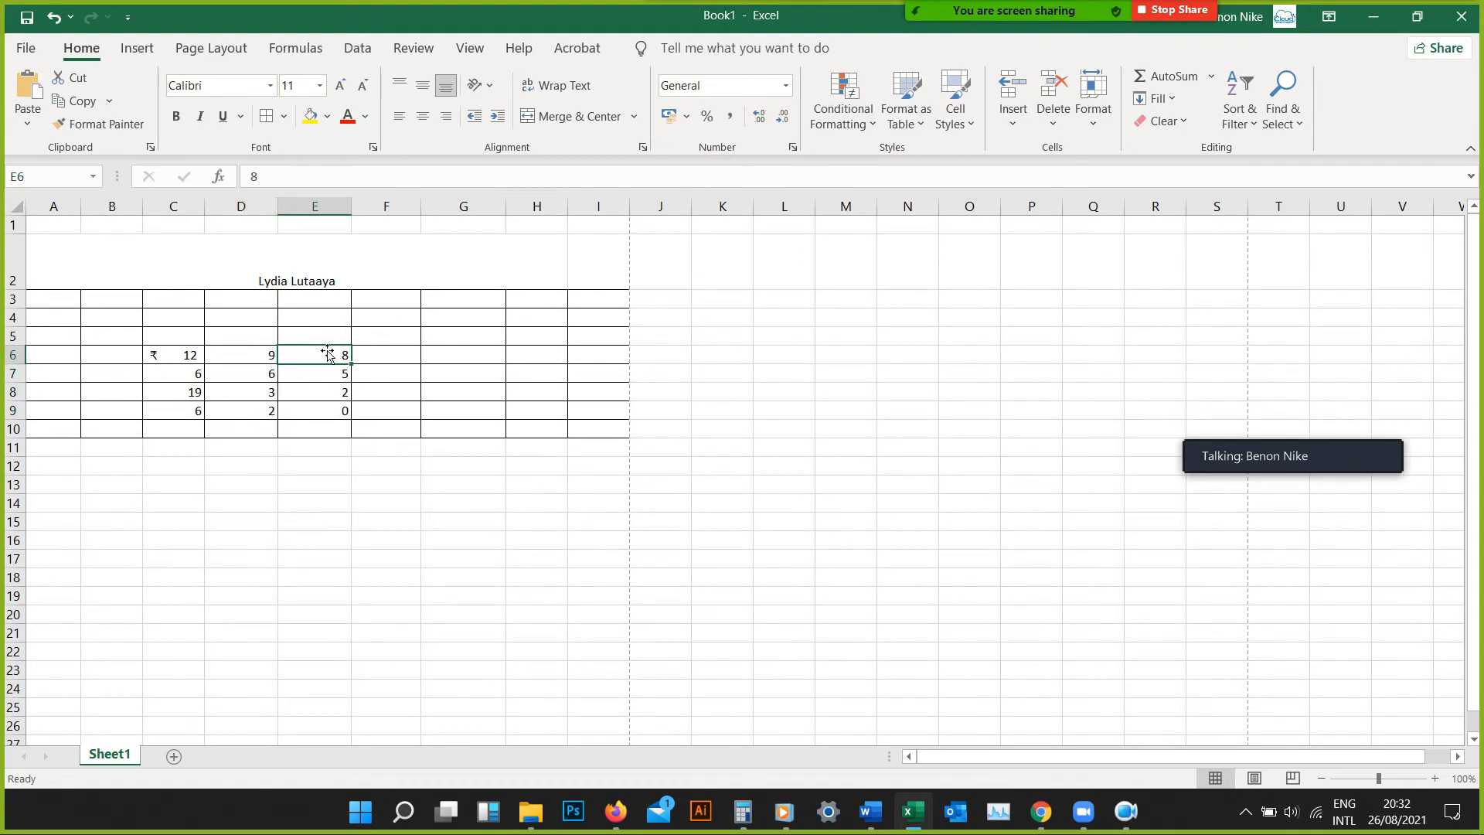
click(287, 175)
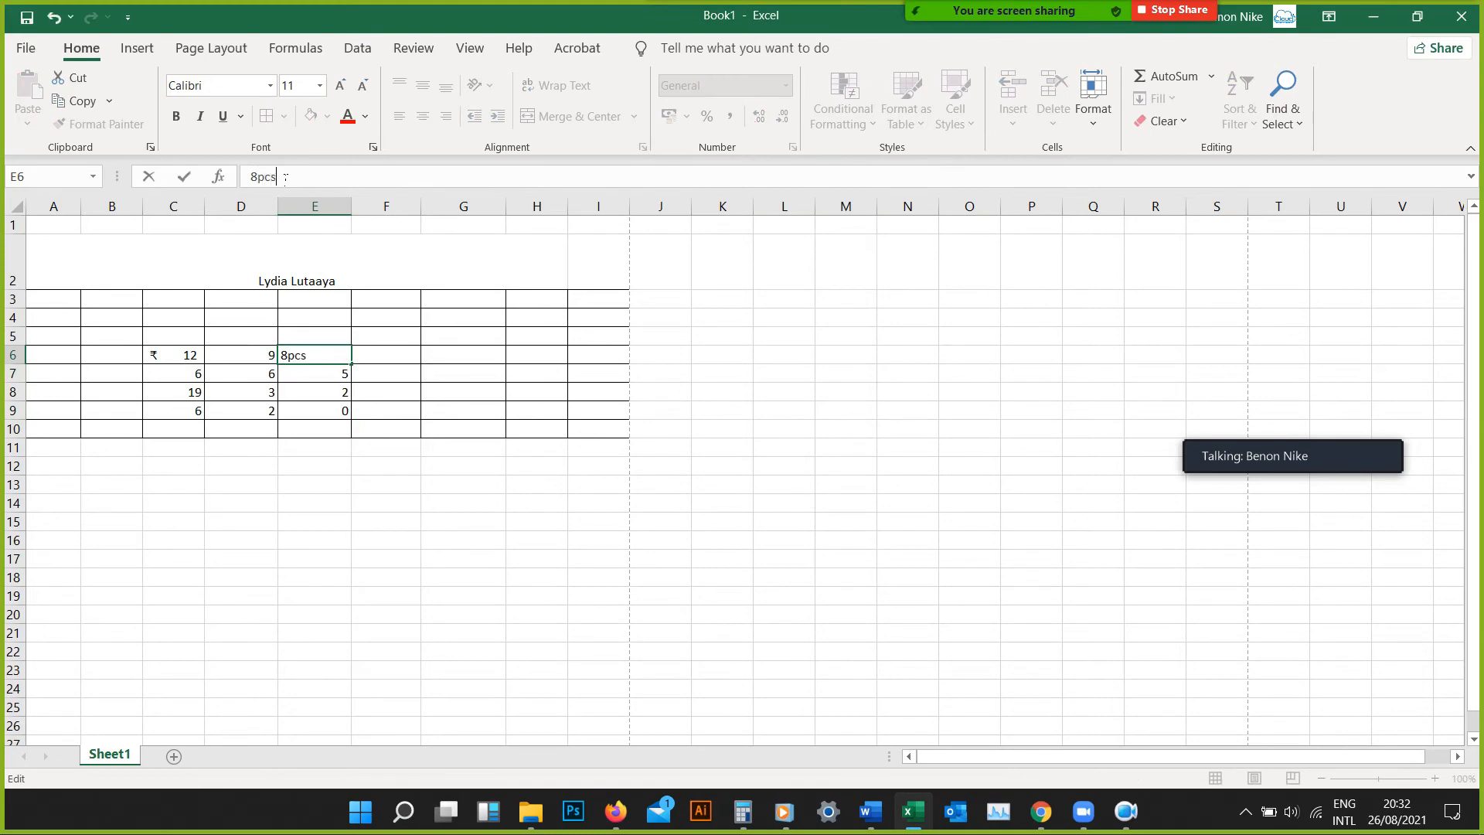
key(Return)
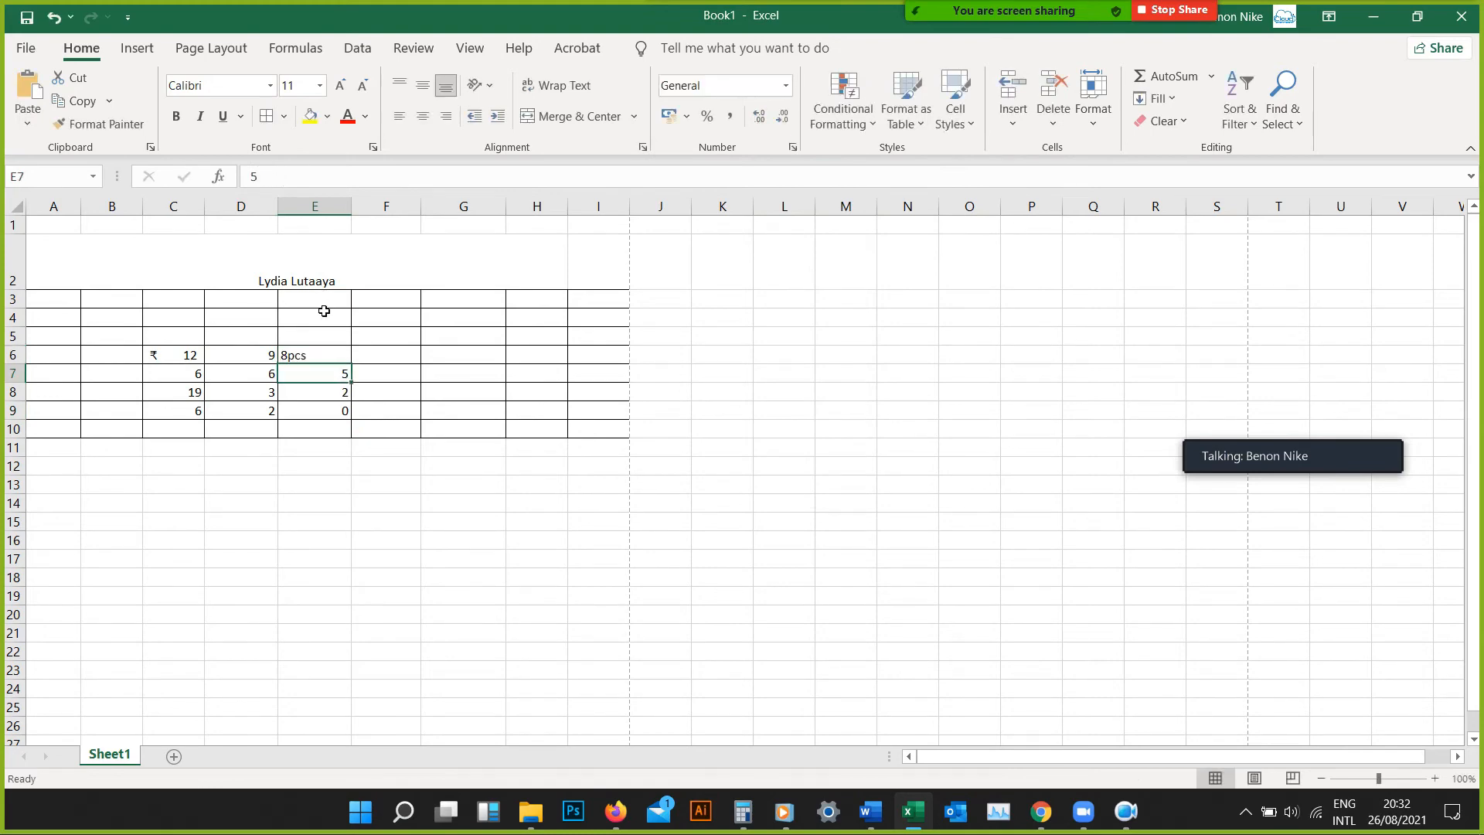
click(341, 176)
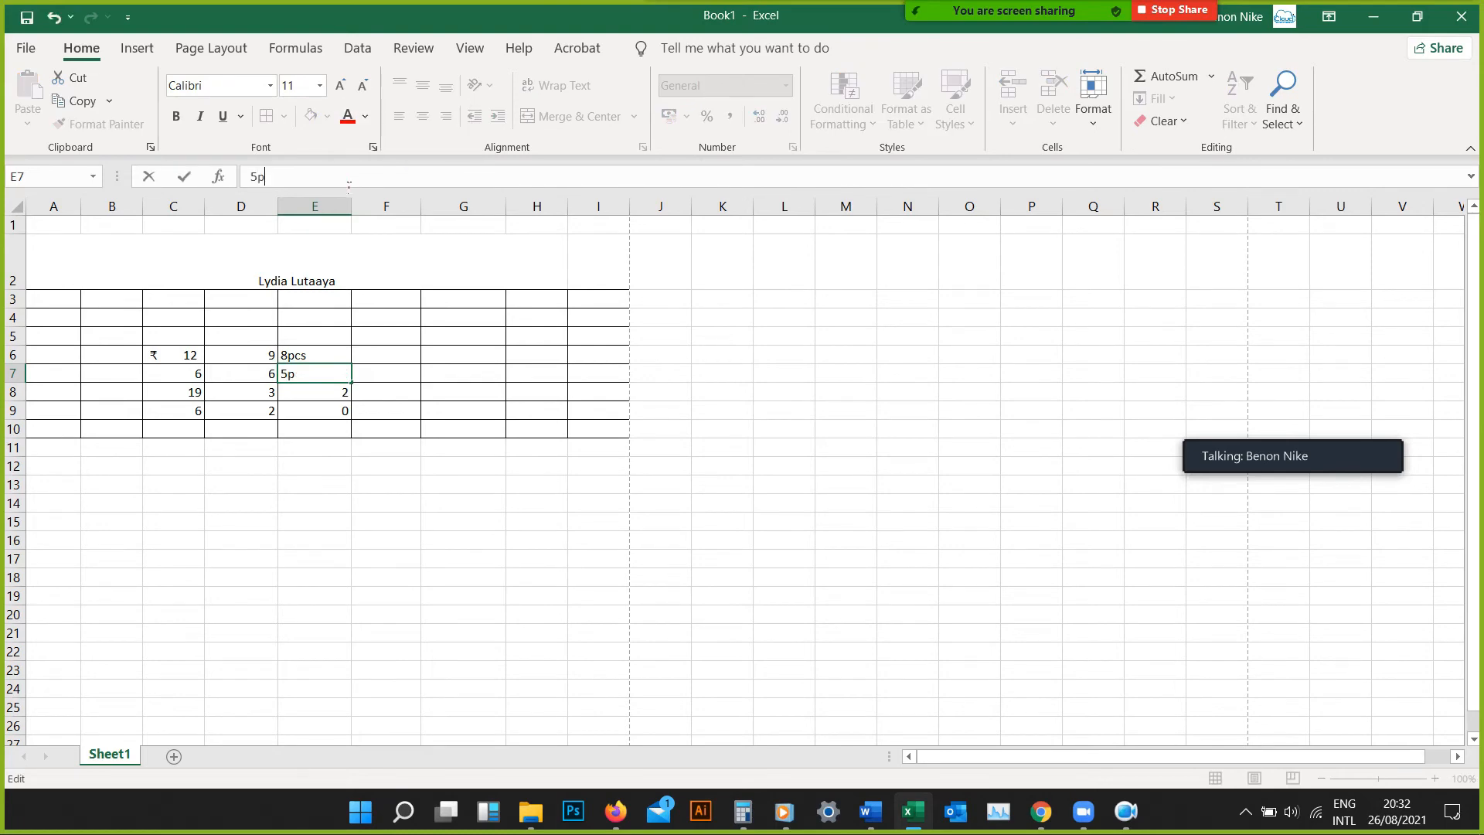
key(Return)
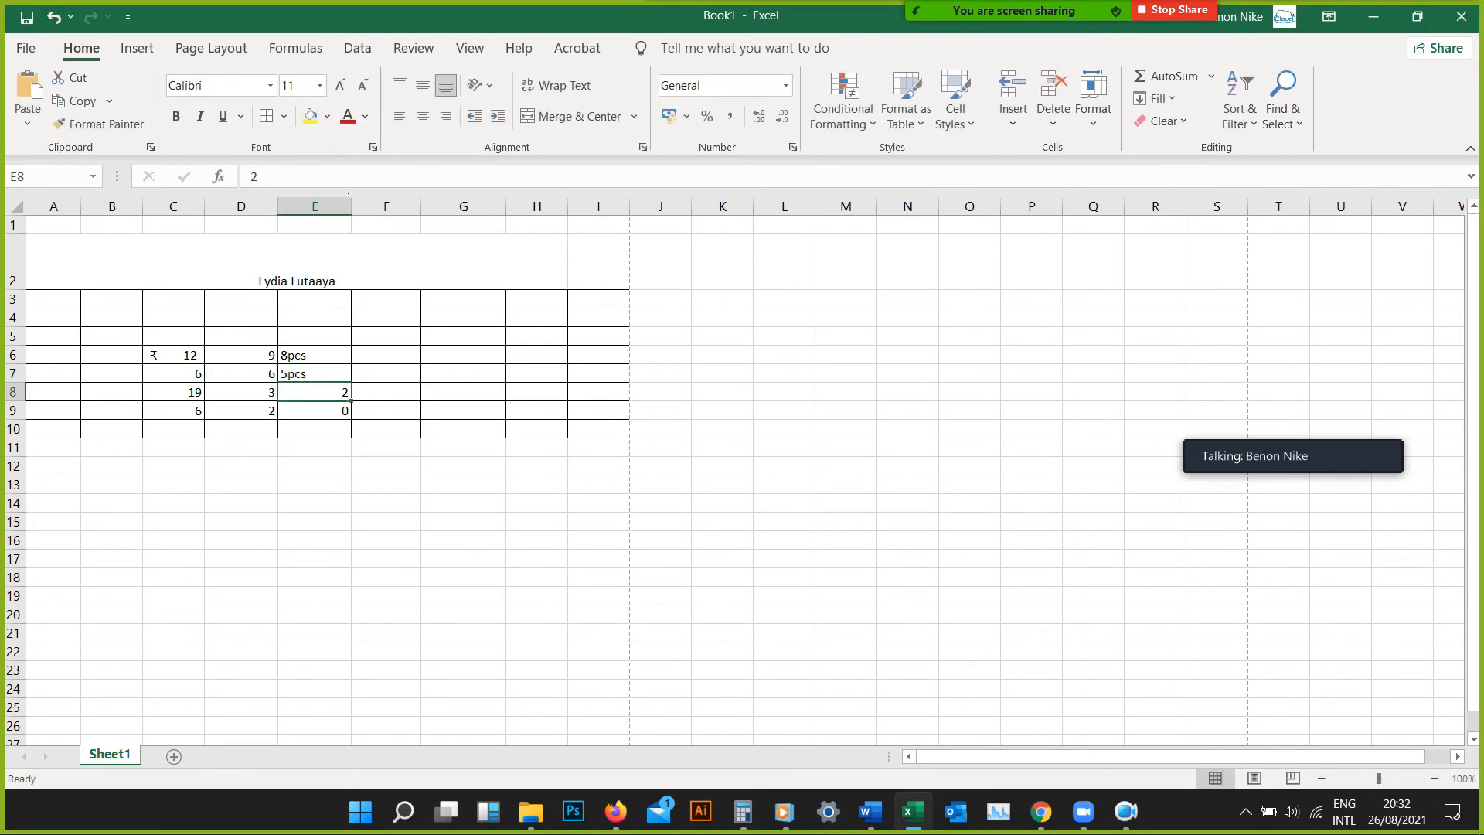
click(650, 520)
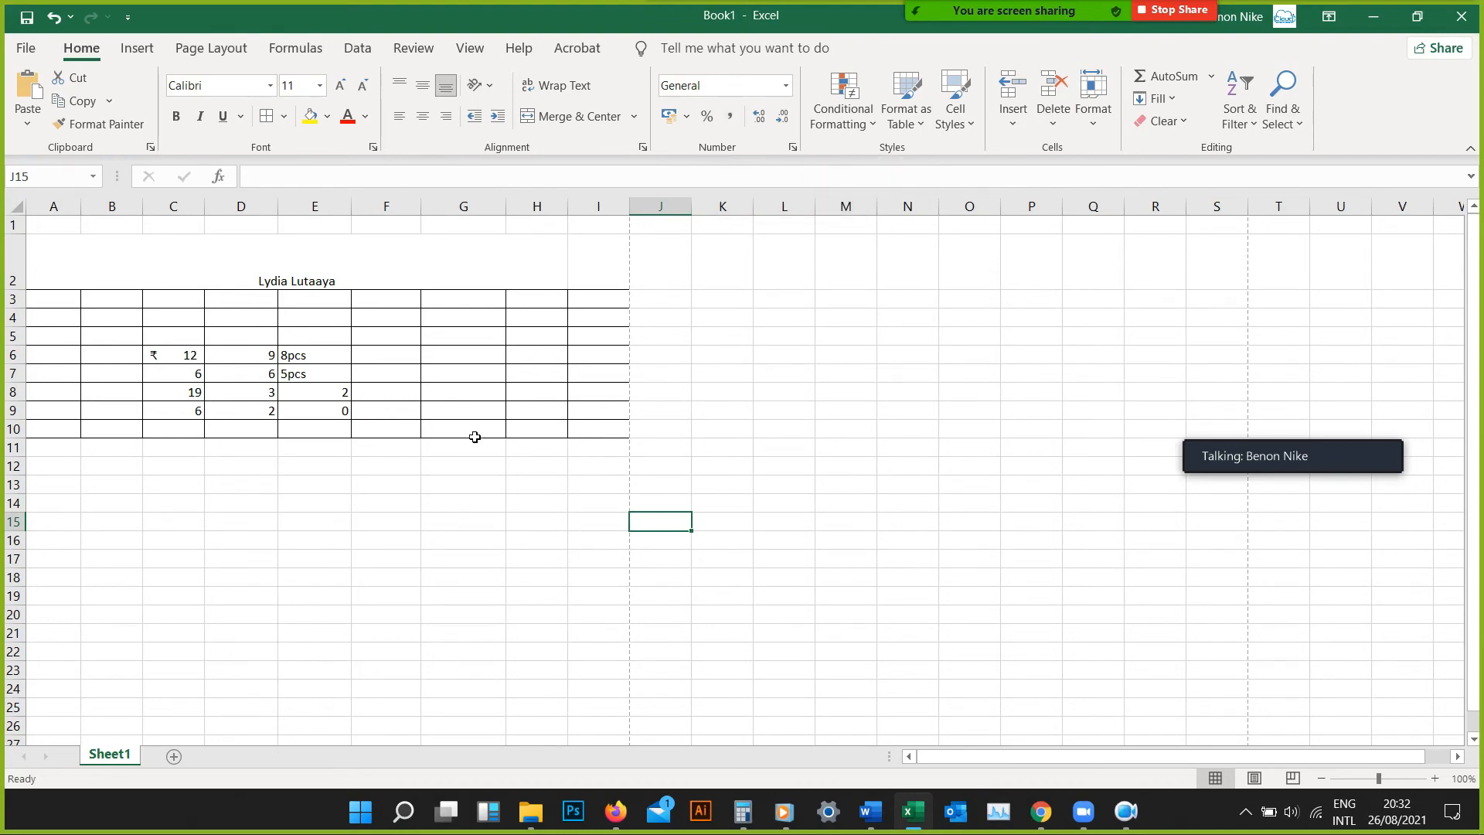
Enter the numbers 12000, 16000, 25000 and 60000 down column G in cells G4 to G7
click(480, 331)
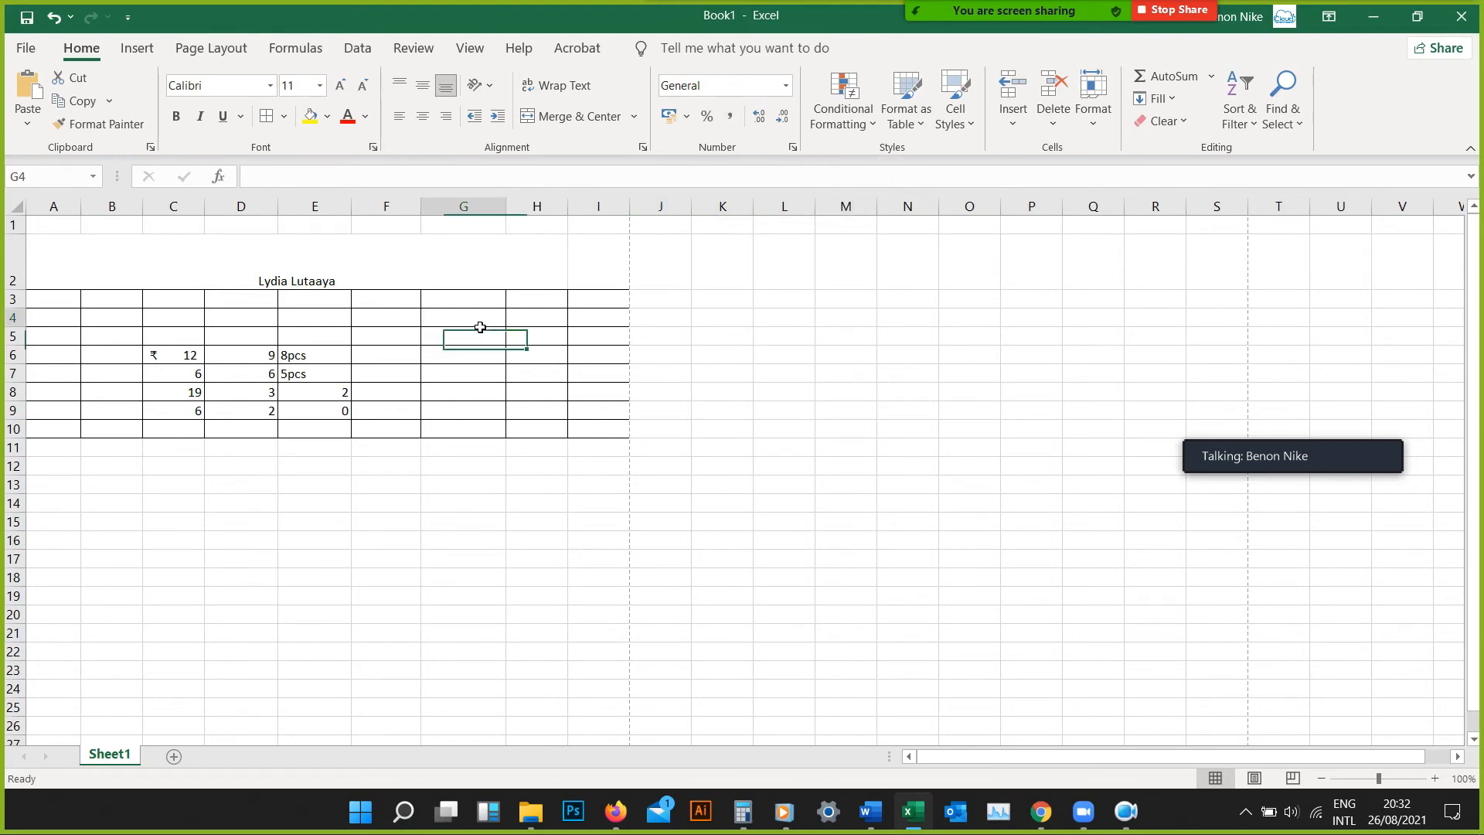
click(480, 322)
text(12000)
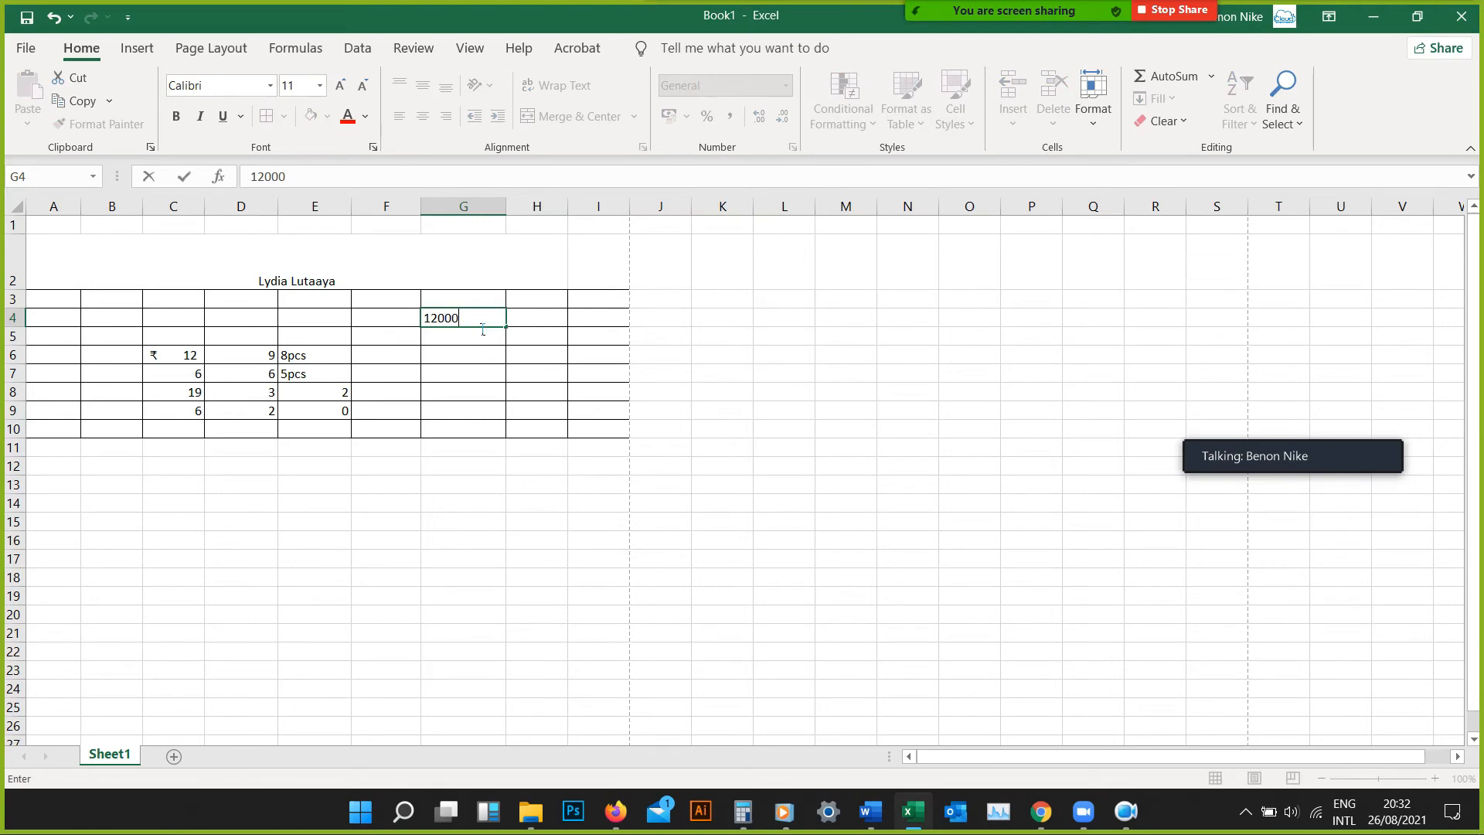
key(Return)
text(16000)
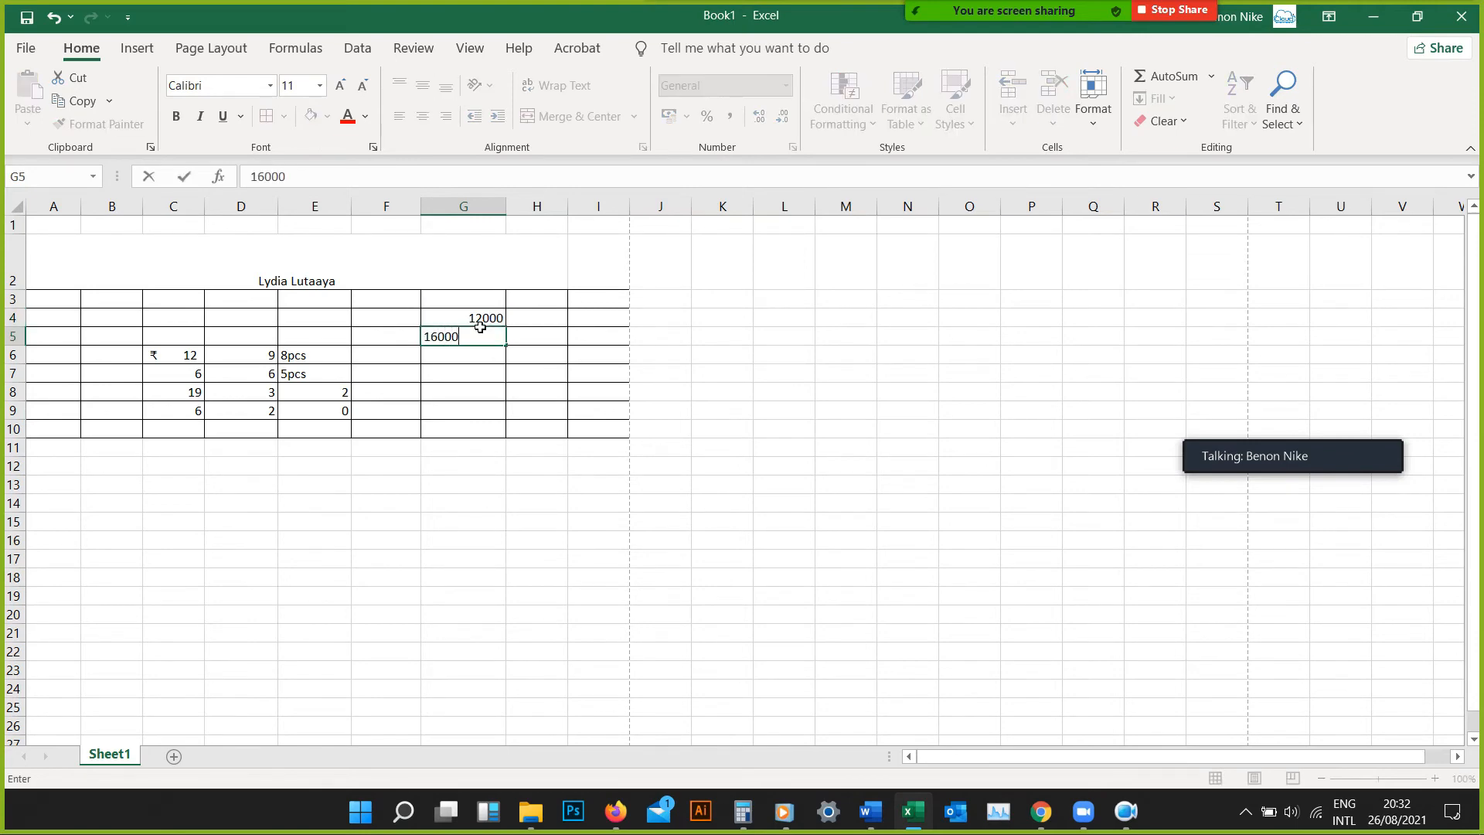
key(Return)
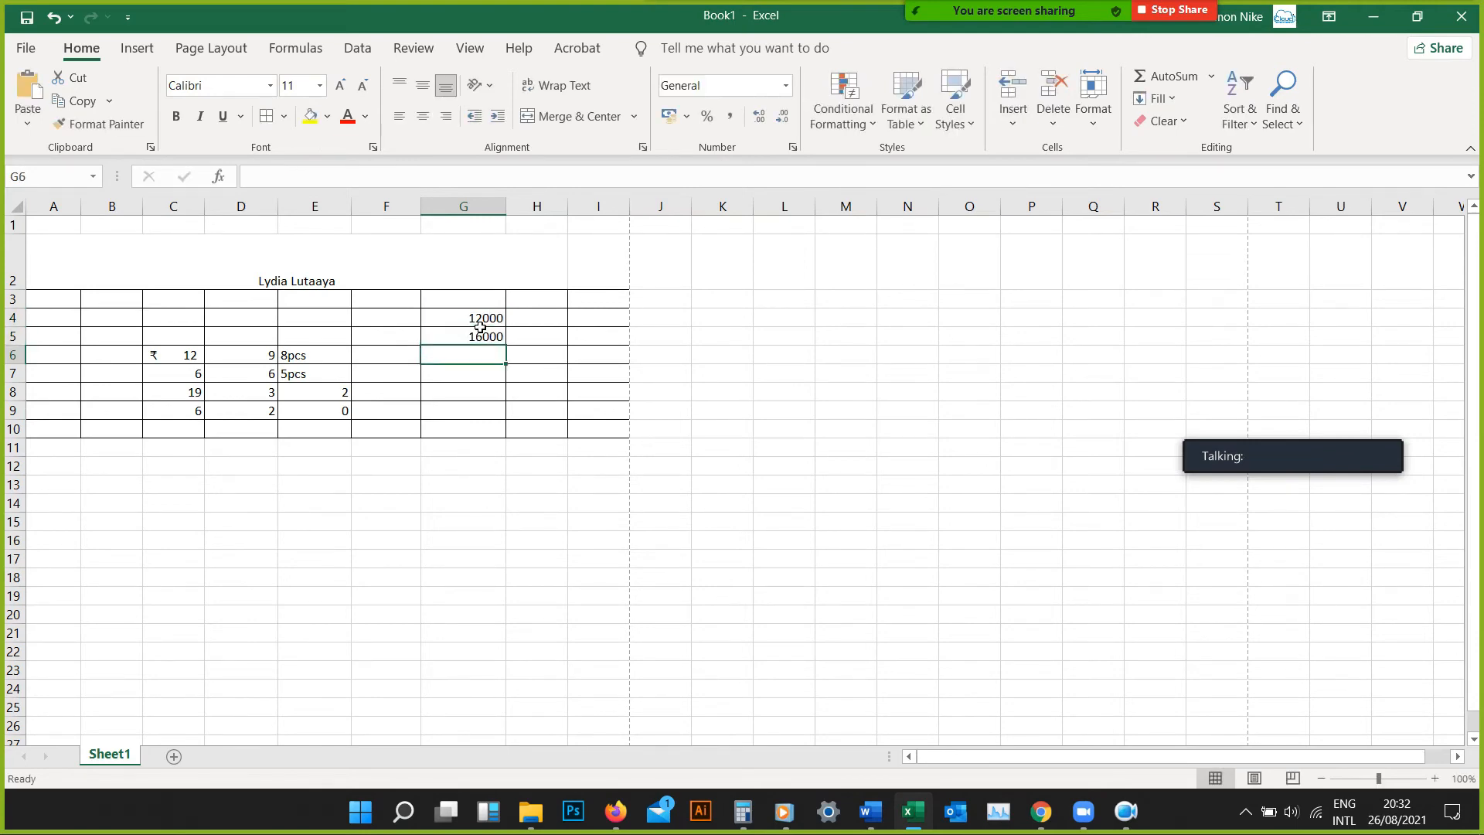
text(25000)
key(Return)
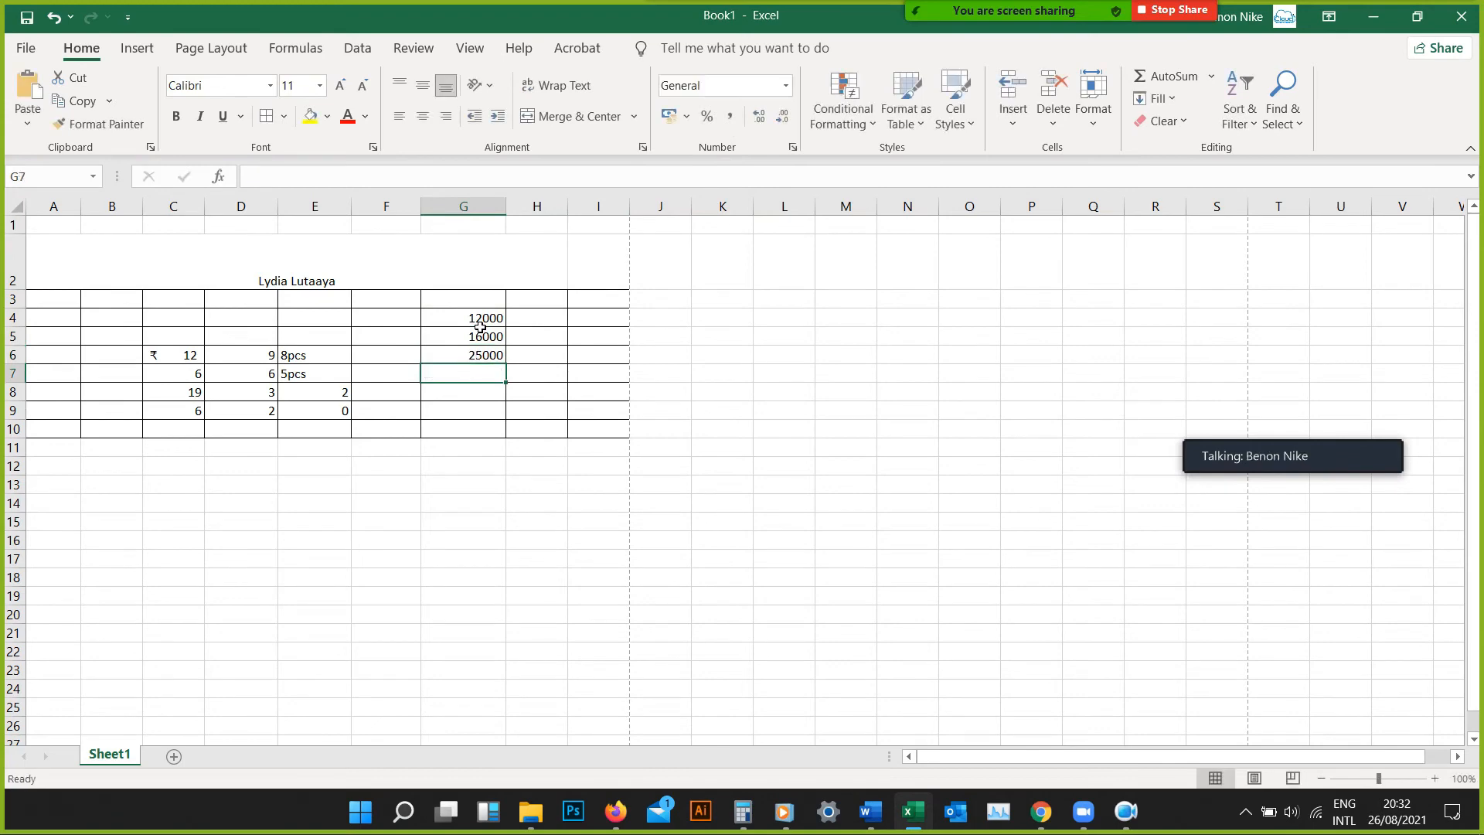
text(60000)
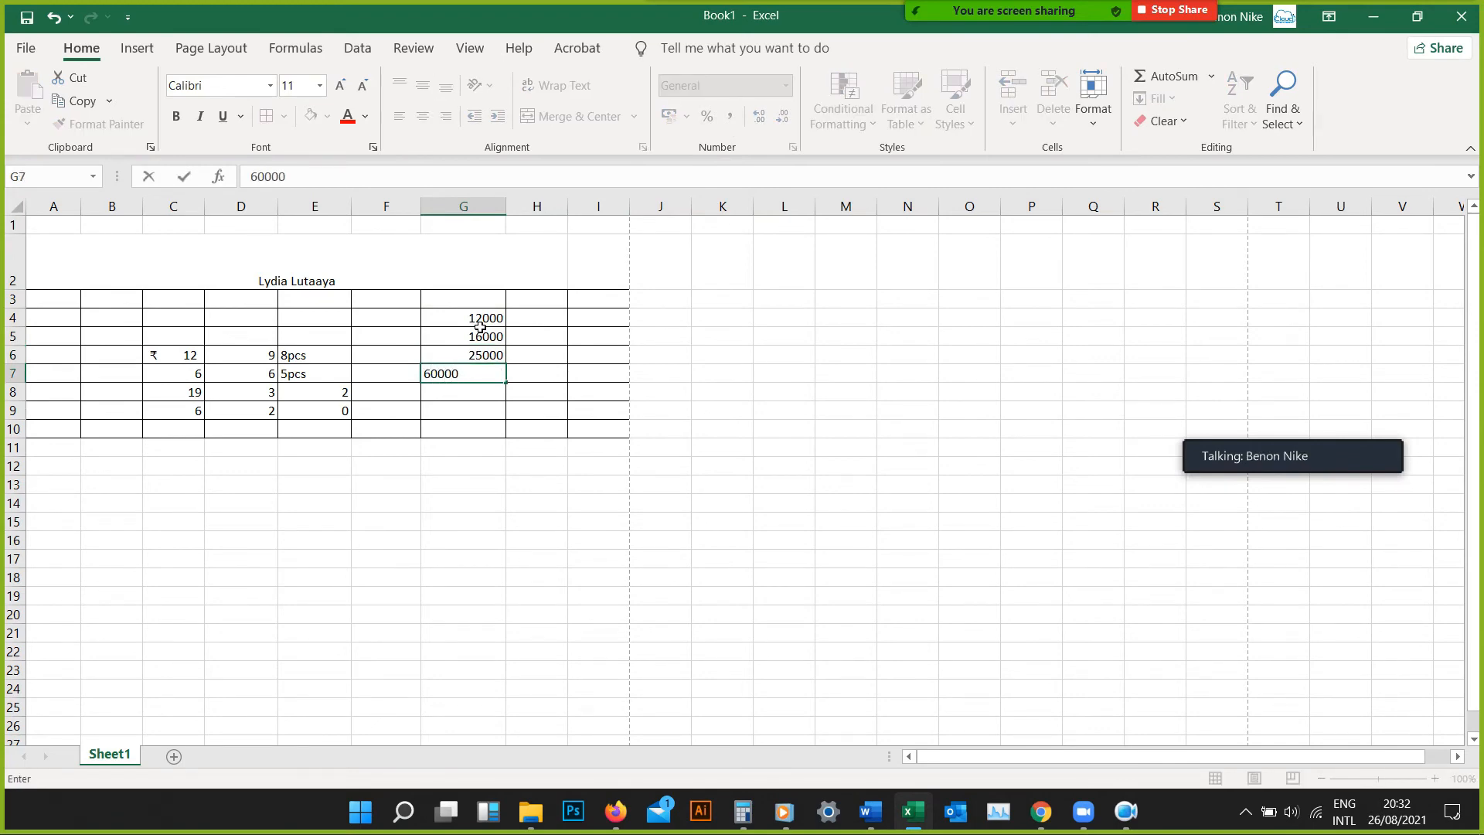
key(Return)
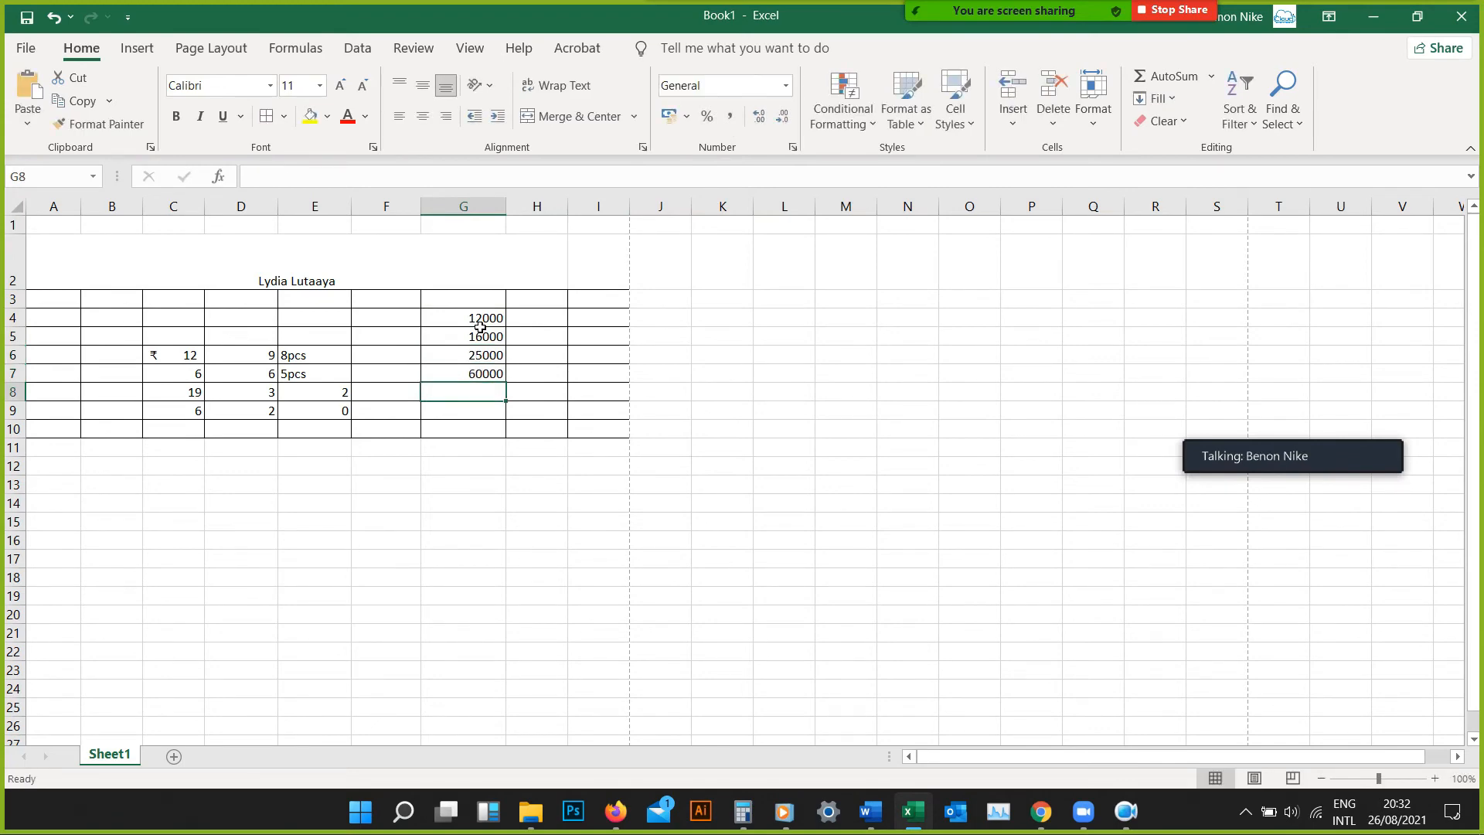
Continue column G with 9000, 4000 and 2000 in cells G8 to G10, correcting the incomplete entry in G8
text(9)
key(Return)
key(Return)
key(Return)
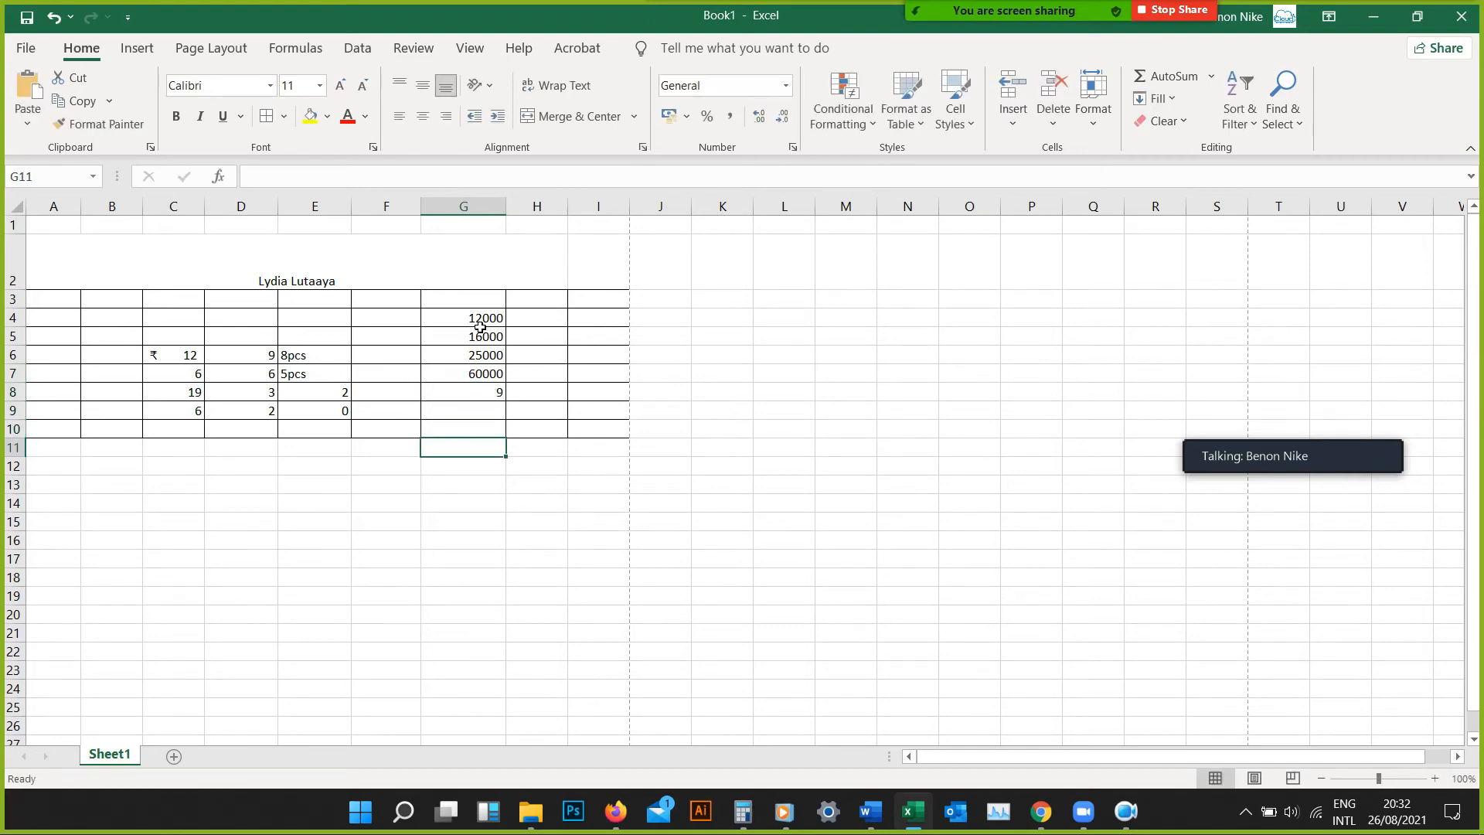
click(476, 394)
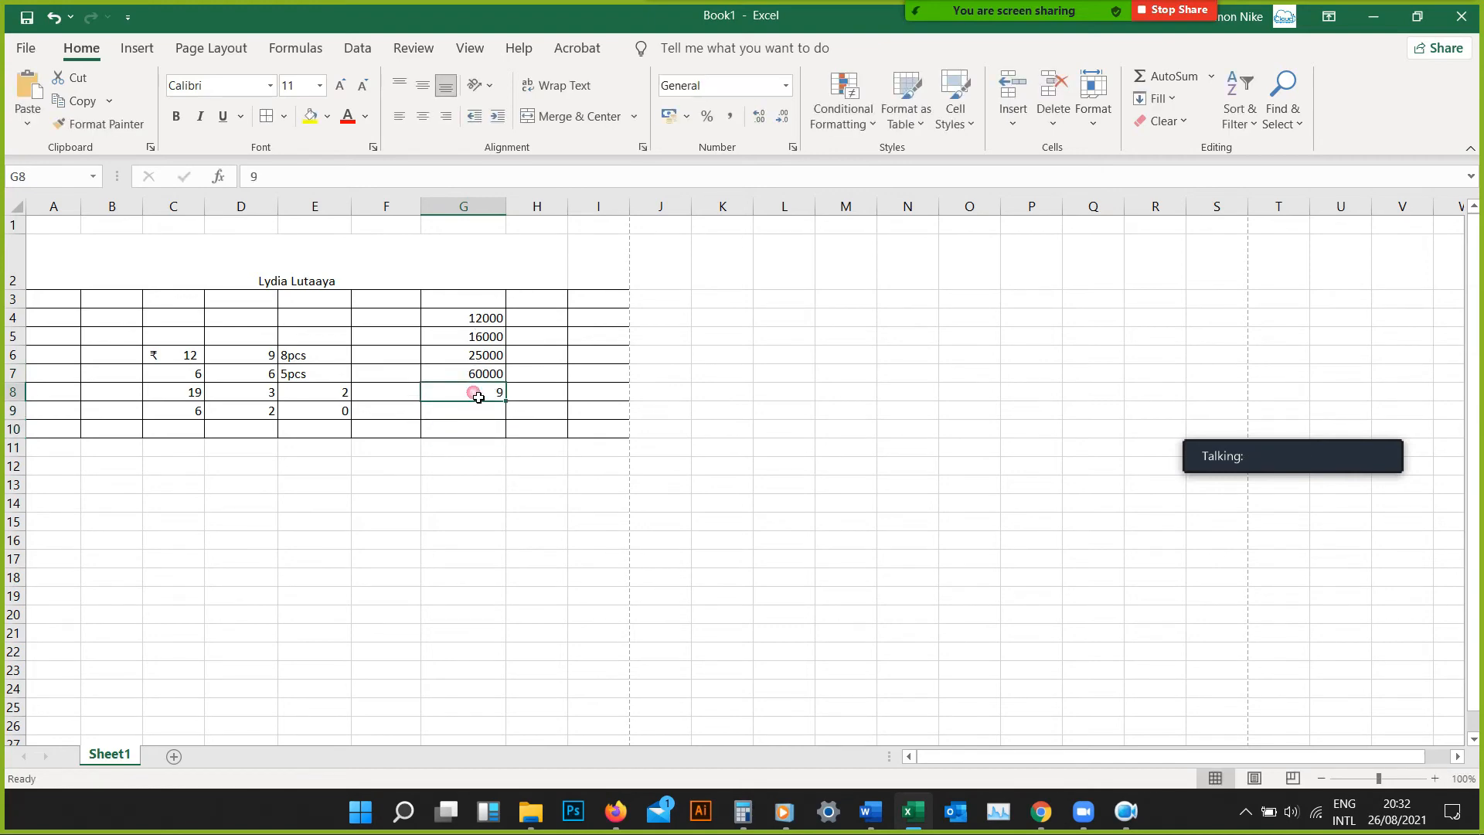
text(9000)
key(Return)
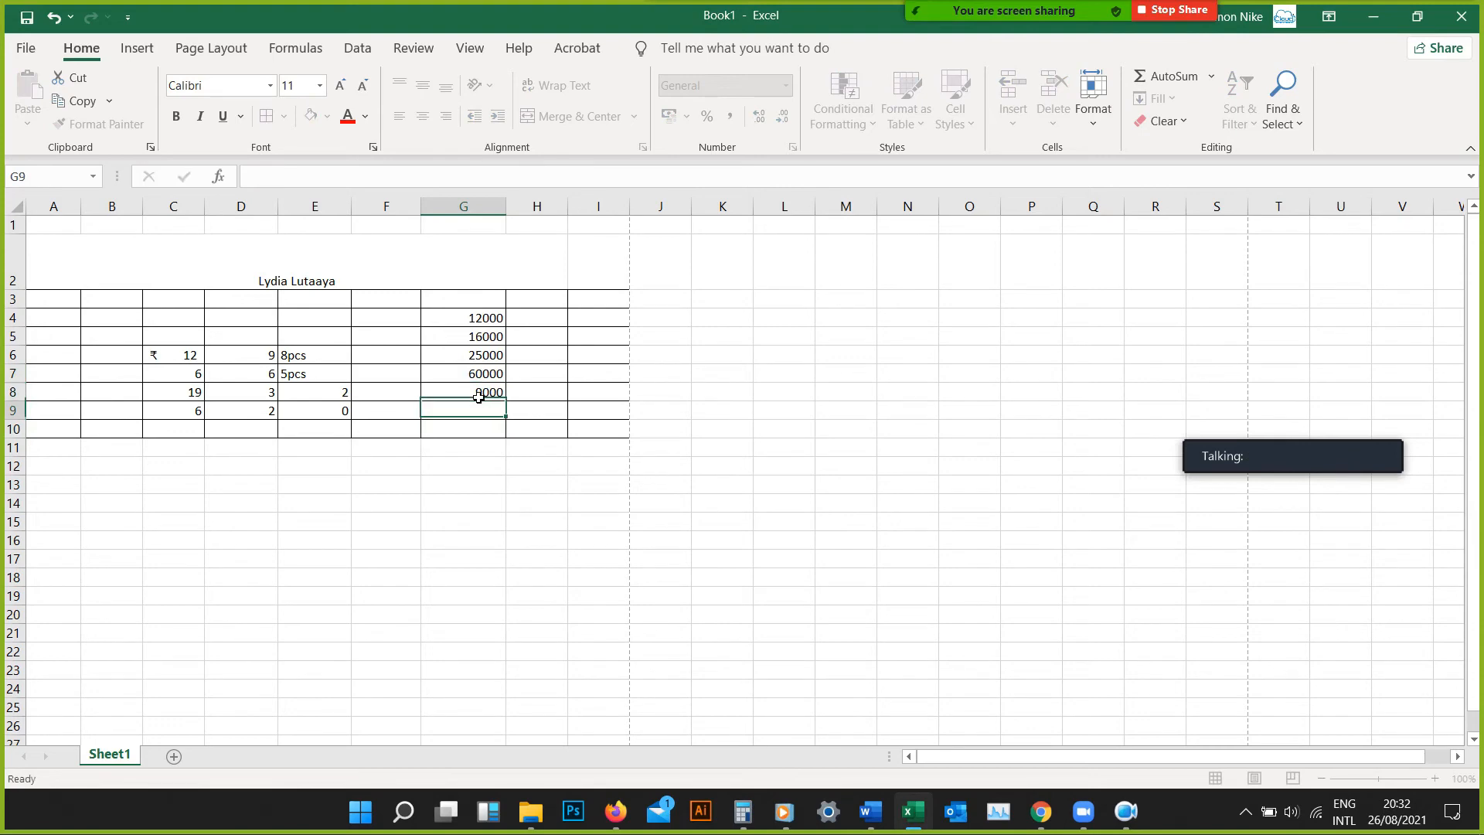
text(4000)
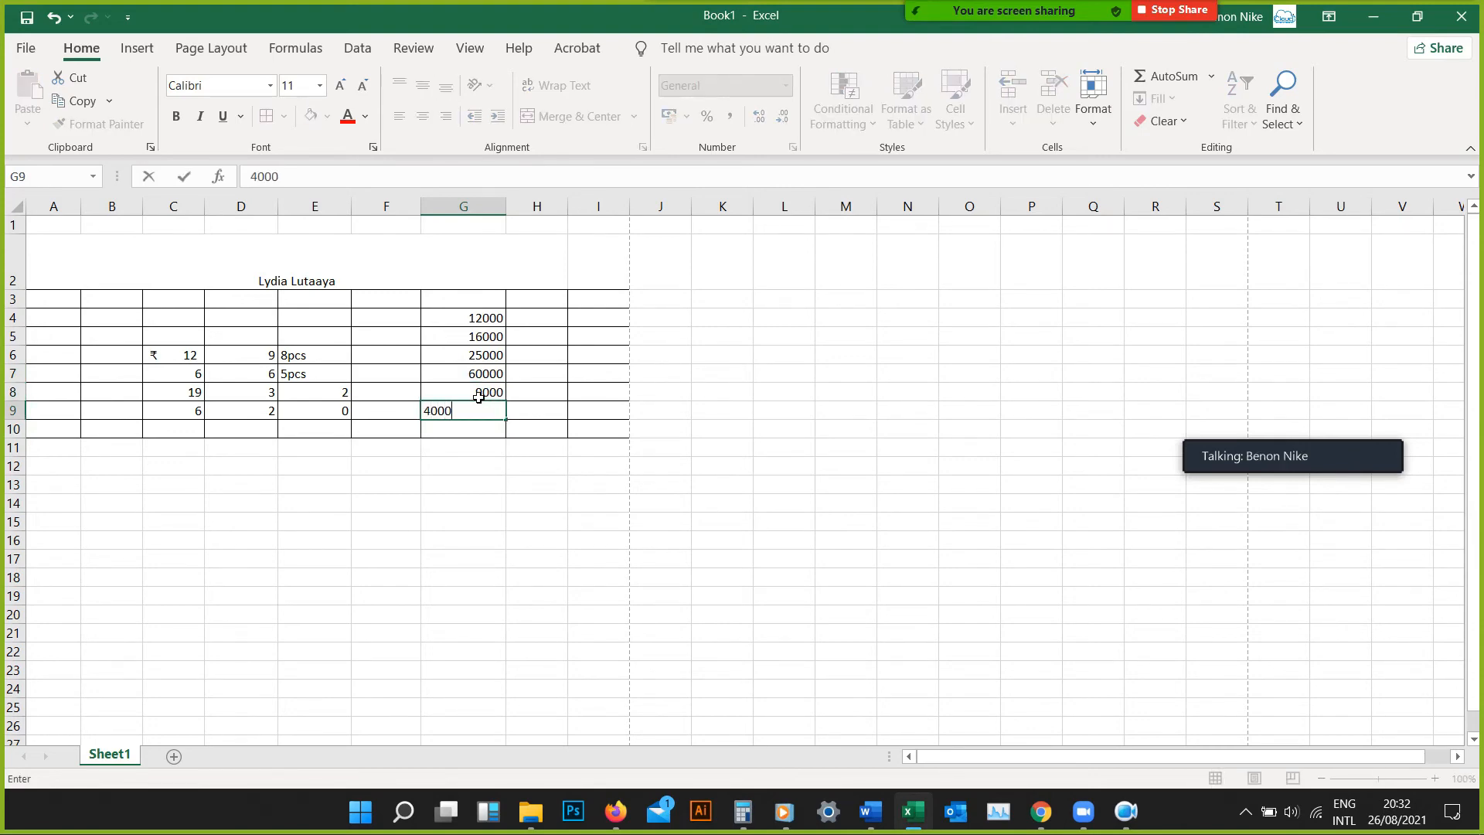
key(Return)
text(2000)
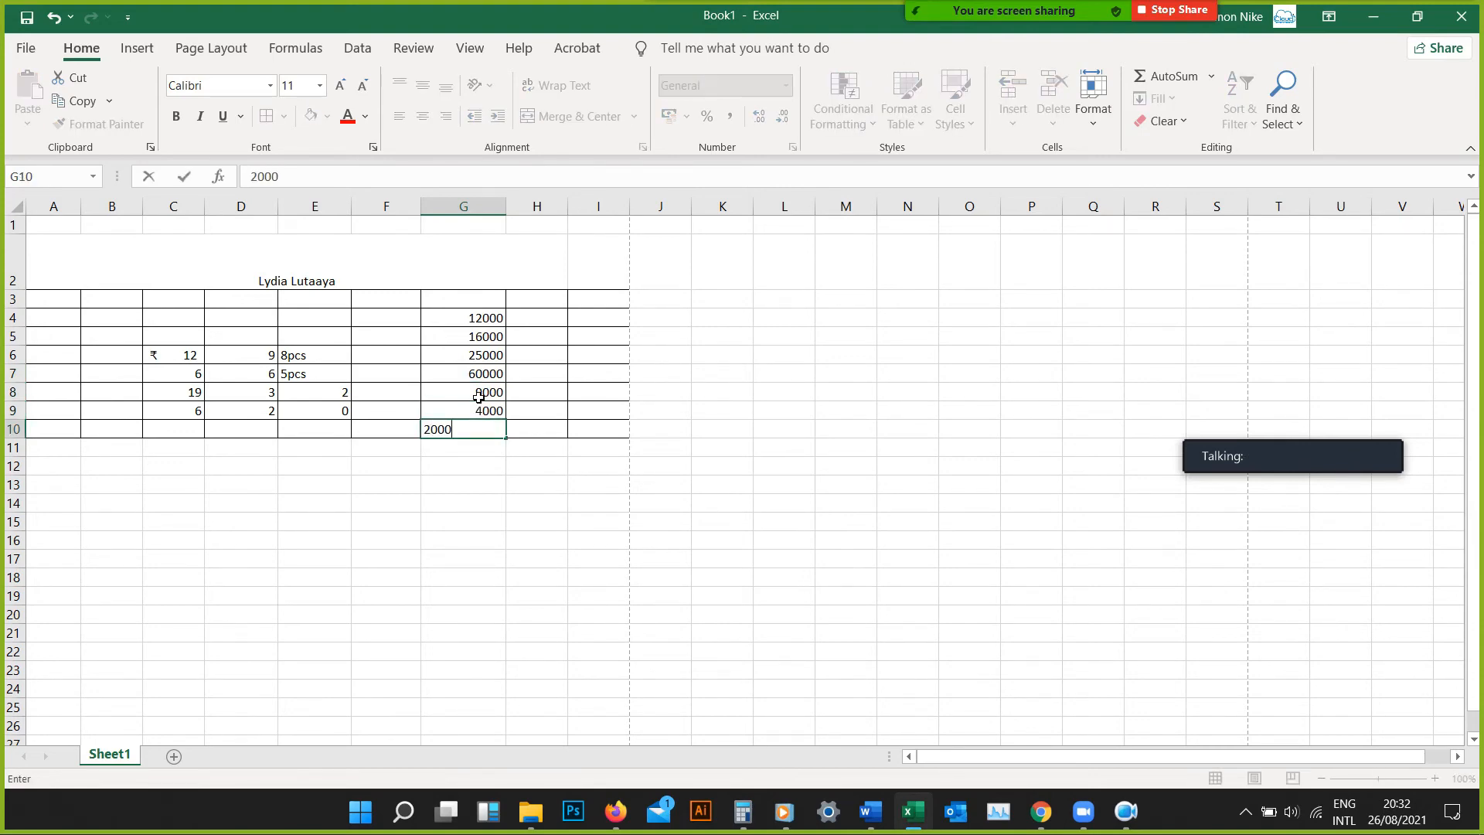
key(Return)
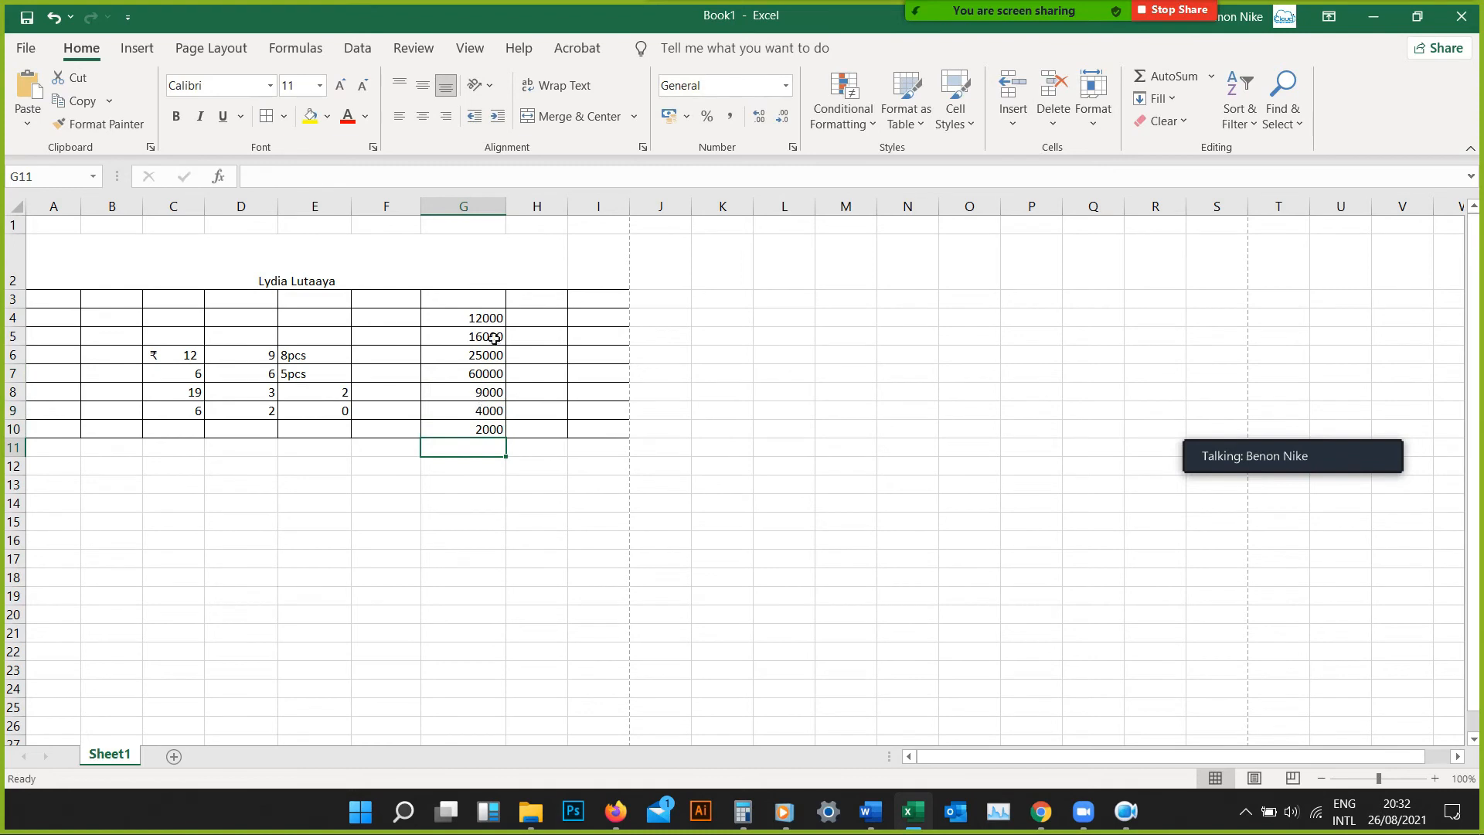
Apply the Comma Style thousands separator to the range G4:G10
drag(494, 326, 490, 429)
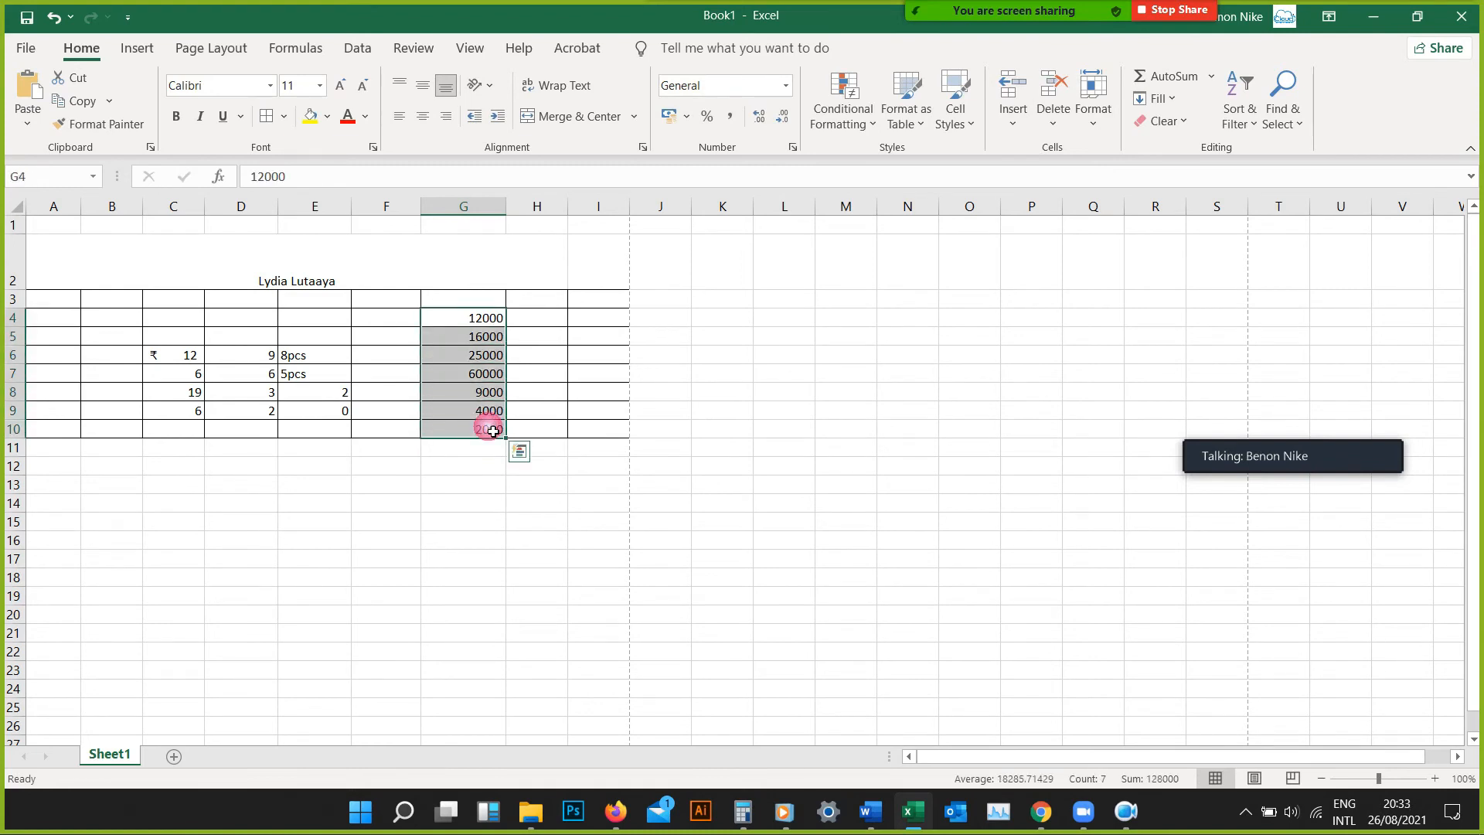
click(730, 122)
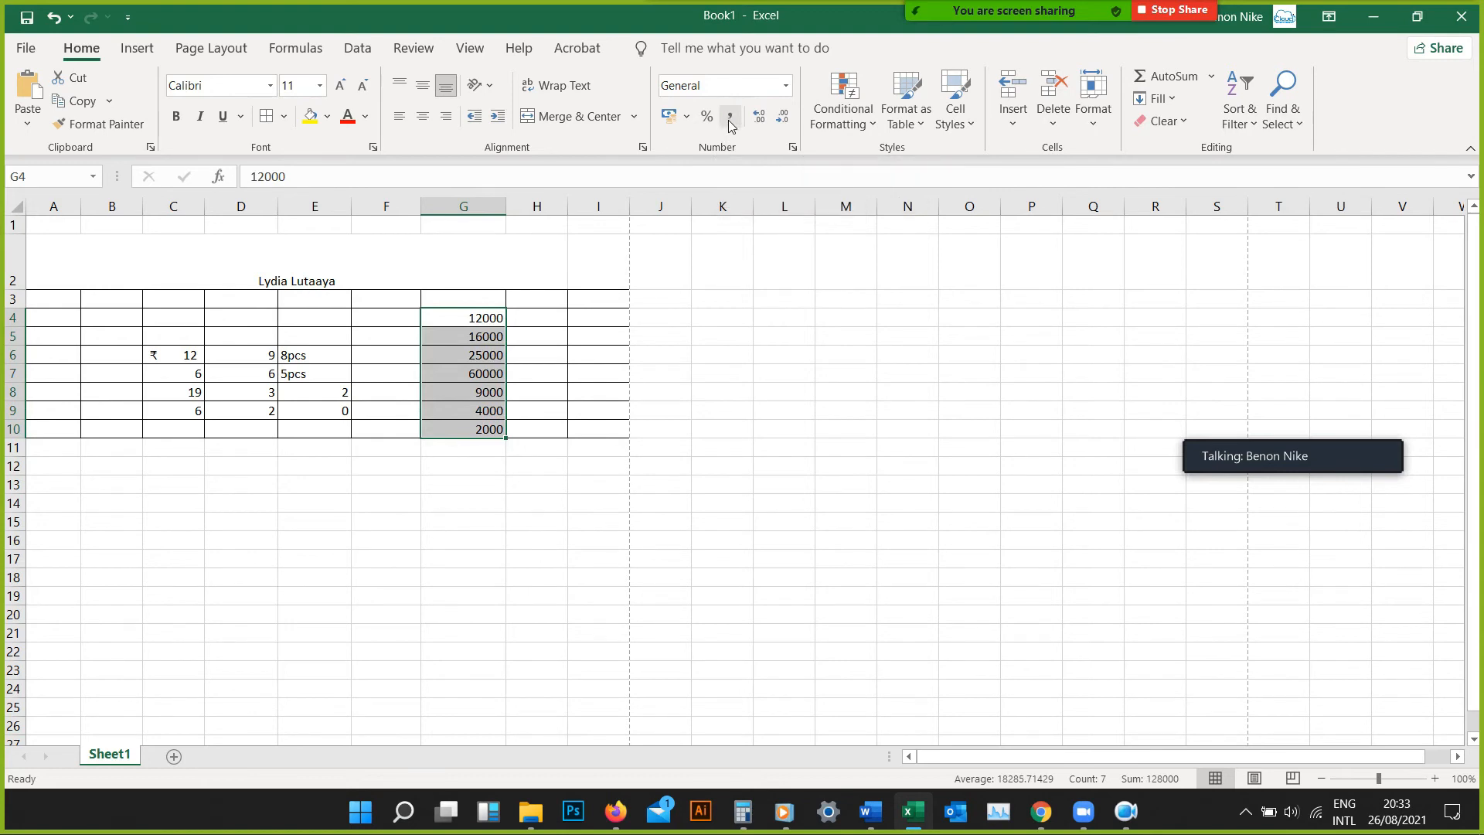
click(731, 122)
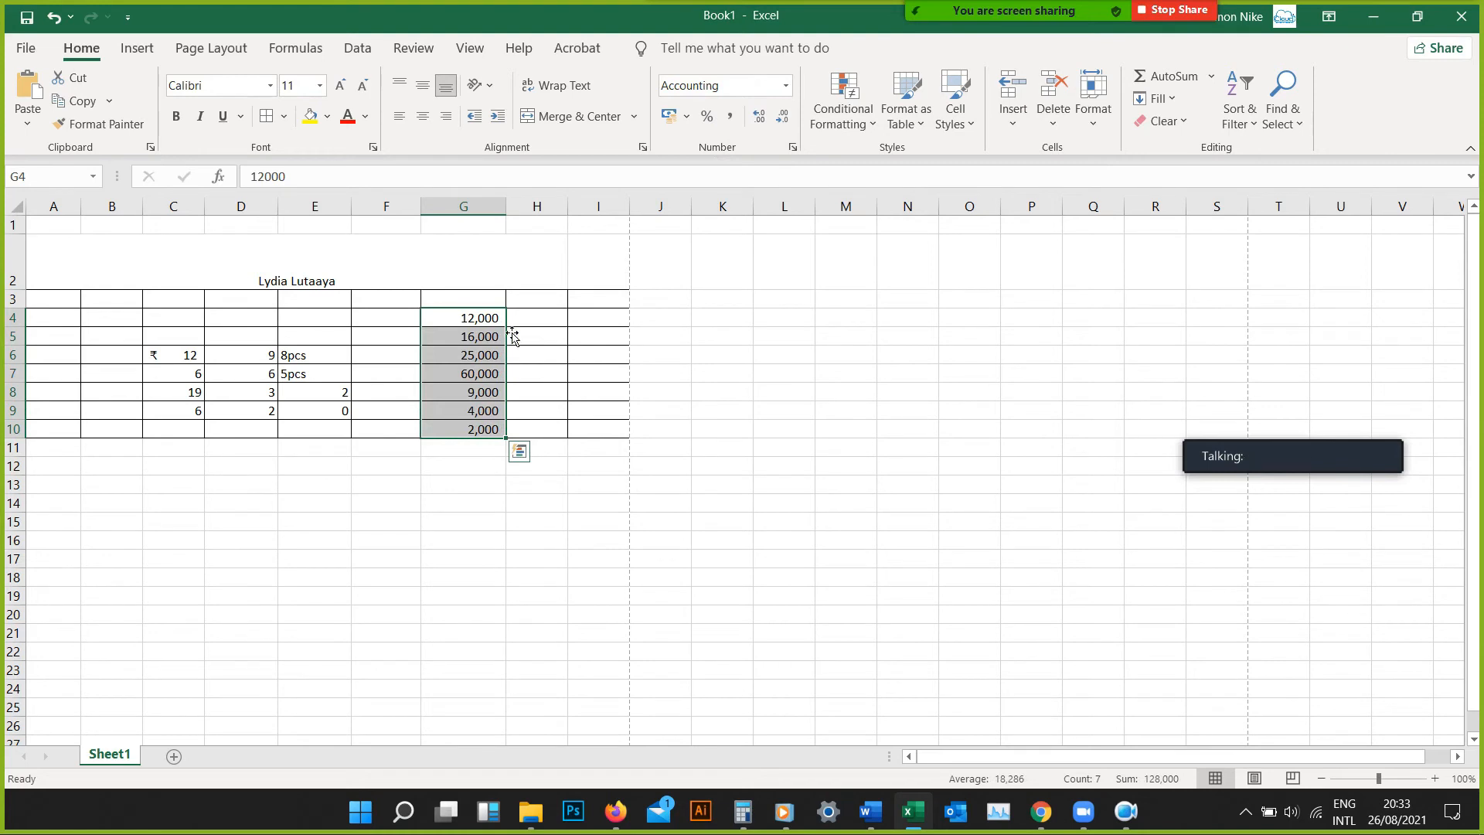
Increase the decimals of the range G4:G10 to six places
click(761, 122)
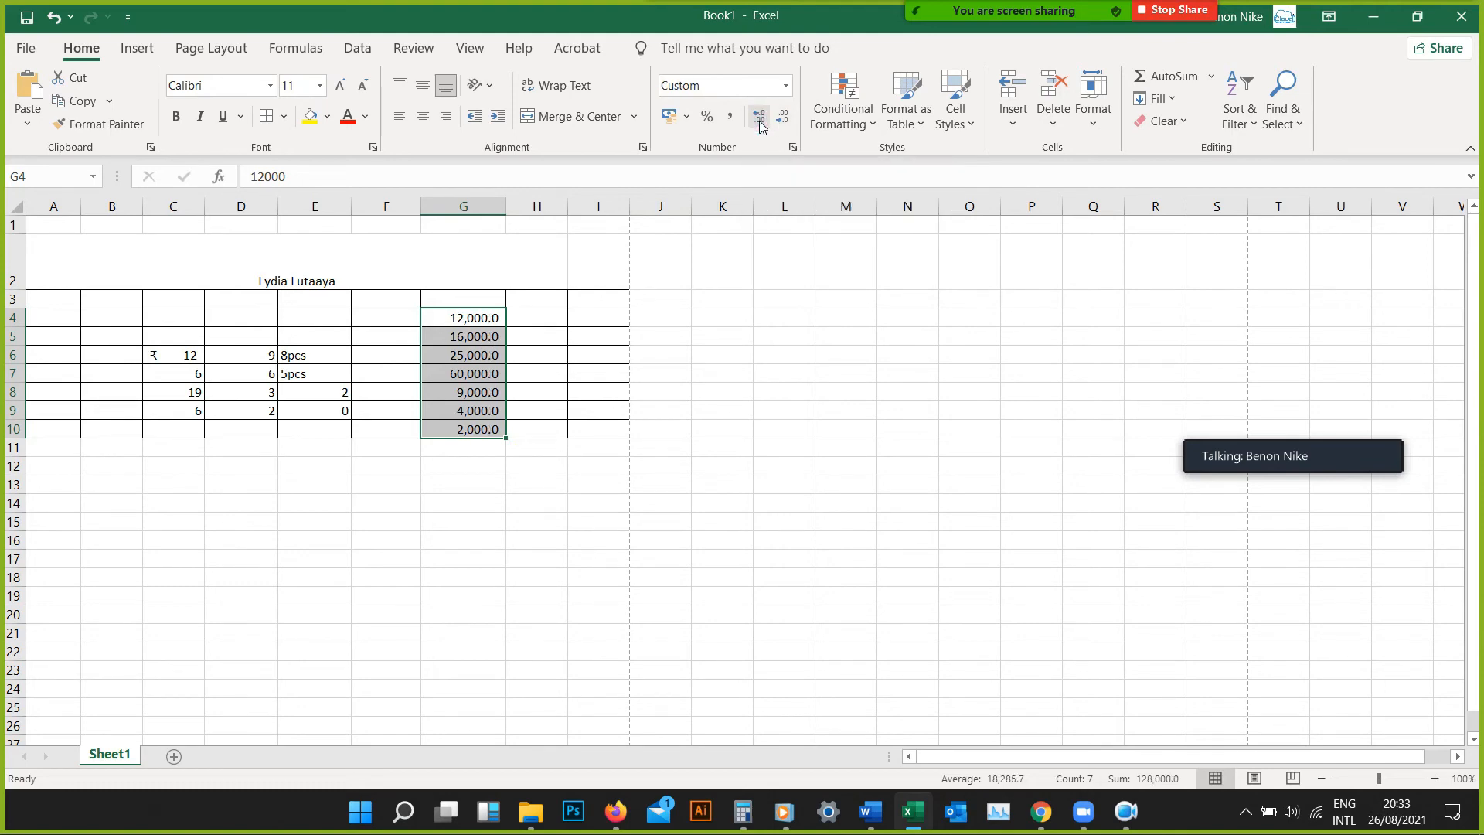
click(761, 122)
click(760, 122)
click(760, 122)
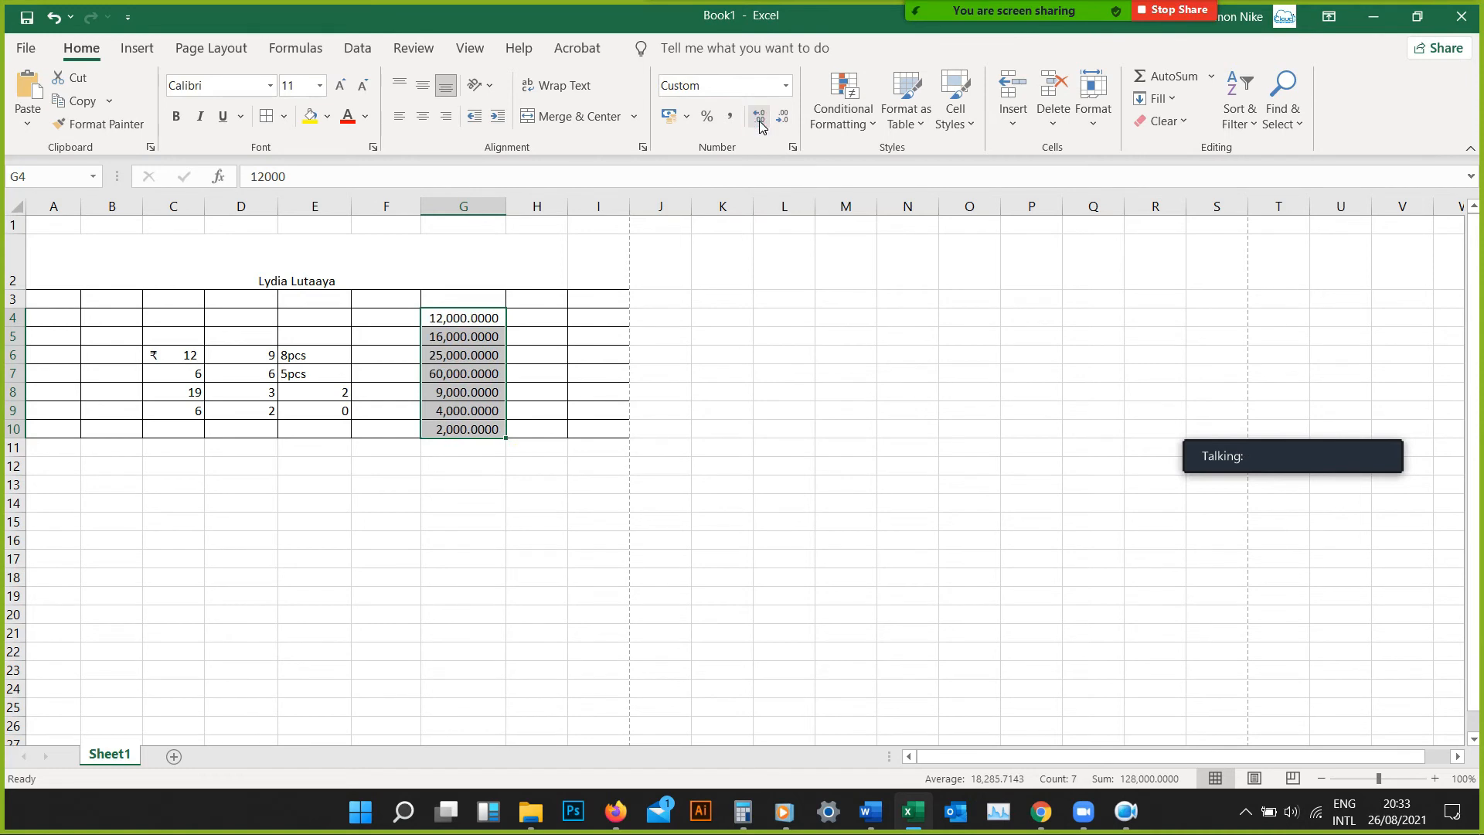
click(760, 122)
click(761, 122)
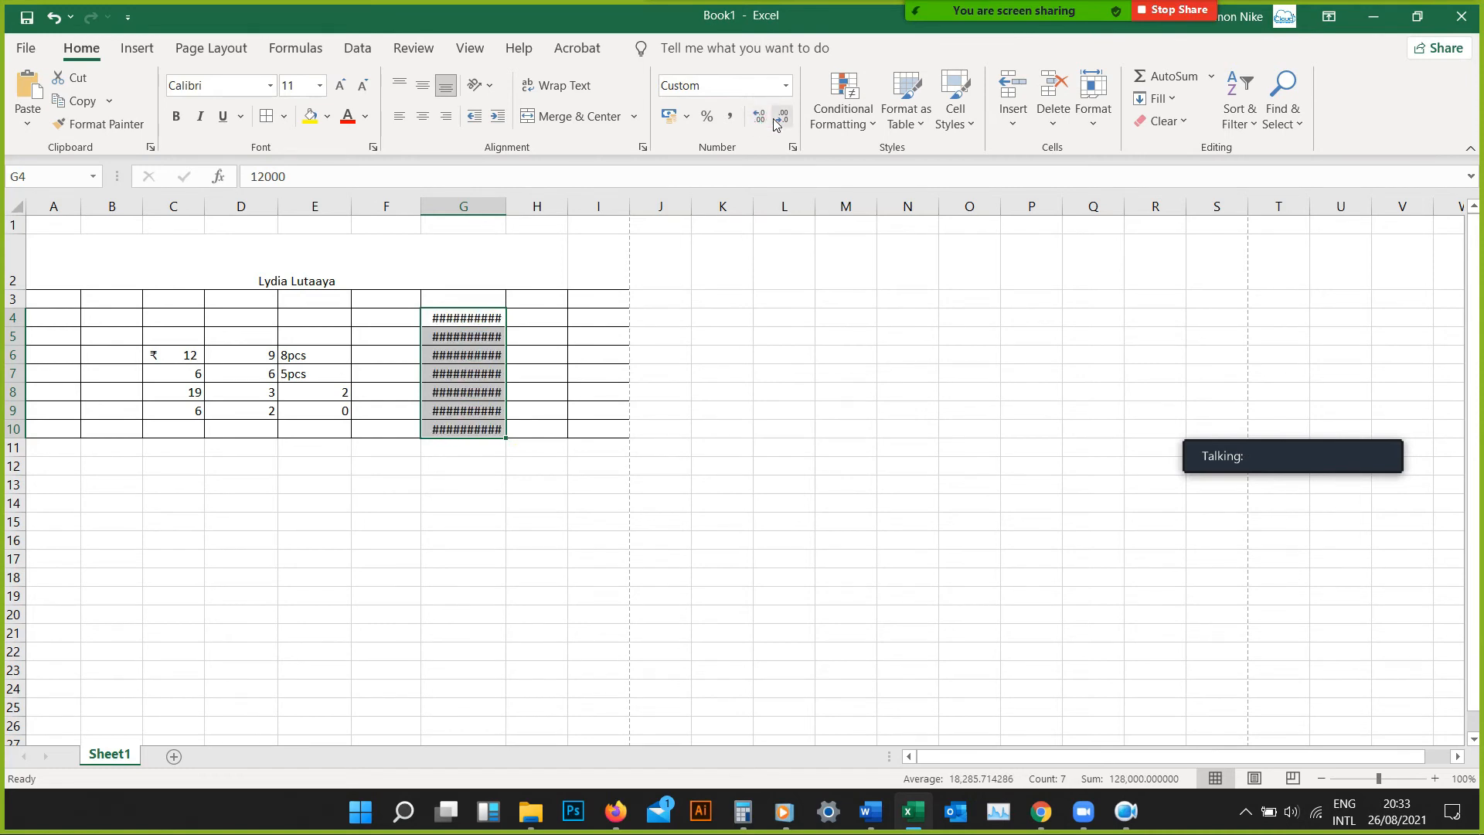
Decrease the decimals of the range G4:G10 to one place and widen column G to more than twice its width
click(780, 120)
click(780, 120)
click(781, 120)
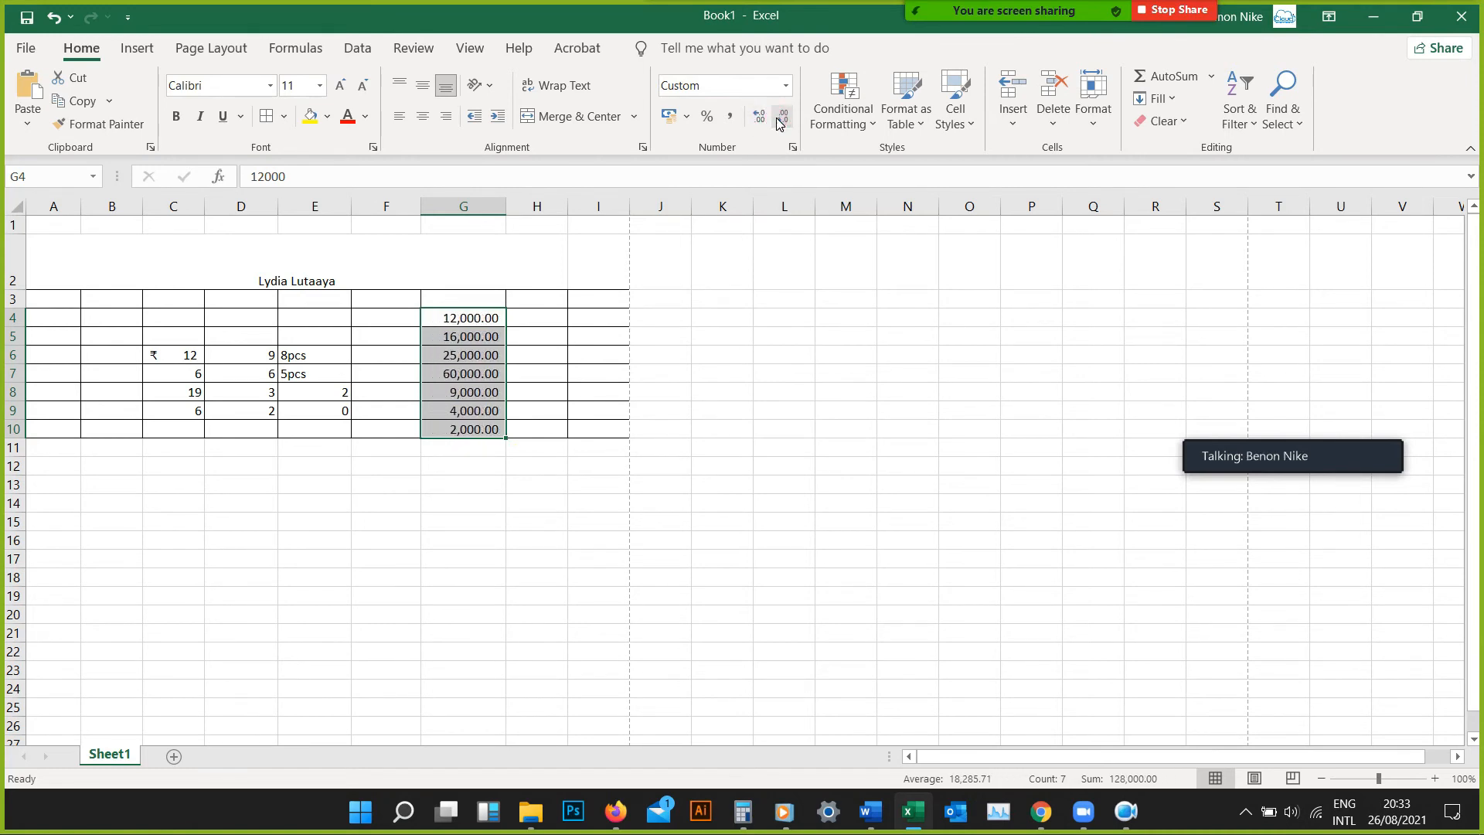
click(781, 120)
click(781, 120)
drag(508, 216, 627, 217)
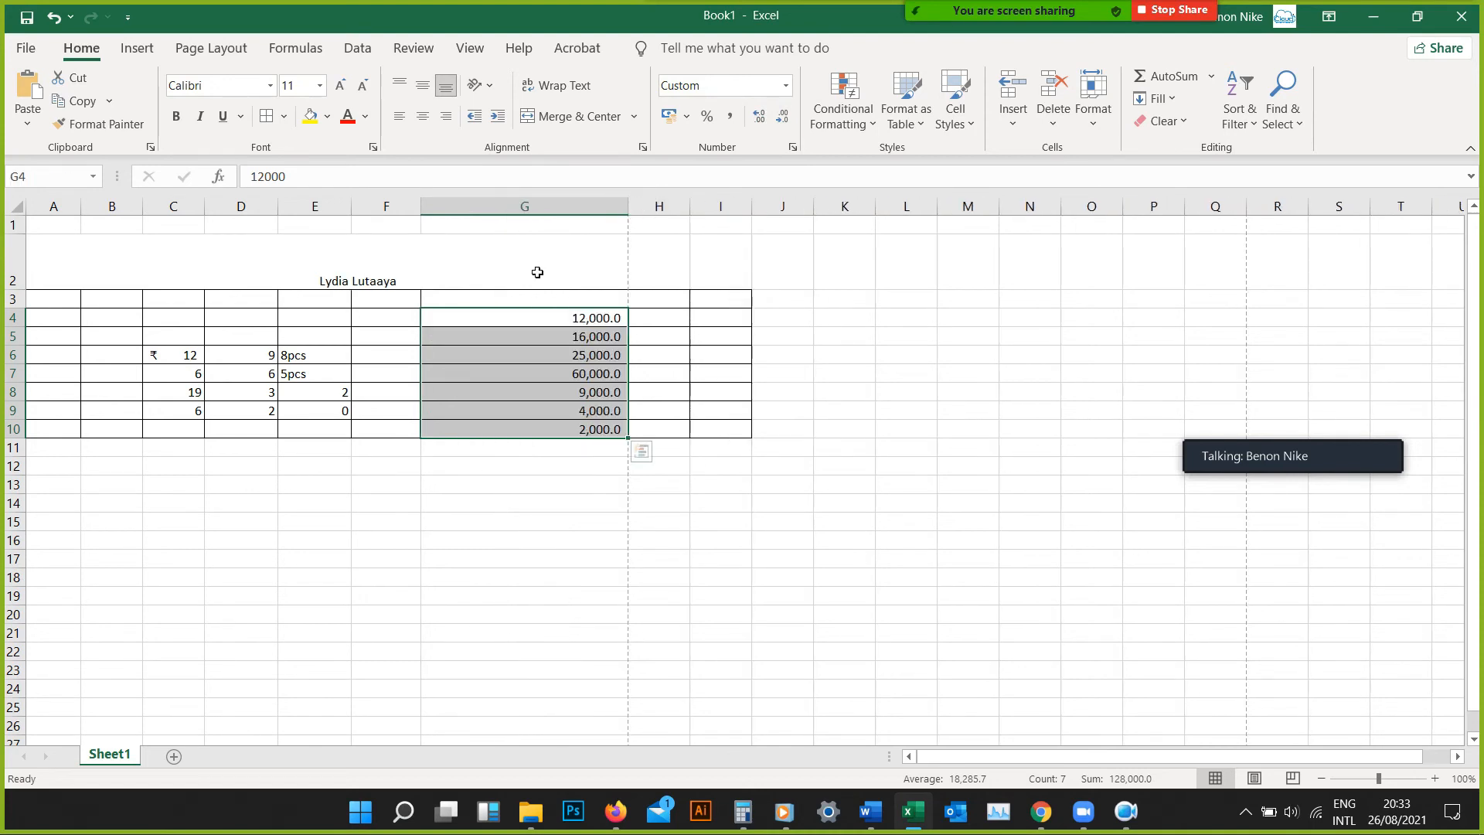
Increase the decimals of the range G4:G10 to fifteen places
click(759, 118)
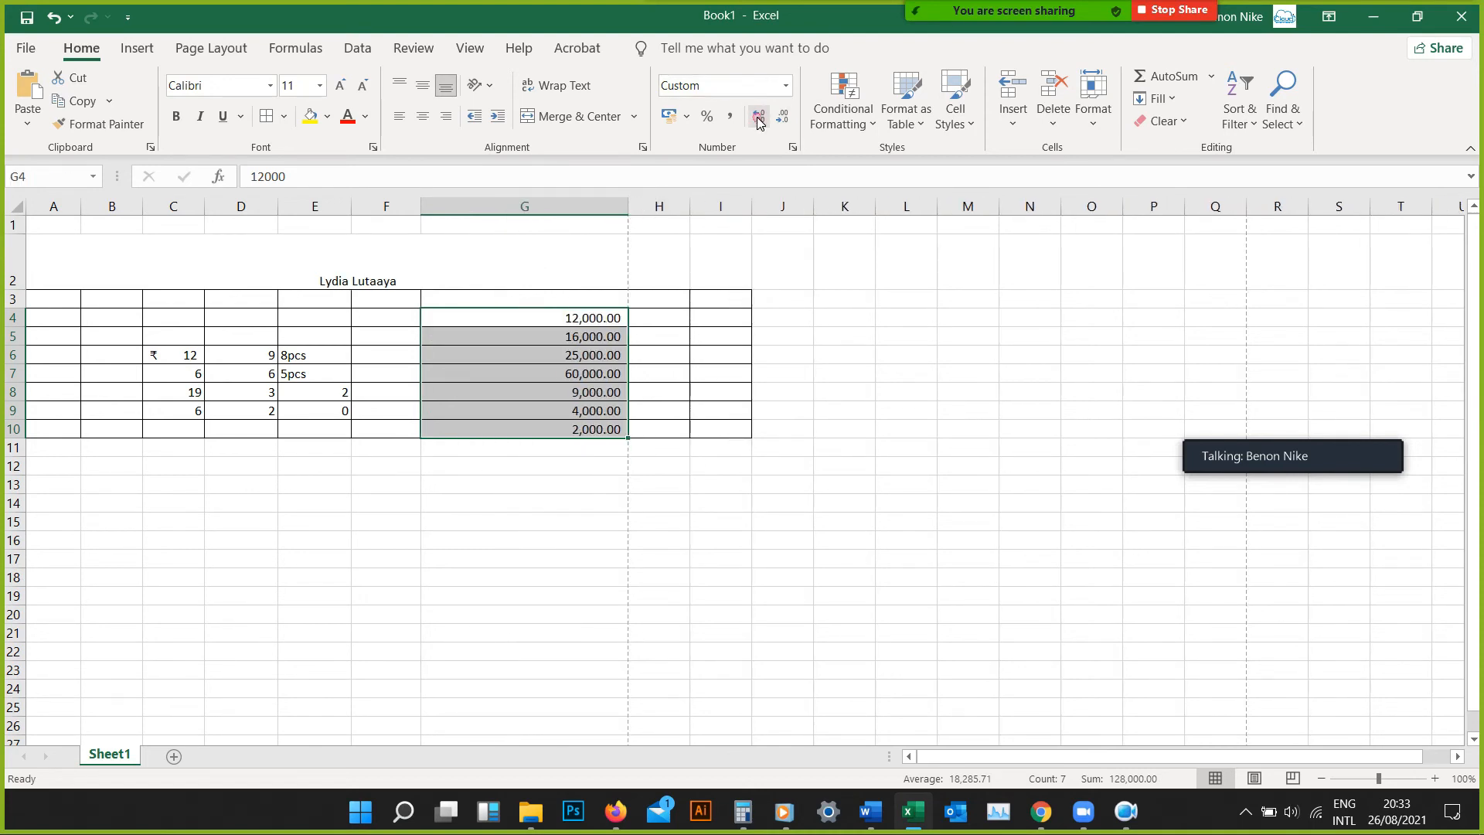
click(759, 118)
click(759, 118)
double_click(759, 117)
triple_click(759, 117)
triple_click(759, 117)
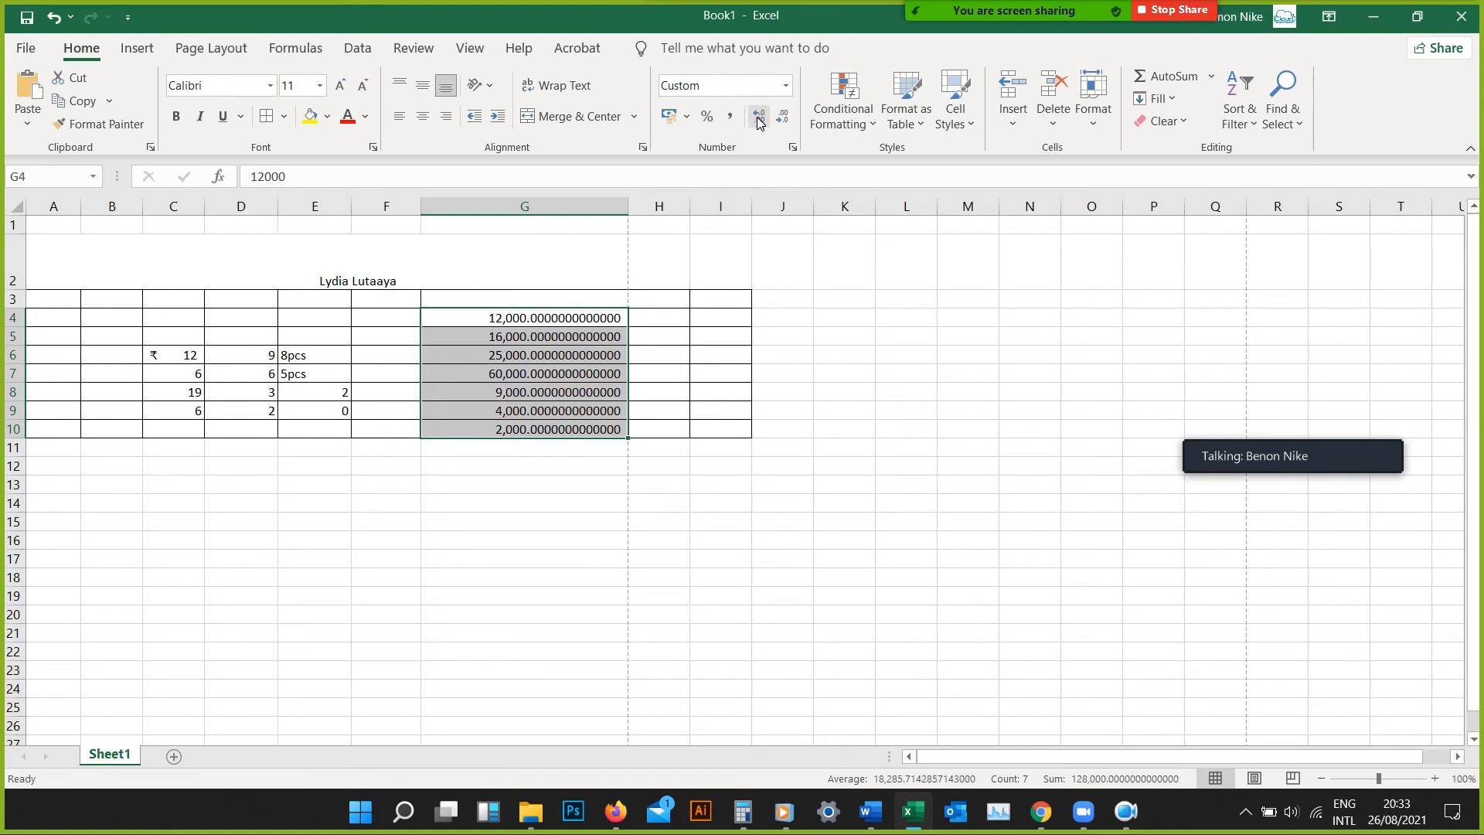
triple_click(759, 117)
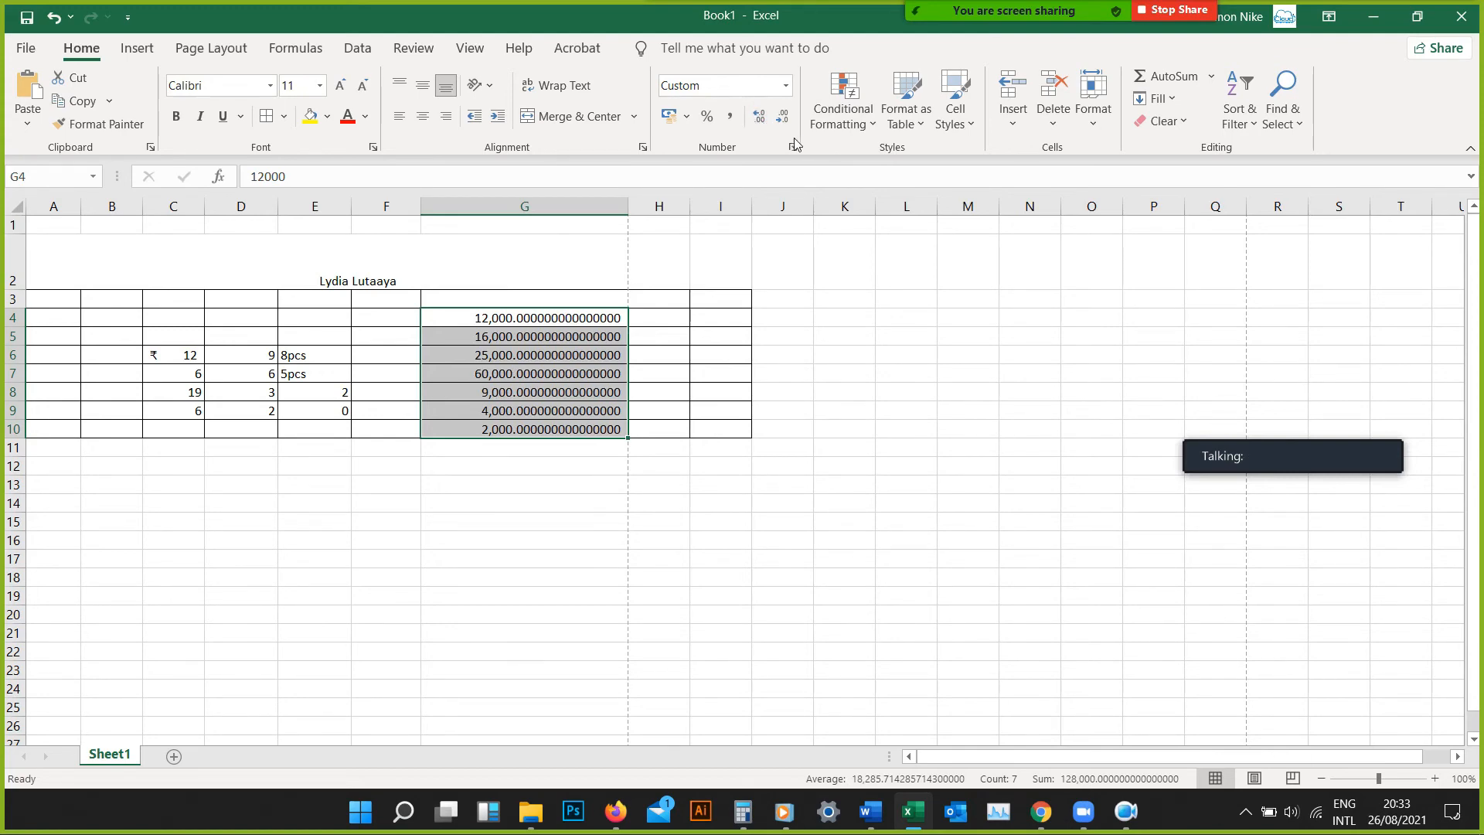
Decrease the decimals of the range G4:G10 until the numbers have no decimal places
double_click(783, 122)
double_click(783, 124)
triple_click(782, 127)
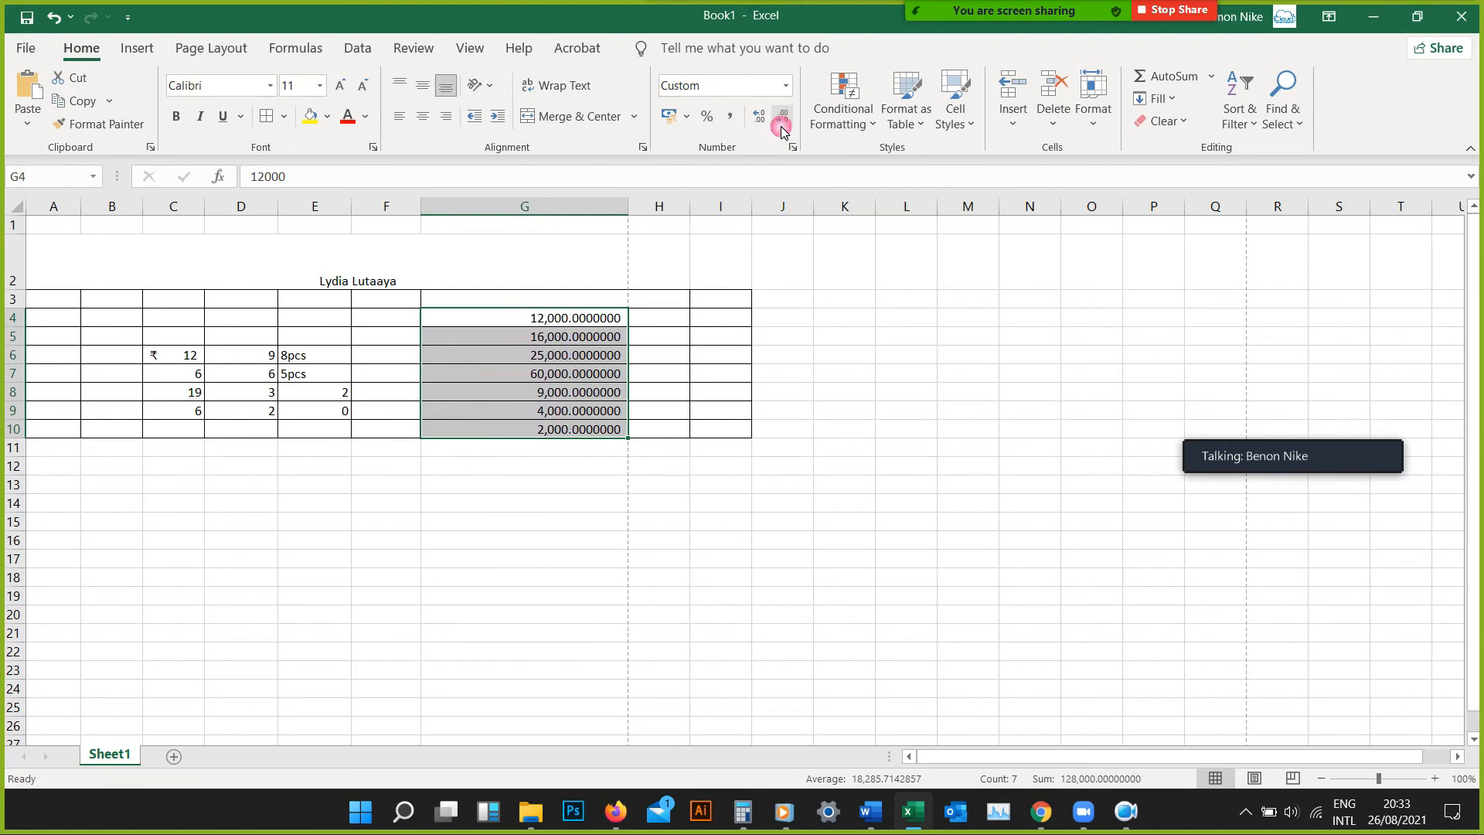
triple_click(782, 127)
double_click(781, 128)
double_click(782, 127)
click(782, 128)
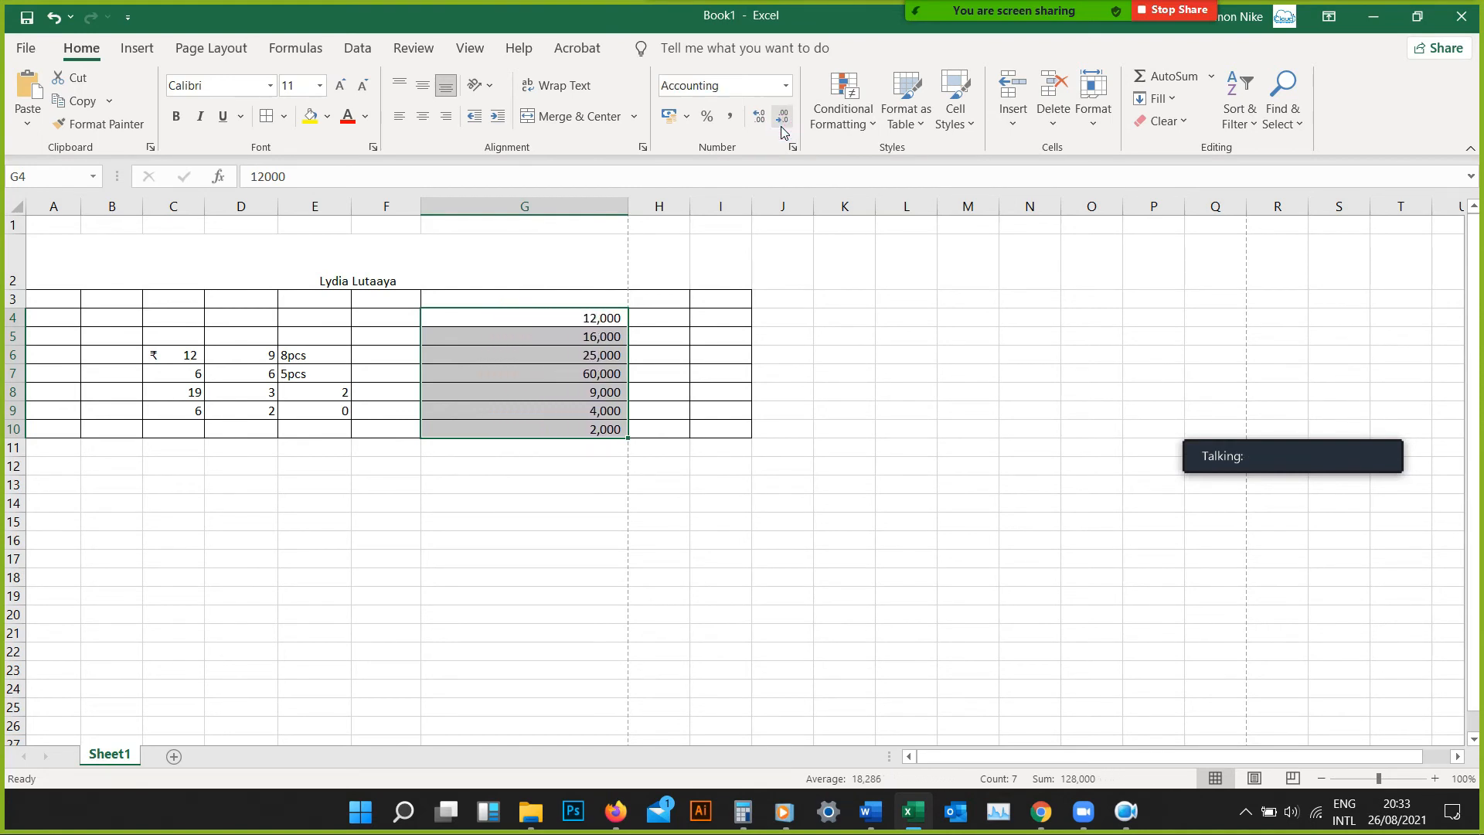
Add several decimal places to the range G4:G10 again and bring the numbers back to zero decimals
double_click(754, 120)
double_click(754, 120)
double_click(753, 119)
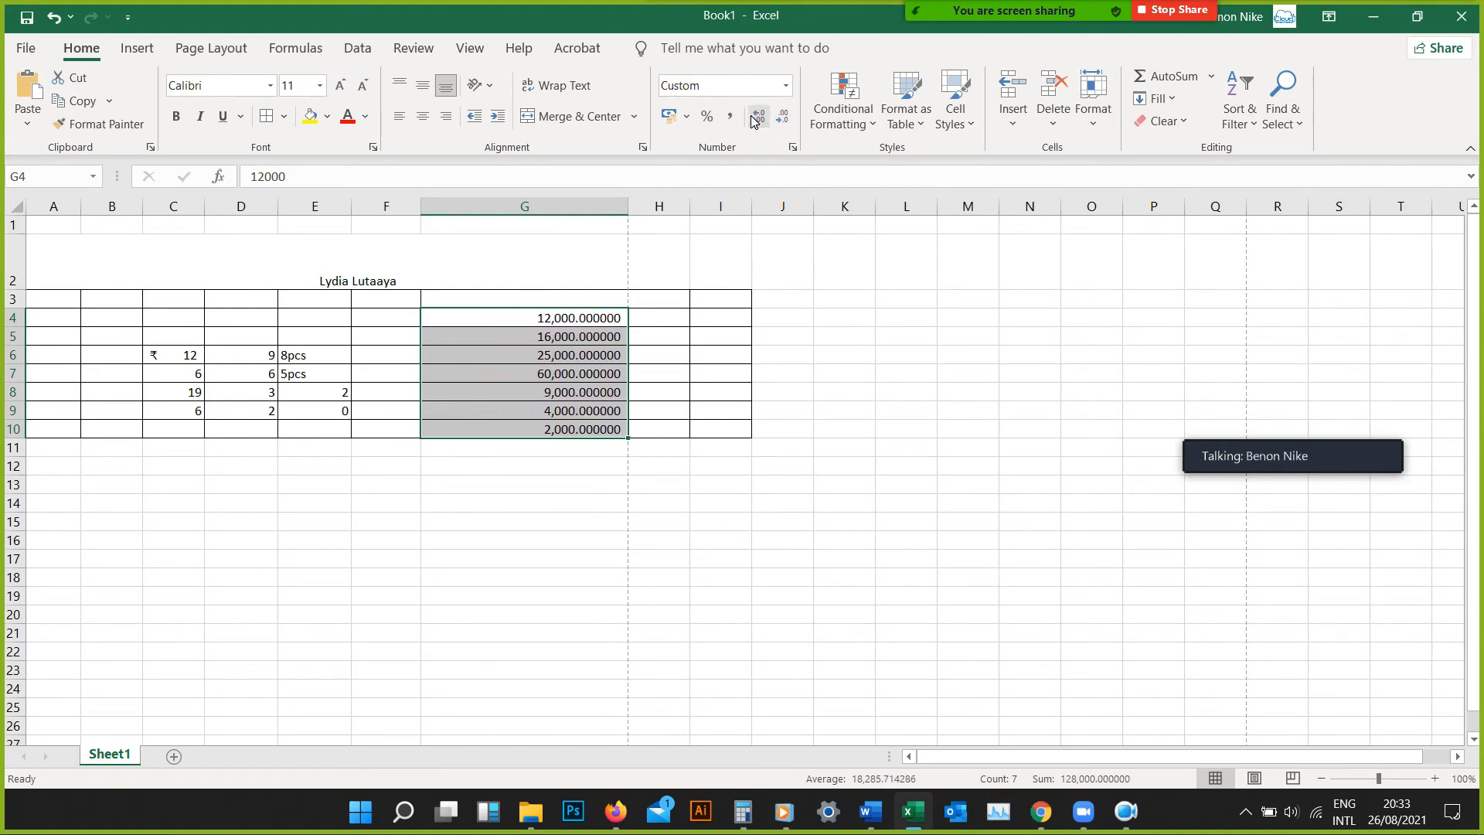
double_click(754, 120)
double_click(783, 120)
double_click(786, 124)
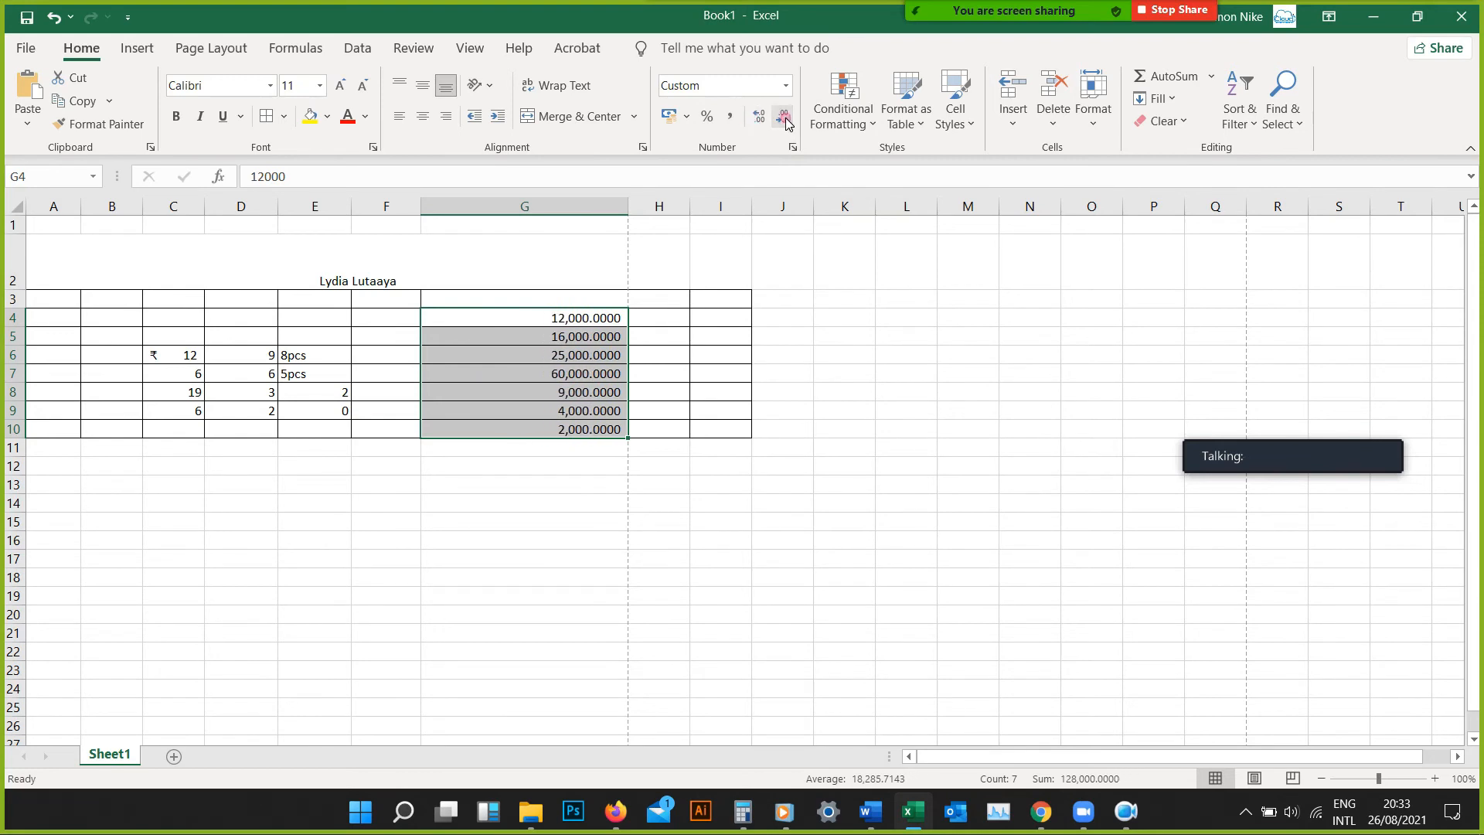
double_click(786, 124)
double_click(786, 123)
click(786, 124)
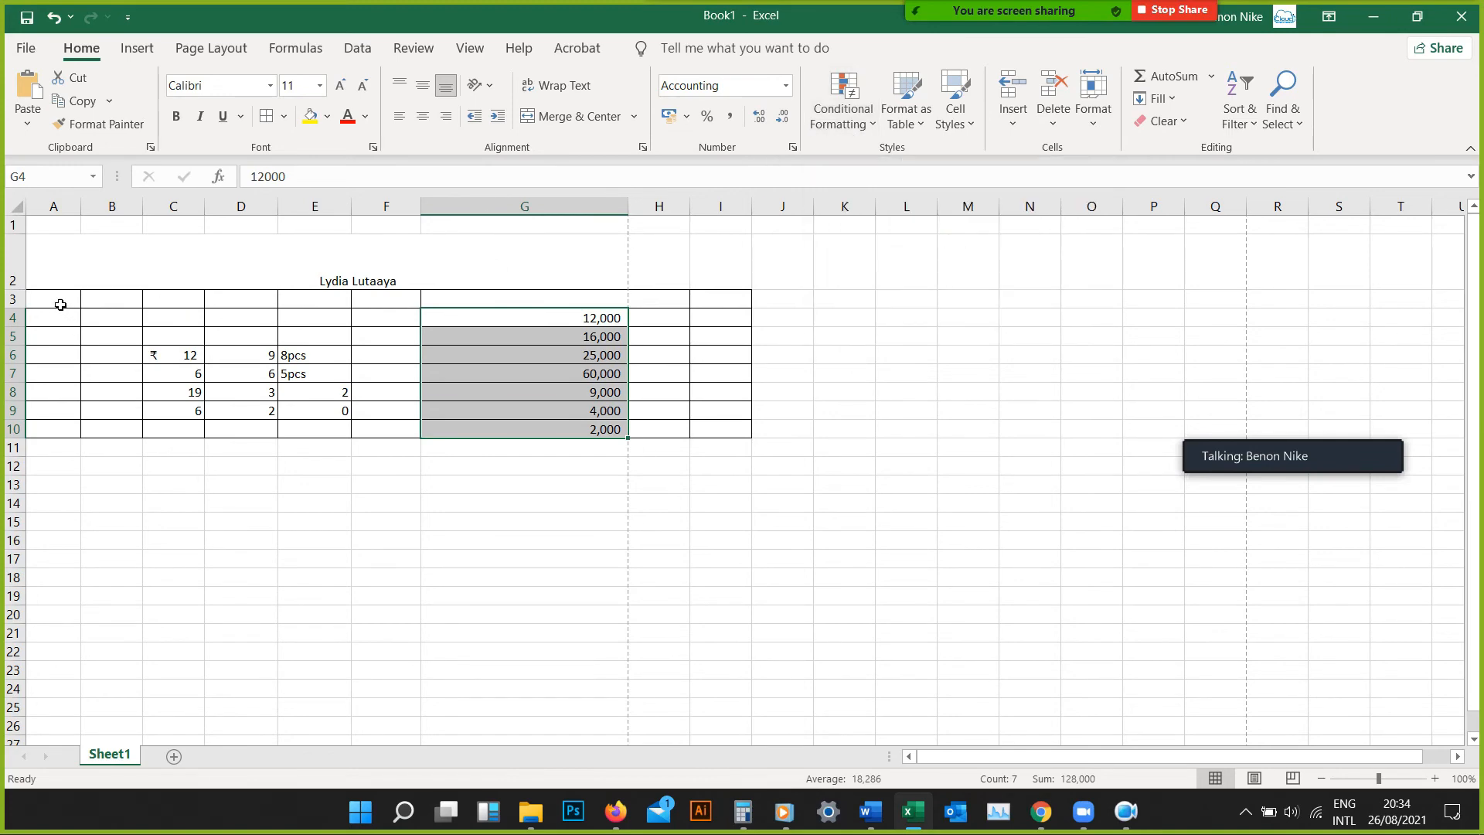
Select the range A3:G10 and preview the Green - Yellow - Red Color Scale among the conditional formatting options
drag(61, 305, 622, 431)
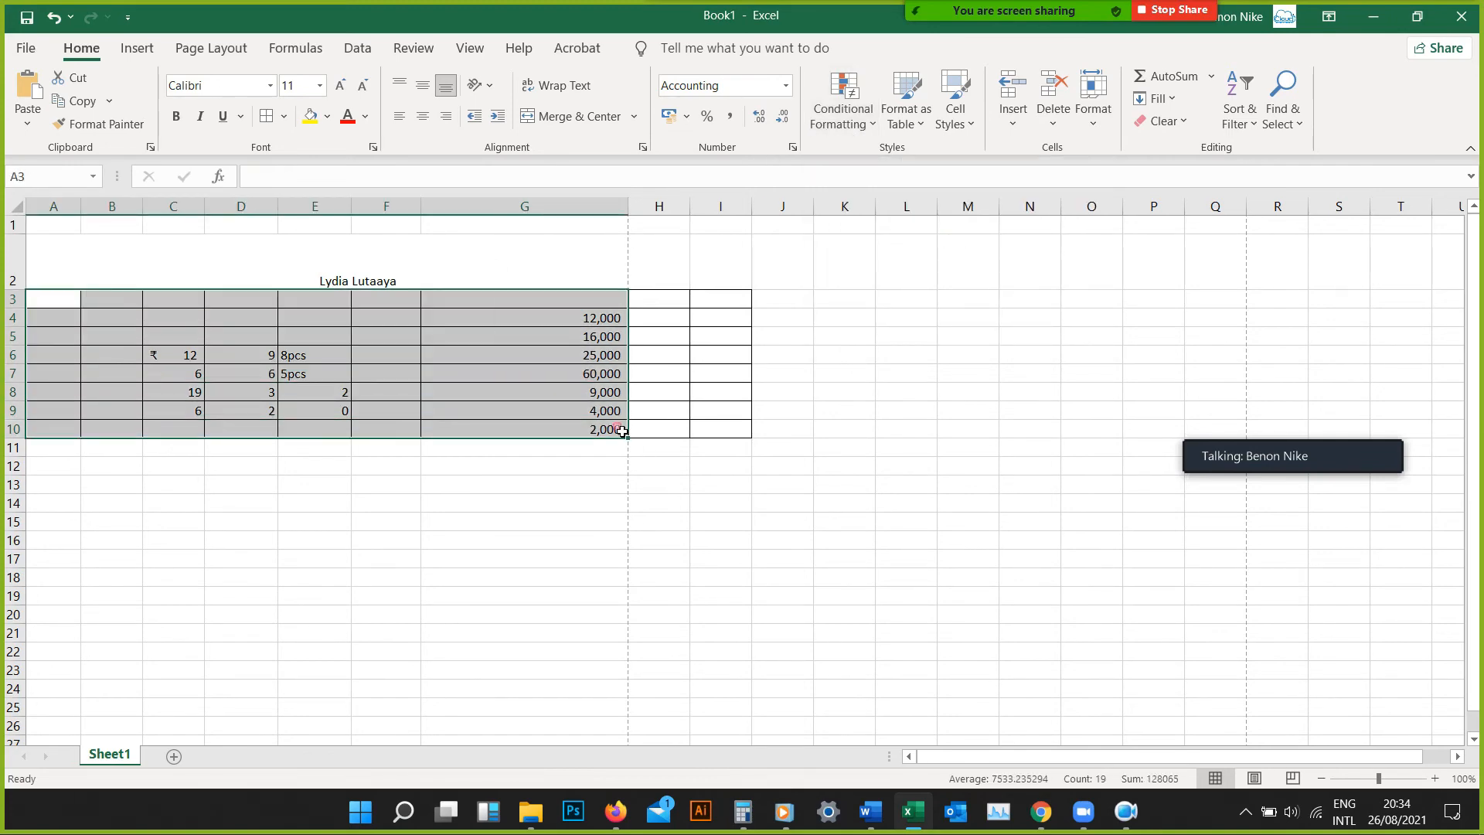
click(867, 133)
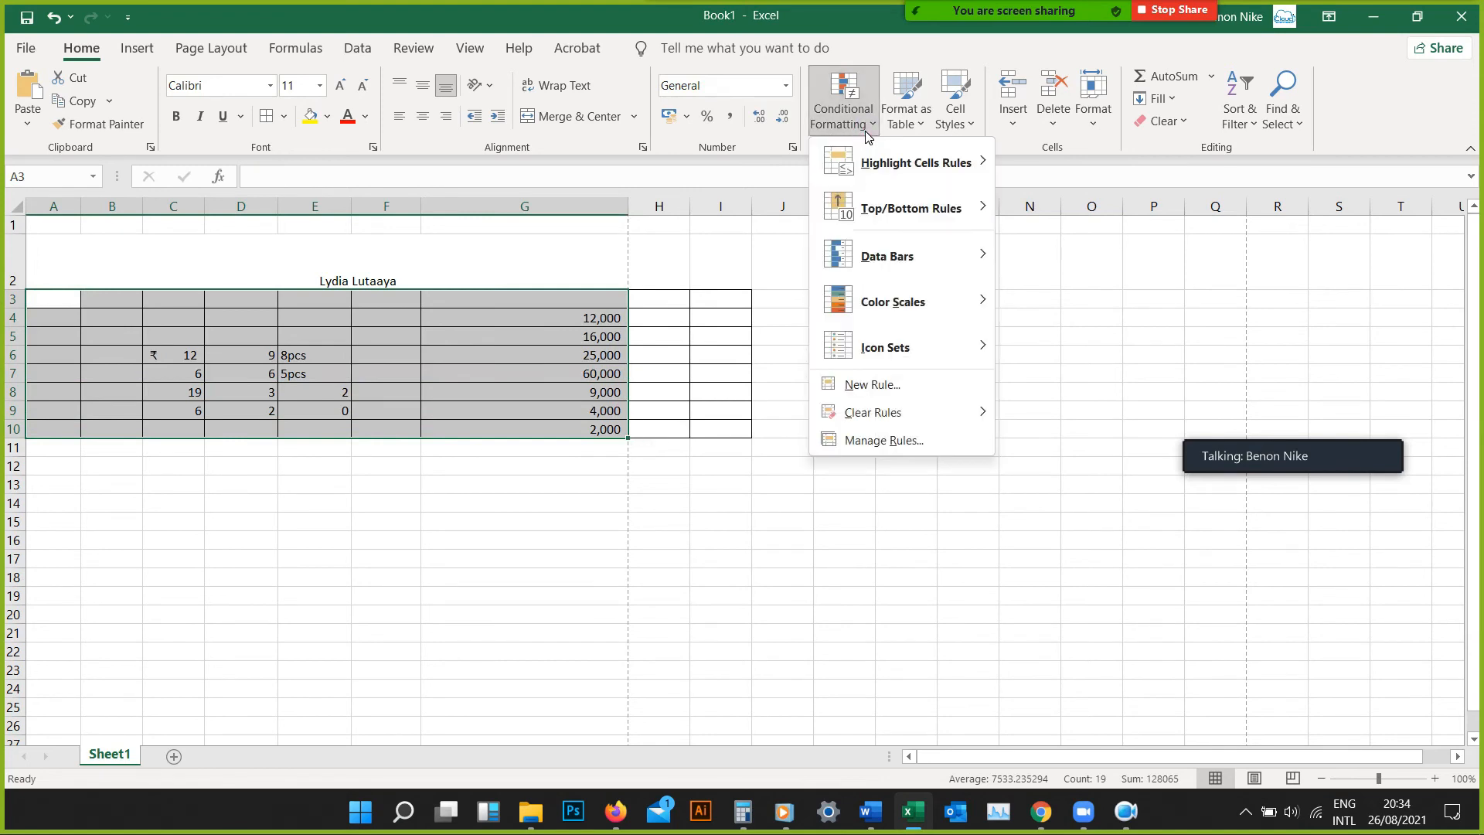
mouse_move(878, 172)
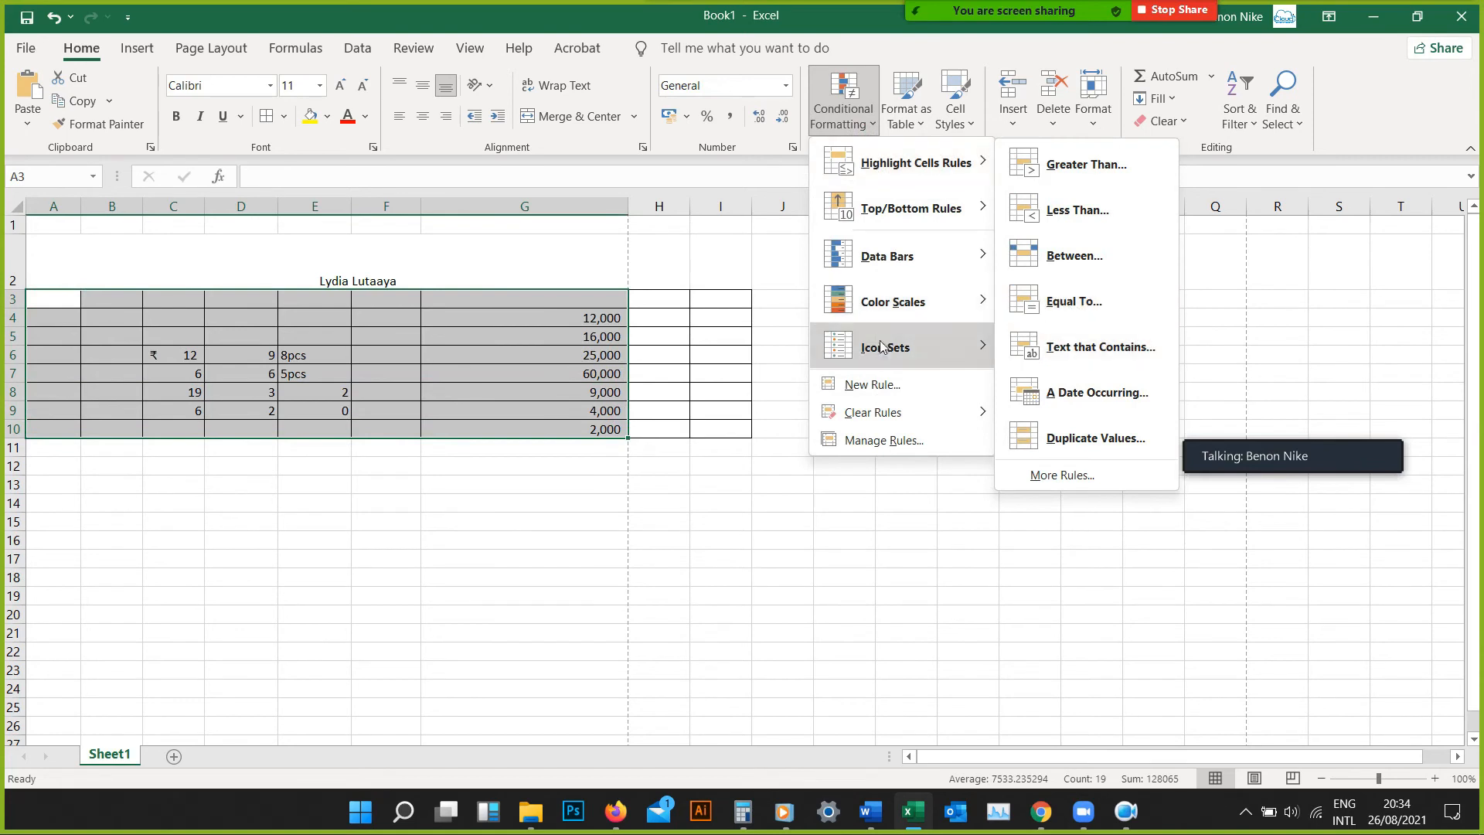
mouse_move(923, 302)
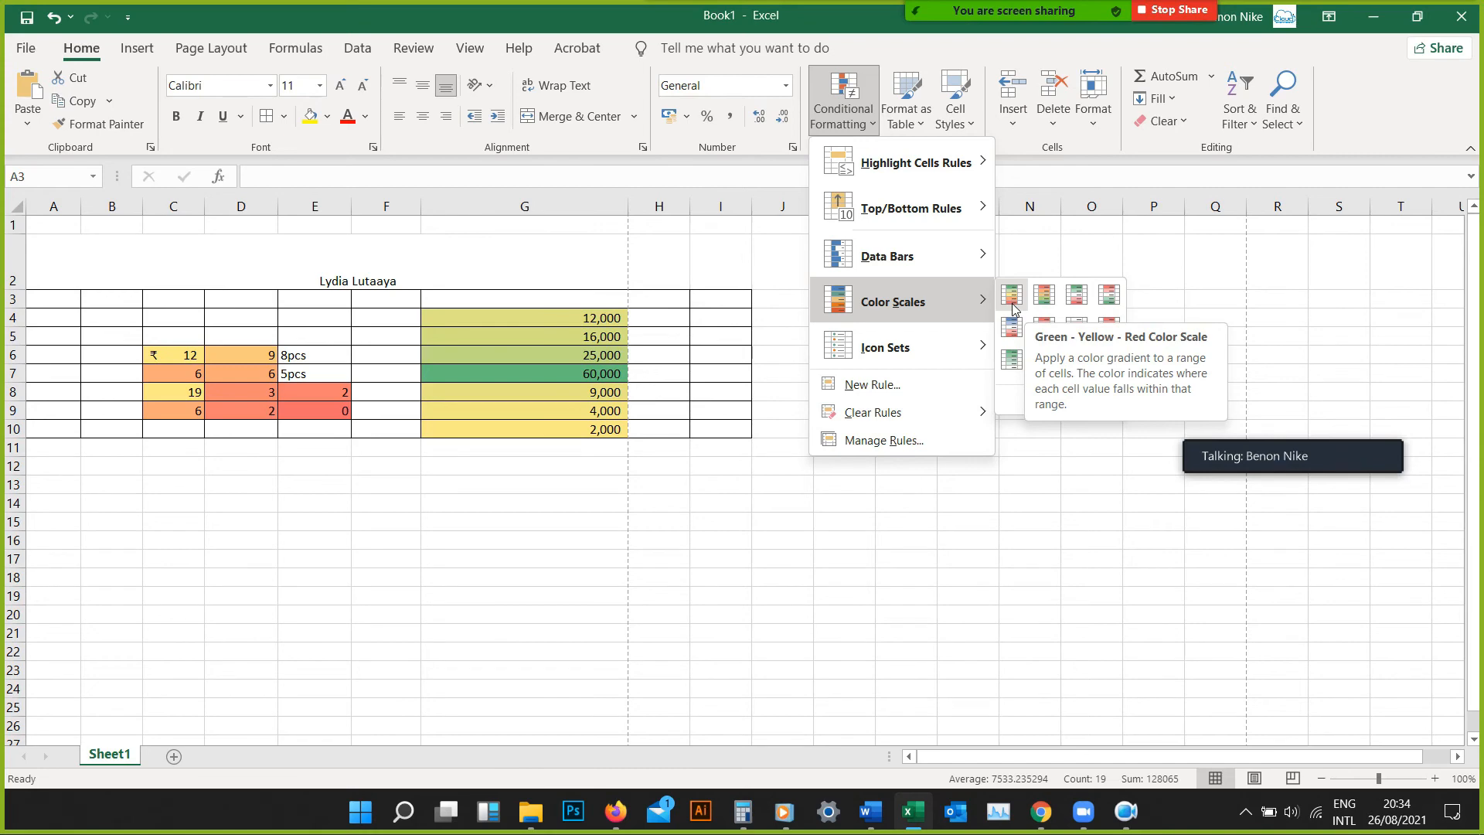
Try formatting the range A3:G10 as a table in a medium blue style and undo it
click(907, 116)
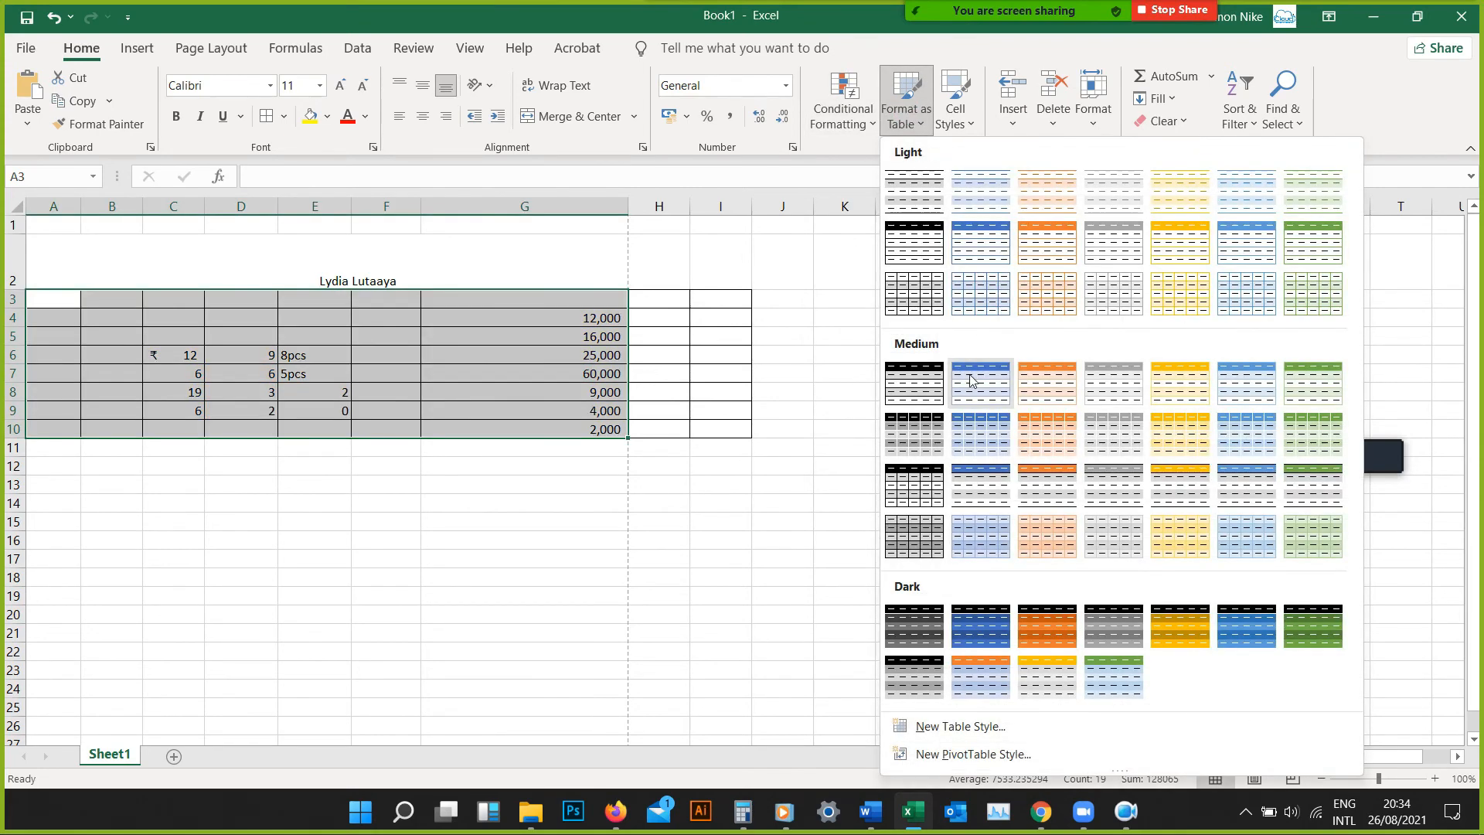
click(971, 380)
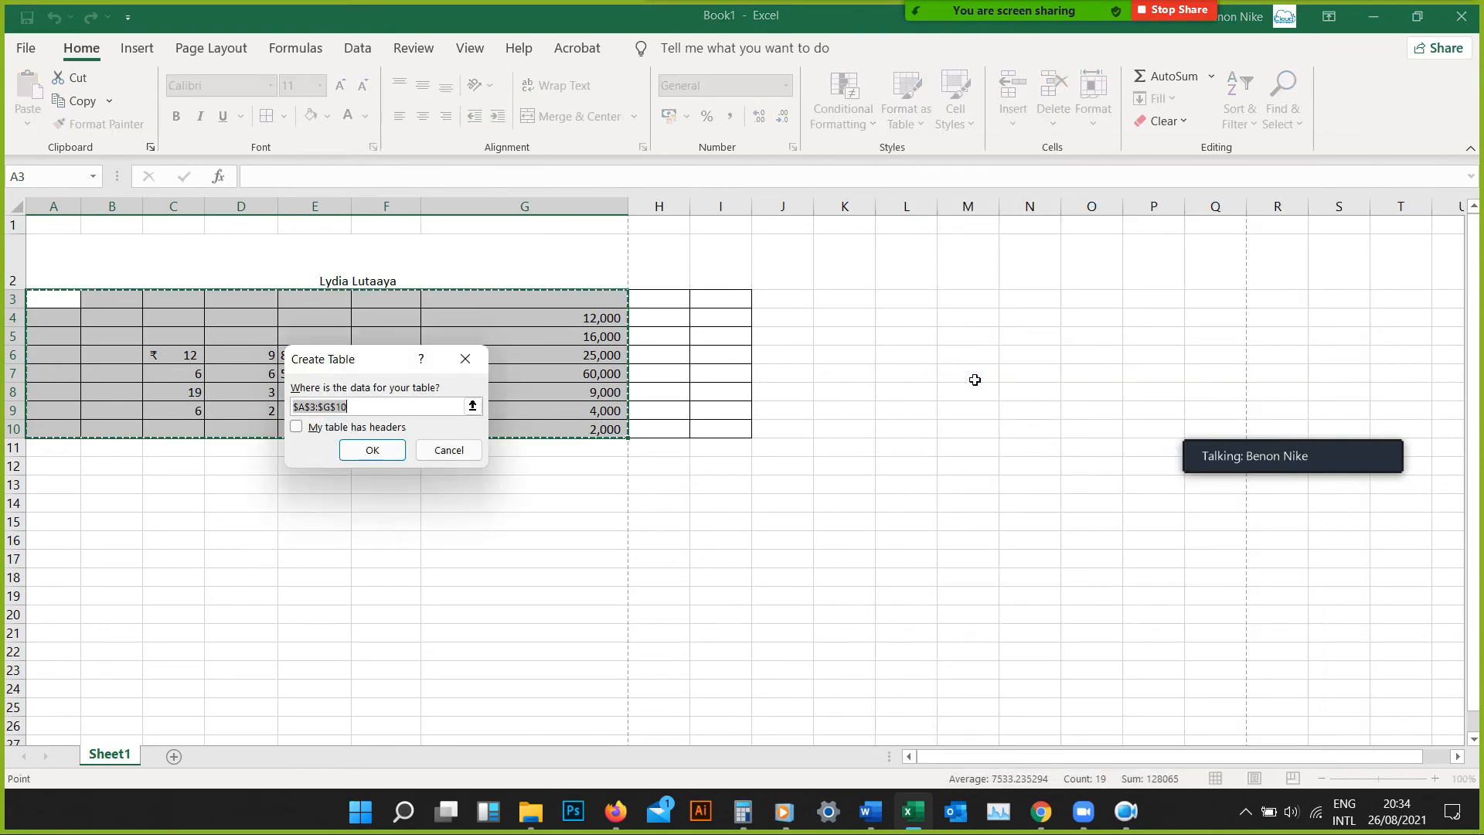
click(372, 451)
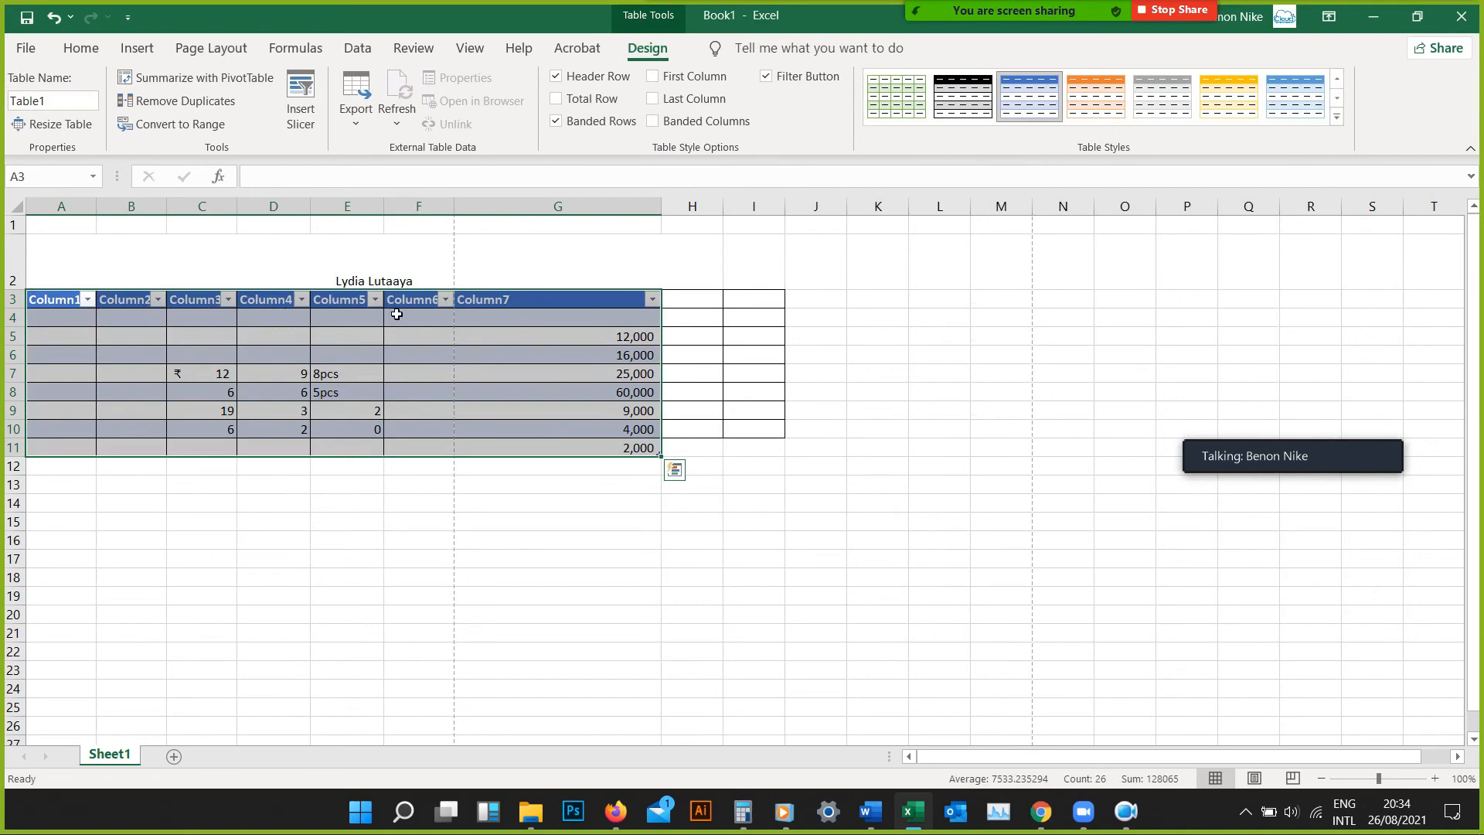
click(508, 521)
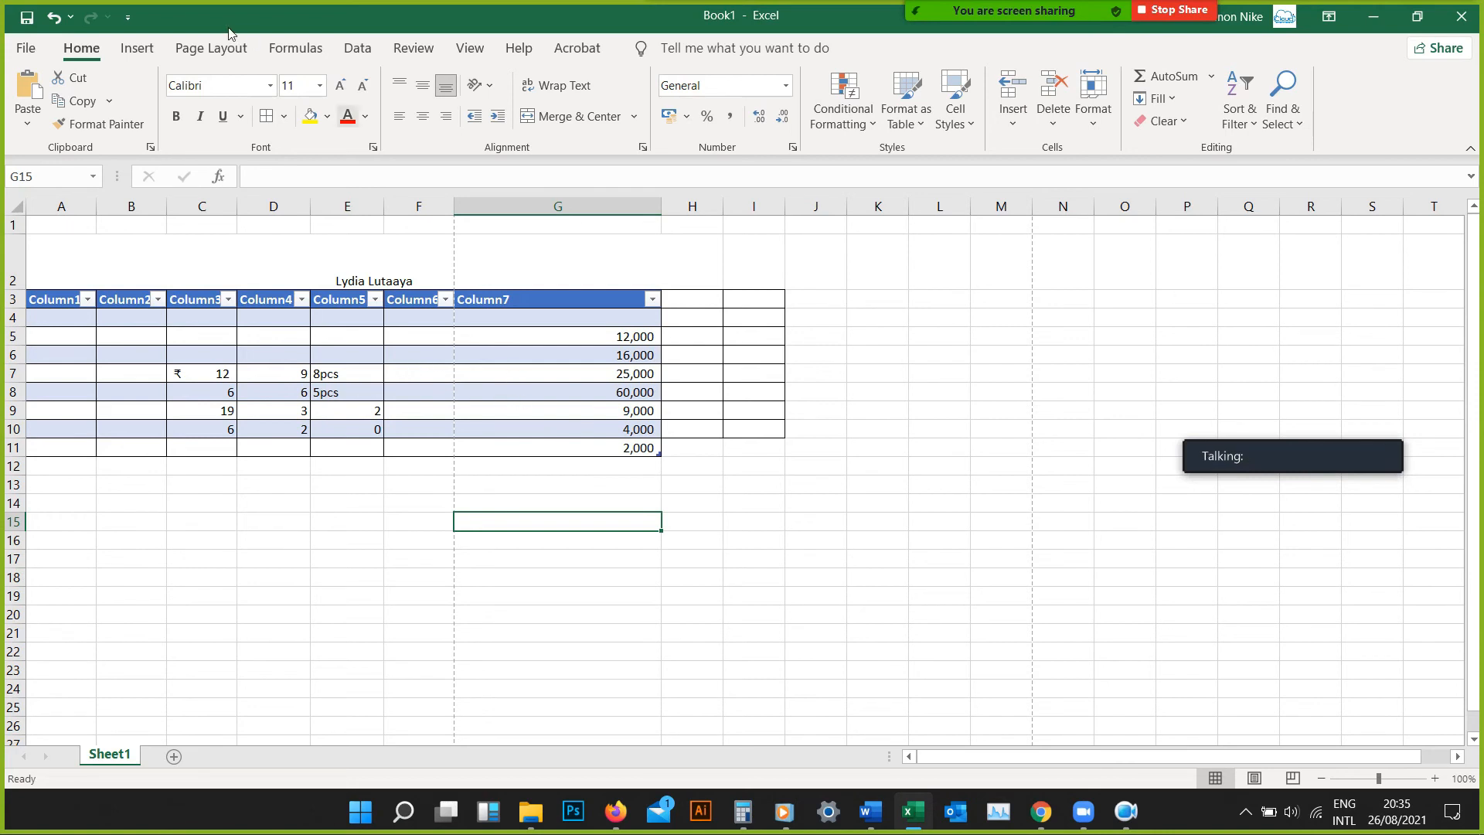
click(52, 17)
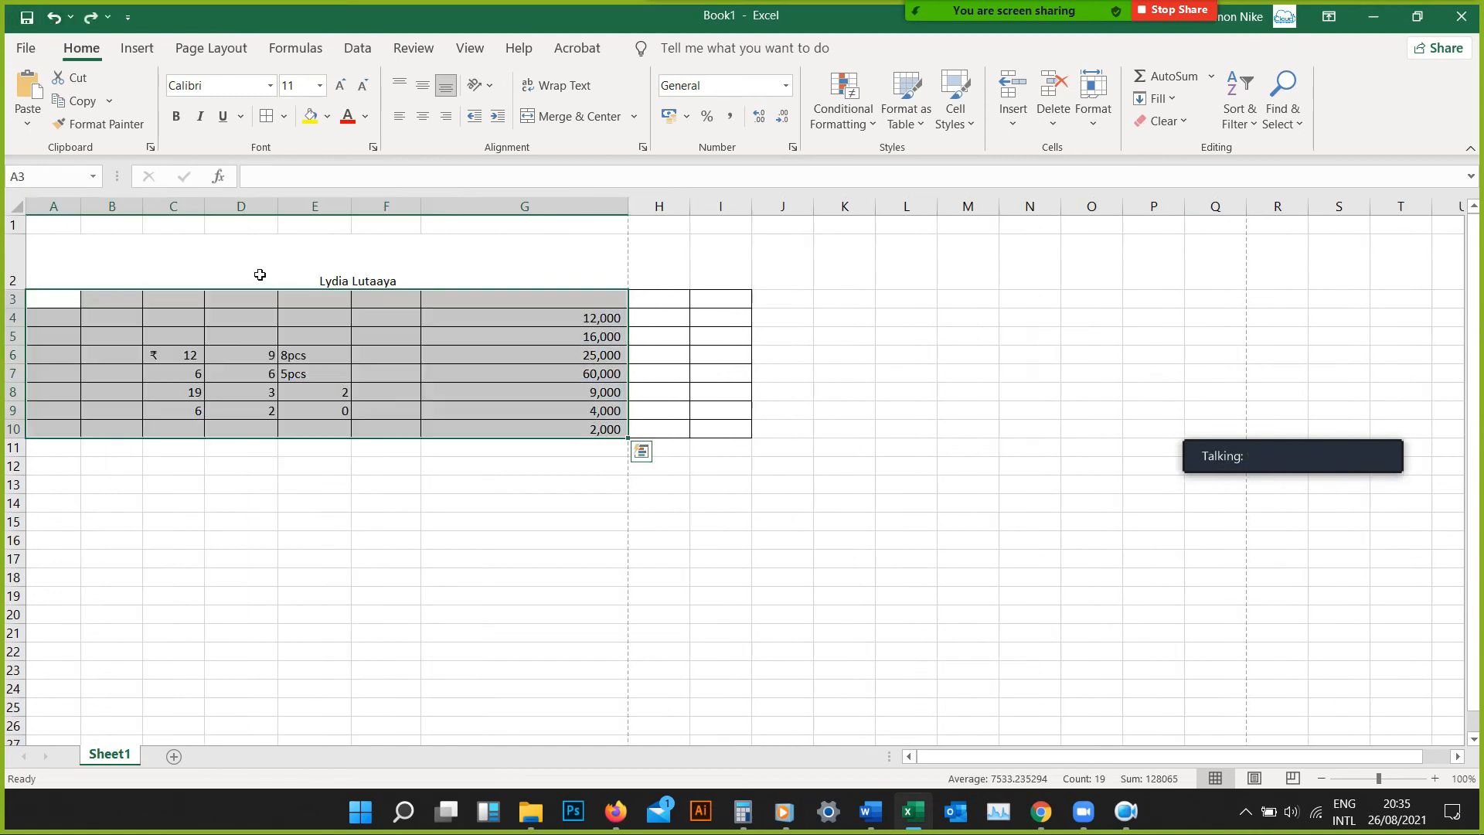
Format the range A3:I10 as a table in the dark blue style, without marking existing headers
click(57, 286)
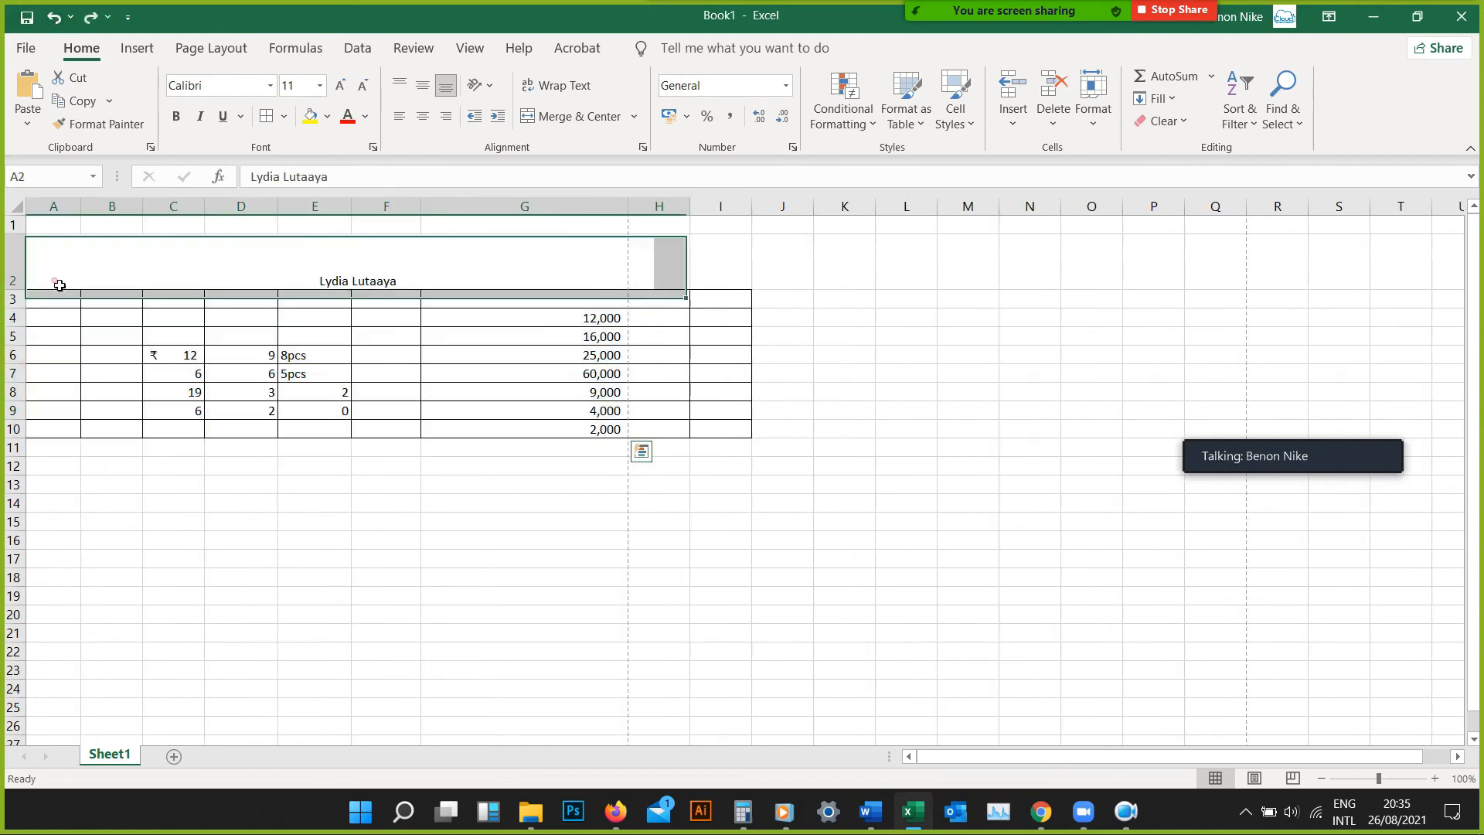
drag(63, 303, 736, 429)
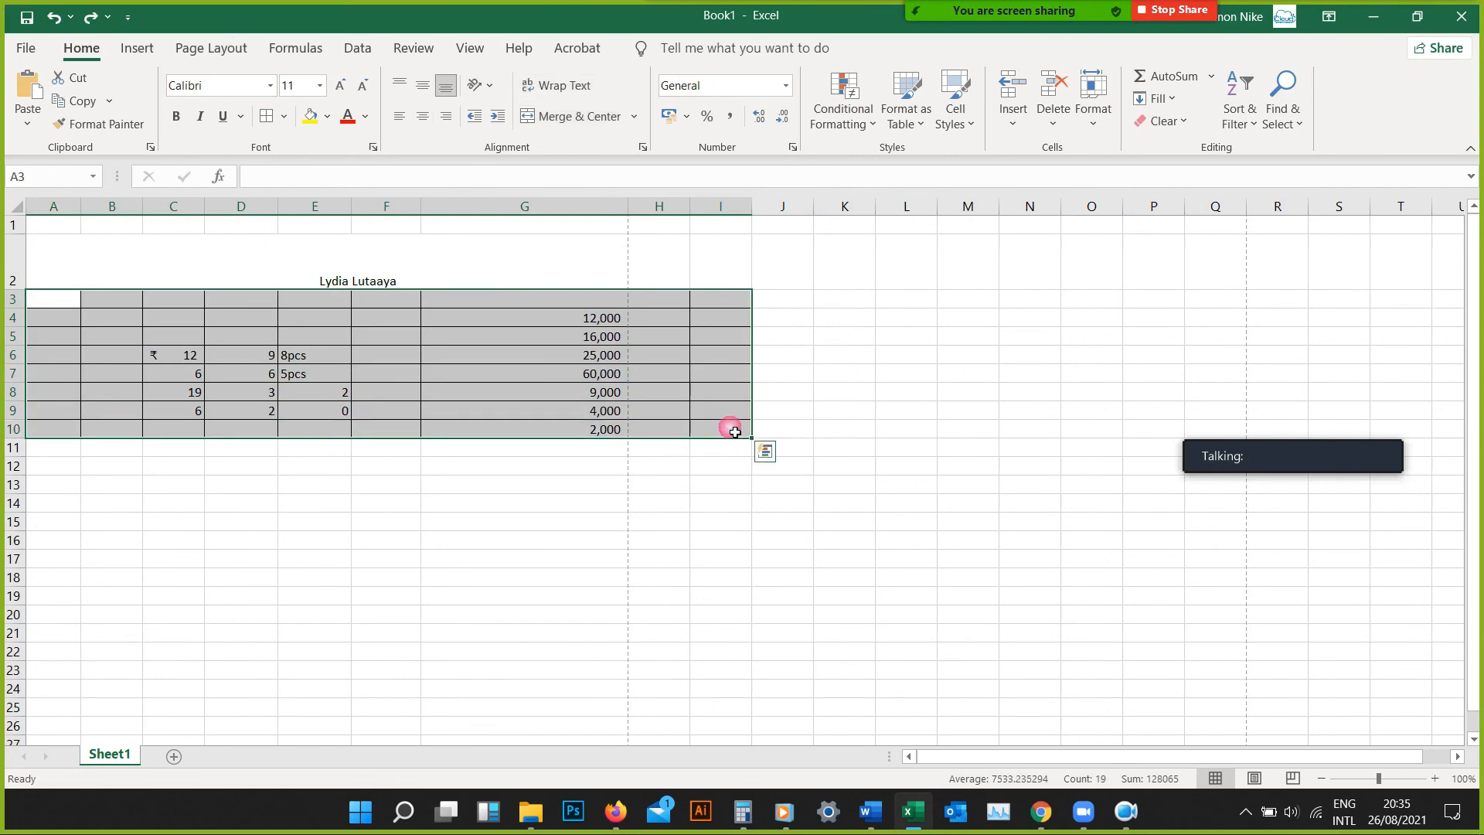
click(924, 127)
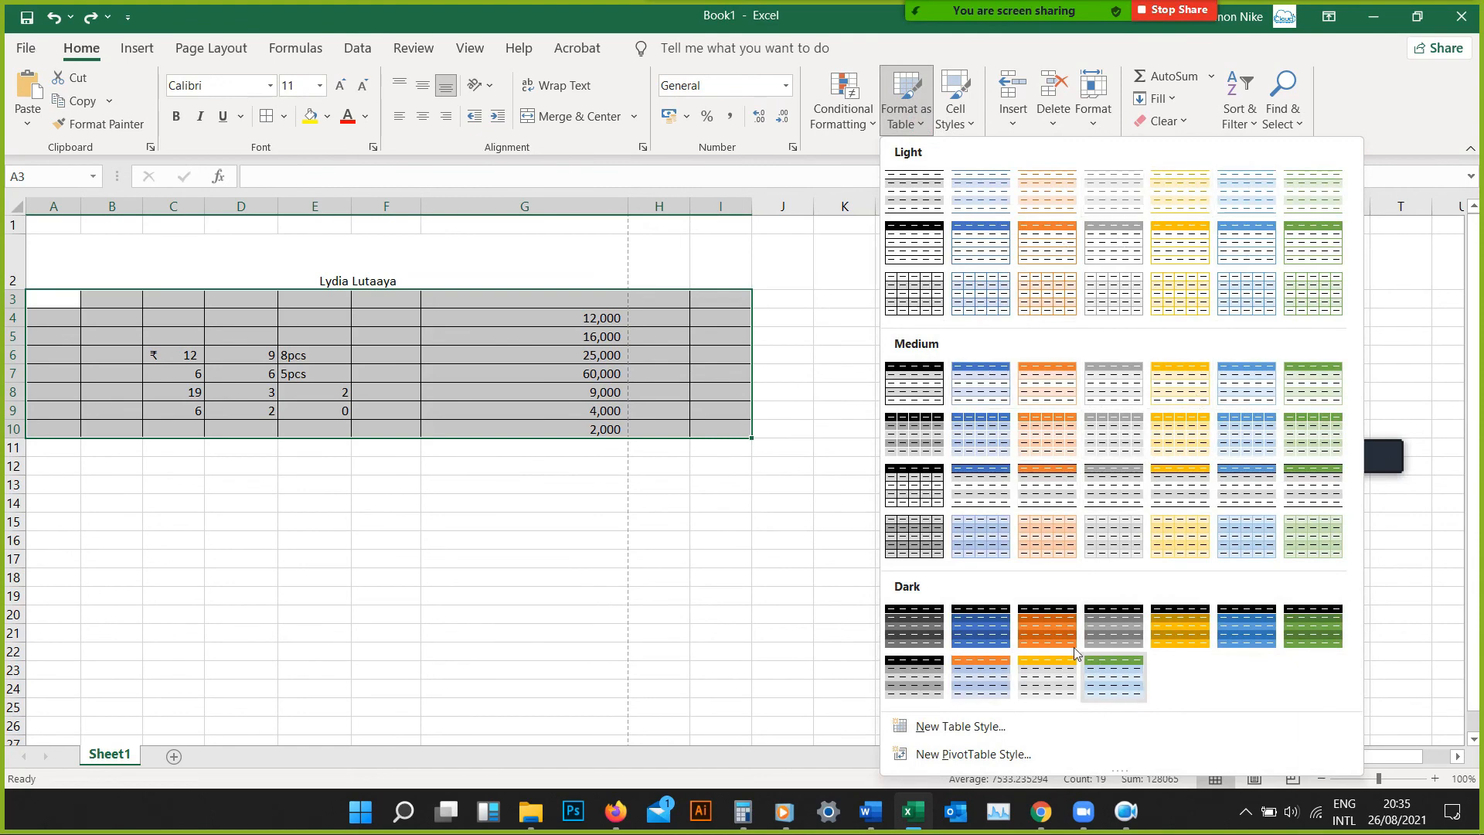
click(997, 643)
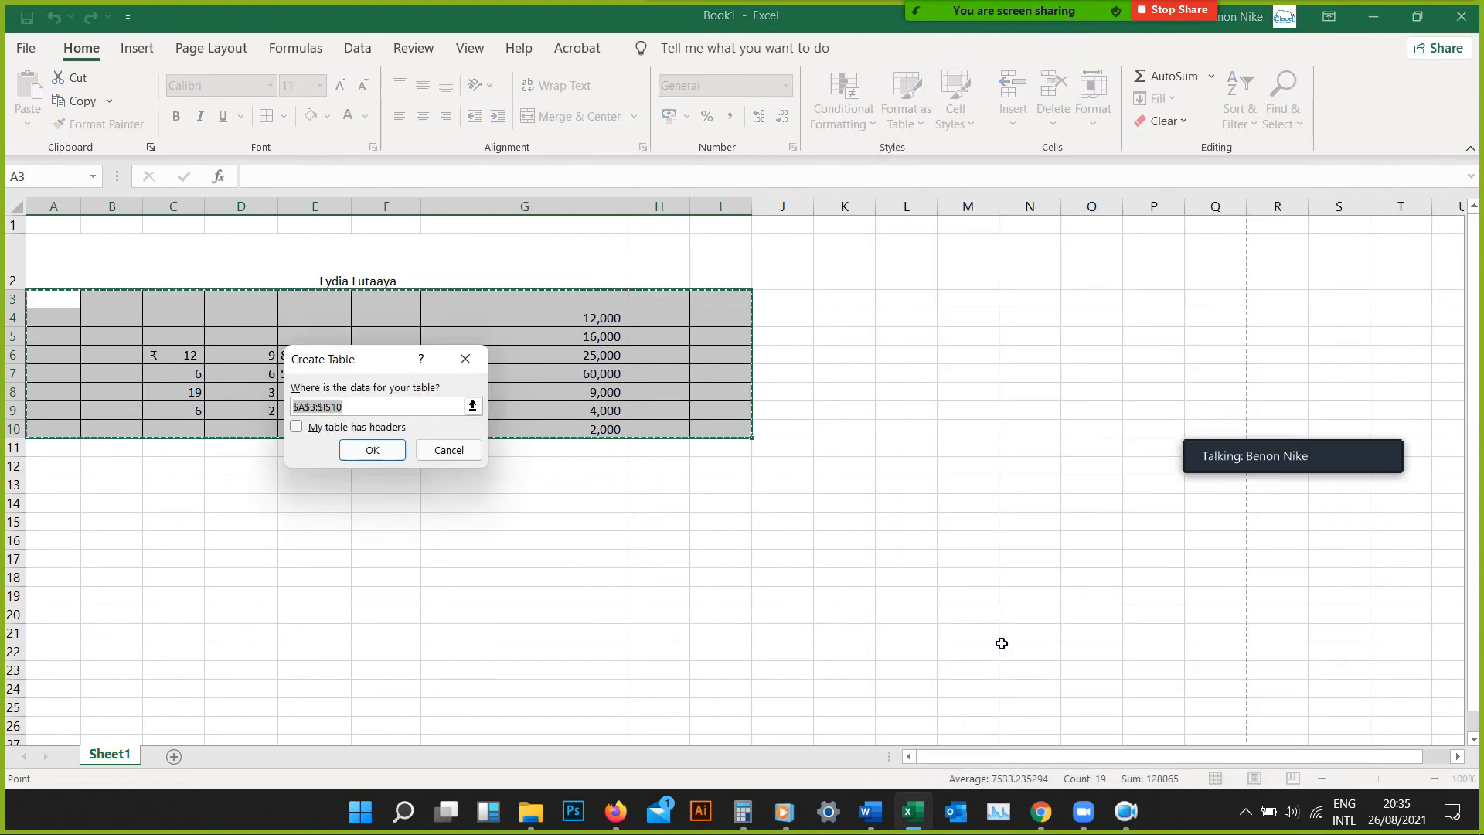
click(372, 449)
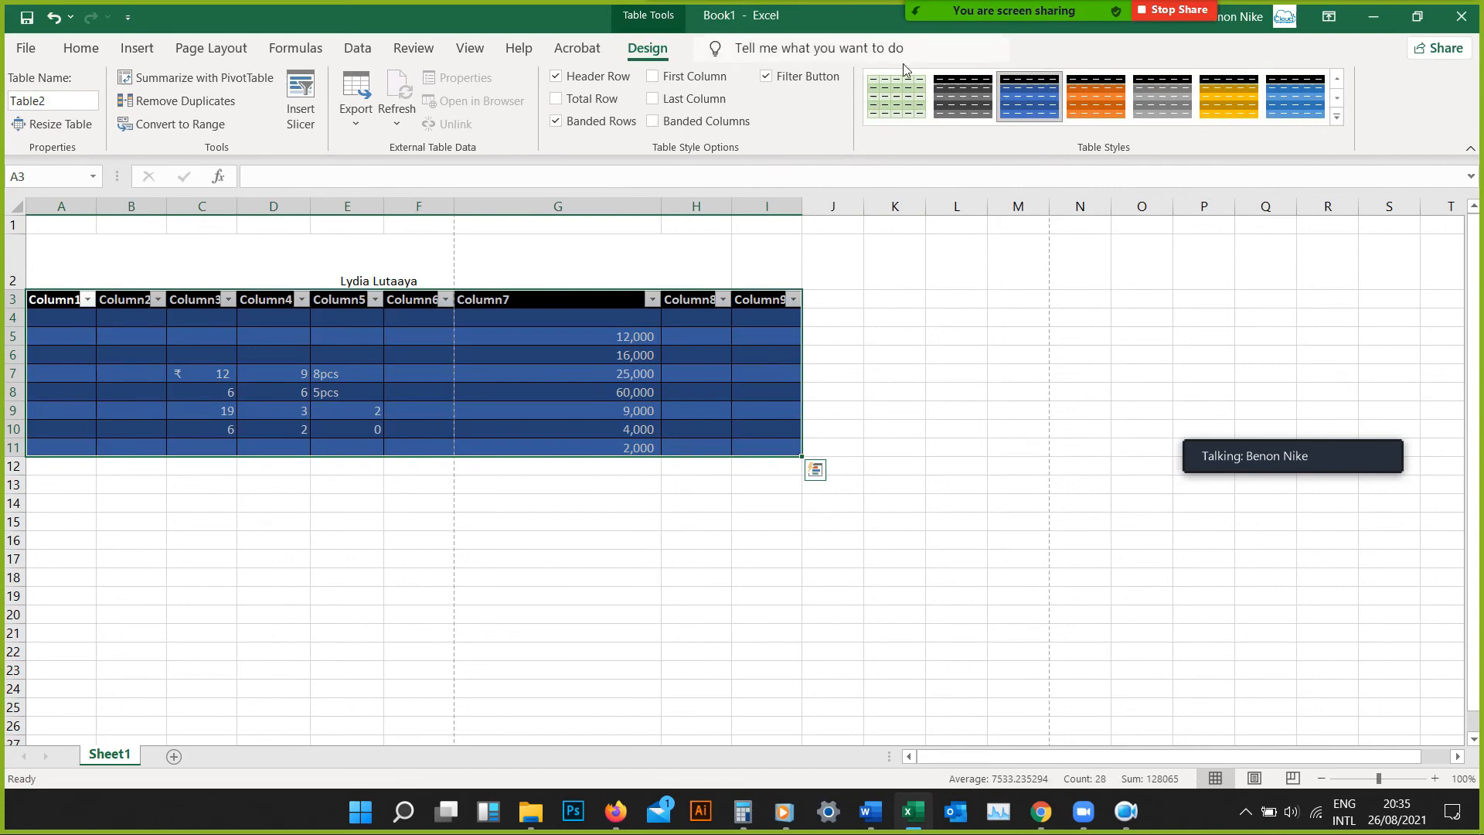
Try several dark table styles and apply the one with a green header and light blue banded rows
click(1094, 104)
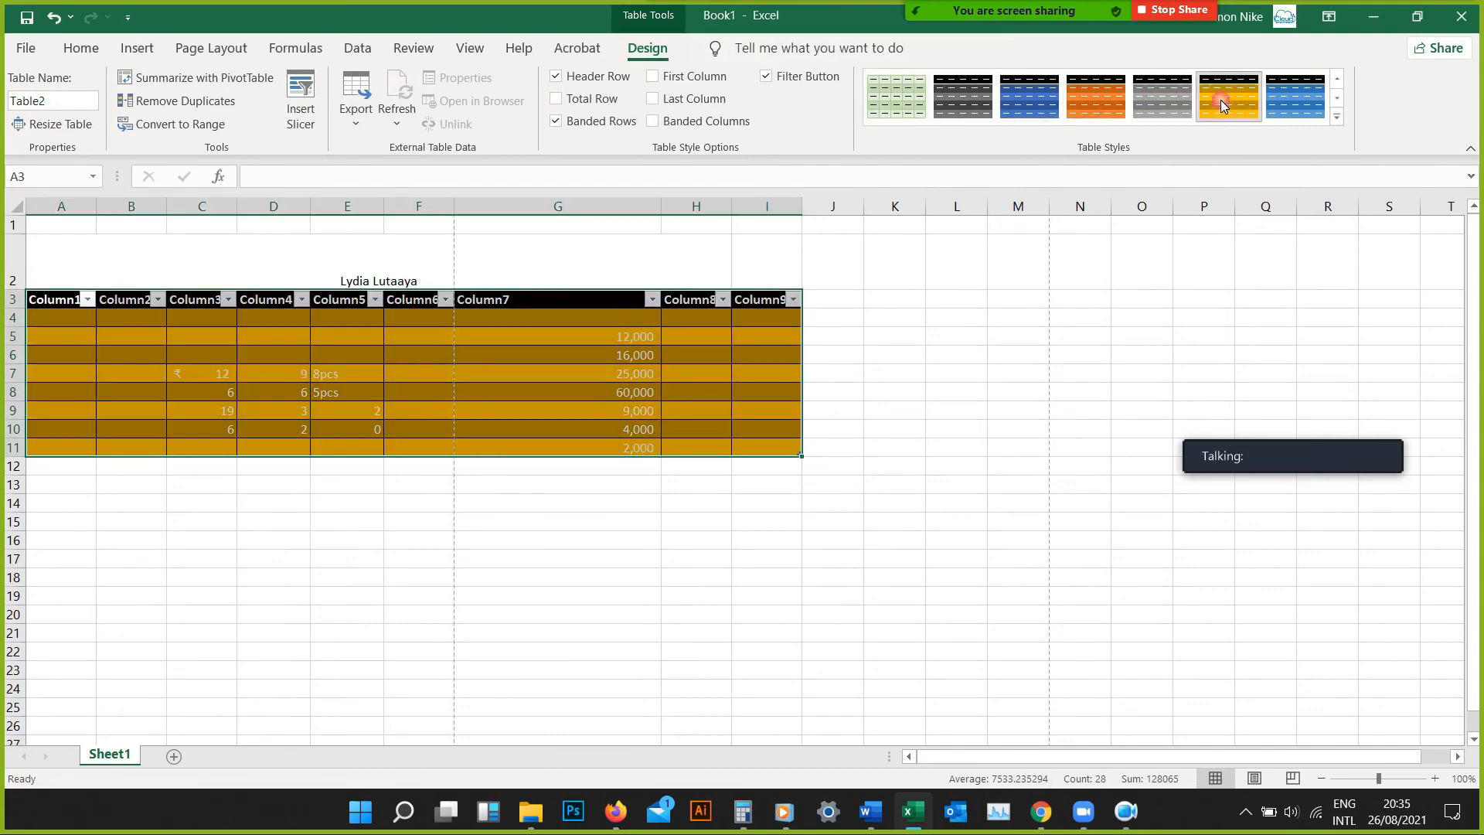
click(1283, 99)
click(1338, 99)
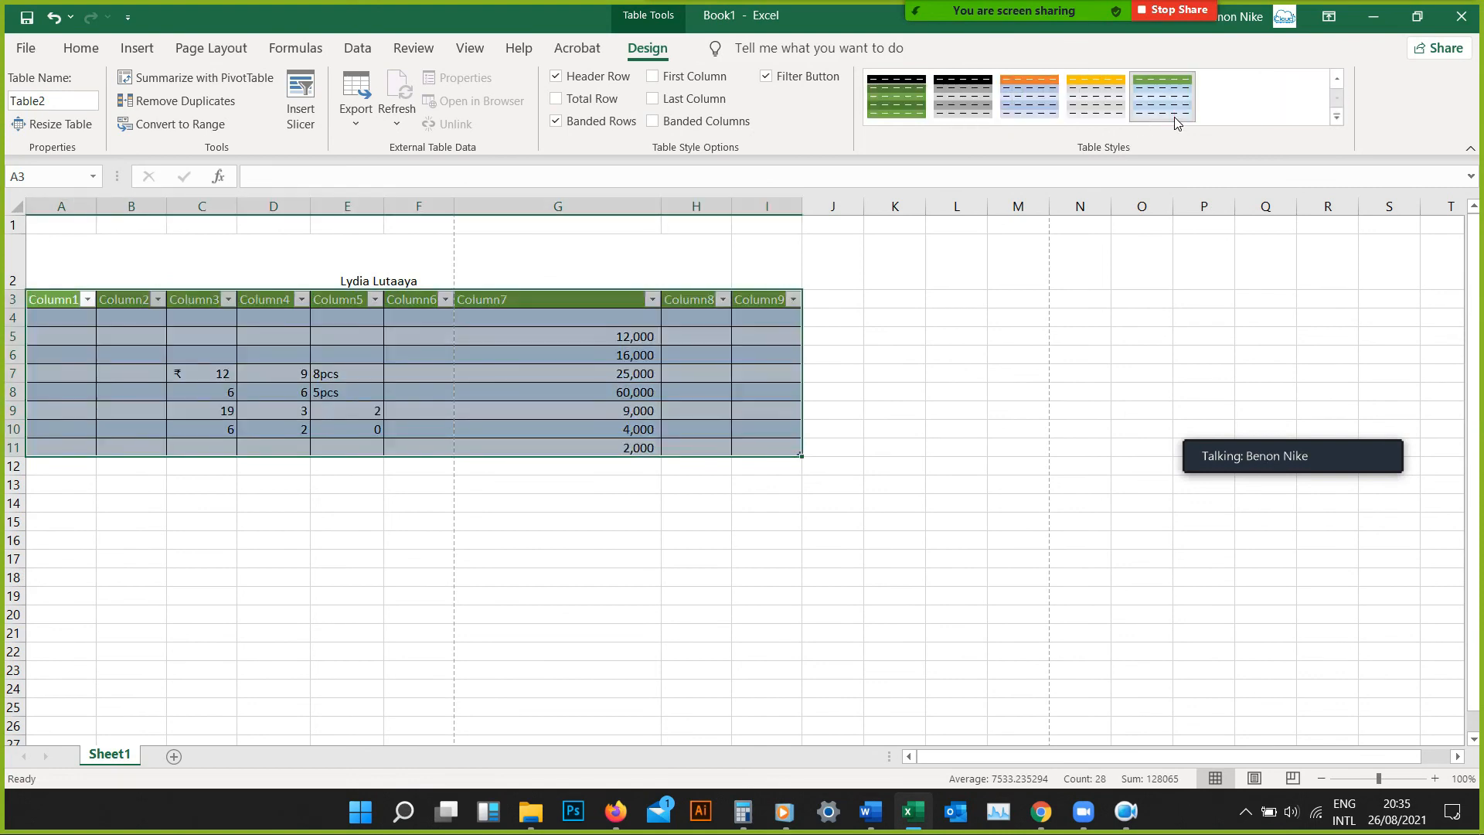
click(1175, 118)
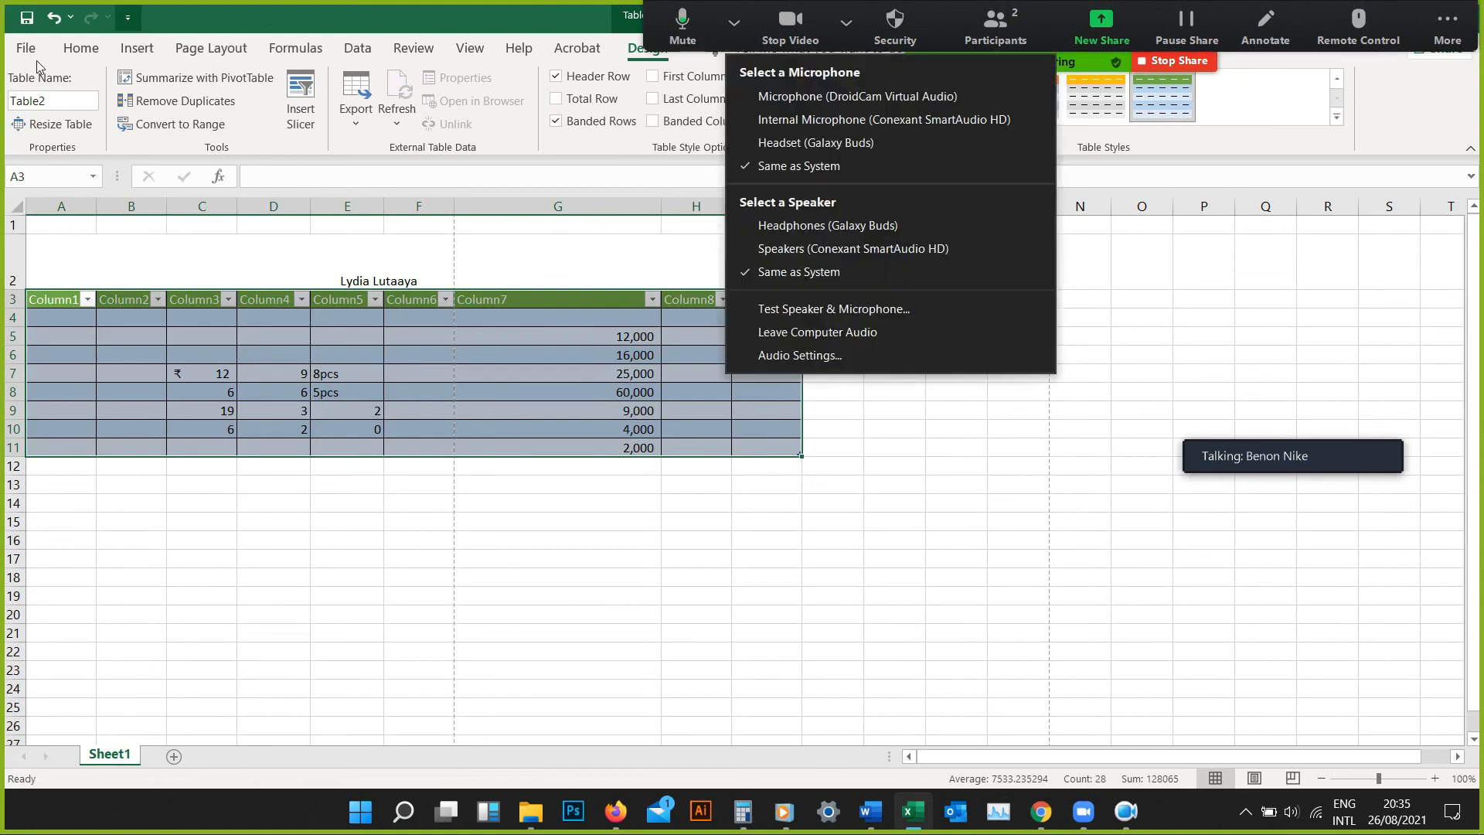
Review the options for inserting cells and delete the cells of the selected table A3:I11
click(82, 48)
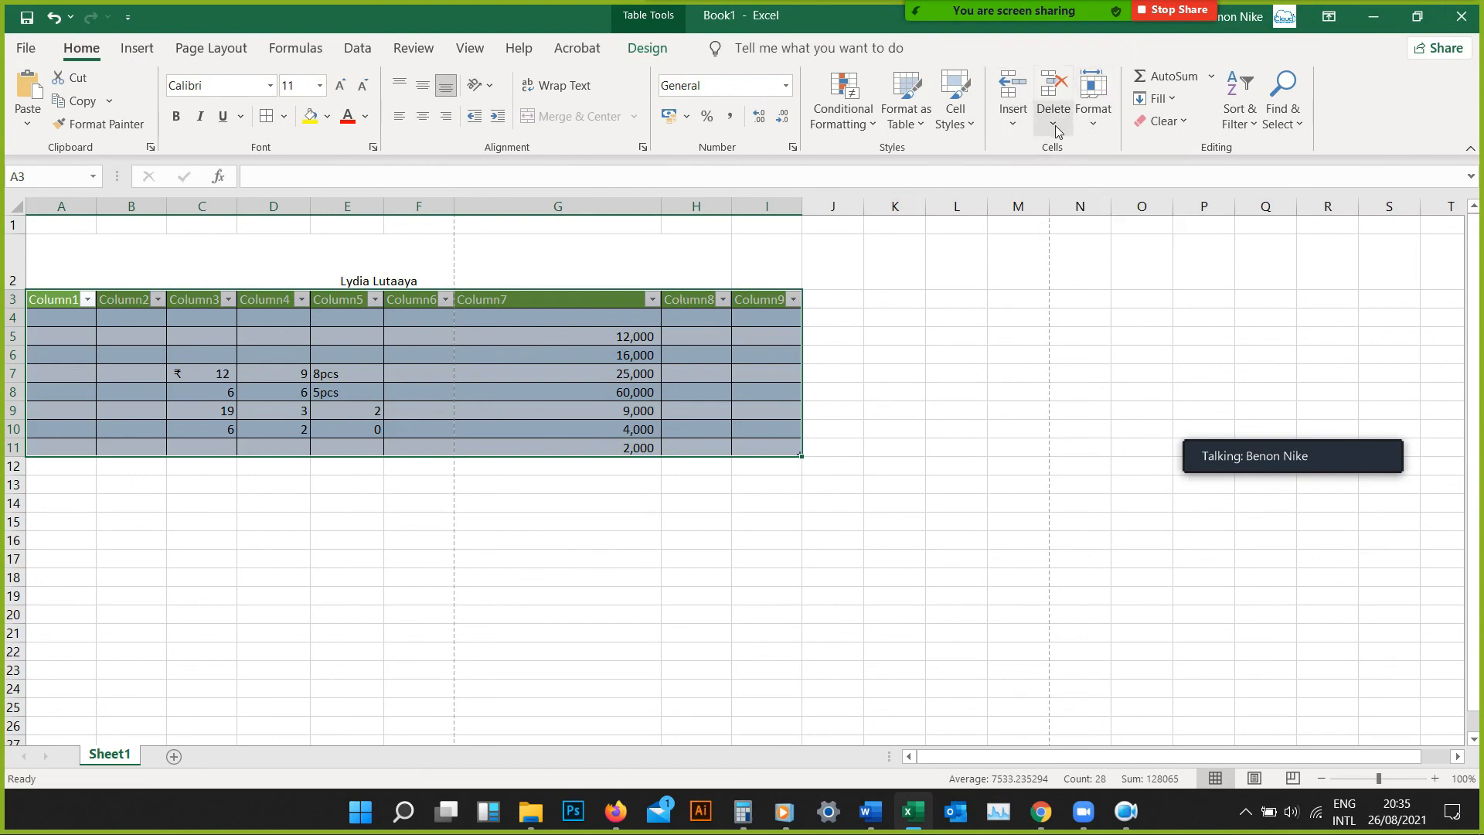
click(1020, 124)
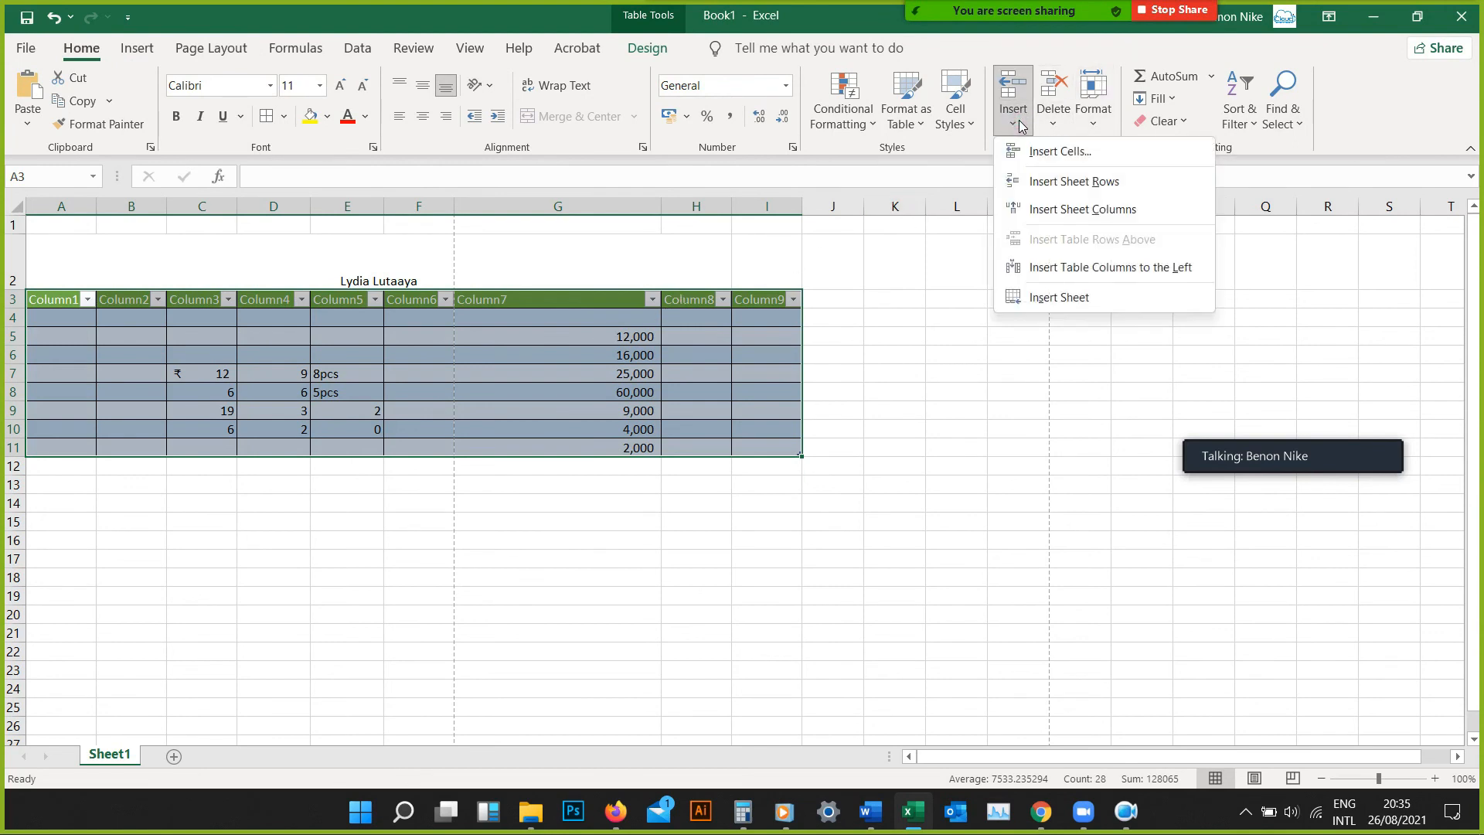
click(1052, 87)
click(1053, 87)
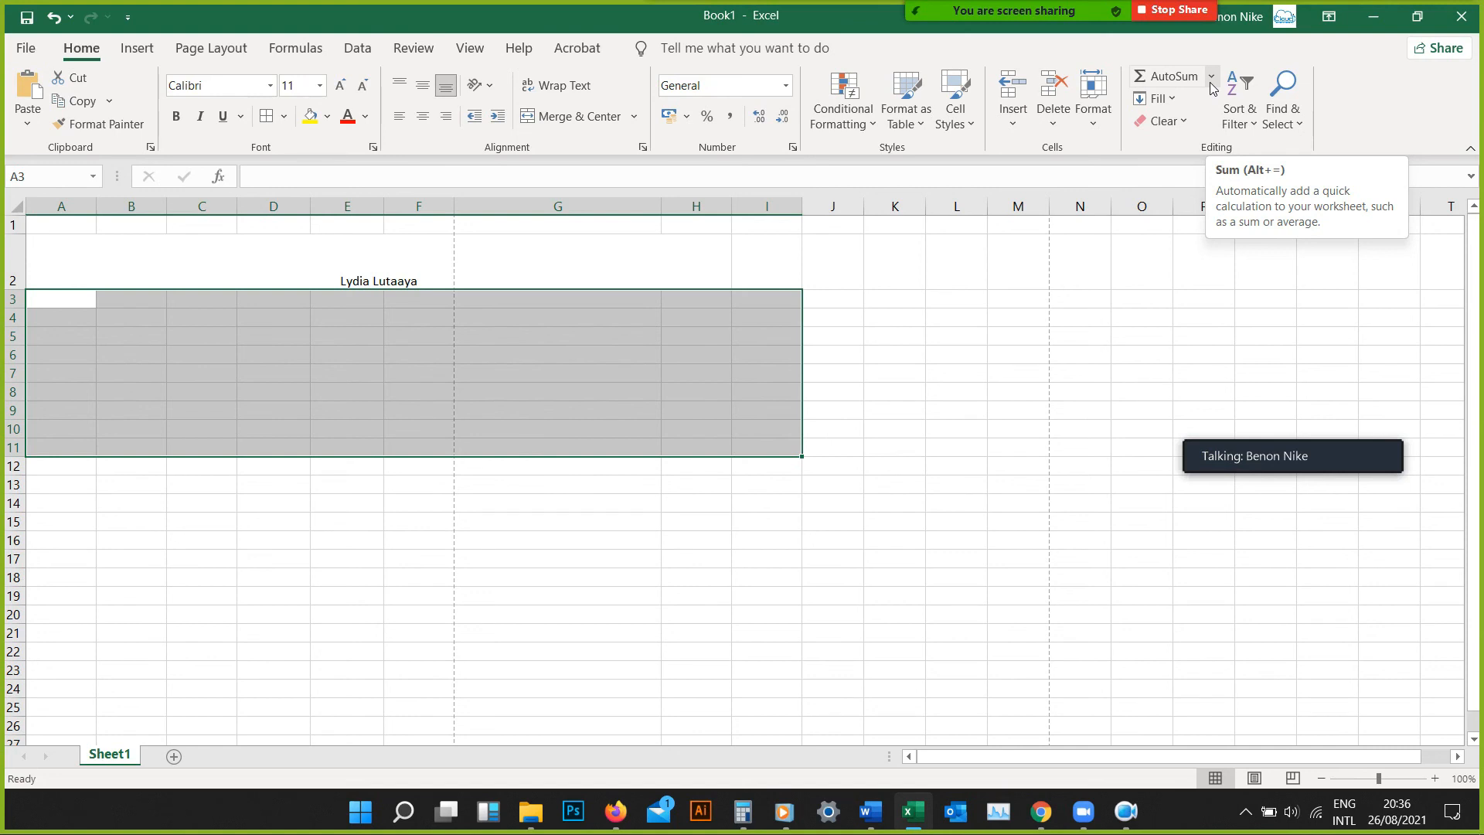
Review the fill directions and fill the merged title cell in row 2 down from the empty row above it
click(1176, 102)
click(1179, 102)
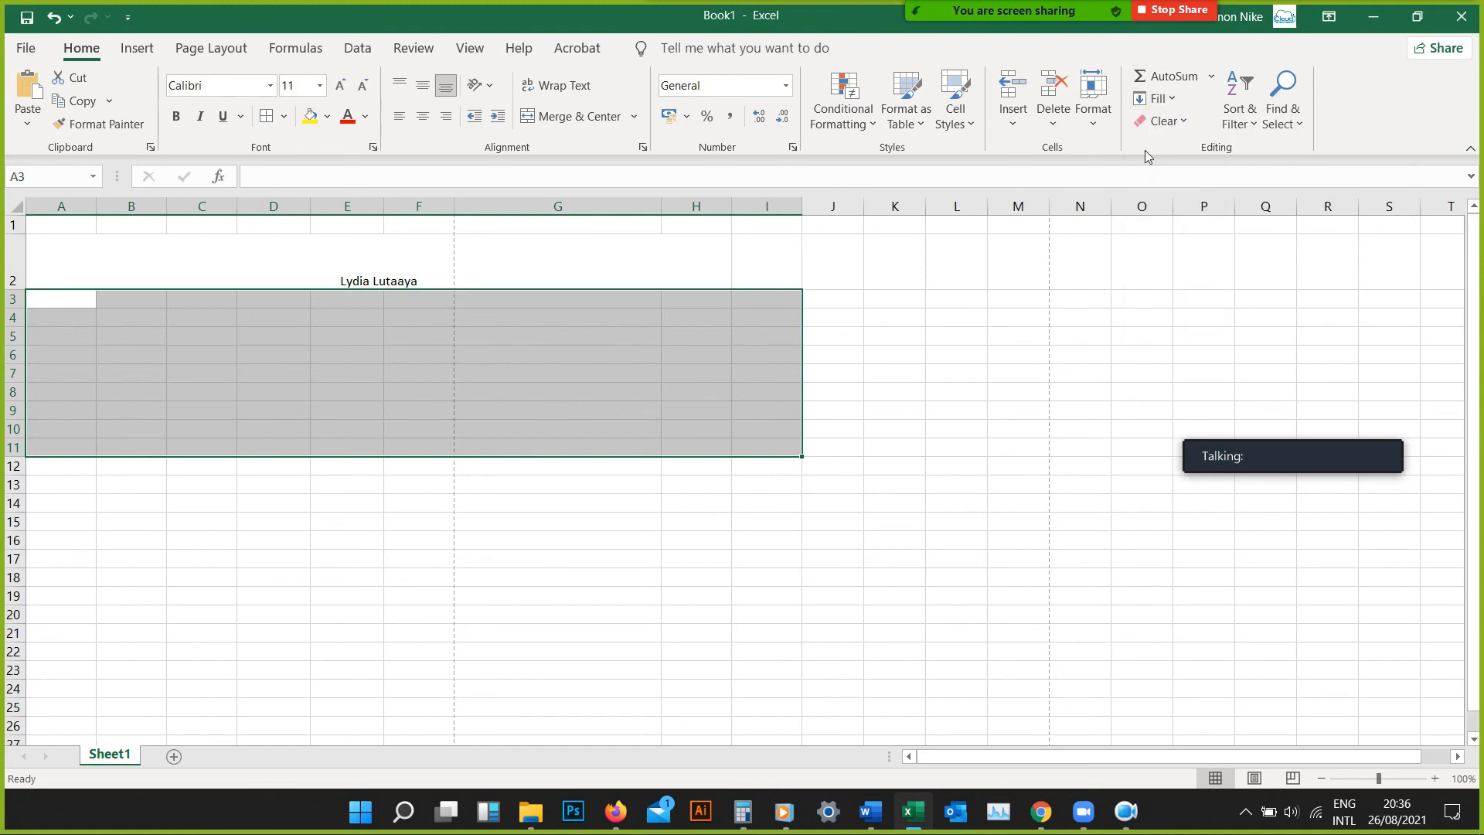
click(1167, 102)
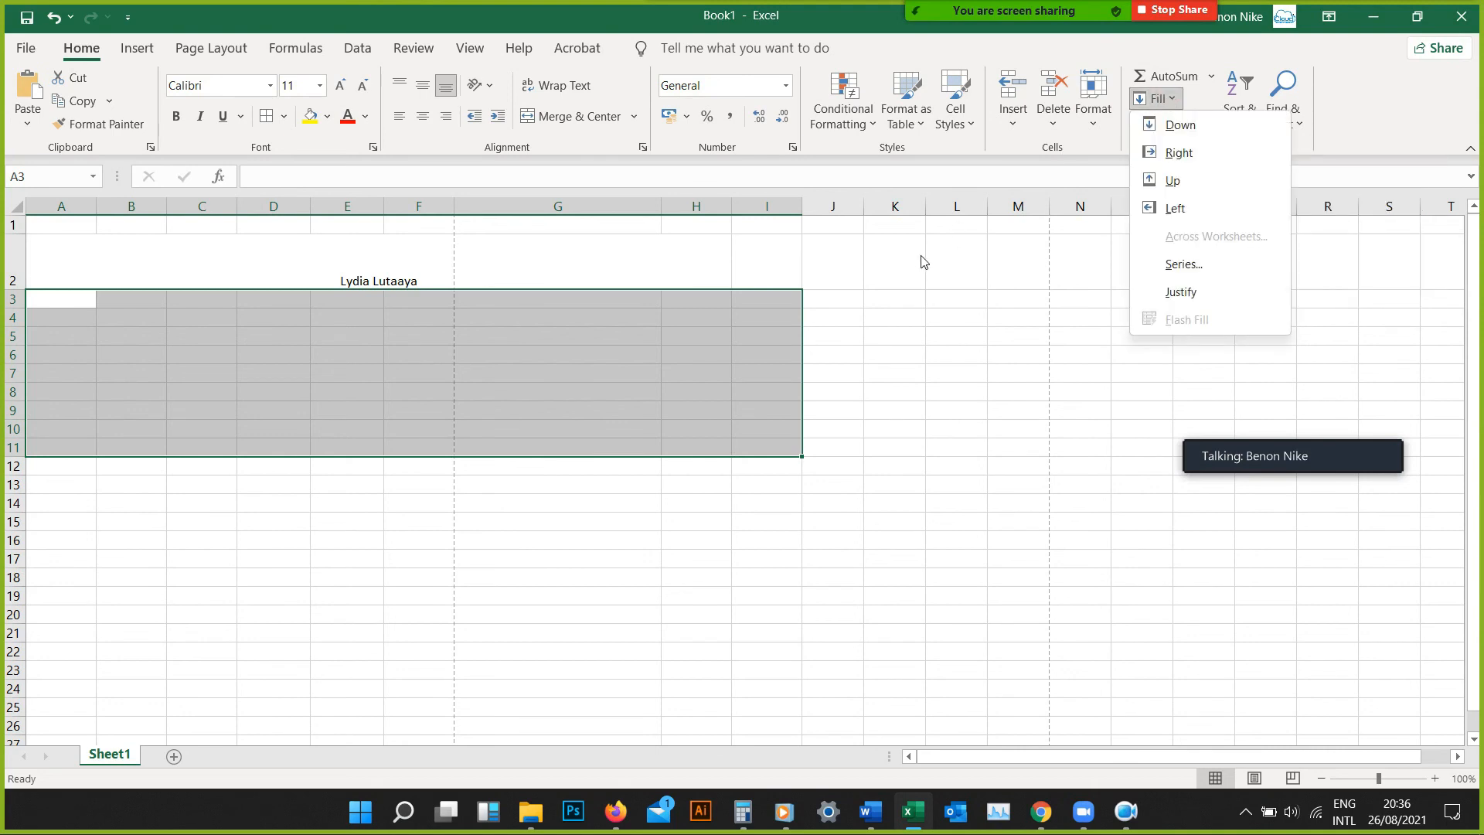
click(560, 303)
click(444, 315)
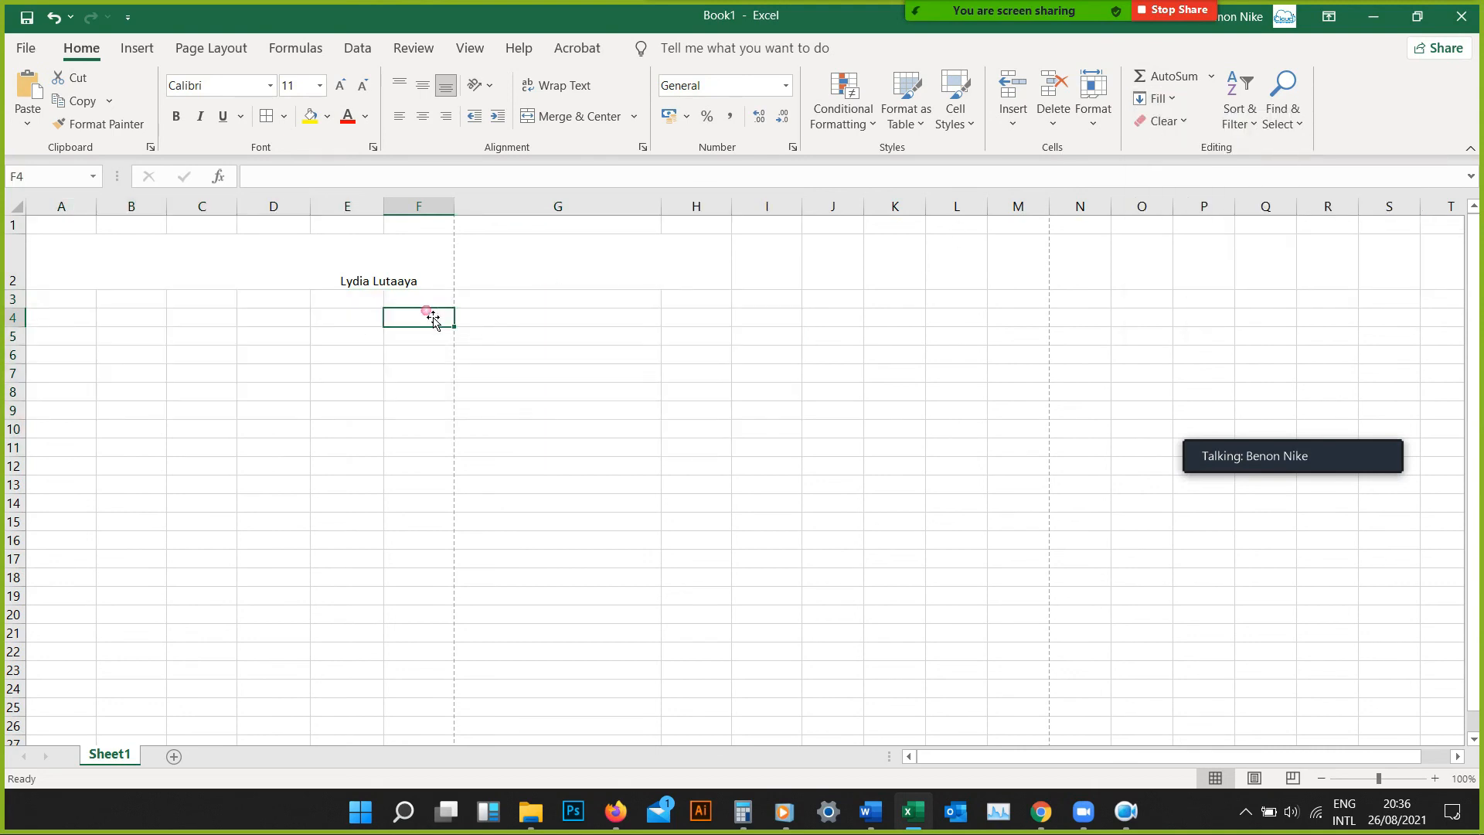
click(305, 267)
click(392, 267)
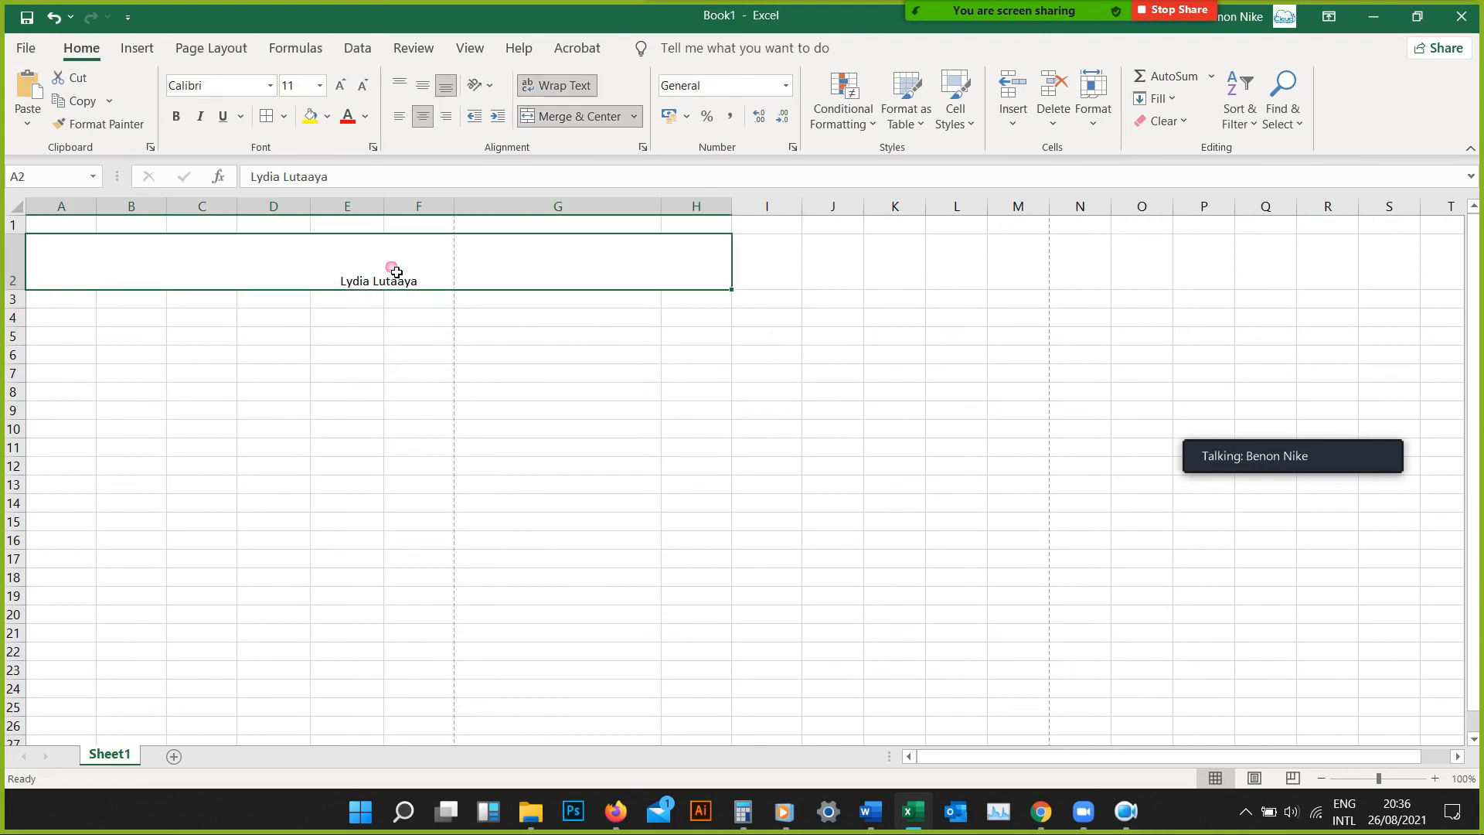
click(1157, 98)
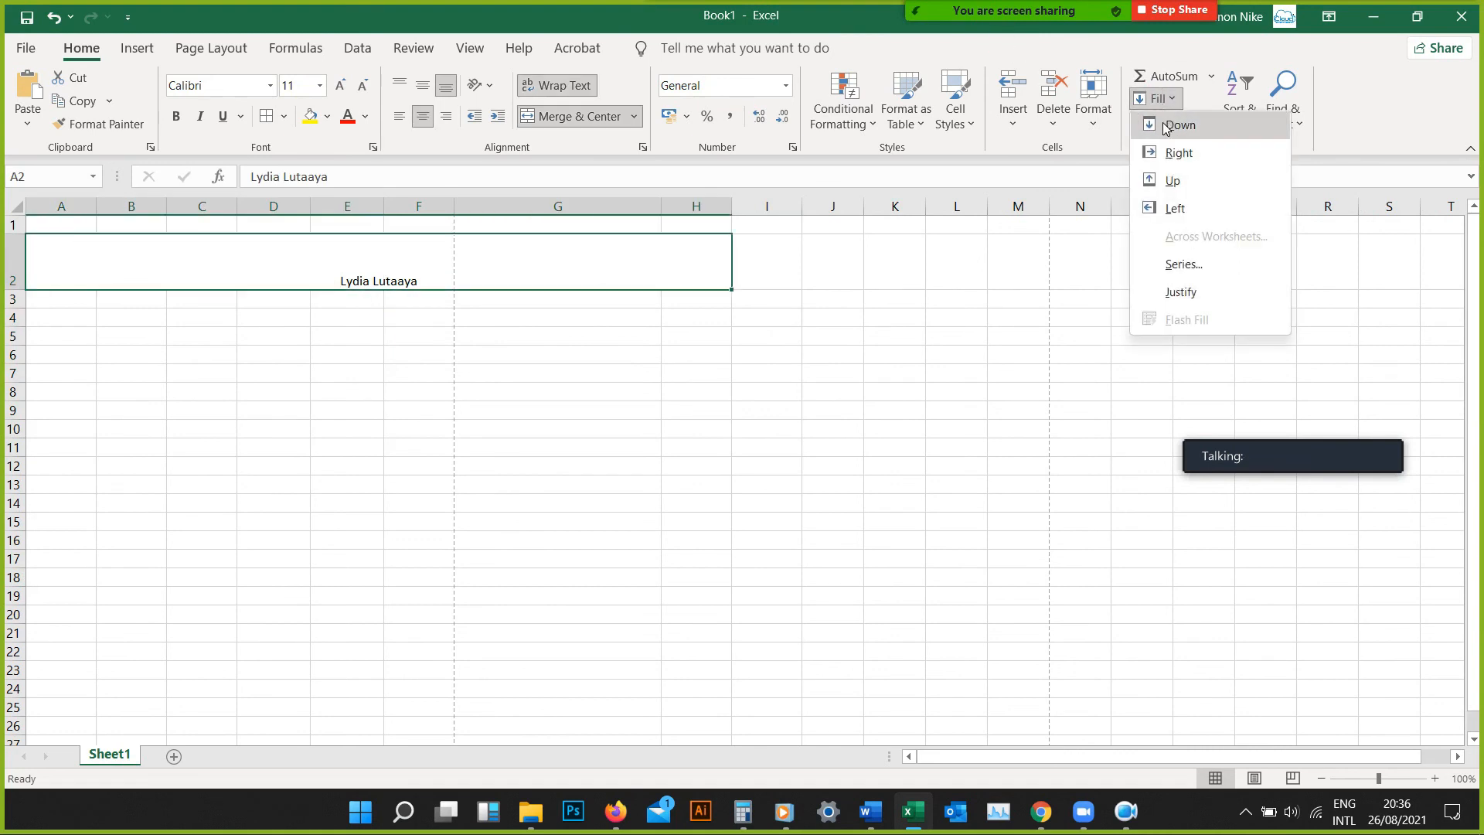
click(1167, 124)
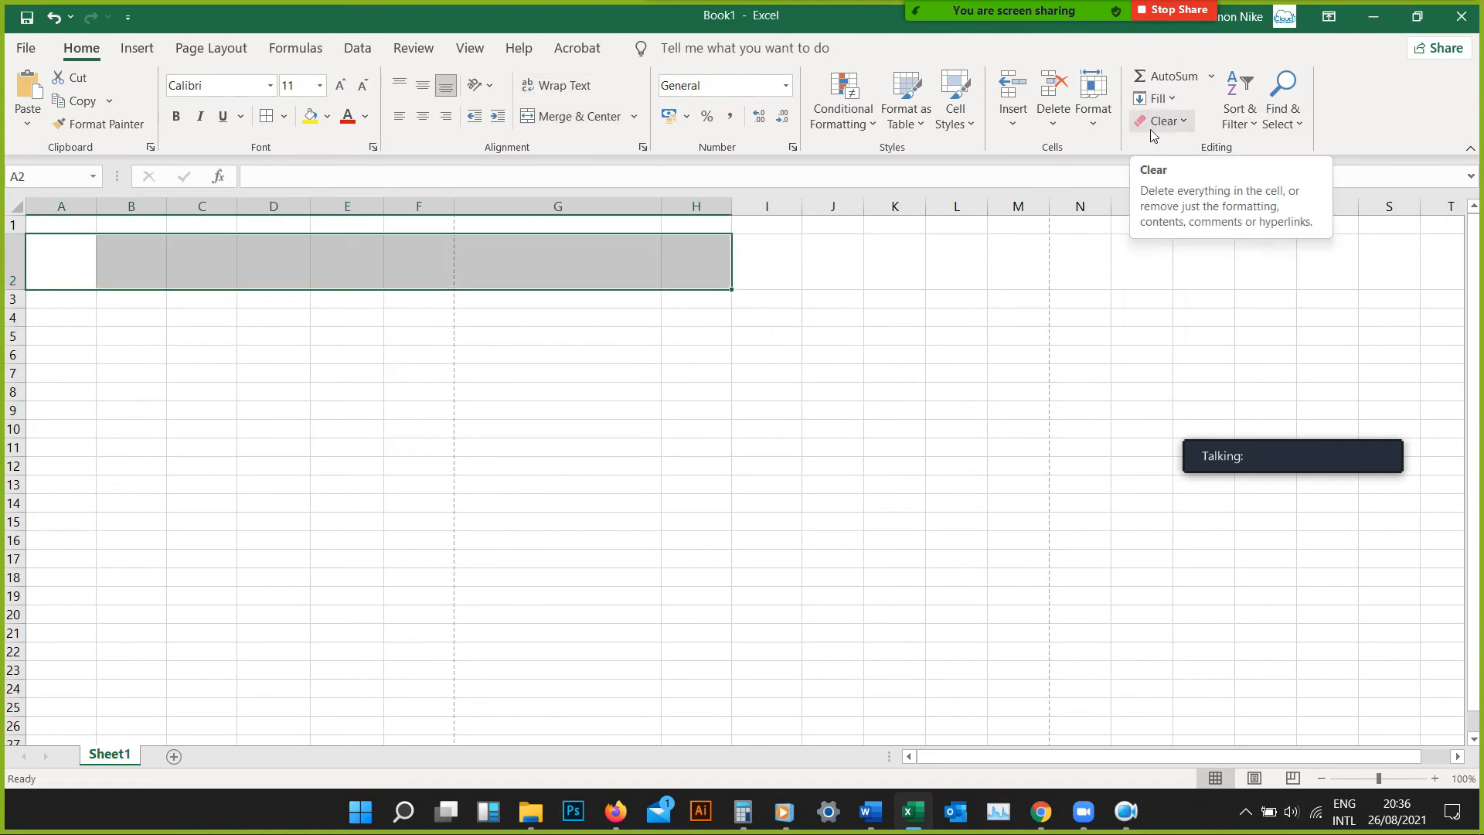
Enter the sample texts "kjbvjkxcv" in cell H4 and "jbkbfvk" in cell H5
click(726, 323)
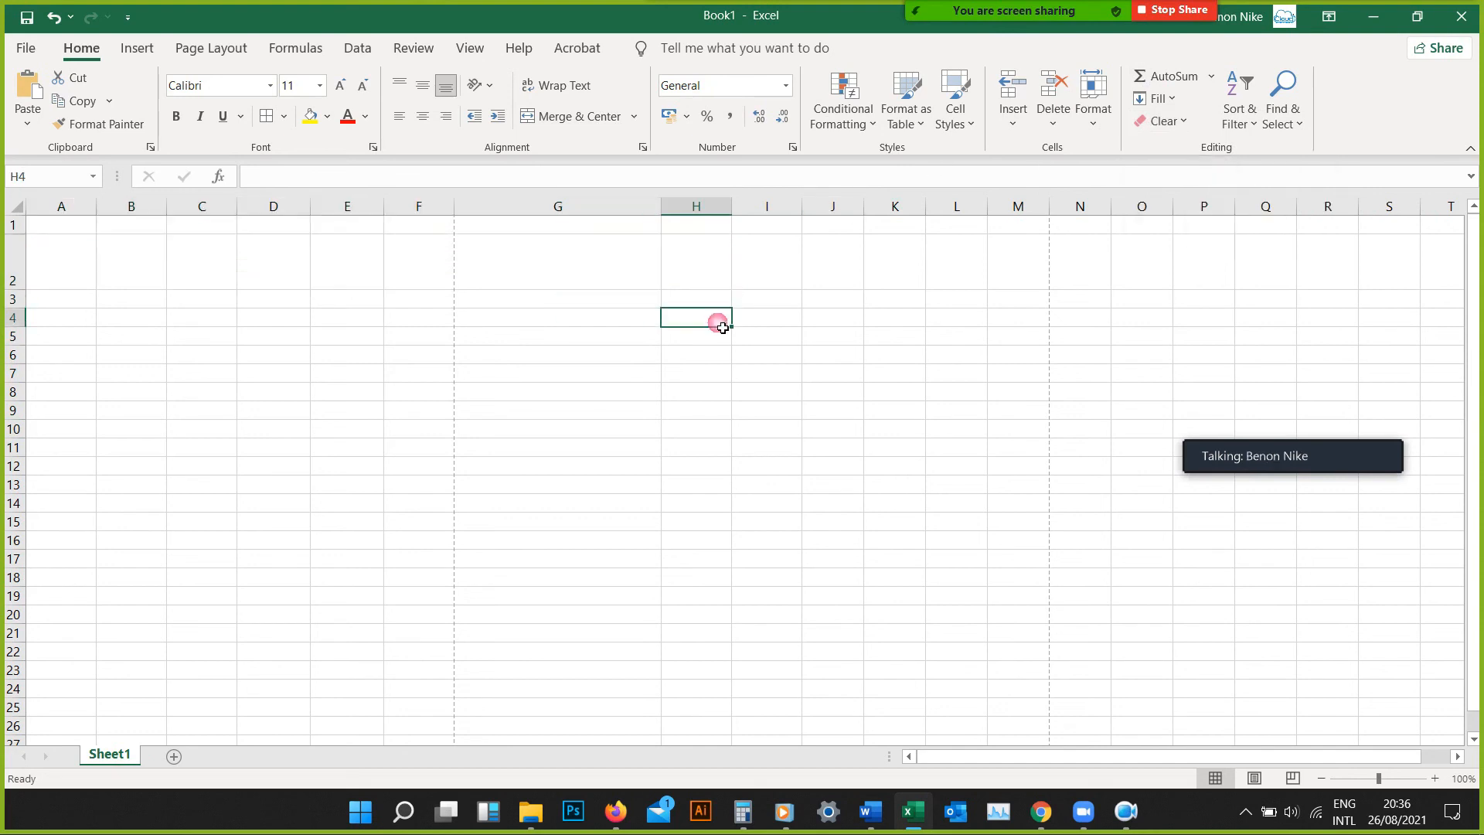
text(kjbvjkxcv)
key(Return)
text(jbkbfvk)
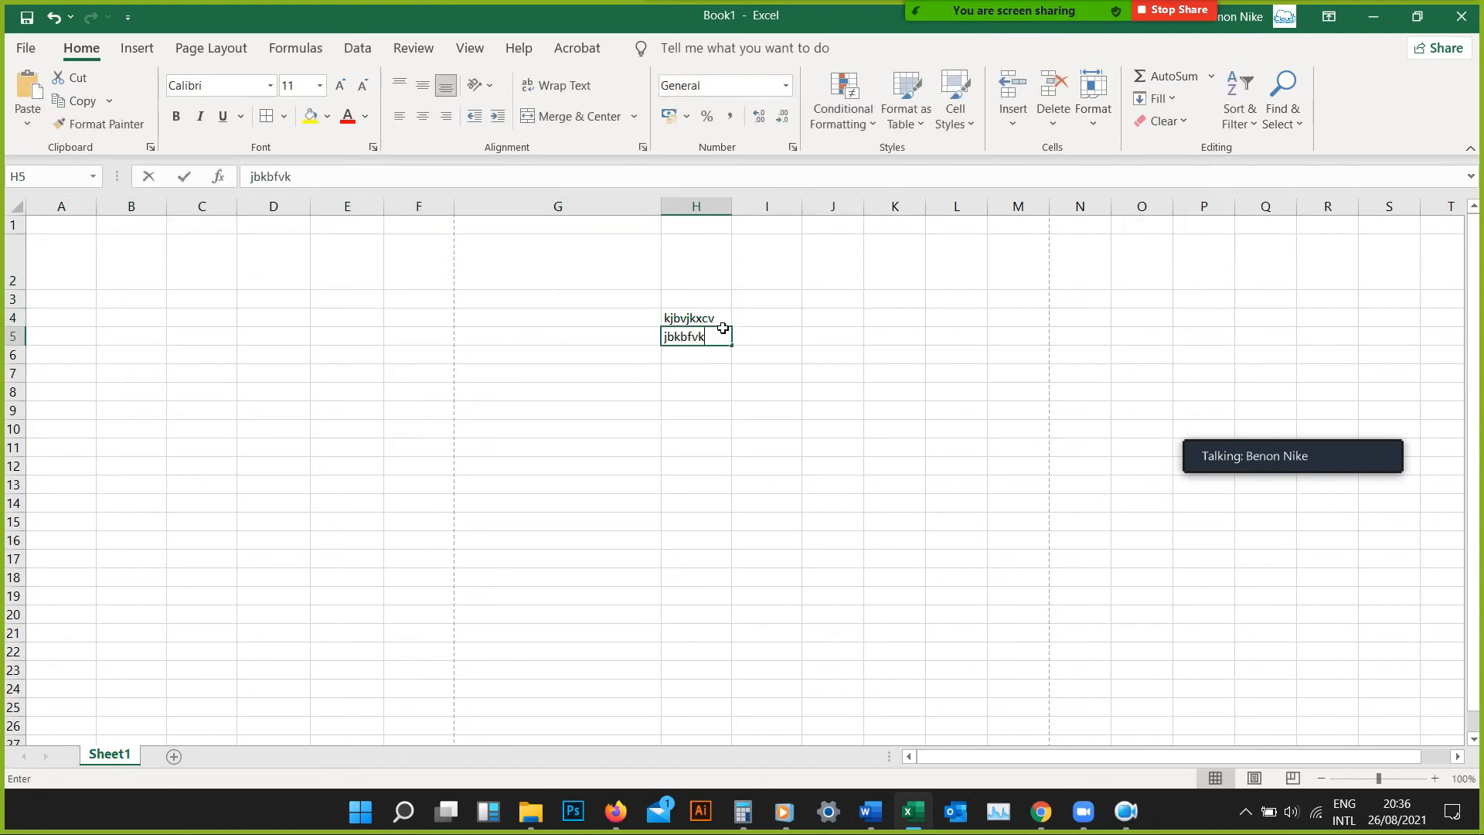
key(Return)
Clear everything, contents and formatting, from the cells H4:H5
drag(714, 320, 705, 337)
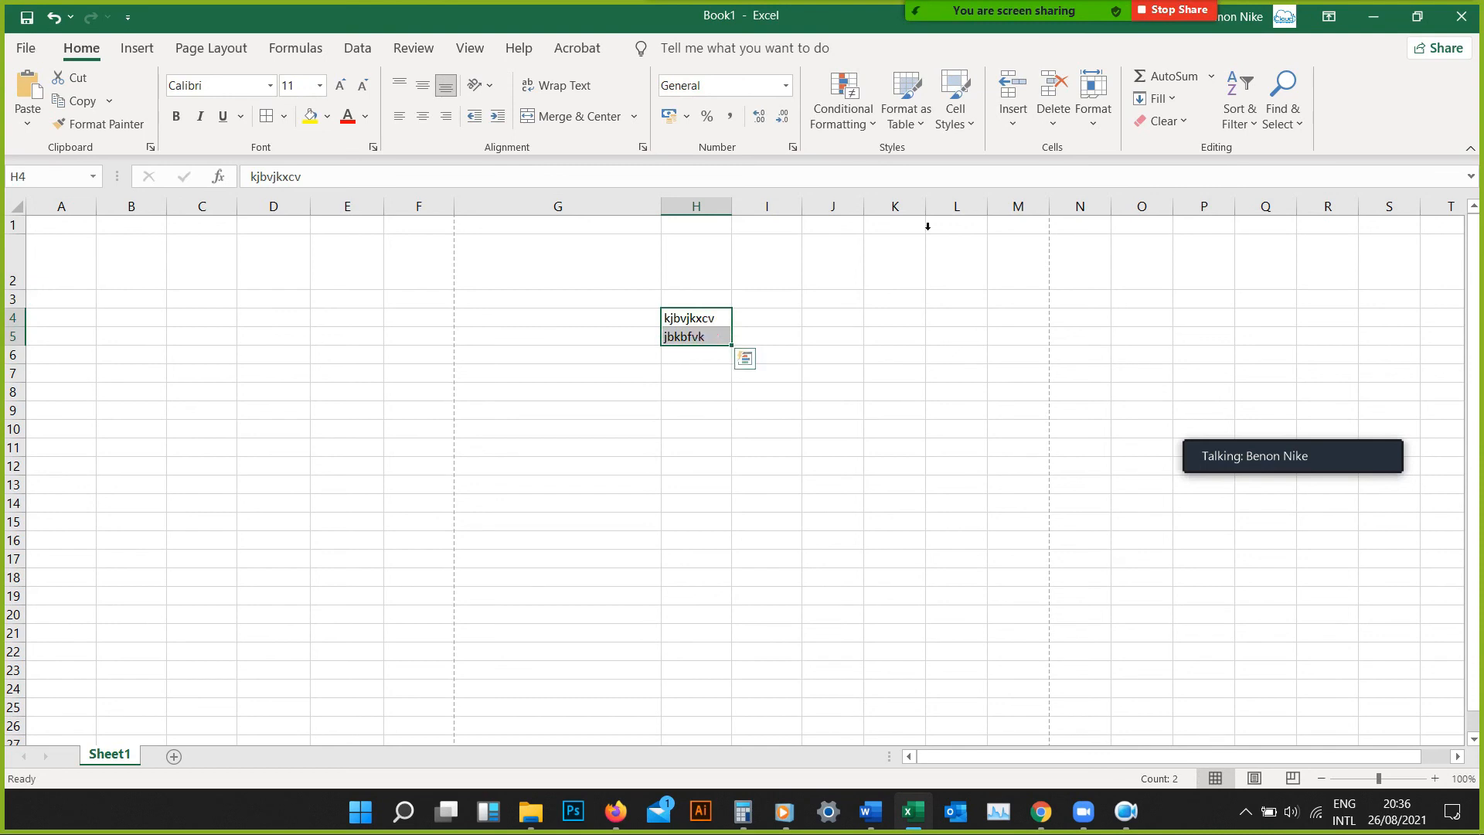
click(1166, 122)
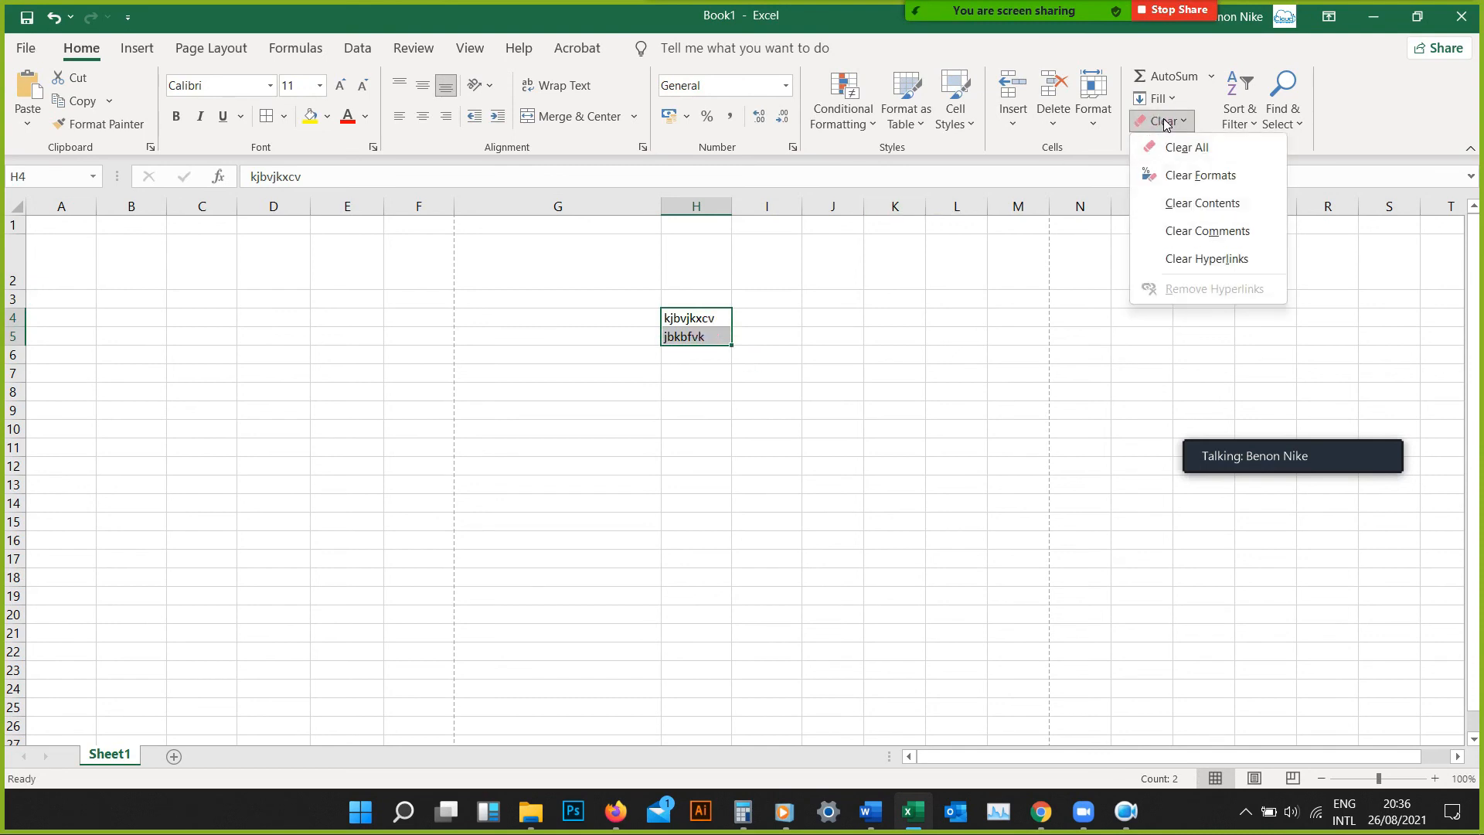
click(1178, 147)
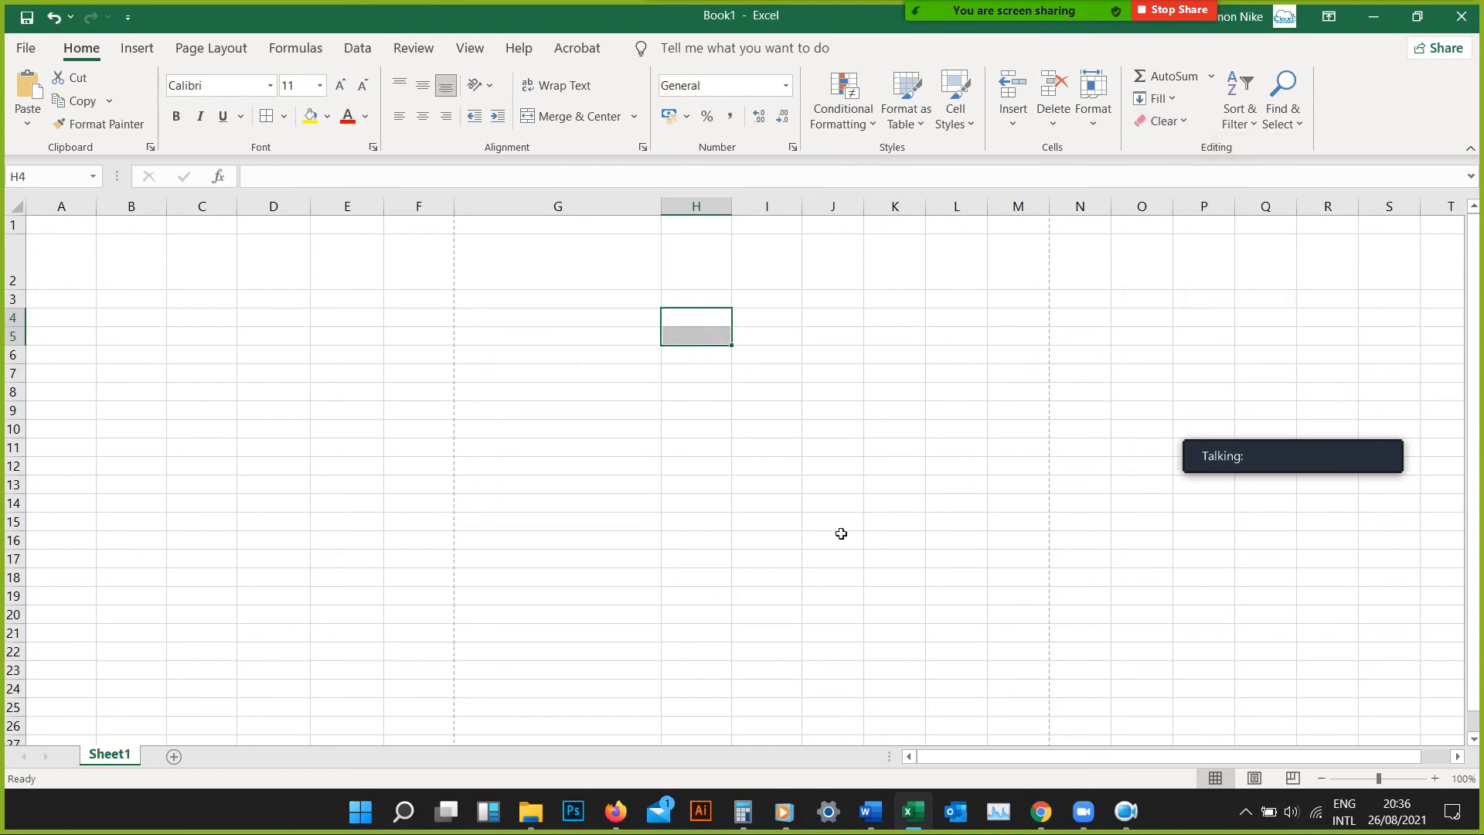
Select cell G15 and bring up the commands for inserting tables, illustrations and charts
click(639, 523)
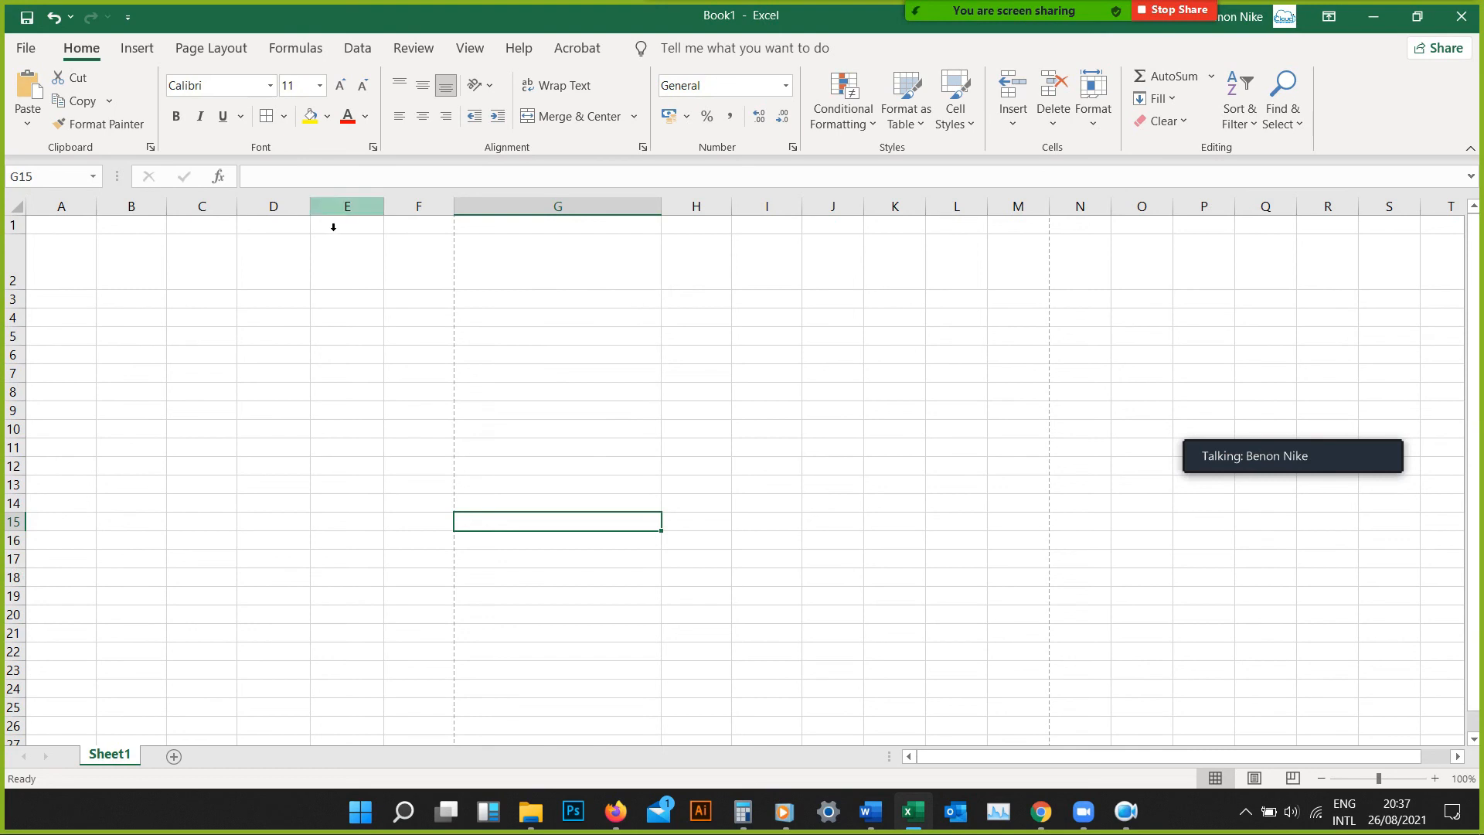
click(137, 49)
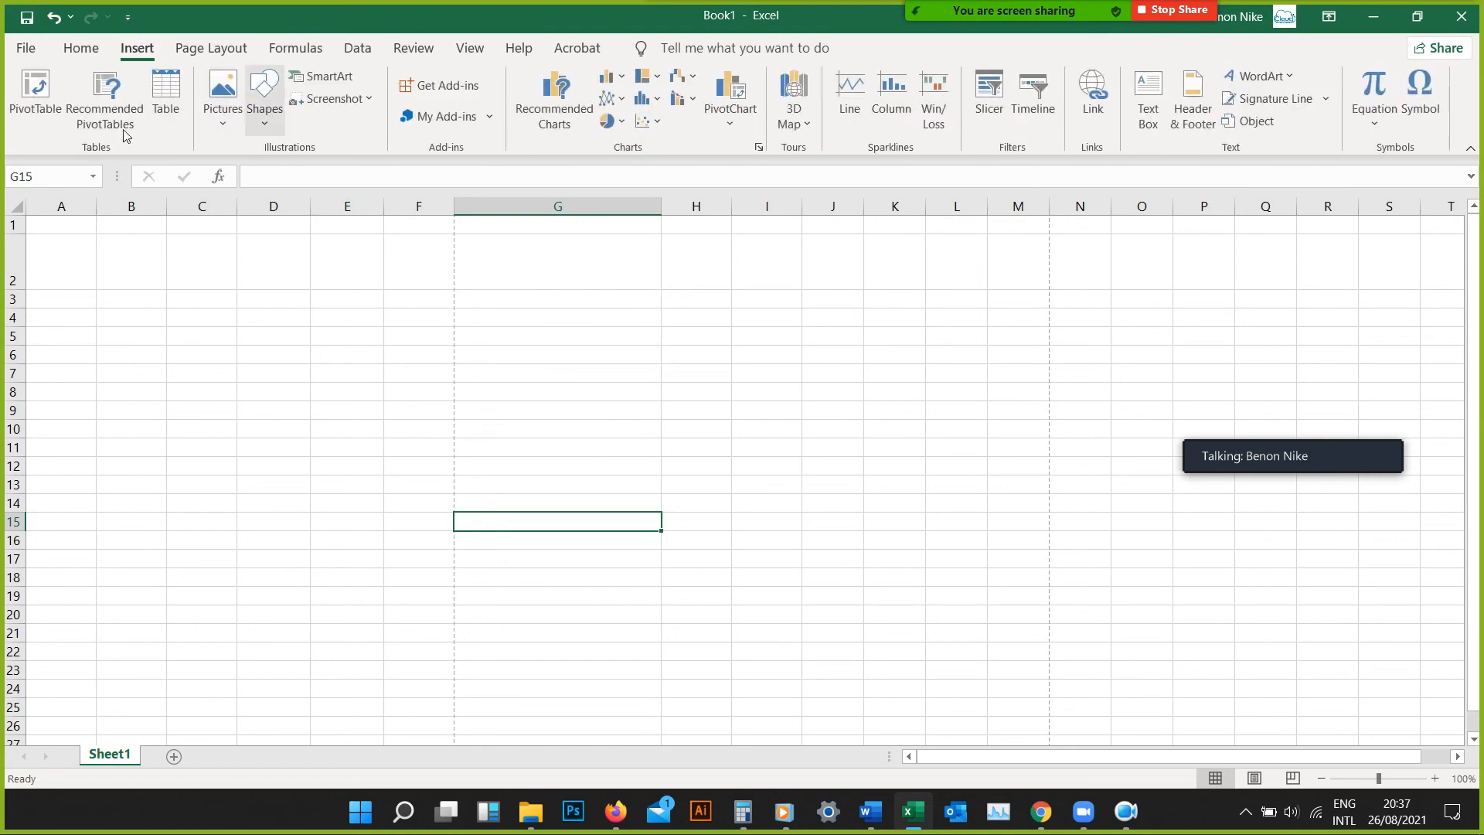